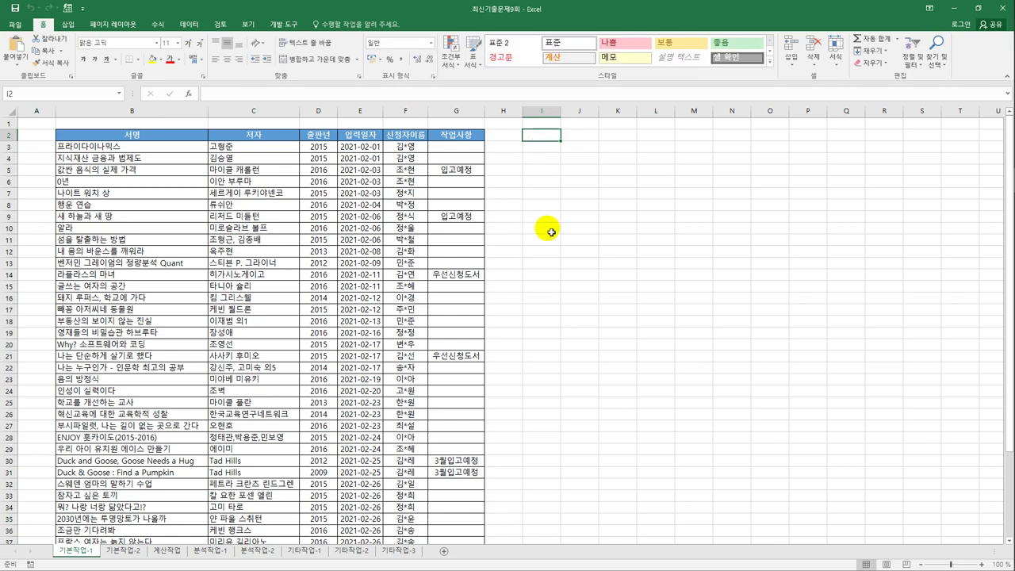
Enter the criteria heading 조건 in cell I2.
{"action": "type", "text": "wh"}
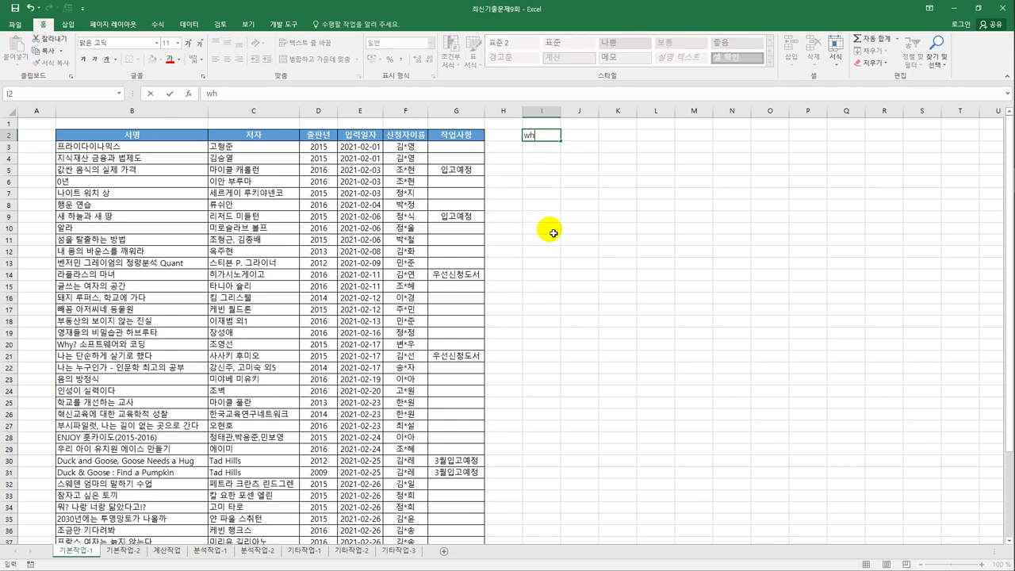
{"action": "key", "text": "BackSpace"}
{"action": "key", "text": "BackSpace"}
{"action": "type", "text": "조건"}
{"action": "key", "text": "Return"}
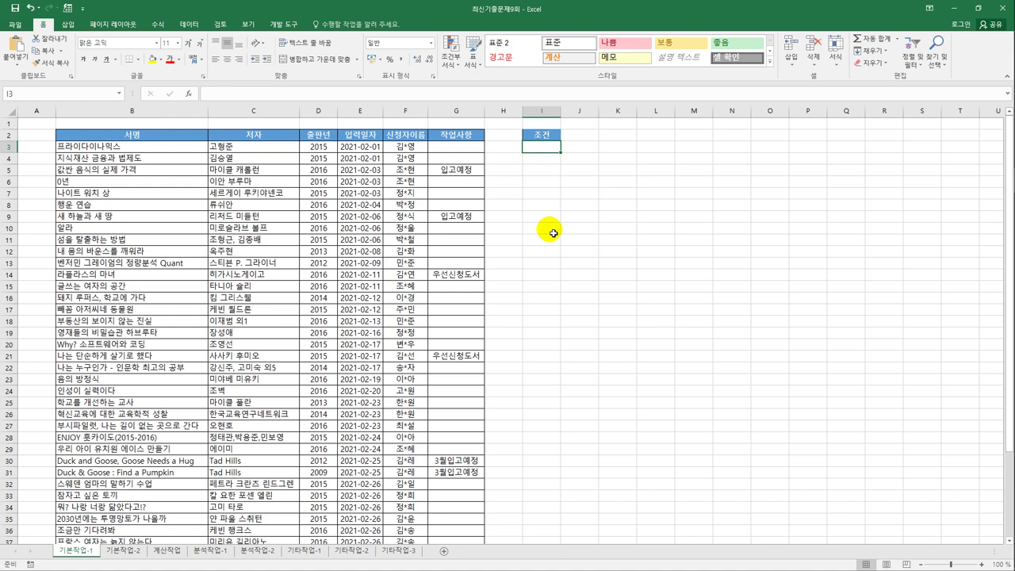
Enter the criteria formula =AND(NOT(ISBLANK(G3)),G3<>"품절도서") in cell I3.
{"action": "type", "text": "=and("}
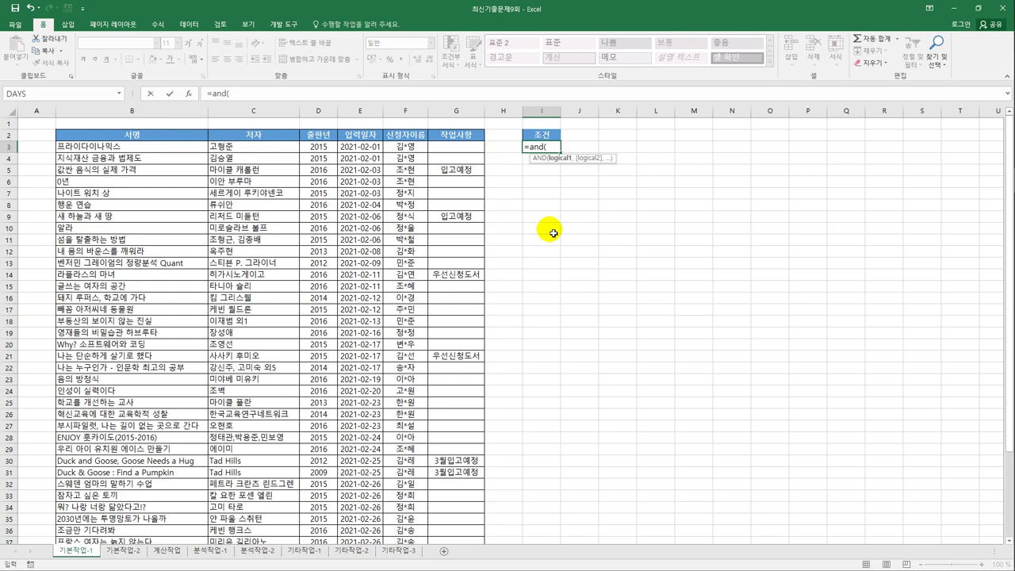
{"action": "type", "text": "NOT("}
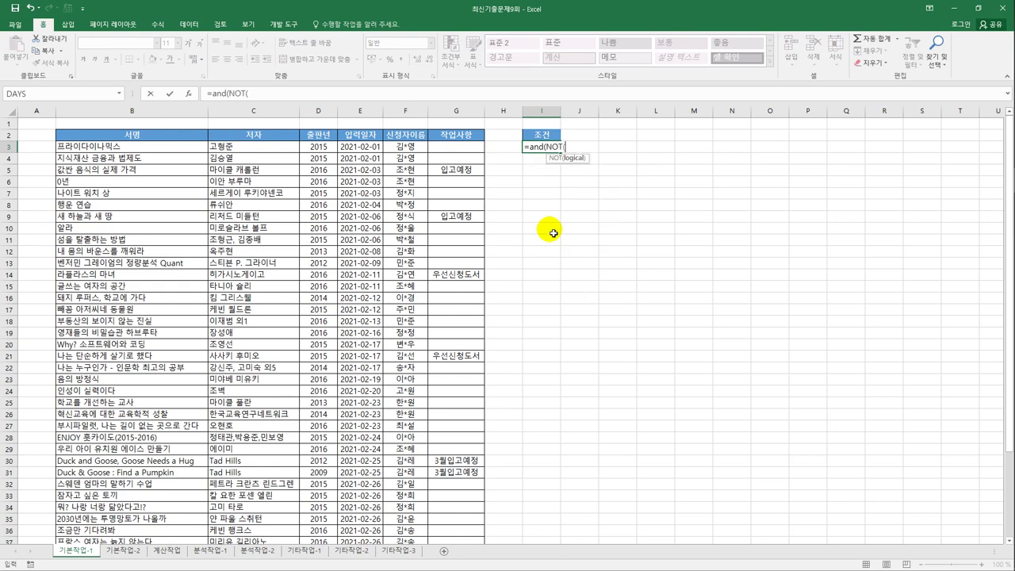
{"action": "type", "text": "is"}
{"action": "key", "text": "Tab"}
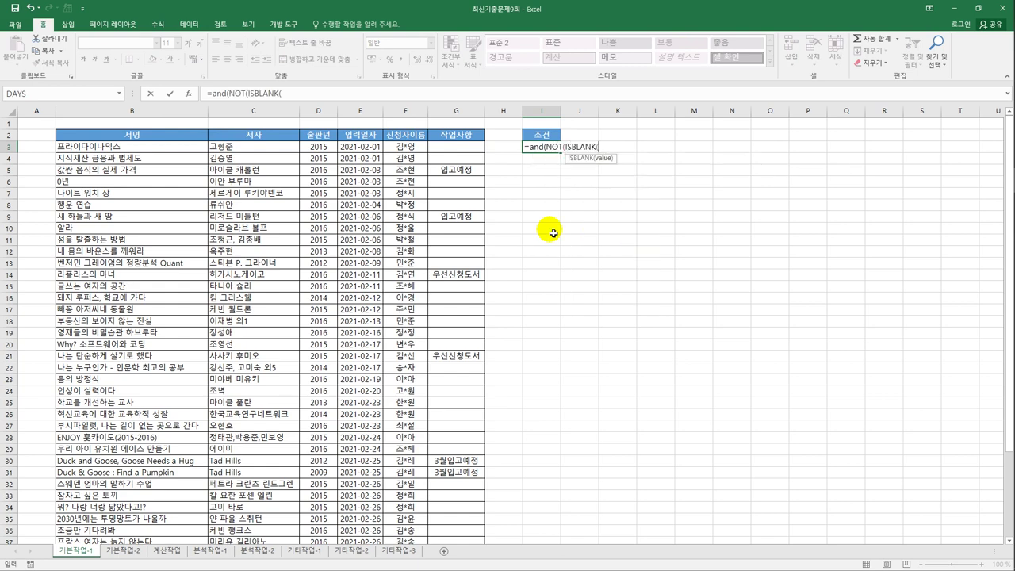
{"action": "left_click", "coordinate": [462, 153]}
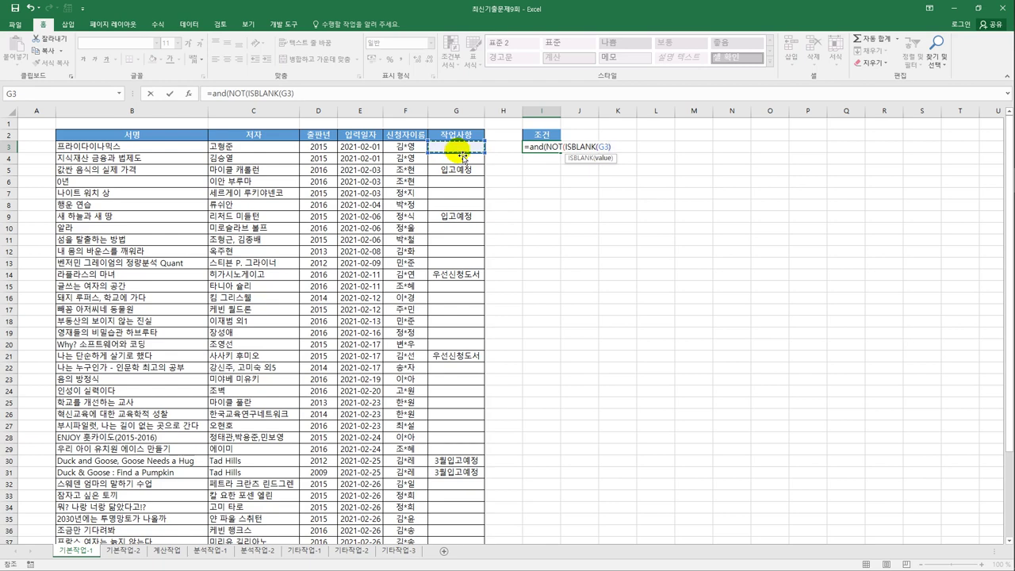
{"action": "type", "text": ")"}
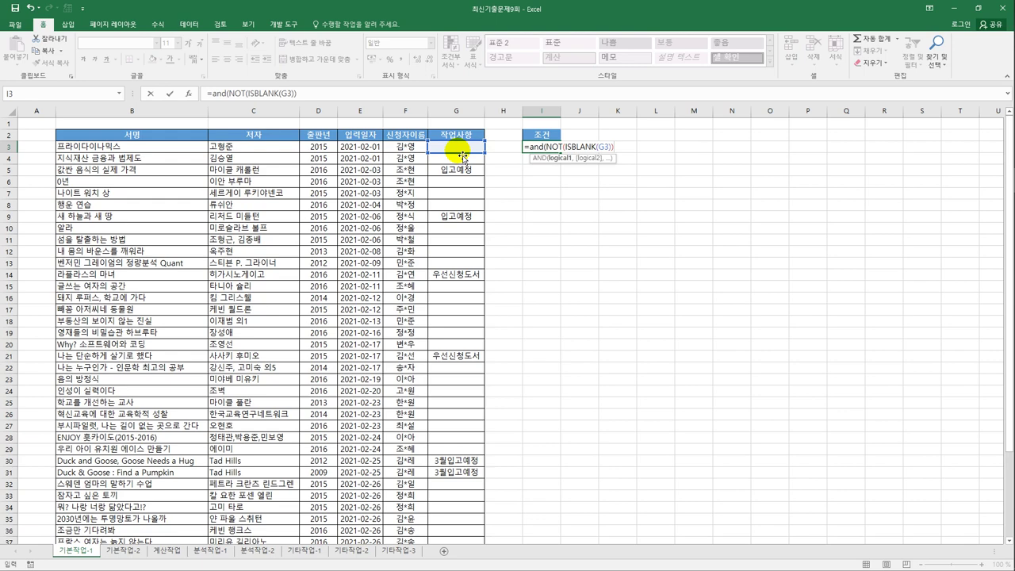
{"action": "type", "text": "),"}
{"action": "left_click", "coordinate": [462, 153]}
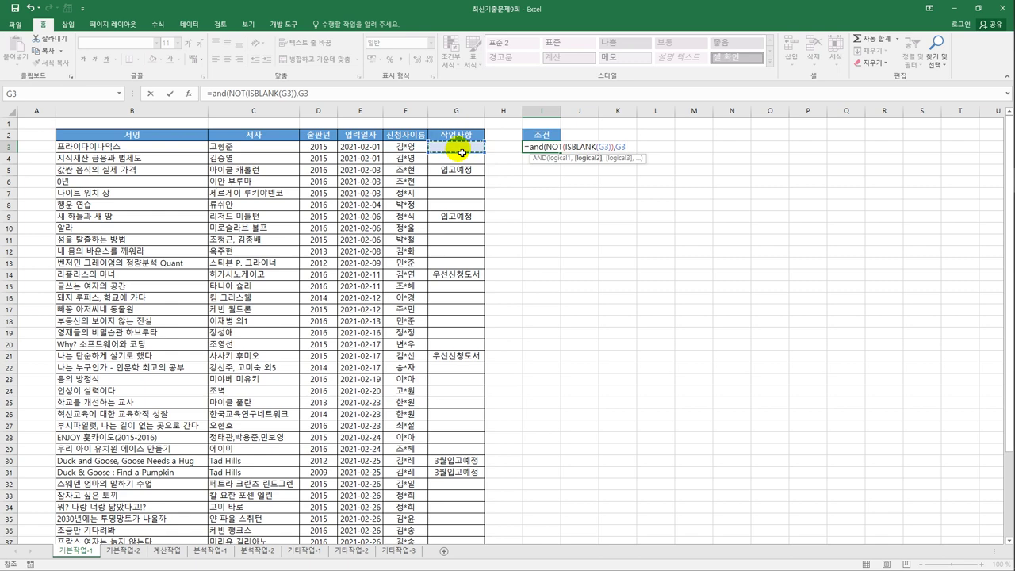
{"action": "type", "text": "<>\"품절도서\""}
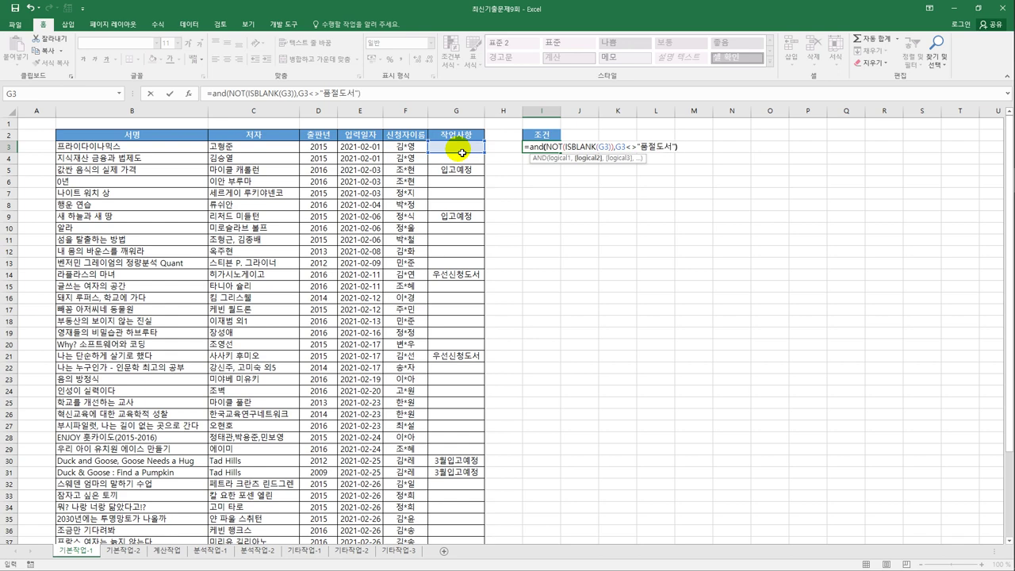
{"action": "key", "text": "Return"}
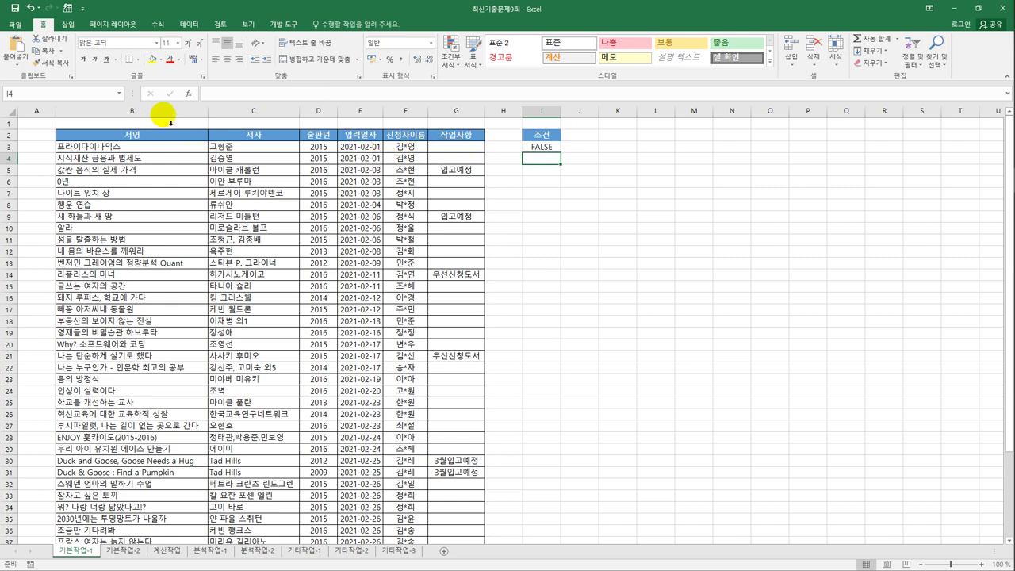
Copy the table headers 입력일자 and 신청자이름 to the output area starting at cell I7.
{"action": "left_click", "coordinate": [370, 139]}
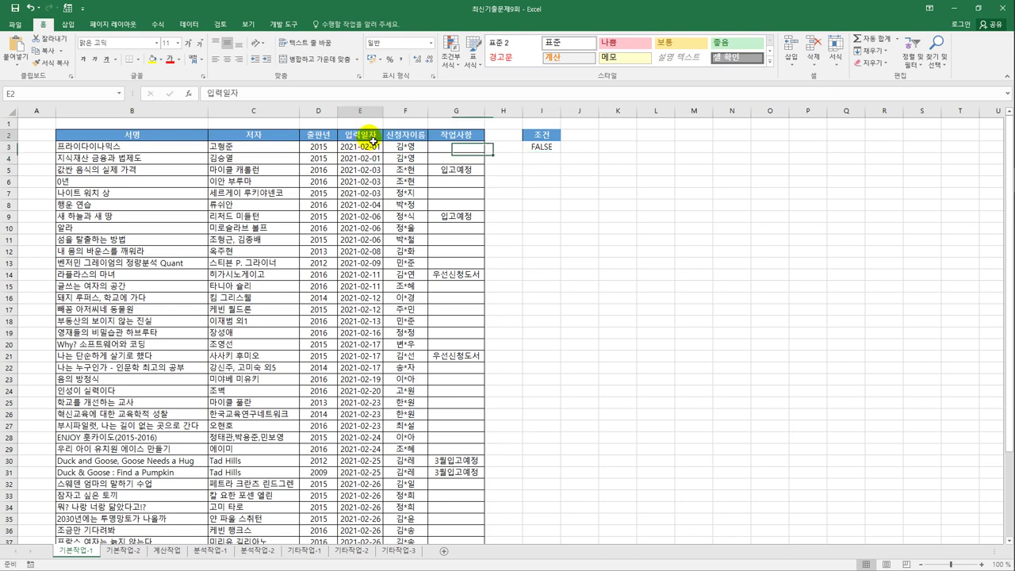
{"action": "left_click", "coordinate": [414, 140], "text": "ctrl"}
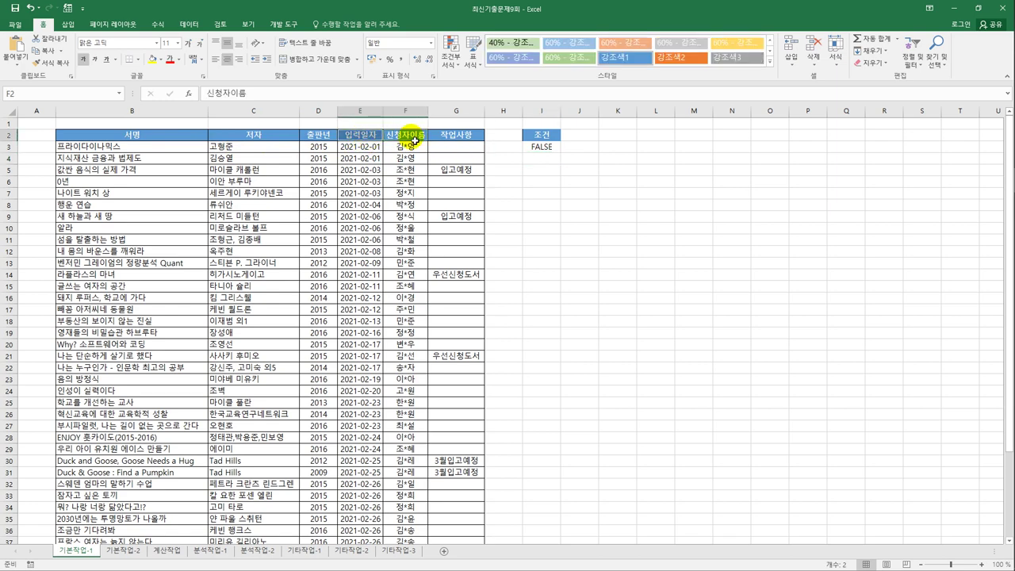
{"action": "key", "text": "ctrl+c"}
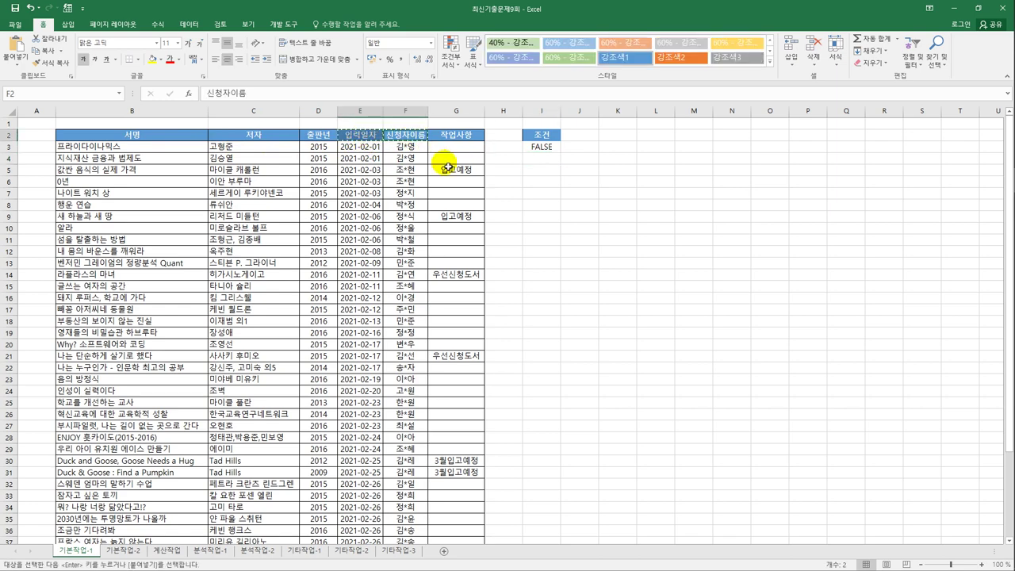
{"action": "left_click", "coordinate": [547, 192]}
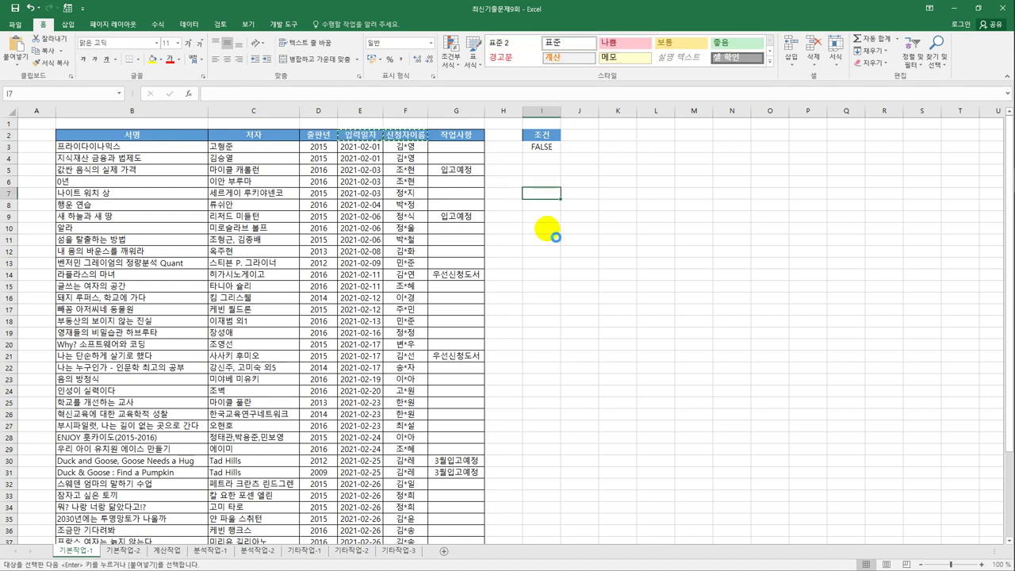
{"action": "key", "text": "ctrl+v"}
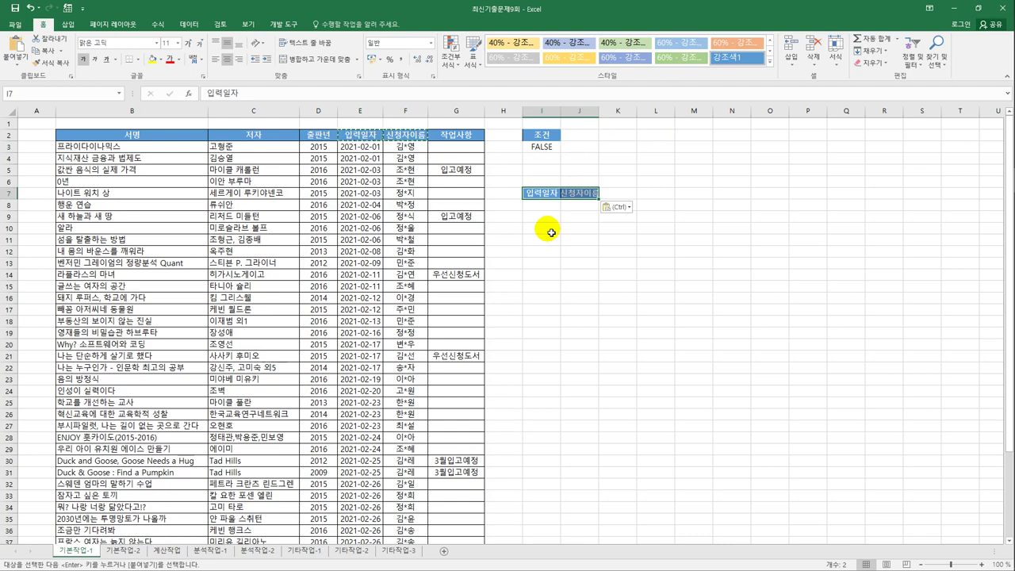
Copy the headers 서명, 저자 and 작업사항 to K7:M7 and autofit the width of column J.
{"action": "left_click", "coordinate": [167, 136]}
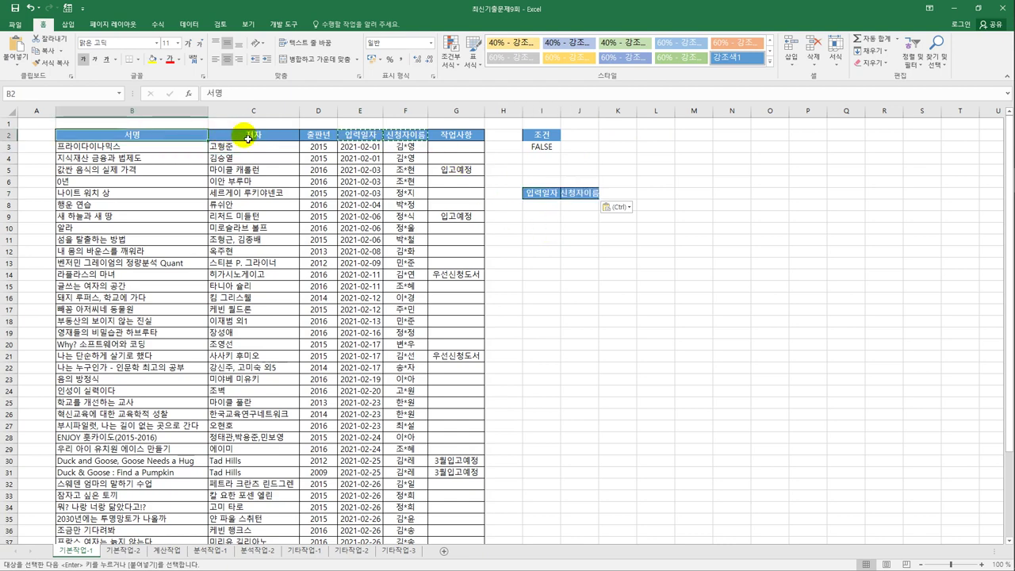
{"action": "left_click", "coordinate": [249, 139], "text": "ctrl"}
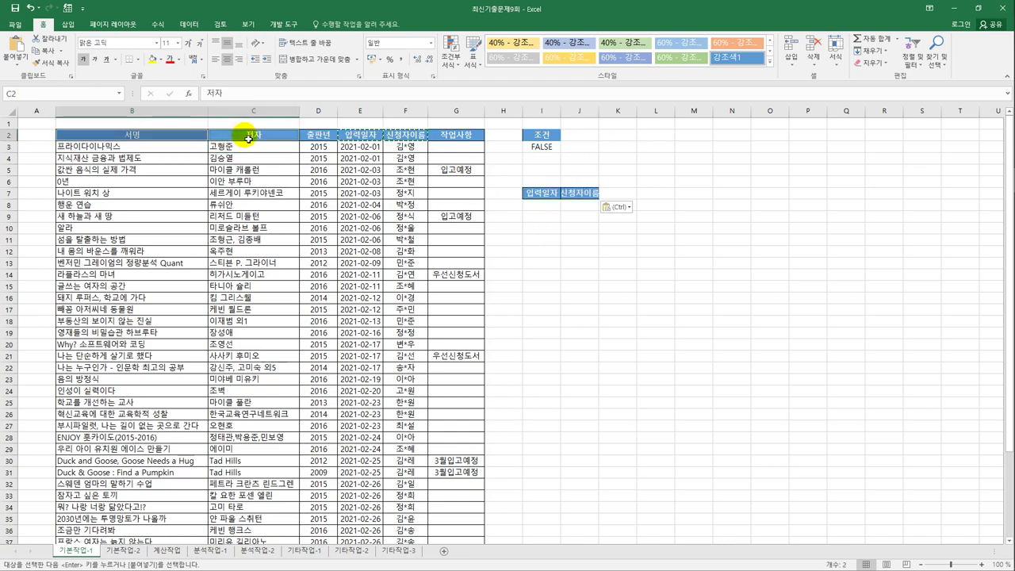
{"action": "left_click", "coordinate": [468, 137], "text": "ctrl"}
{"action": "key", "text": "ctrl+c"}
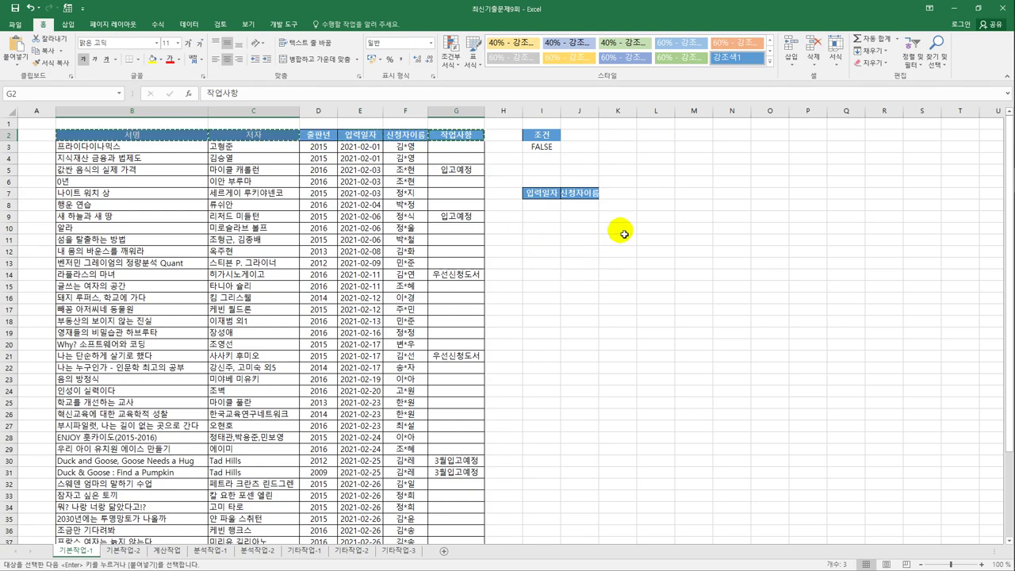
{"action": "left_click", "coordinate": [621, 197]}
{"action": "key", "text": "ctrl+v"}
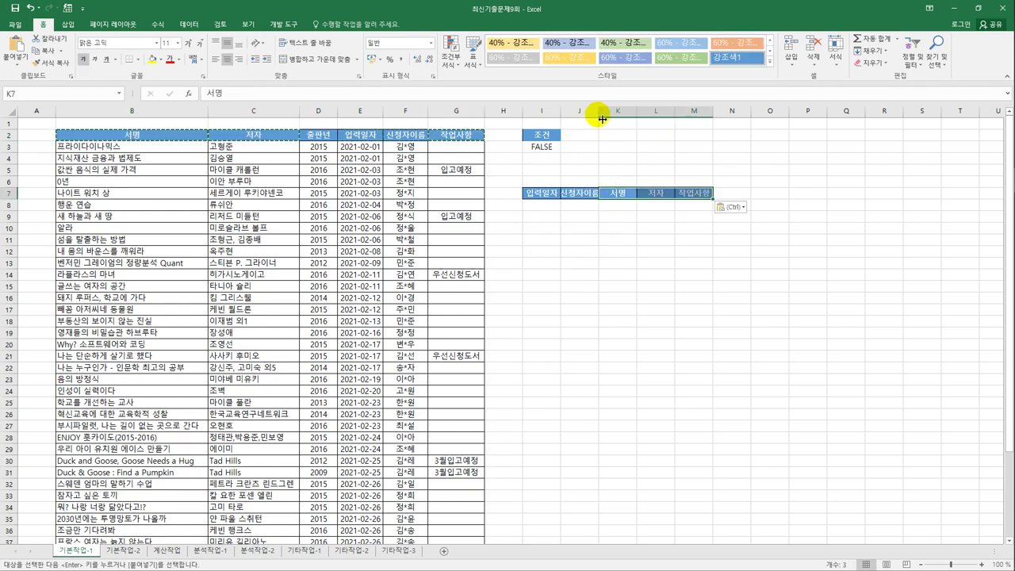
{"action": "double_click", "coordinate": [601, 119]}
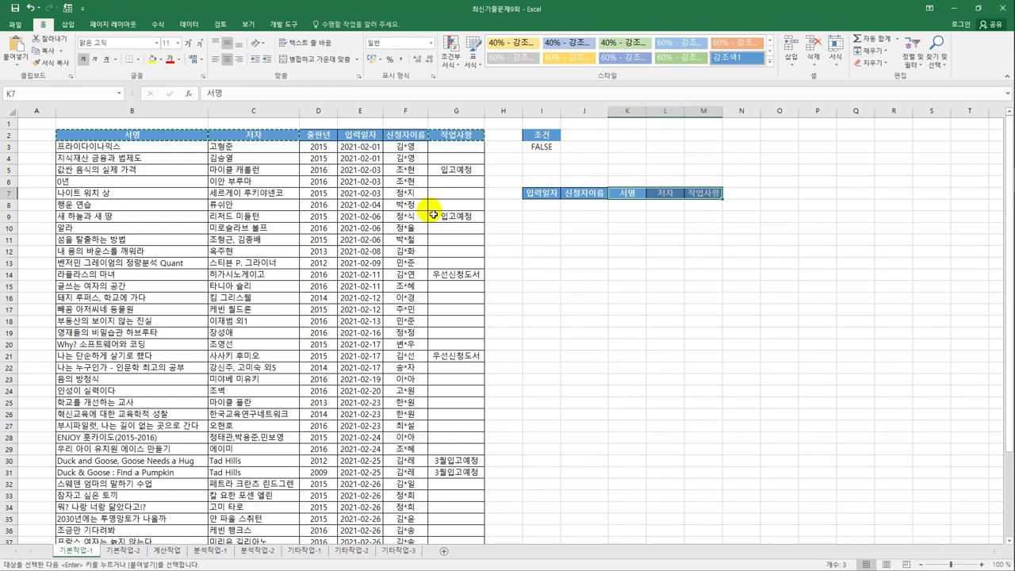
Apply an advanced filter to the list B2:G43 with criteria range I2:I3, copying the results to I7:M7.
{"action": "left_click", "coordinate": [273, 164]}
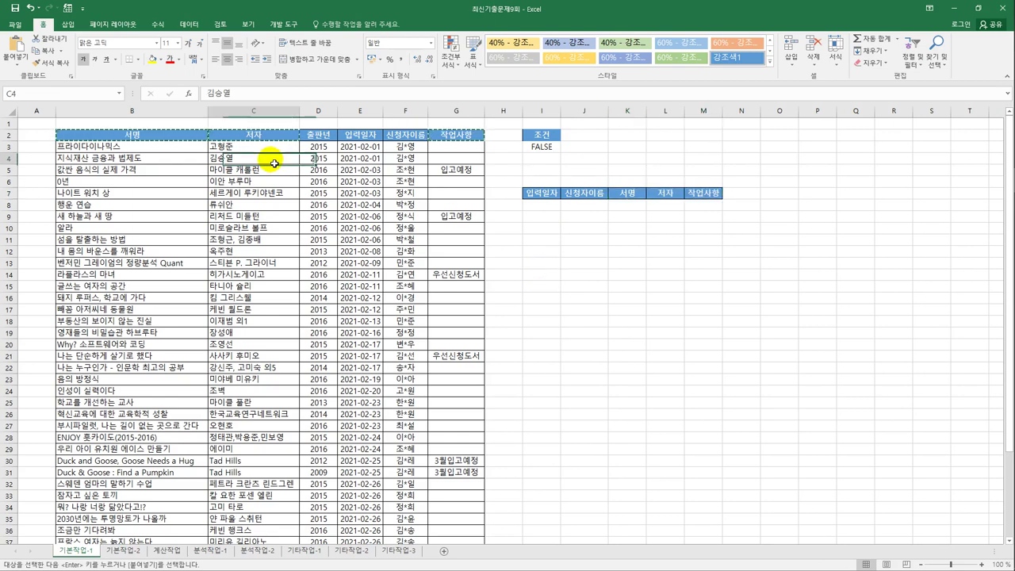
{"action": "left_click", "coordinate": [196, 25]}
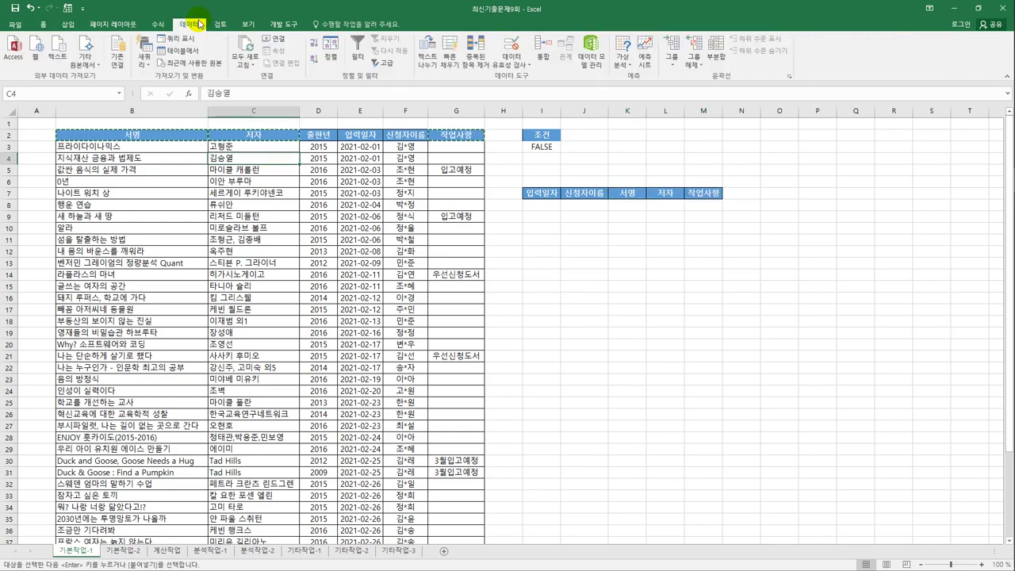
{"action": "left_click", "coordinate": [386, 63]}
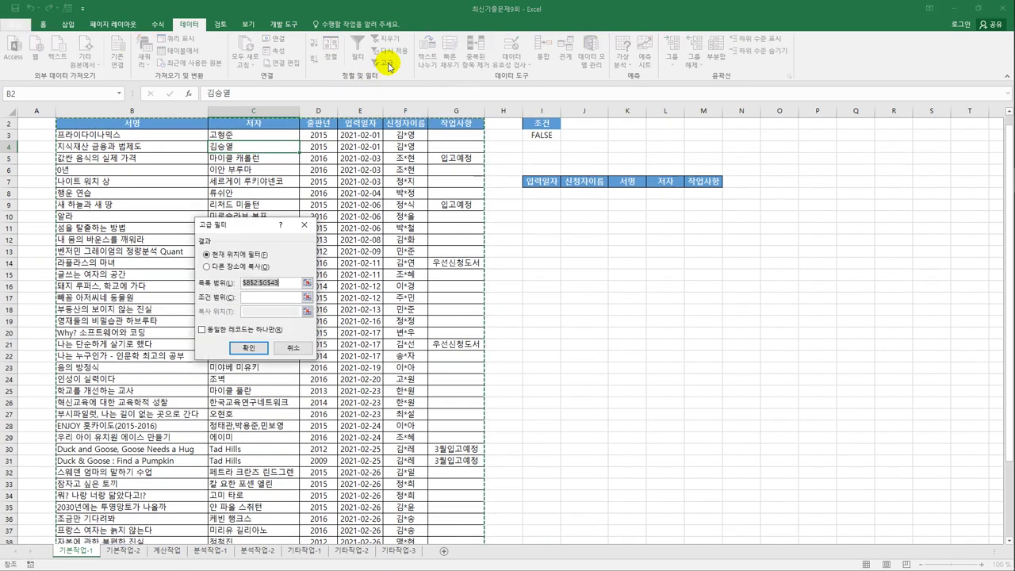
{"action": "left_click", "coordinate": [293, 298]}
{"action": "left_click_drag", "start_coordinate": [542, 123], "coordinate": [543, 137]}
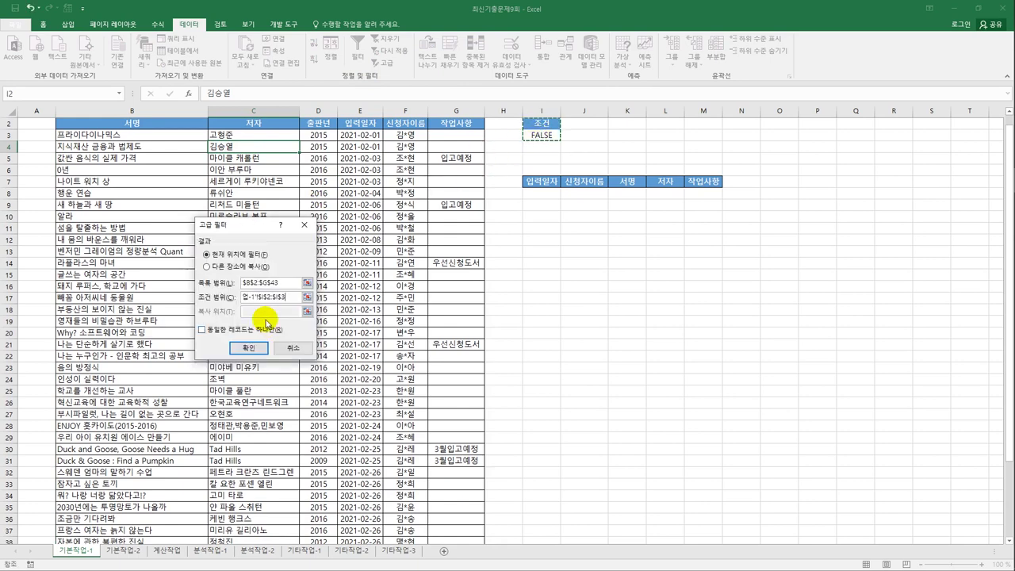
{"action": "left_click", "coordinate": [236, 267]}
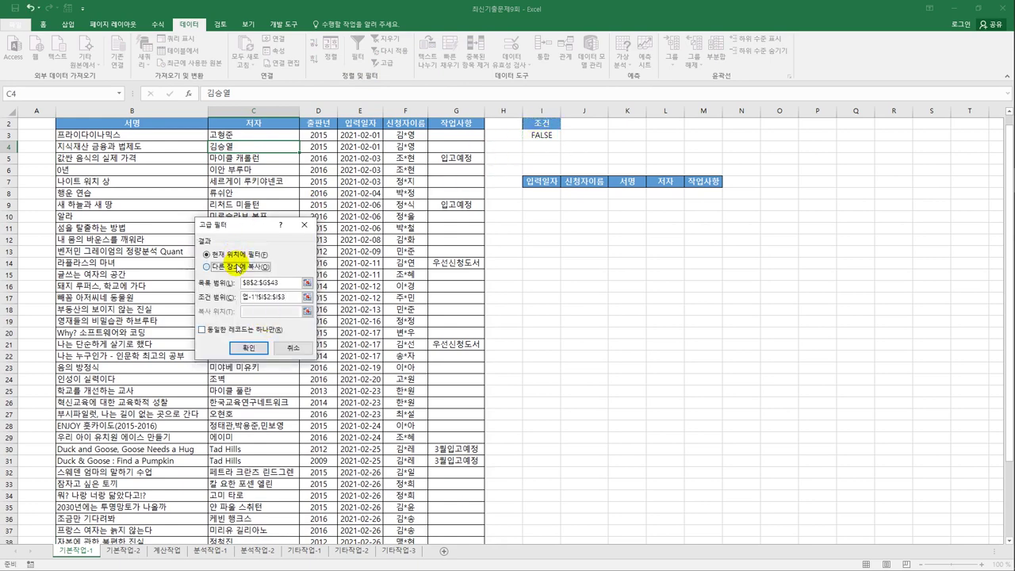
{"action": "left_click", "coordinate": [264, 313]}
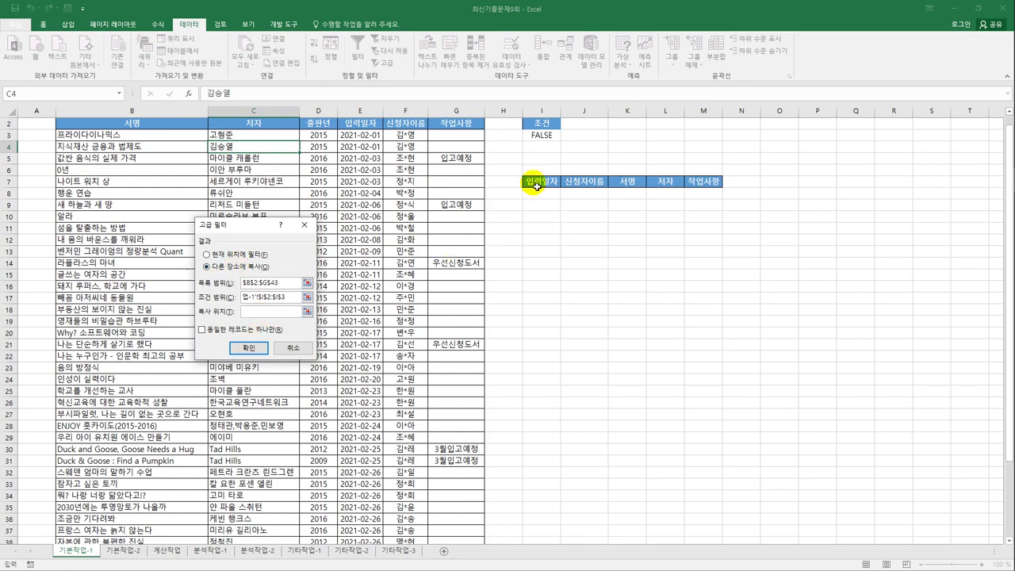
{"action": "left_click_drag", "start_coordinate": [528, 182], "coordinate": [692, 183]}
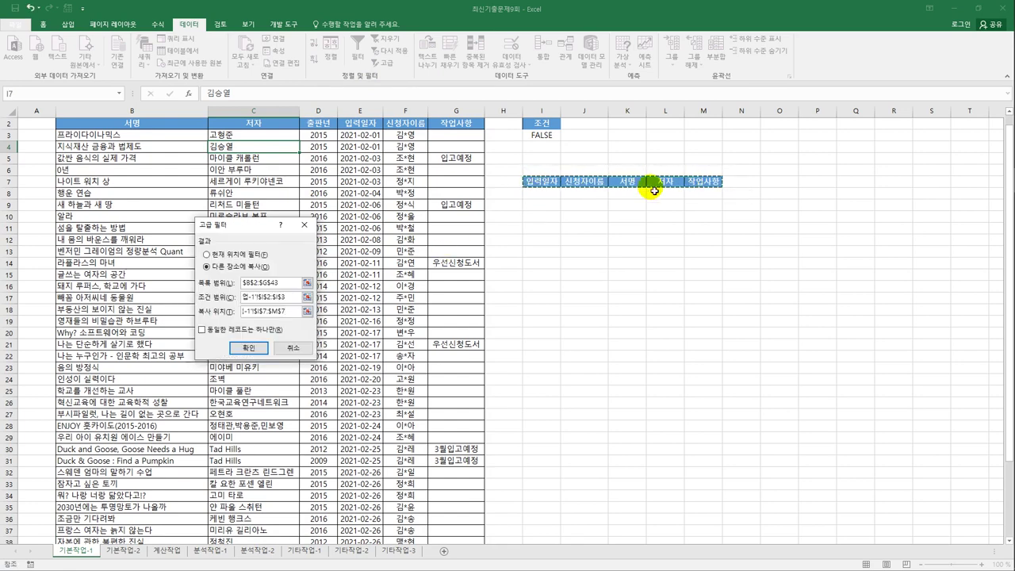
{"action": "left_click", "coordinate": [248, 349]}
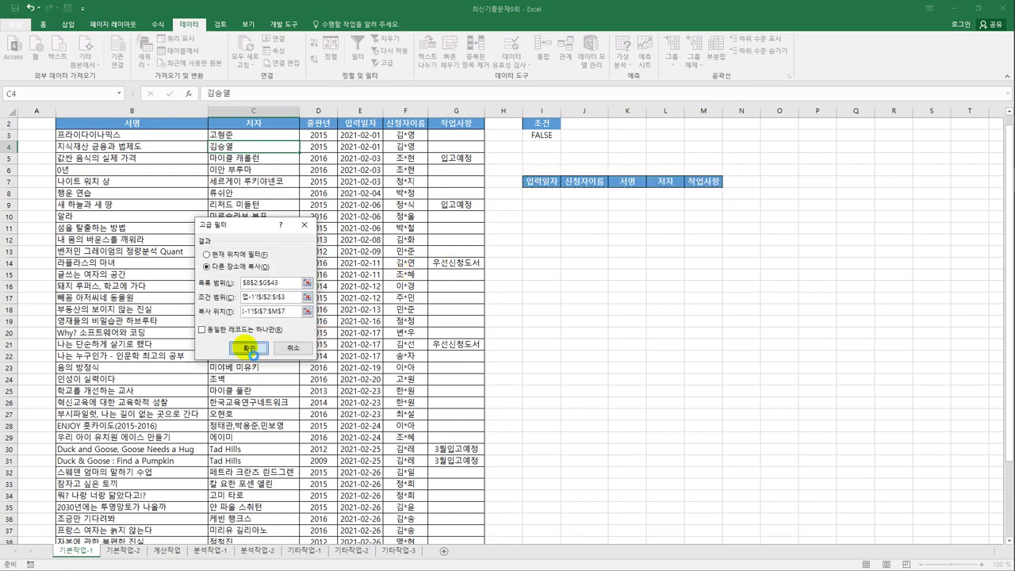
Autofit columns I, K, L and M to the filtered results.
{"action": "double_click", "coordinate": [562, 111]}
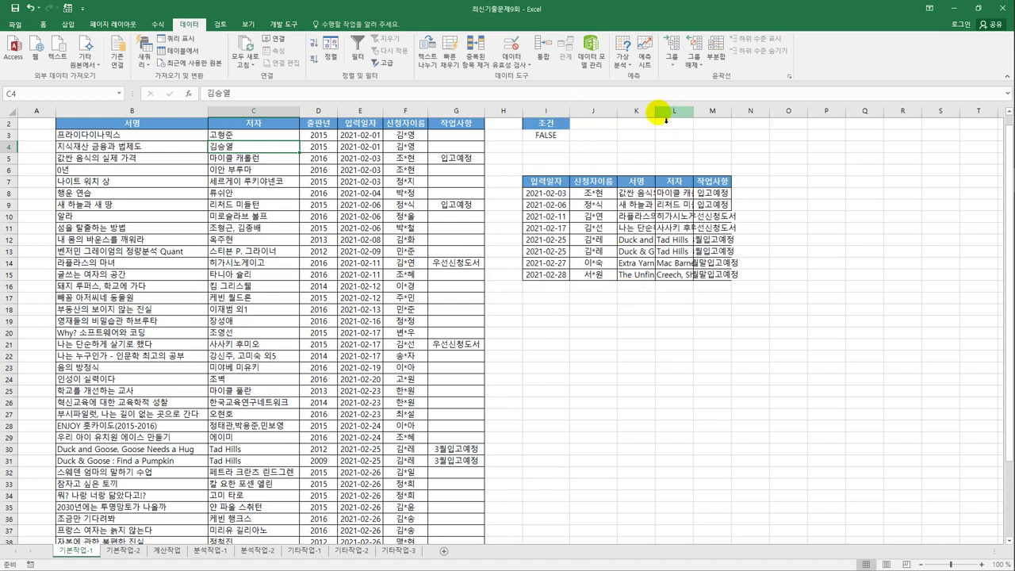
{"action": "left_click", "coordinate": [649, 111]}
{"action": "double_click", "coordinate": [656, 111]}
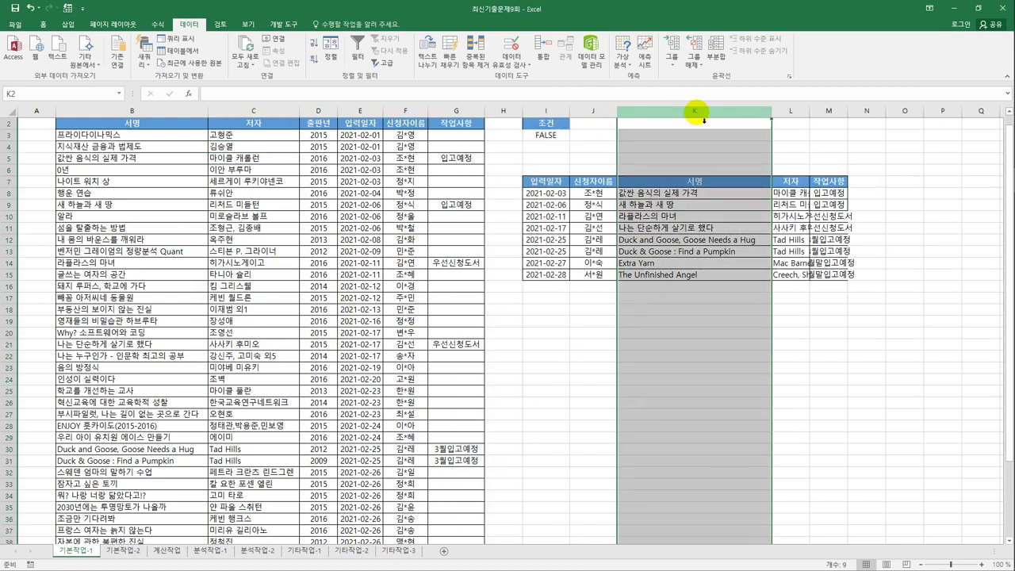
{"action": "double_click", "coordinate": [810, 112]}
{"action": "double_click", "coordinate": [875, 111]}
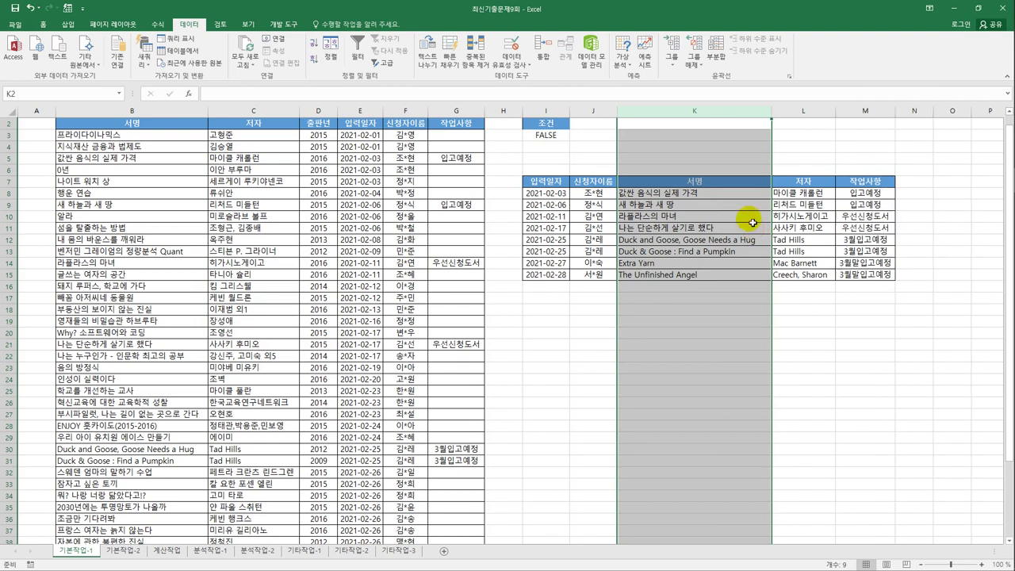
{"action": "left_click", "coordinate": [538, 185]}
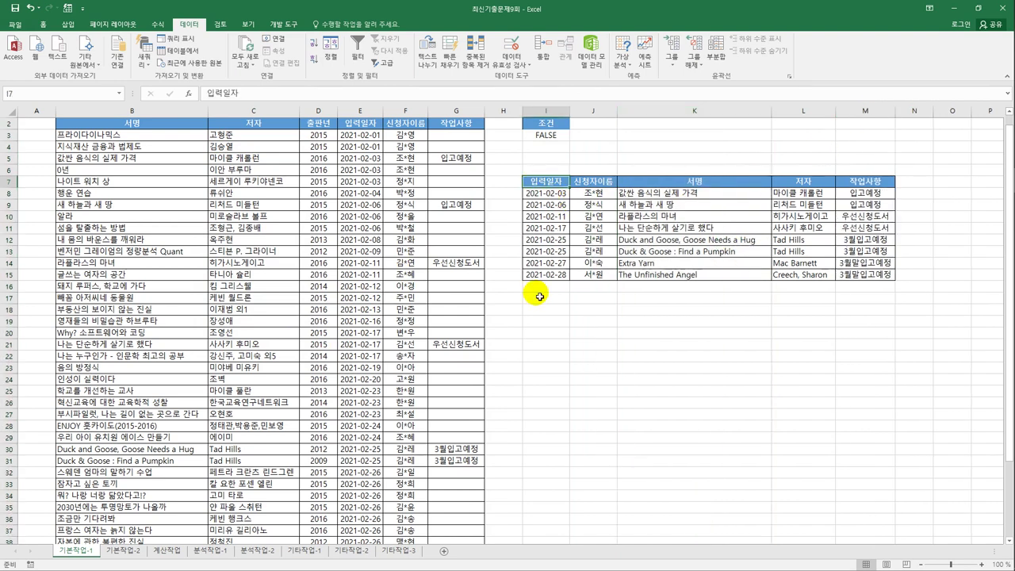
Create a formula-based conditional formatting rule for B3:G43 using the formula =mod(row($B1),3)=0.
{"action": "mouse_move", "coordinate": [118, 137]}
{"action": "left_mouse_down"}
{"action": "mouse_move", "coordinate": [361, 230]}
{"action": "mouse_move", "coordinate": [441, 547]}
{"action": "mouse_move", "coordinate": [447, 520]}
{"action": "left_mouse_up"}
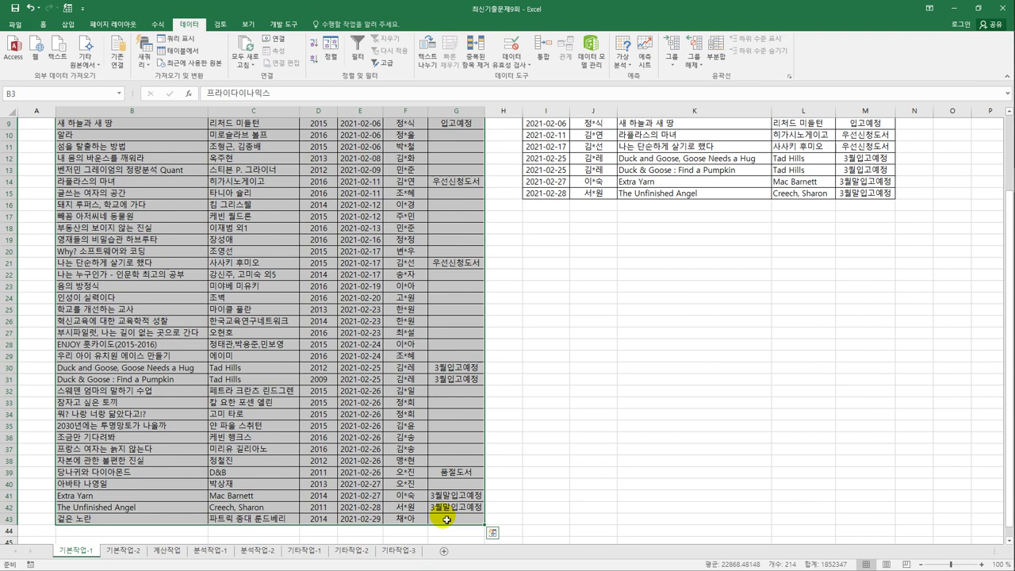
{"action": "left_click", "coordinate": [43, 24]}
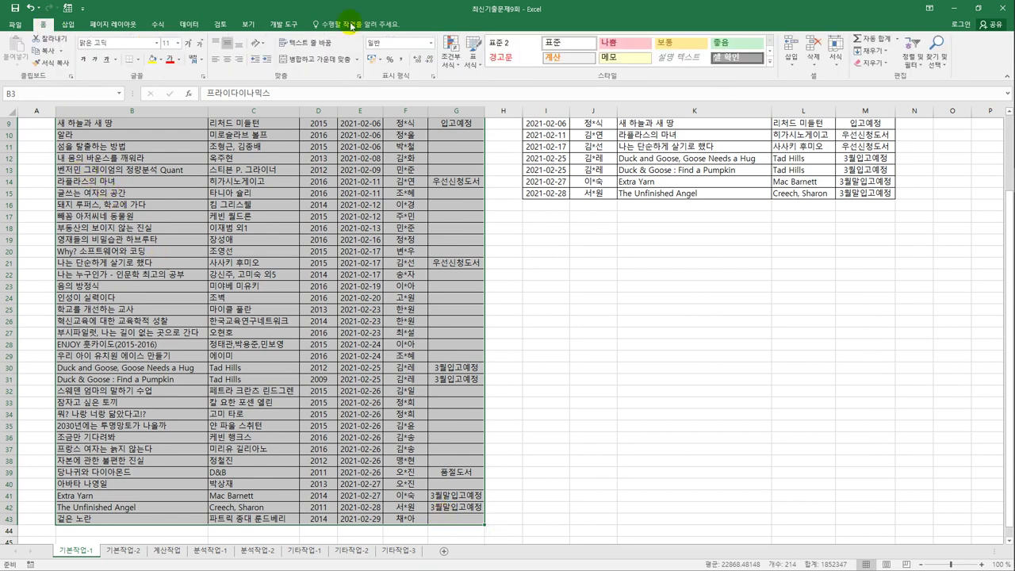
{"action": "left_click", "coordinate": [451, 50]}
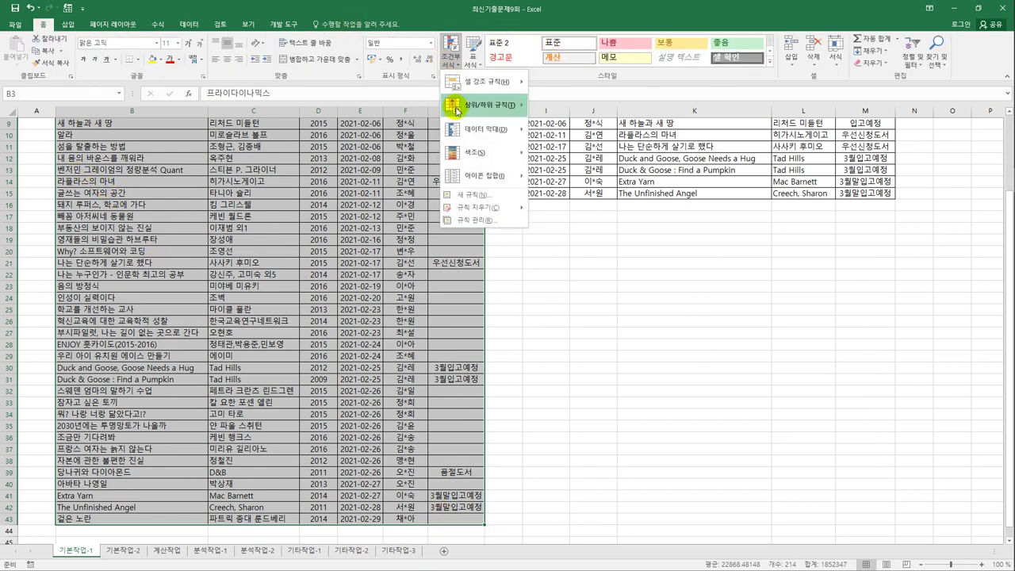
{"action": "left_click", "coordinate": [466, 194]}
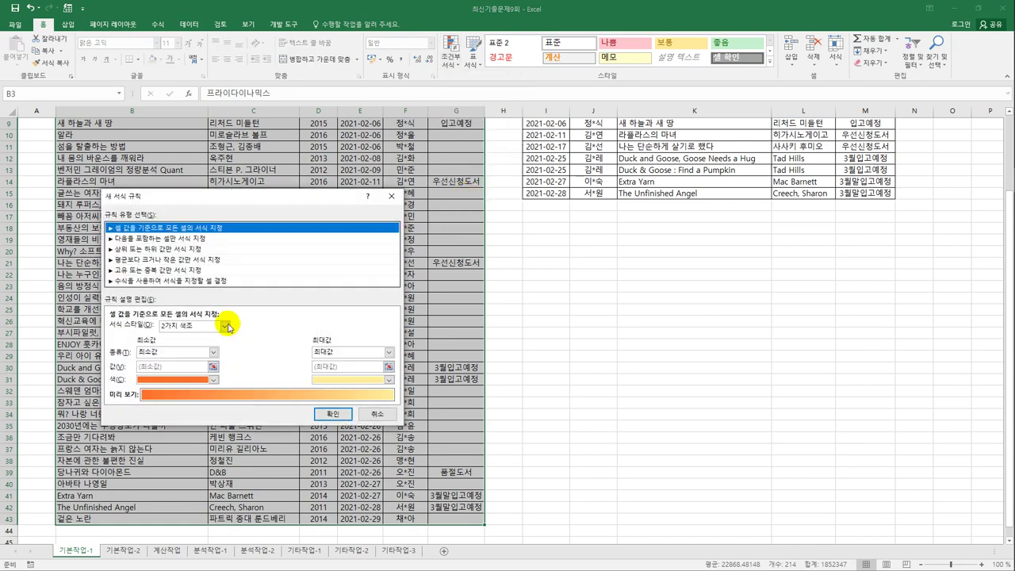
{"action": "left_click", "coordinate": [226, 281]}
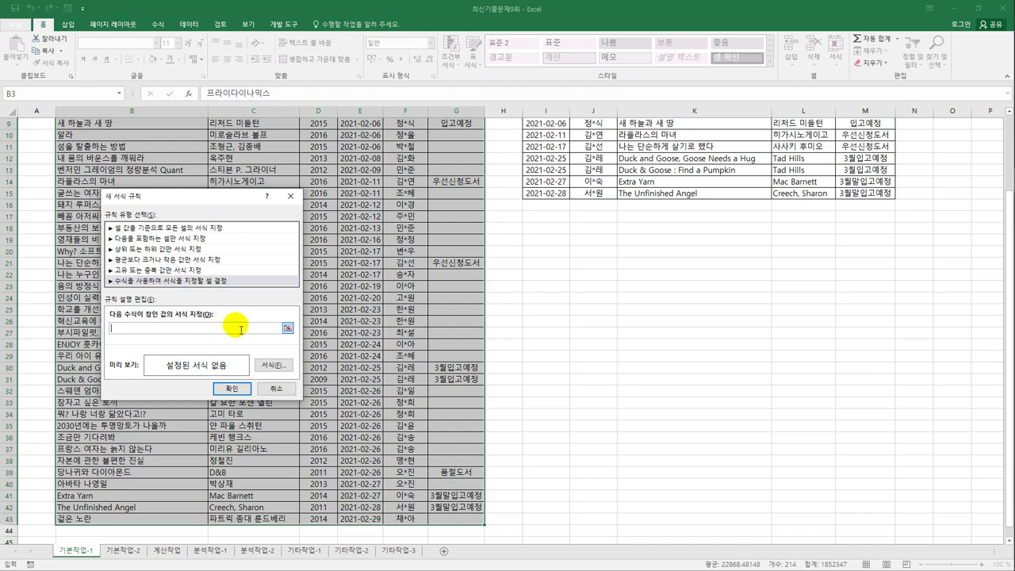
{"action": "scroll", "coordinate": [234, 329], "scroll_direction": "up", "scroll_amount": 3}
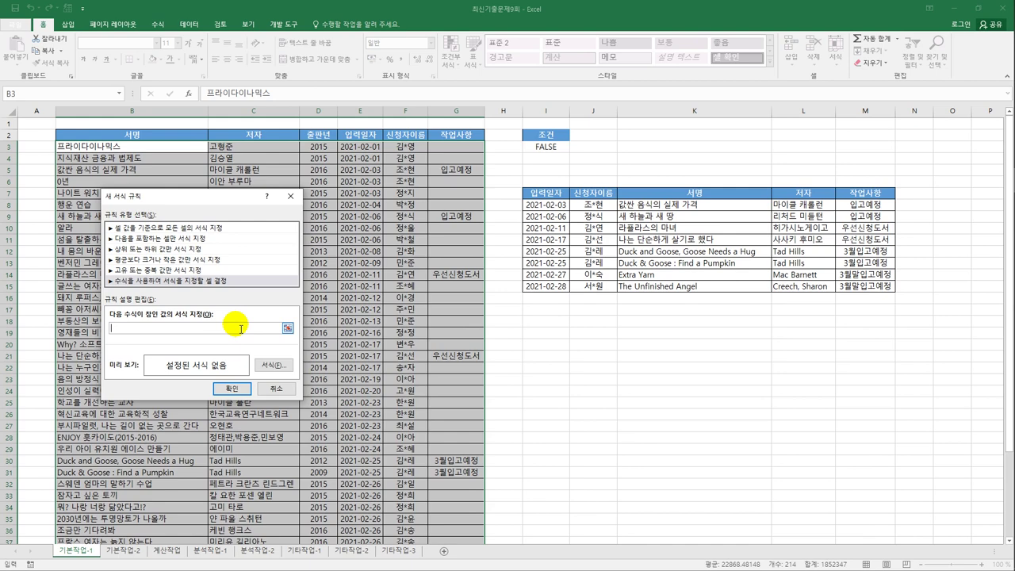
{"action": "type", "text": "="}
{"action": "type", "text": "mod(rows"}
{"action": "left_click", "coordinate": [157, 129]}
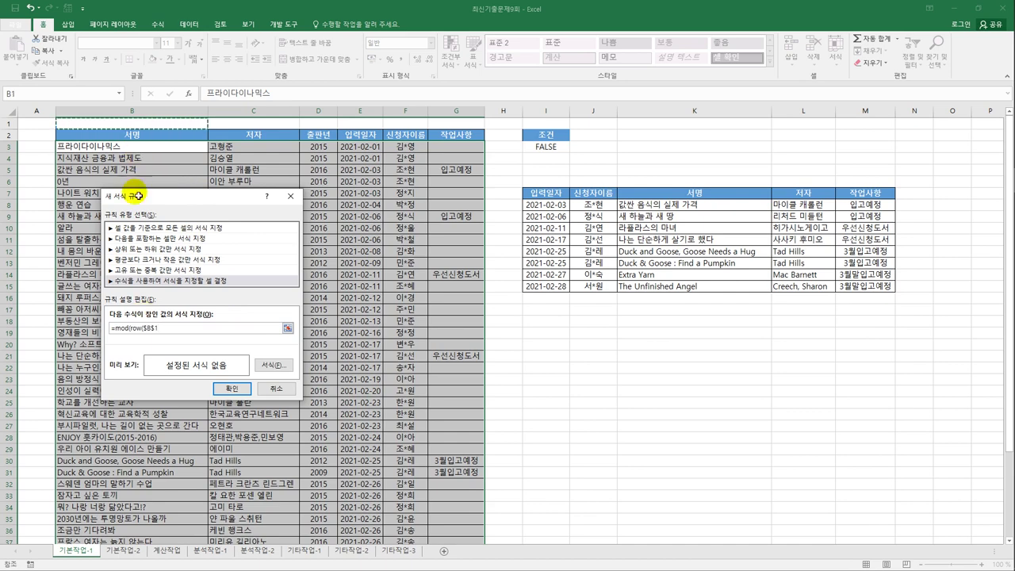
{"action": "left_click", "coordinate": [159, 328]}
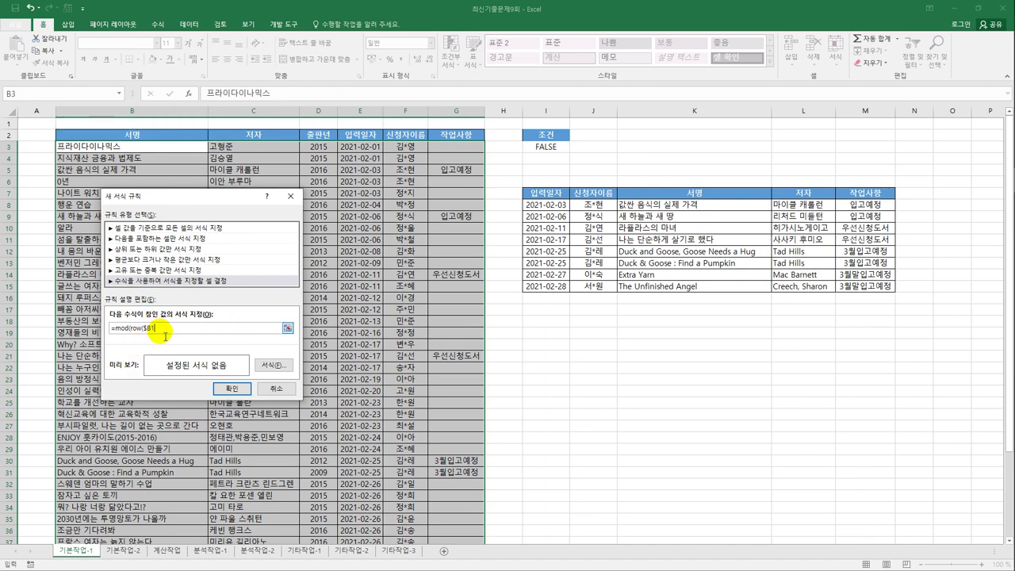
{"action": "type", "text": "),3)"}
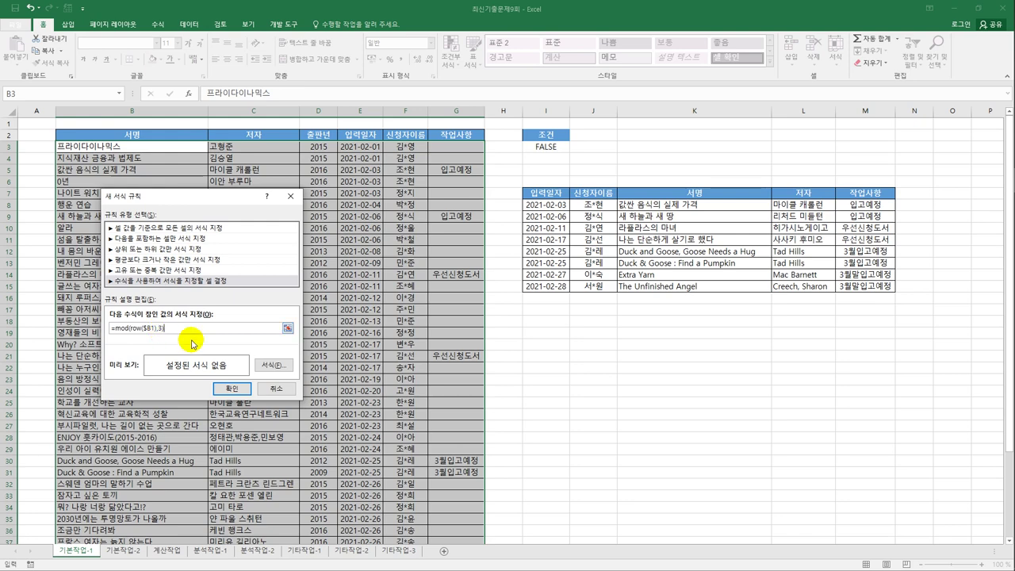
{"action": "type", "text": "=0"}
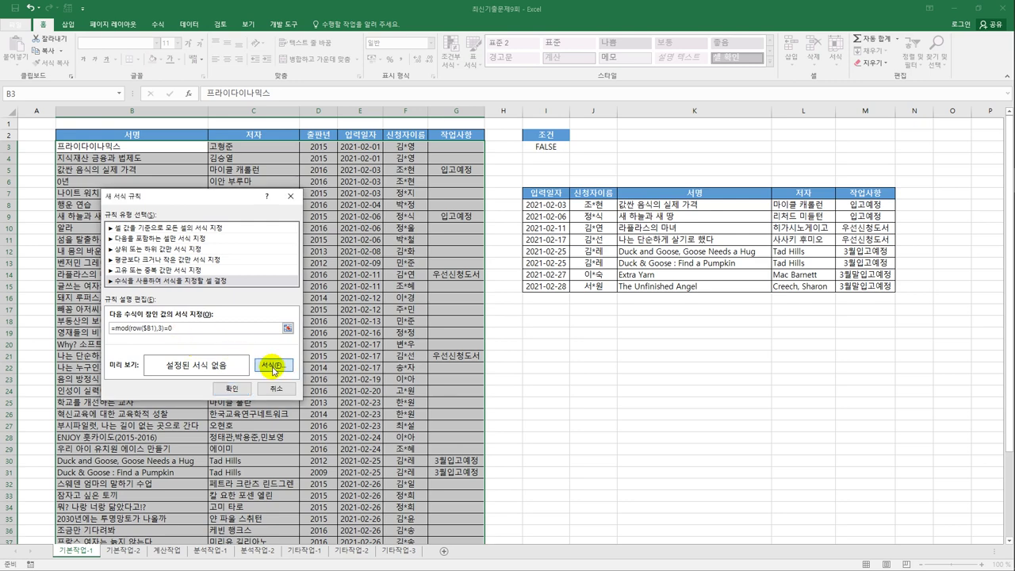
Give the new rule an italic font style and yellow fill, apply it to the list, and check the formatted rows.
{"action": "left_click", "coordinate": [273, 365]}
{"action": "left_click_drag", "start_coordinate": [267, 154], "coordinate": [497, 165]}
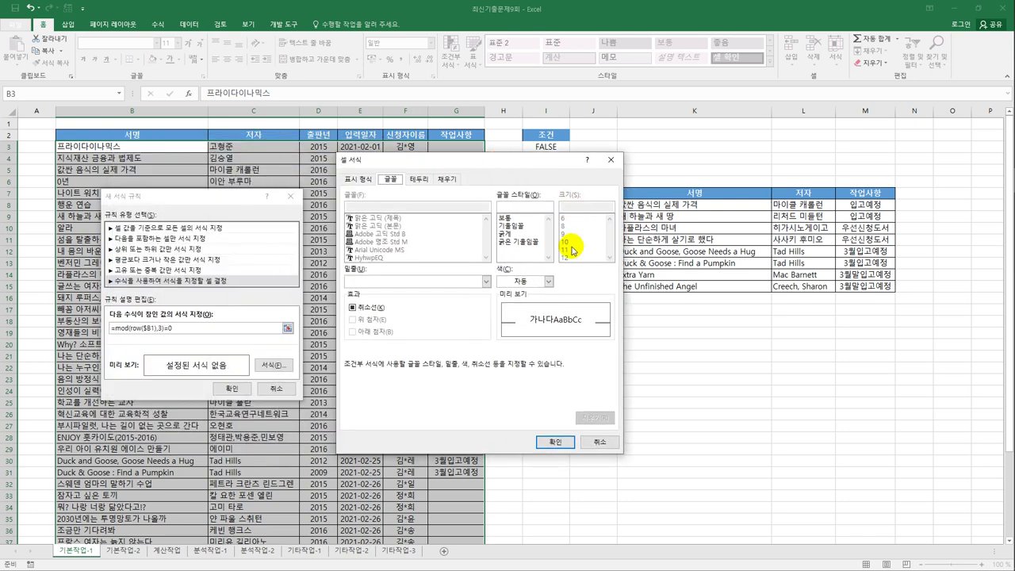
{"action": "left_click", "coordinate": [522, 226]}
{"action": "left_click", "coordinate": [446, 179]}
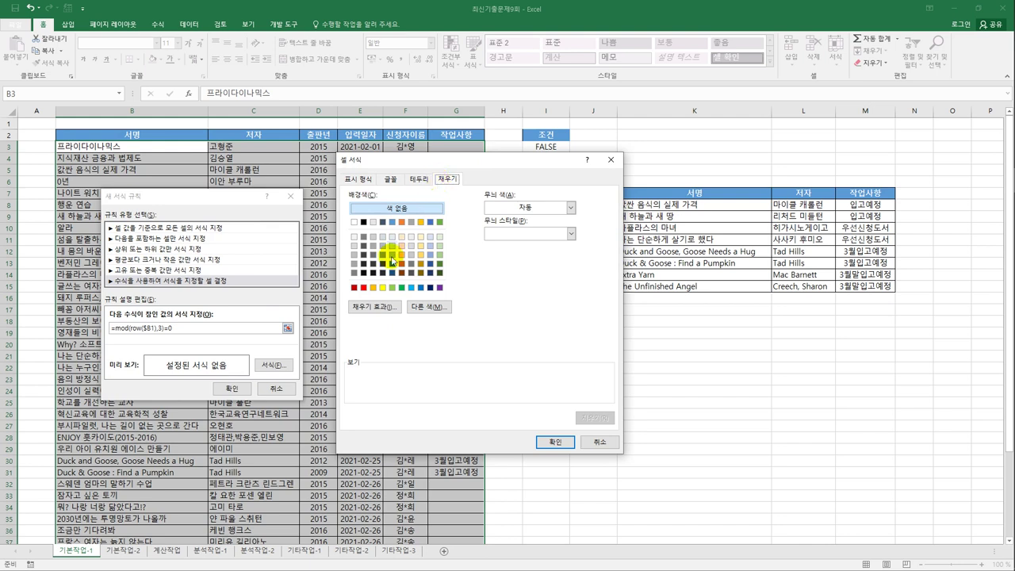
{"action": "left_click", "coordinate": [382, 288]}
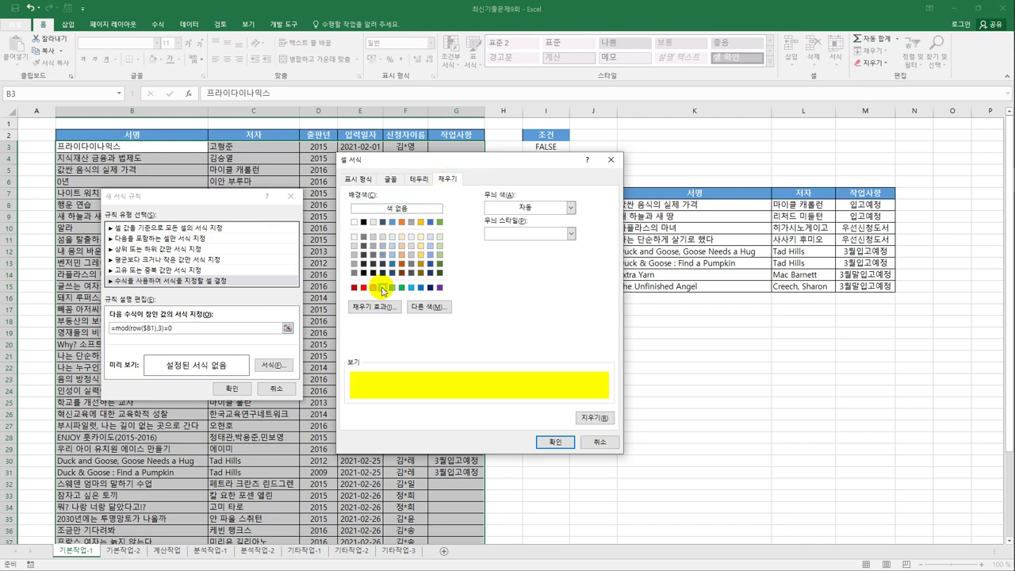
{"action": "left_click", "coordinate": [552, 441]}
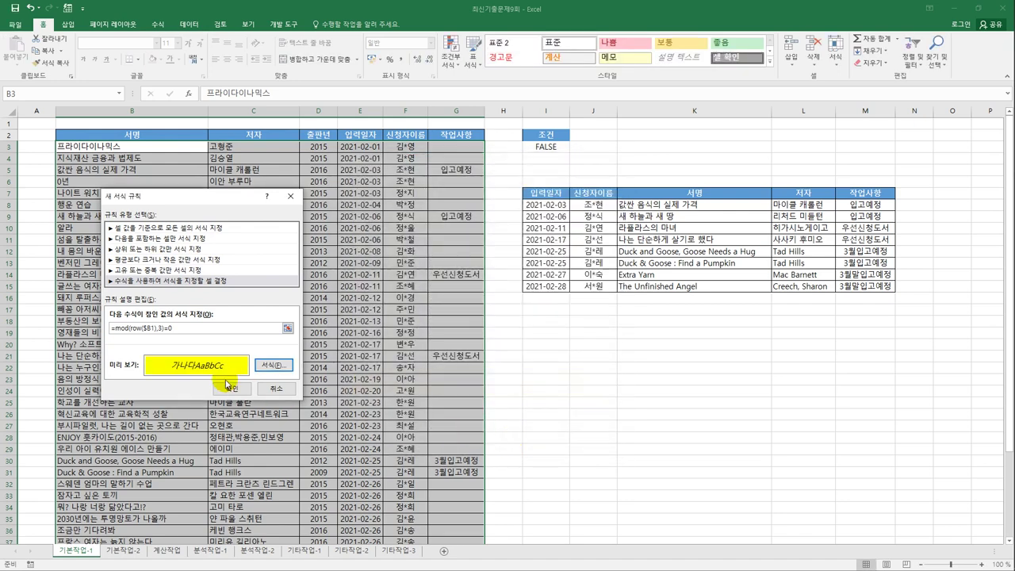
{"action": "left_click", "coordinate": [229, 388]}
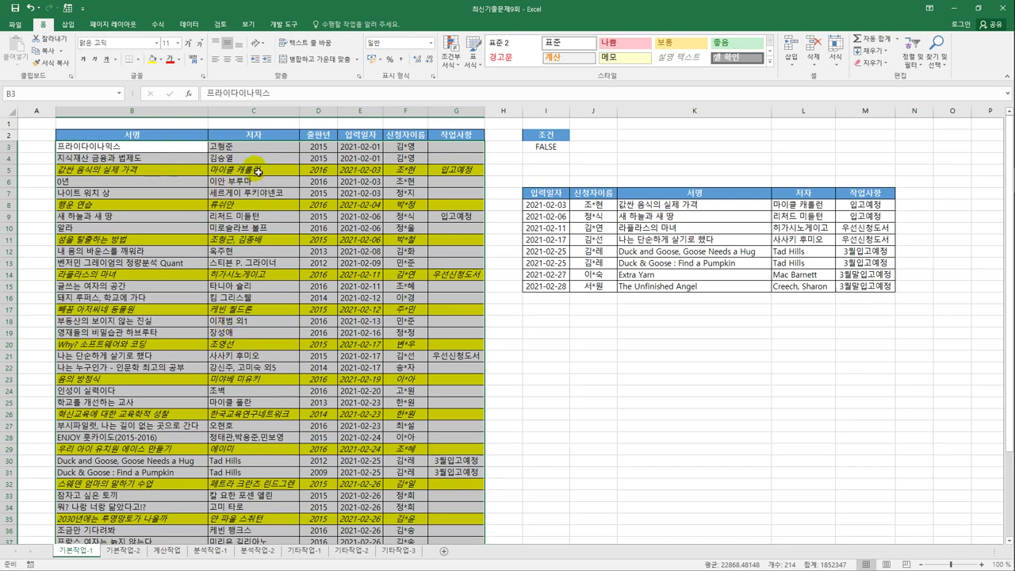
{"action": "left_click_drag", "start_coordinate": [182, 168], "coordinate": [451, 170]}
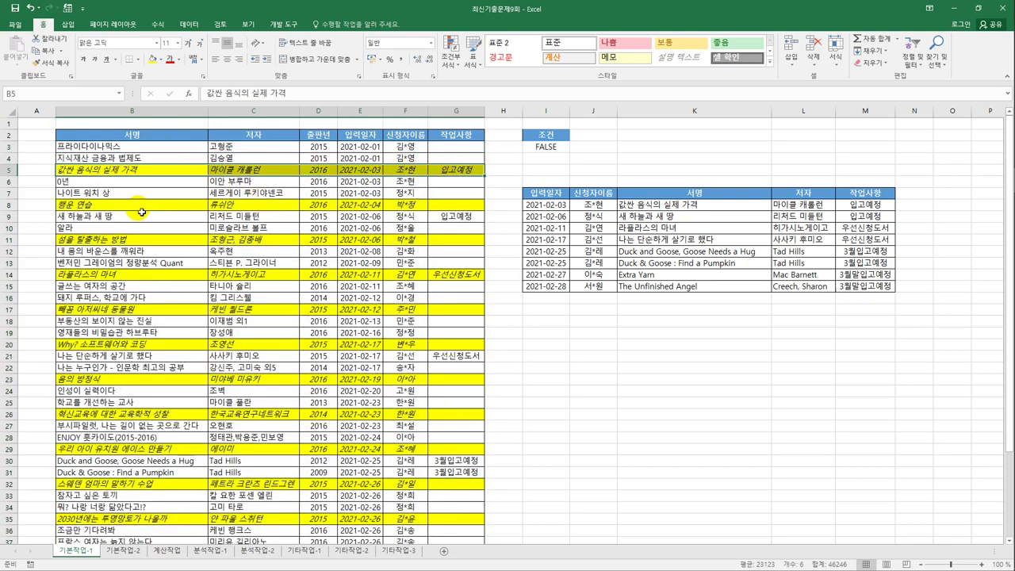
{"action": "left_click_drag", "start_coordinate": [135, 205], "coordinate": [447, 208]}
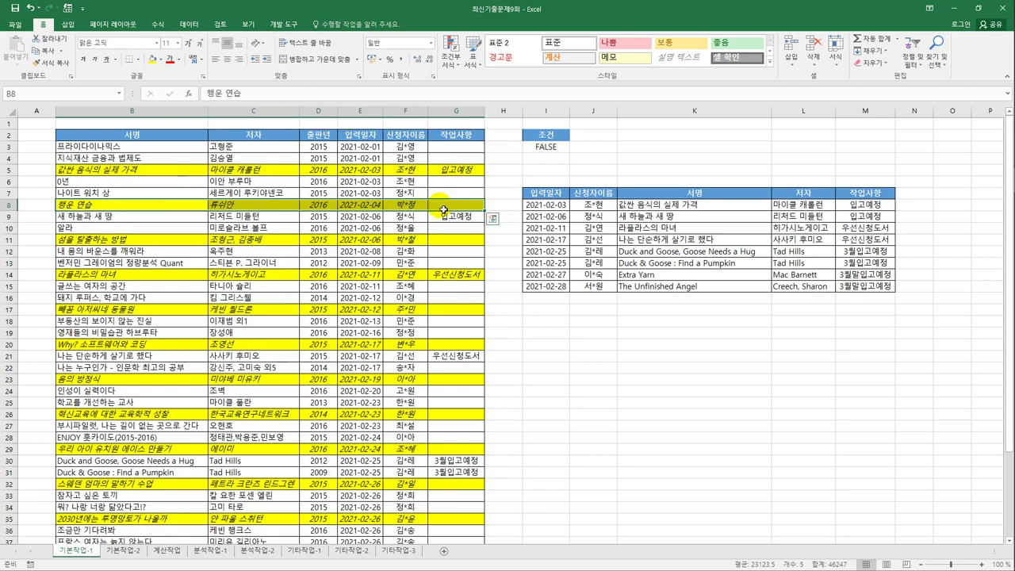
On sheet 기본작업-2, set the page setup to center the printout both horizontally and vertically on the page.
{"action": "left_click", "coordinate": [123, 553]}
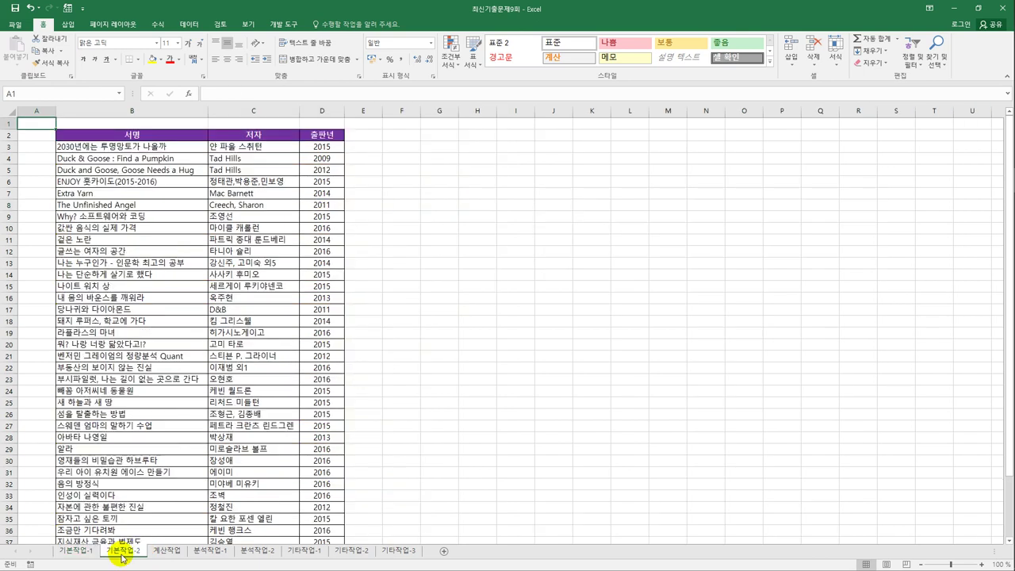
{"action": "left_click", "coordinate": [115, 25]}
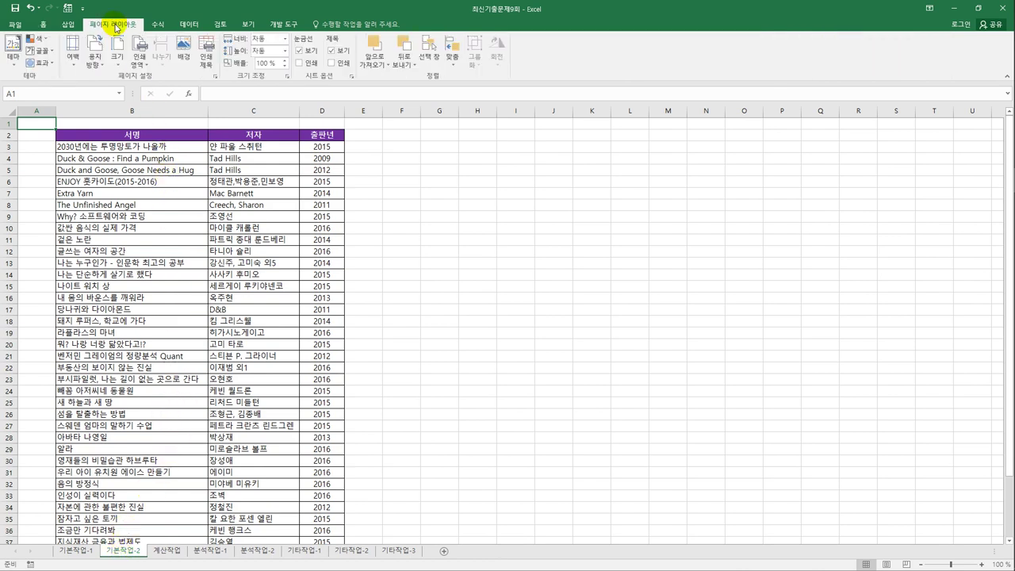
{"action": "left_click", "coordinate": [215, 76]}
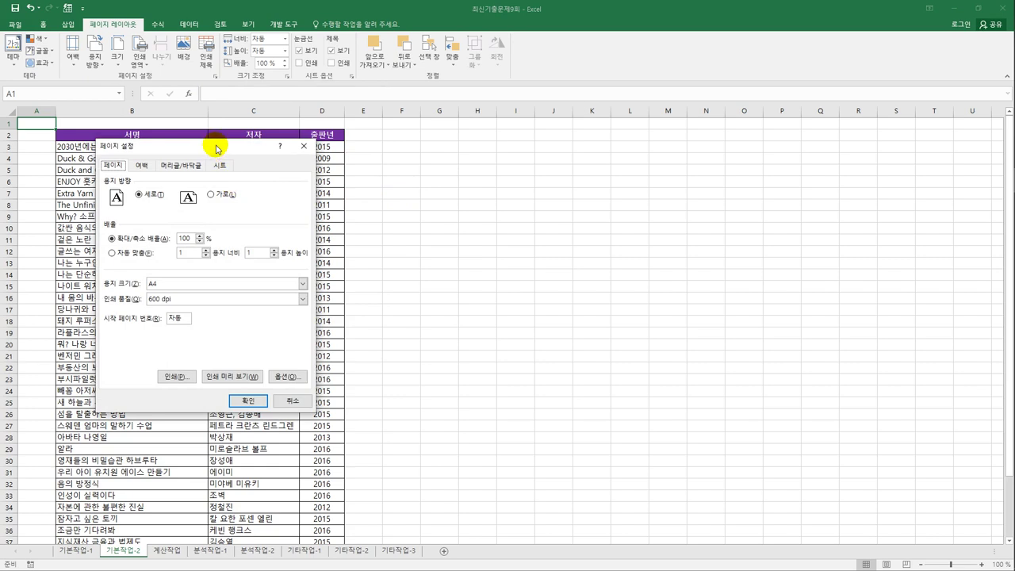
{"action": "left_click_drag", "start_coordinate": [216, 148], "coordinate": [507, 145]}
{"action": "left_click", "coordinate": [432, 162]}
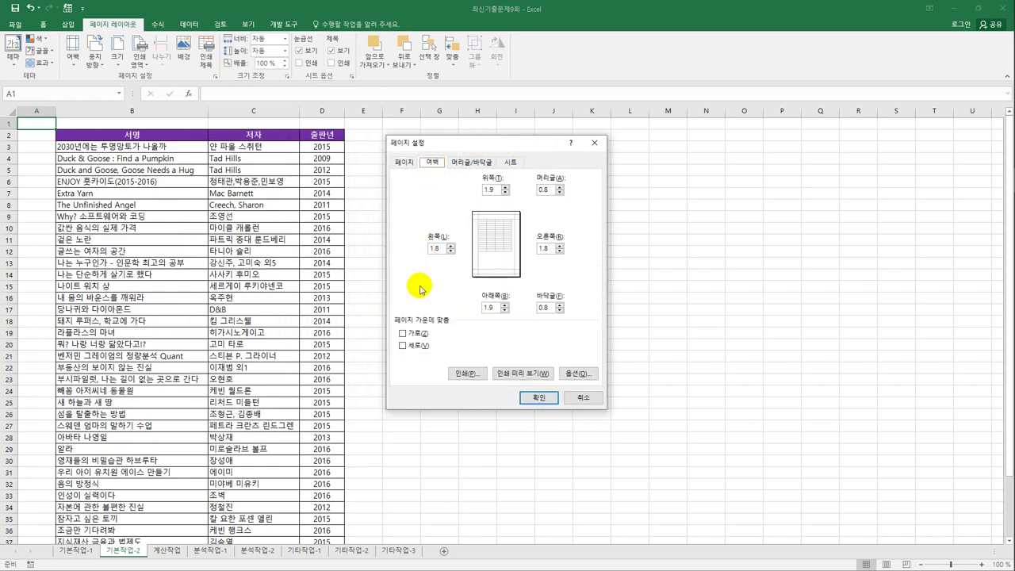
{"action": "left_click", "coordinate": [420, 334]}
{"action": "left_click", "coordinate": [419, 347]}
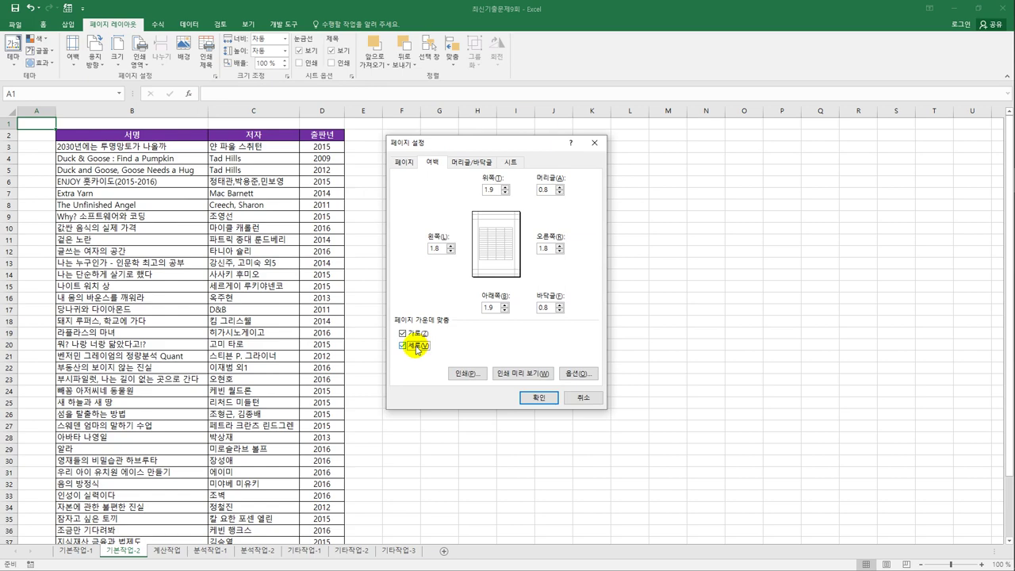
Add a center footer with the page number, a slash and the total page count: &[페이지 번호]/&[전체 페이지 수].
{"action": "left_click", "coordinate": [467, 165]}
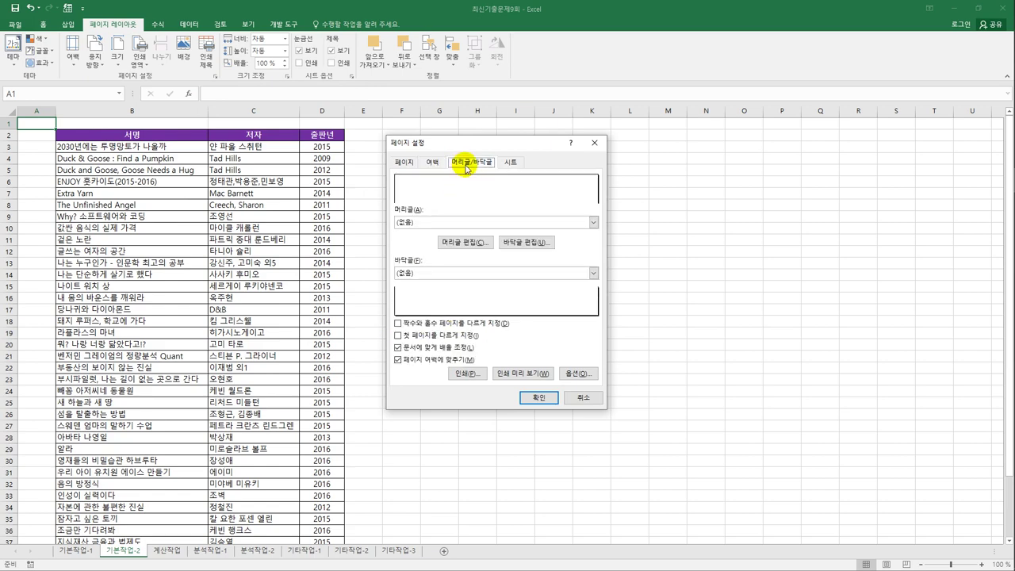
{"action": "left_click", "coordinate": [525, 242]}
{"action": "left_click", "coordinate": [199, 334]}
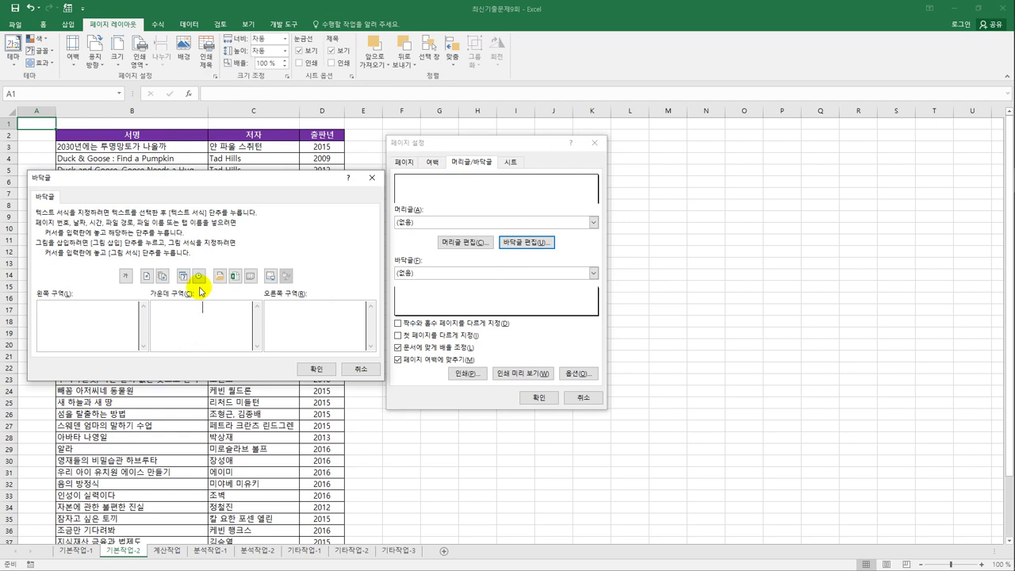
{"action": "left_click", "coordinate": [145, 276]}
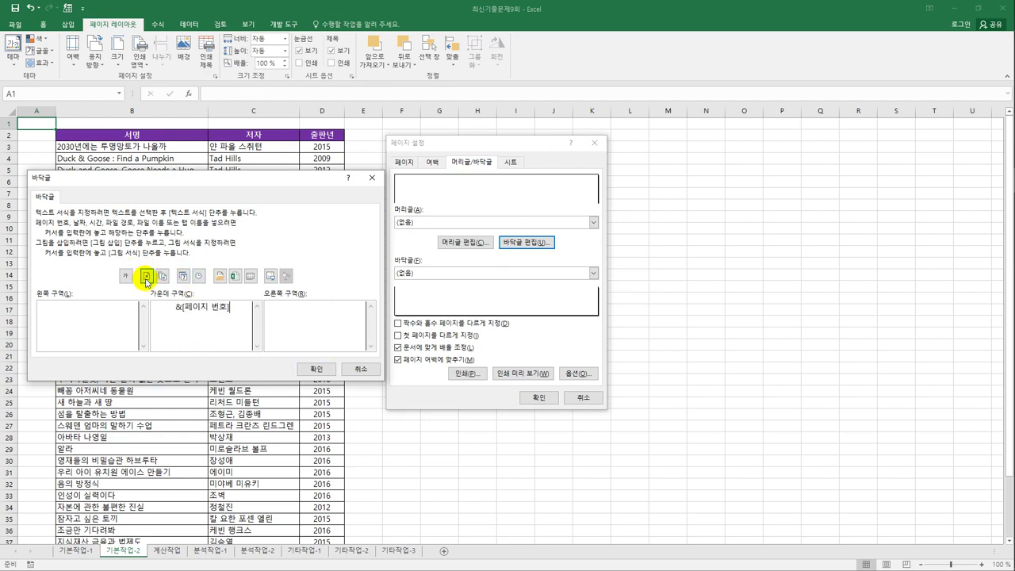
{"action": "type", "text": "/"}
{"action": "left_click", "coordinate": [162, 277]}
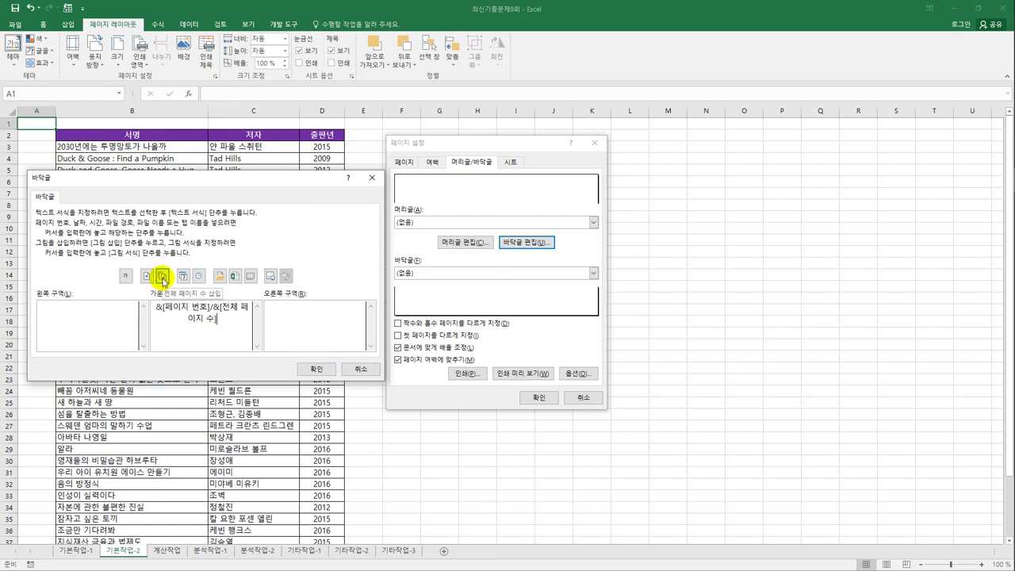
{"action": "left_click", "coordinate": [317, 370]}
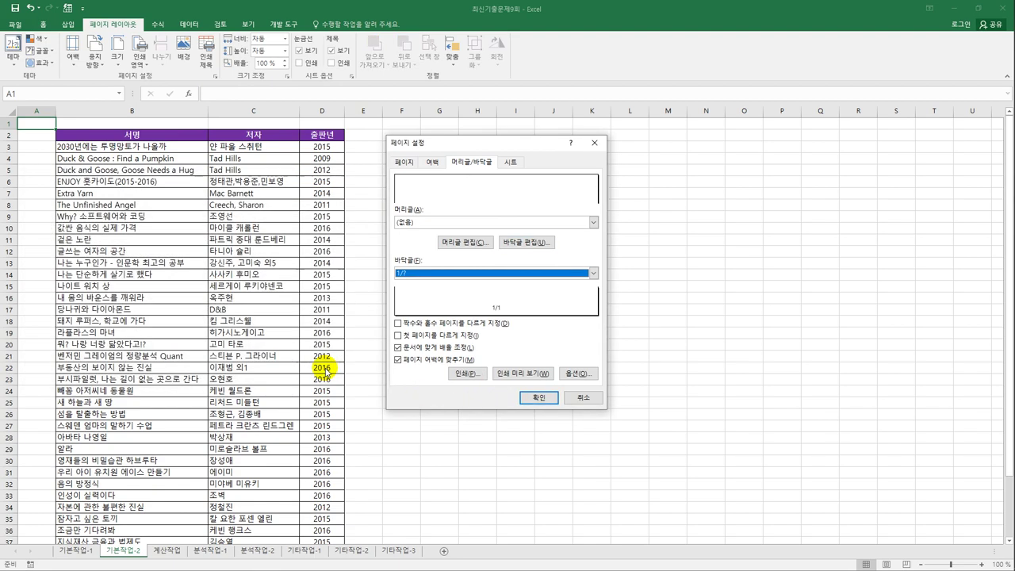
Set the print area to B2:D42 with row 2 repeated as the title row, and apply the page setup.
{"action": "left_click", "coordinate": [508, 163]}
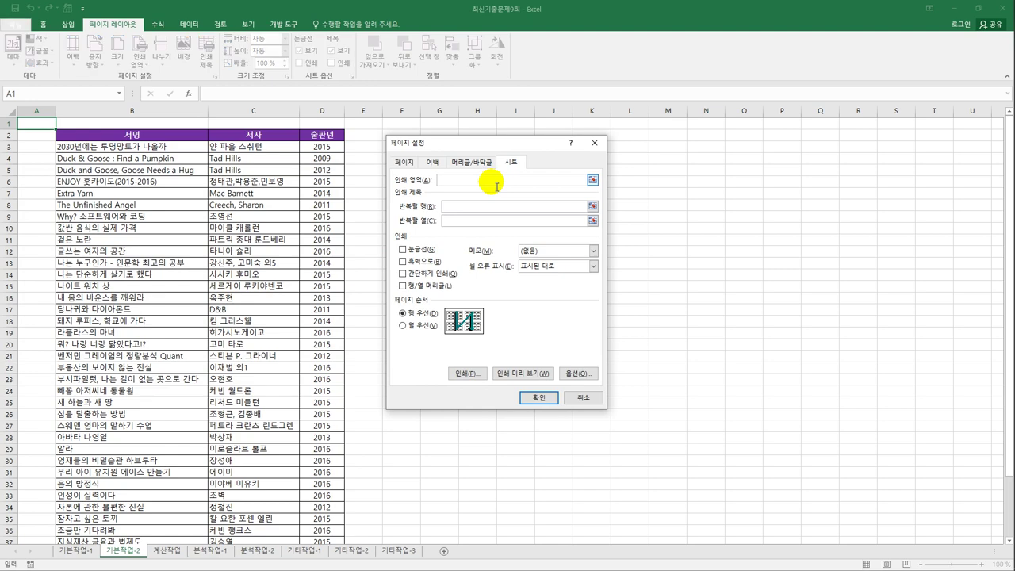
{"action": "left_click_drag", "start_coordinate": [127, 135], "coordinate": [315, 520]}
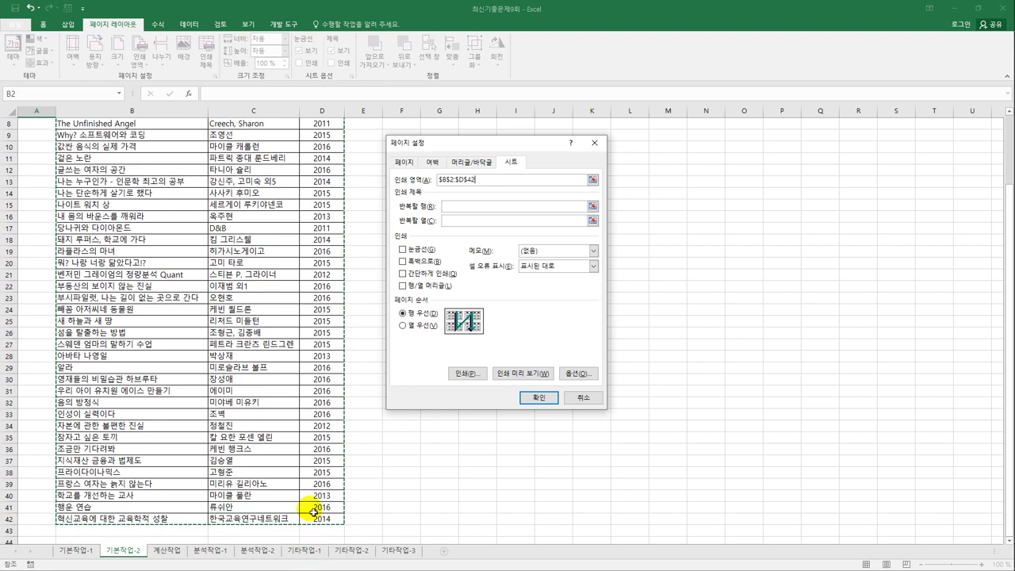
{"action": "left_click", "coordinate": [483, 211]}
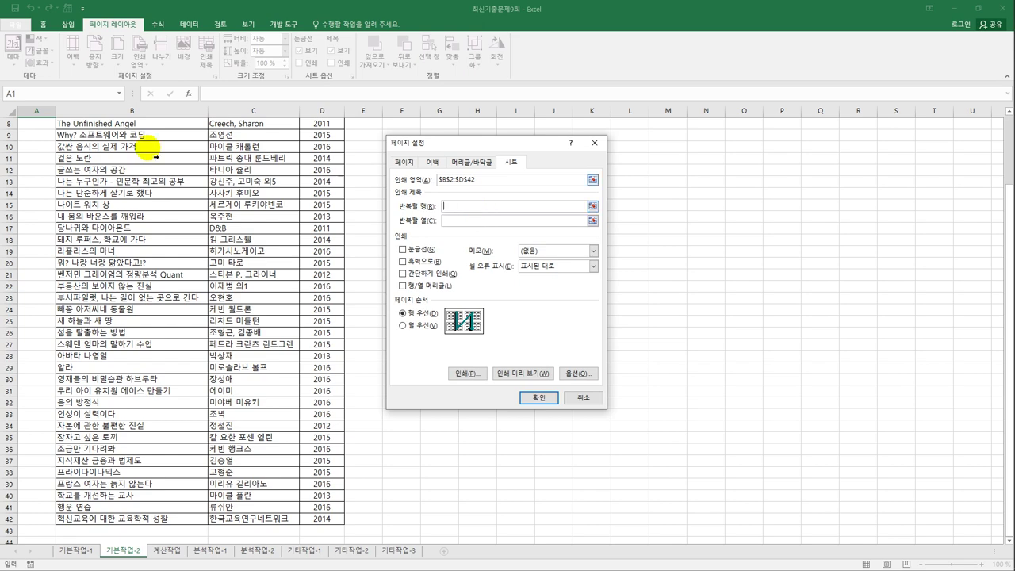
{"action": "scroll", "coordinate": [41, 127], "scroll_direction": "up", "scroll_amount": 2}
{"action": "scroll", "coordinate": [42, 126], "scroll_direction": "up", "scroll_amount": 1}
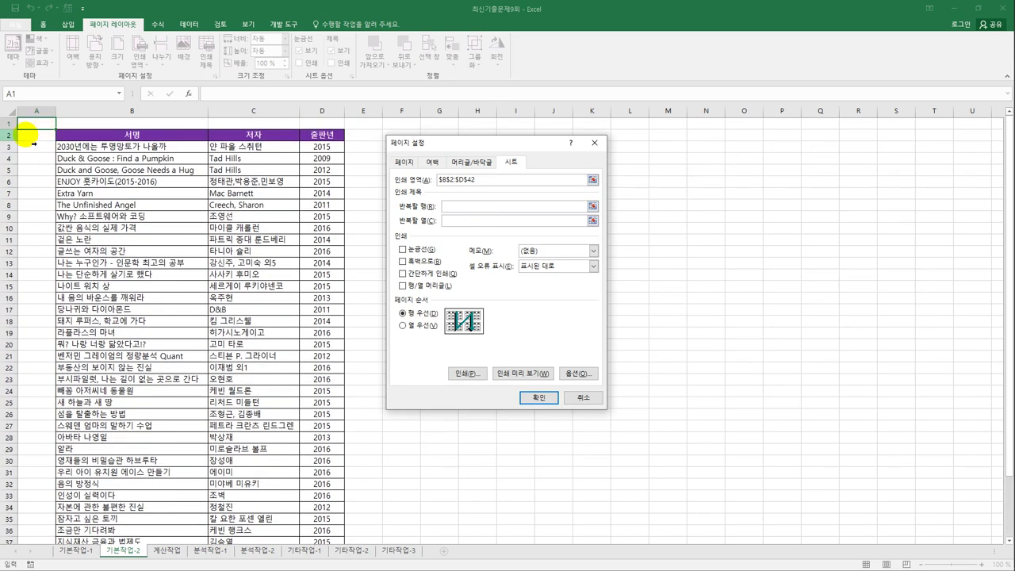
{"action": "left_click", "coordinate": [26, 137]}
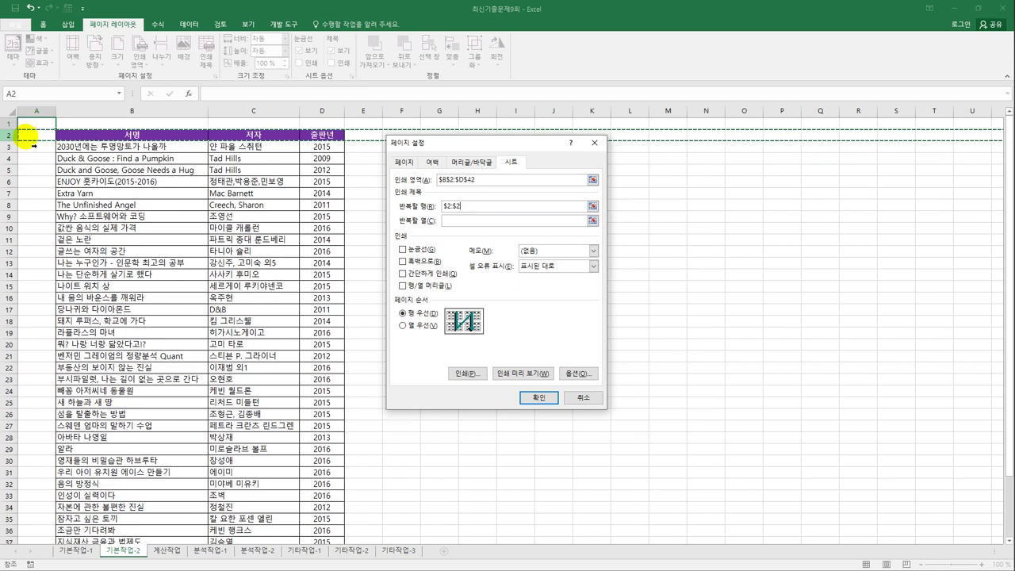
{"action": "left_click", "coordinate": [530, 398]}
{"action": "left_click", "coordinate": [509, 382]}
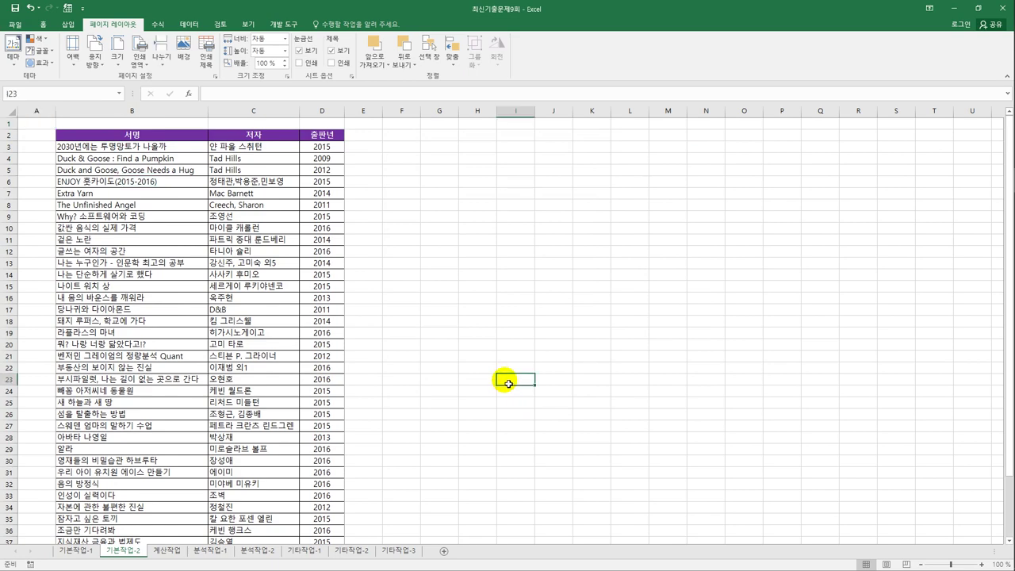
On sheet 계산작업, enter =MATCH(B4,$M$4:$M$7,0) in D4 to look up the name in 표2.
{"action": "left_click", "coordinate": [175, 550]}
{"action": "left_click", "coordinate": [156, 161]}
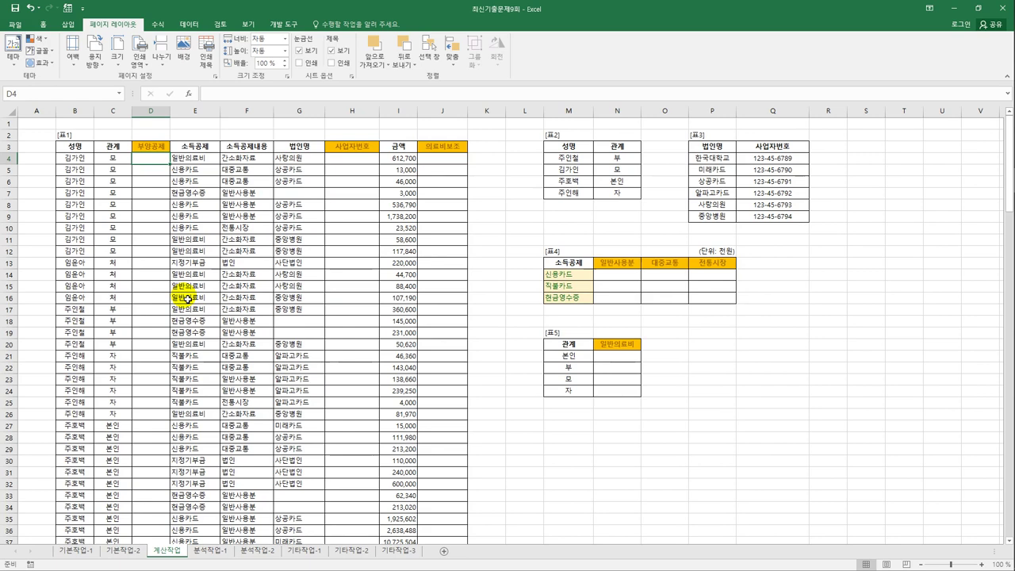
{"action": "left_click_drag", "start_coordinate": [575, 158], "coordinate": [613, 197]}
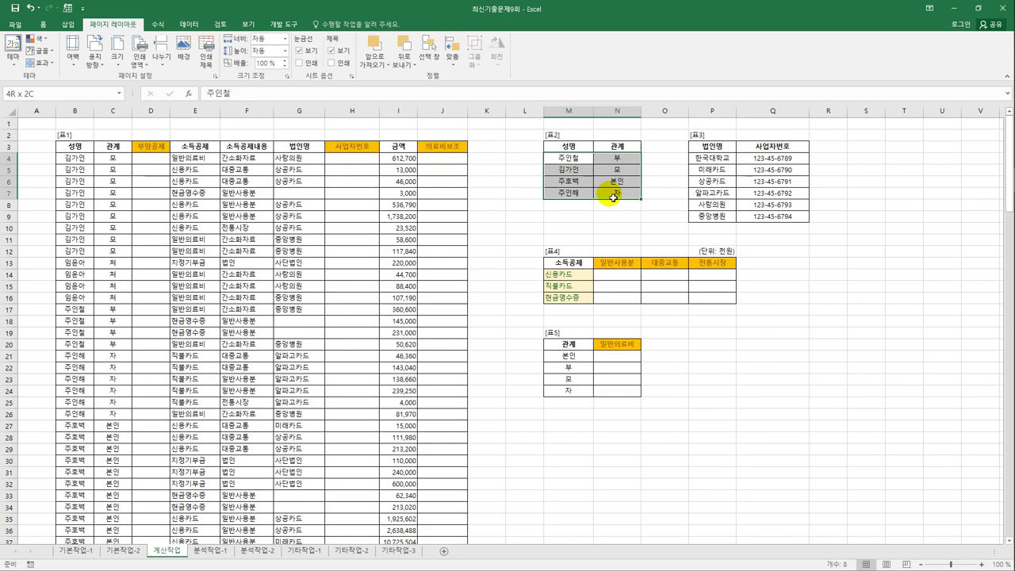
{"action": "left_click_drag", "start_coordinate": [613, 198], "coordinate": [595, 189]}
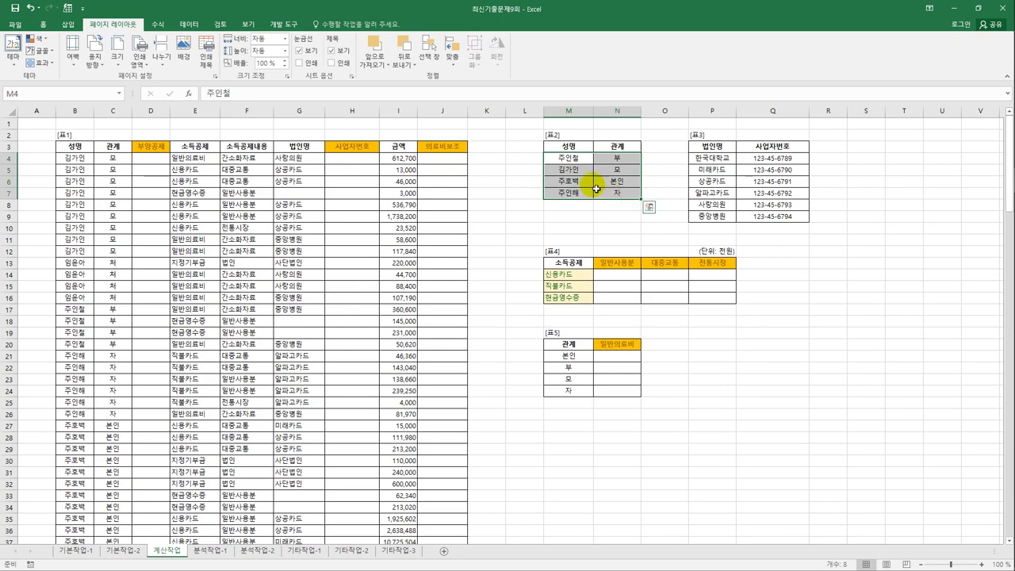
{"action": "left_click", "coordinate": [159, 159]}
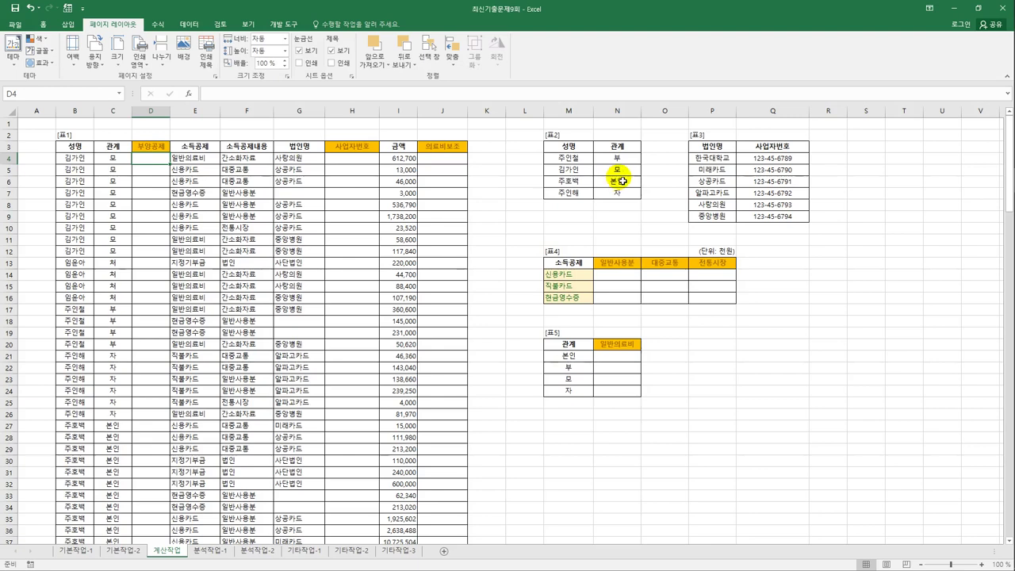
{"action": "type", "text": "=mat"}
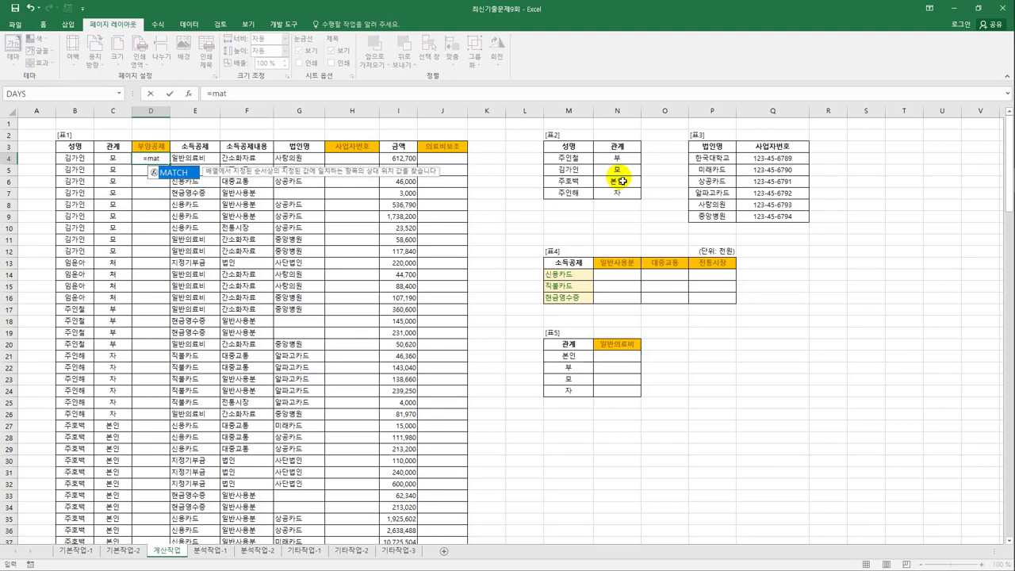
{"action": "key", "text": "Tab"}
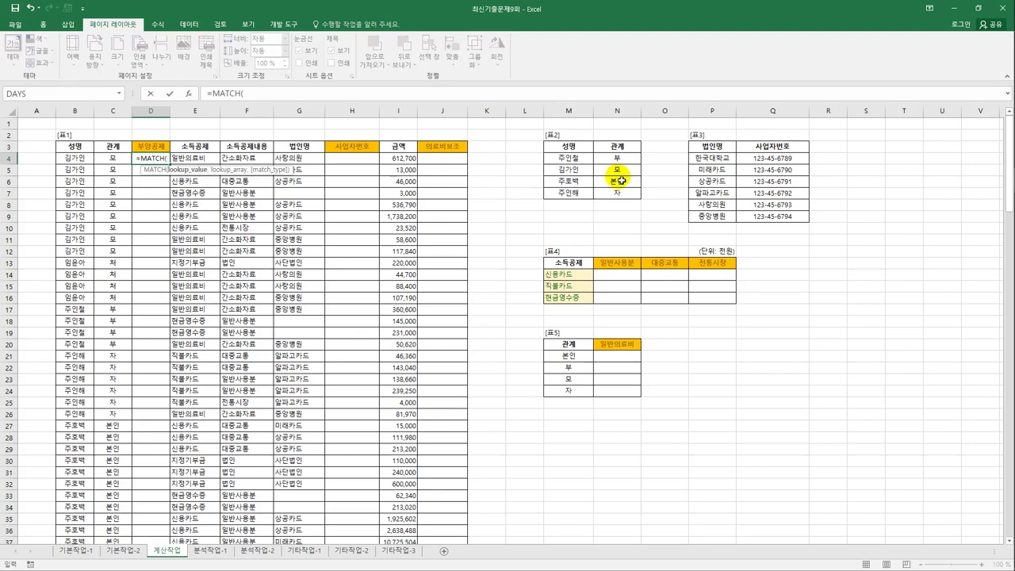
{"action": "left_click", "coordinate": [82, 159]}
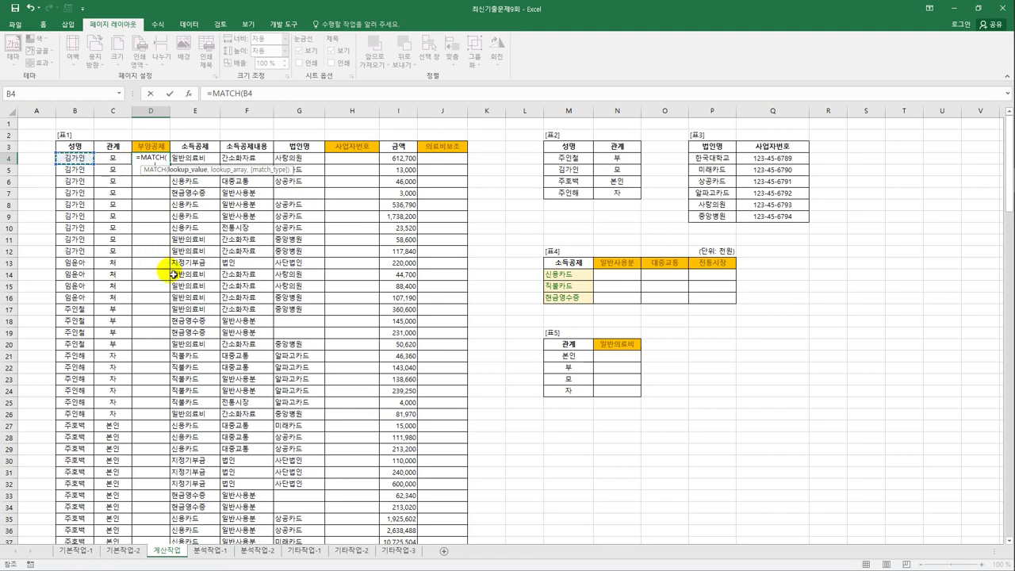
{"action": "type", "text": ","}
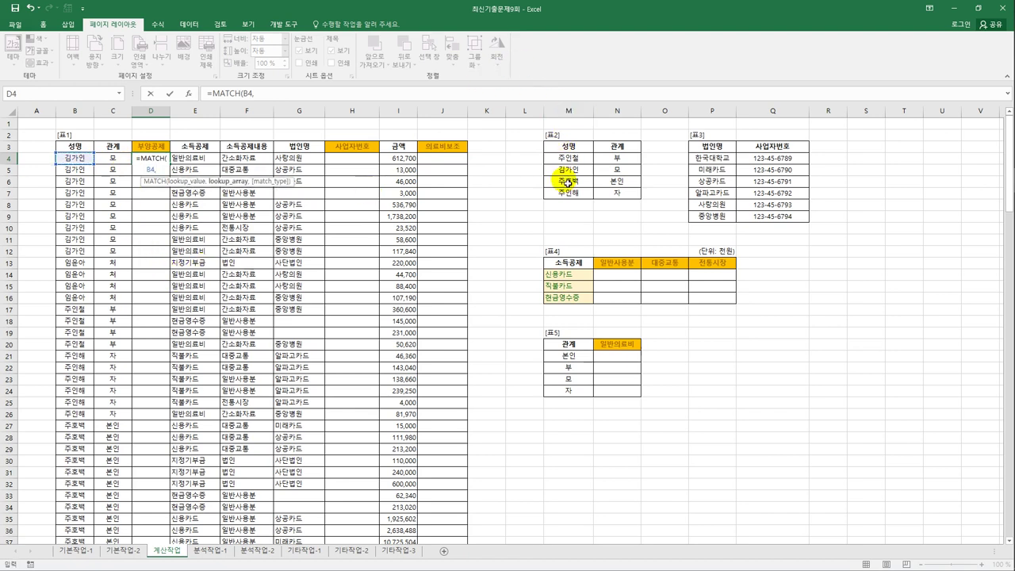
{"action": "left_click_drag", "start_coordinate": [568, 158], "coordinate": [570, 191]}
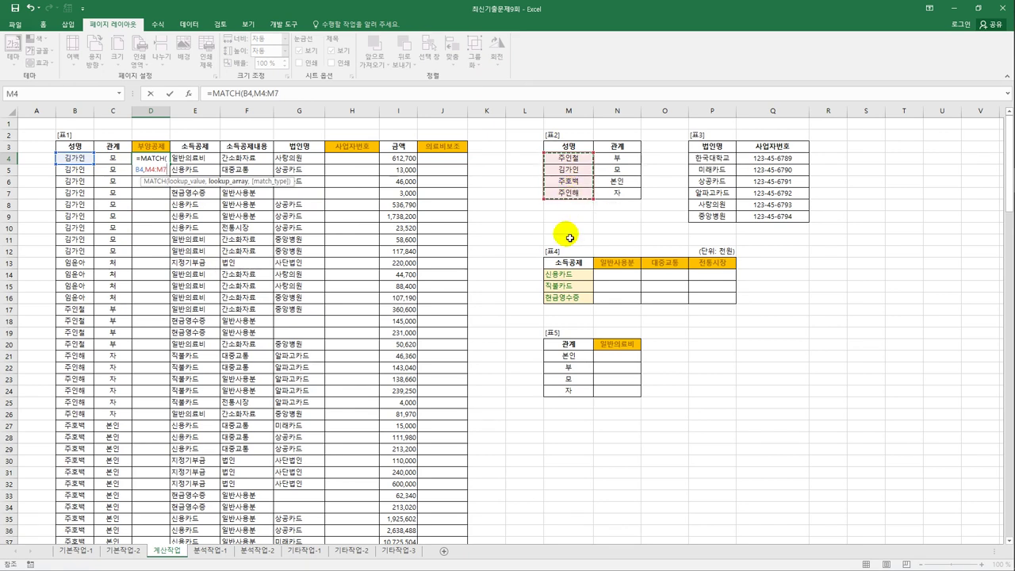
{"action": "key", "text": "F4"}
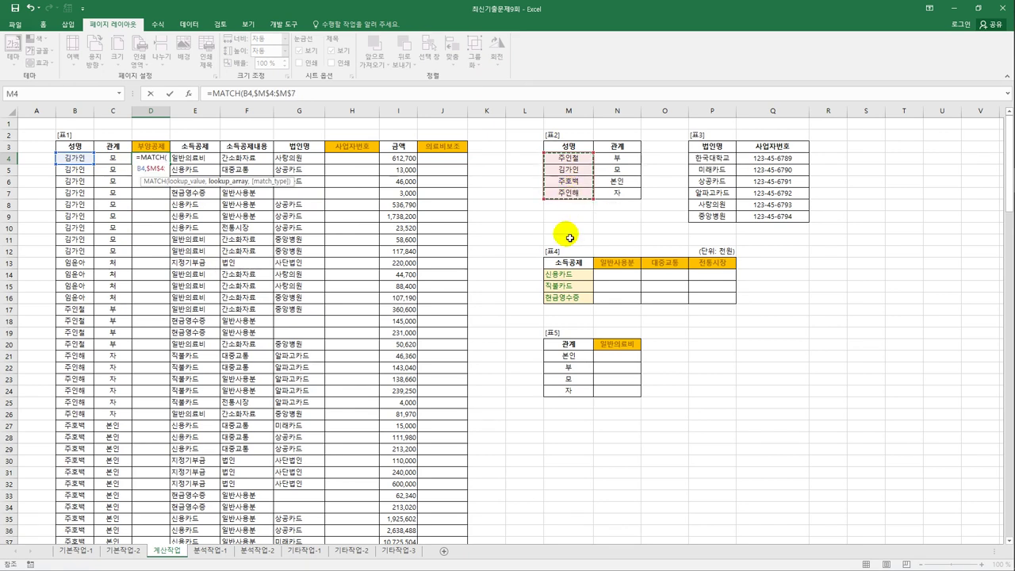
{"action": "type", "text": ",0"}
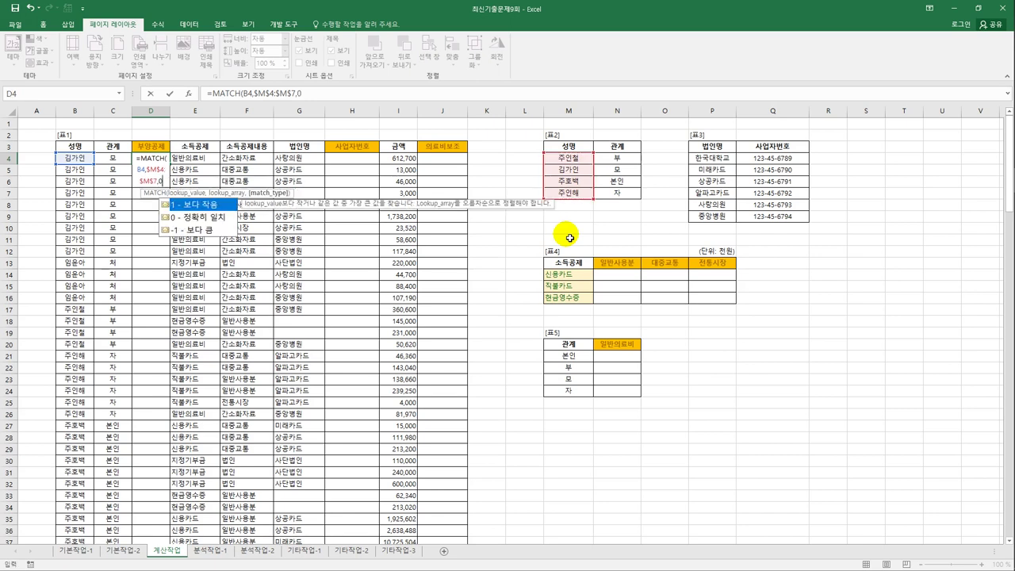
{"action": "type", "text": ")"}
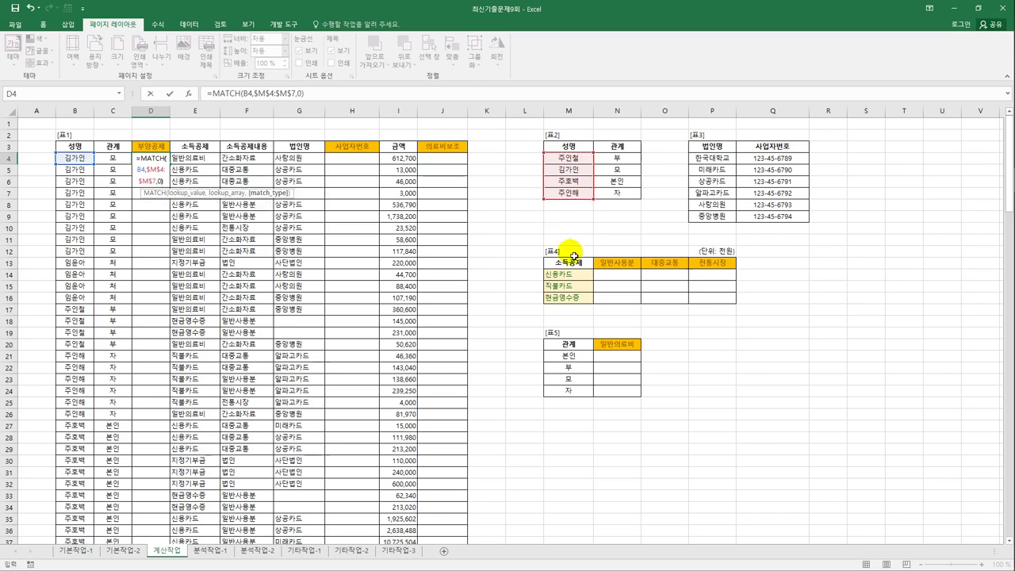
{"action": "key", "text": "ctrl+Return"}
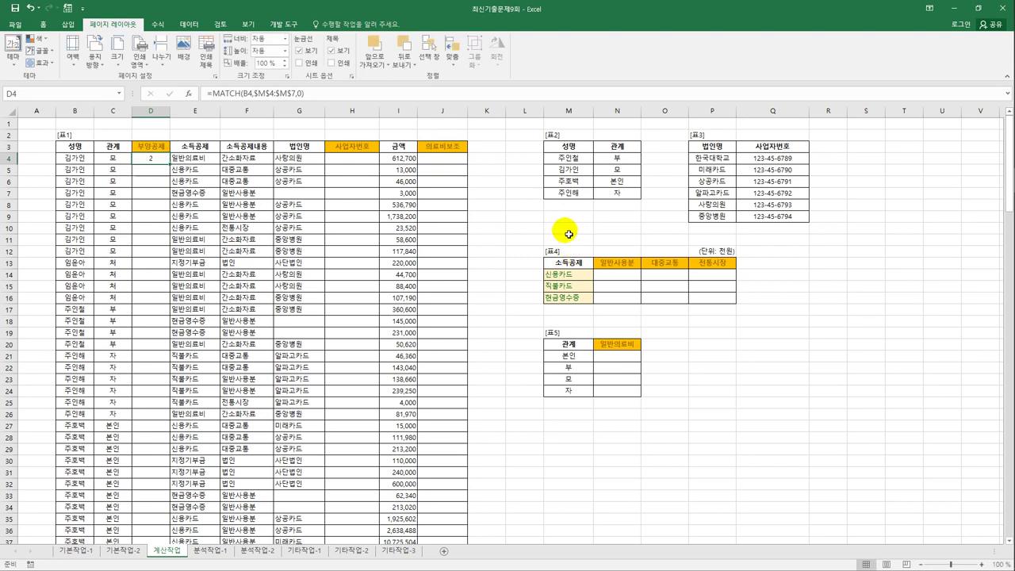
Fill the MATCH formula down the 부양공제 column and check the results against the names in 표2.
{"action": "double_click", "coordinate": [176, 169]}
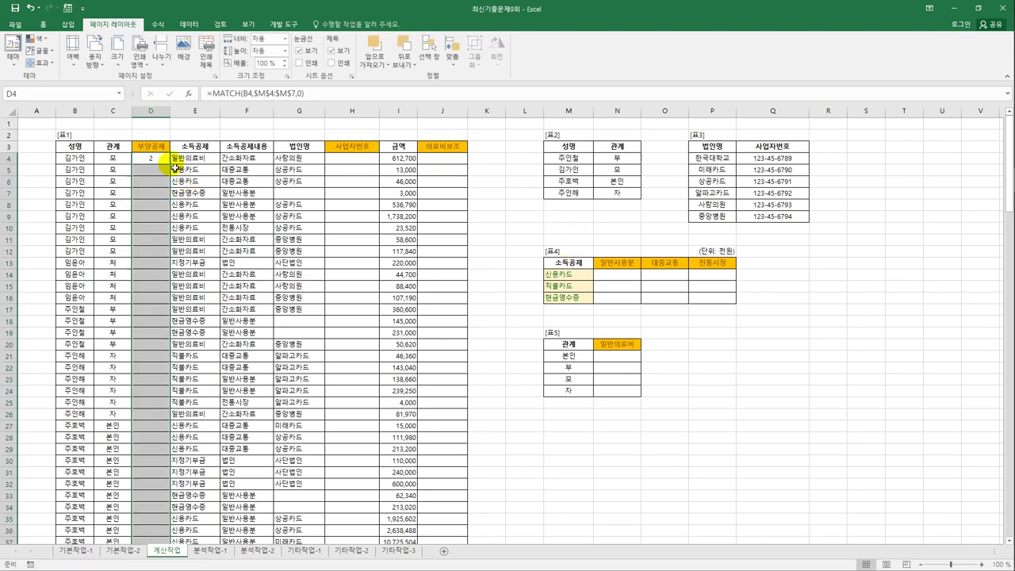
{"action": "left_click", "coordinate": [147, 263]}
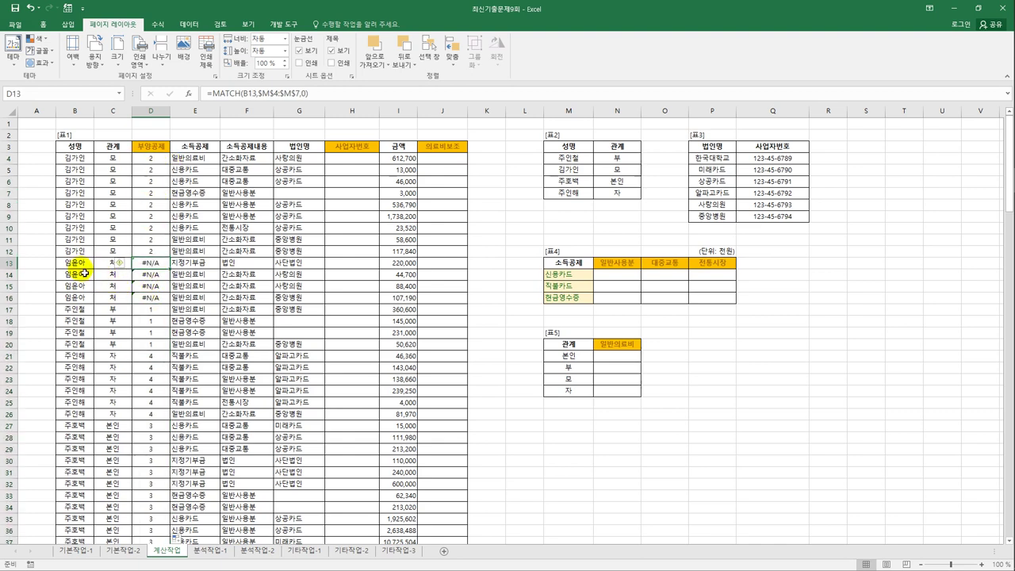
{"action": "scroll", "coordinate": [139, 316], "scroll_direction": "down", "scroll_amount": 2}
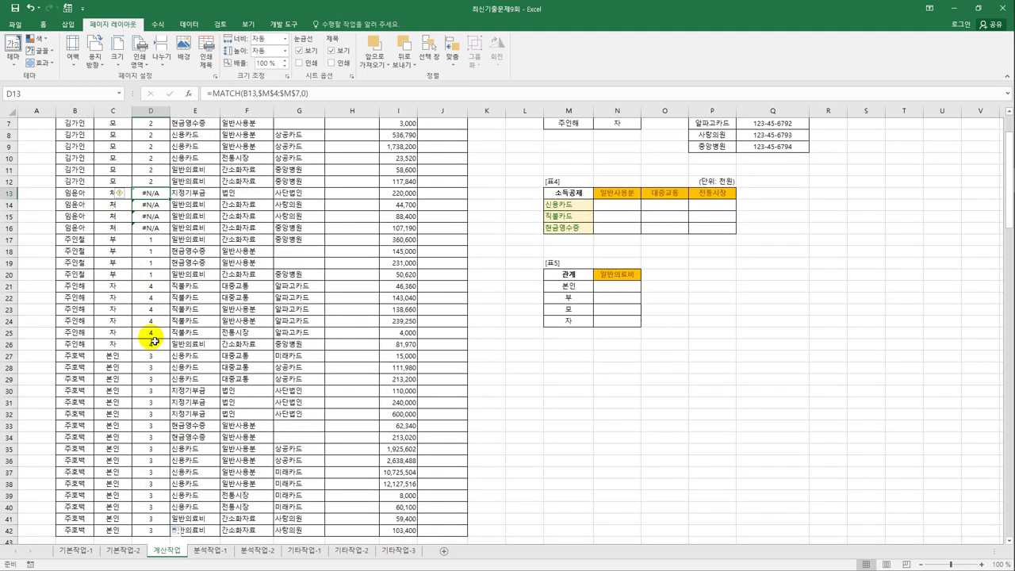
{"action": "scroll", "coordinate": [139, 317], "scroll_direction": "up", "scroll_amount": 2}
{"action": "left_click", "coordinate": [151, 159]}
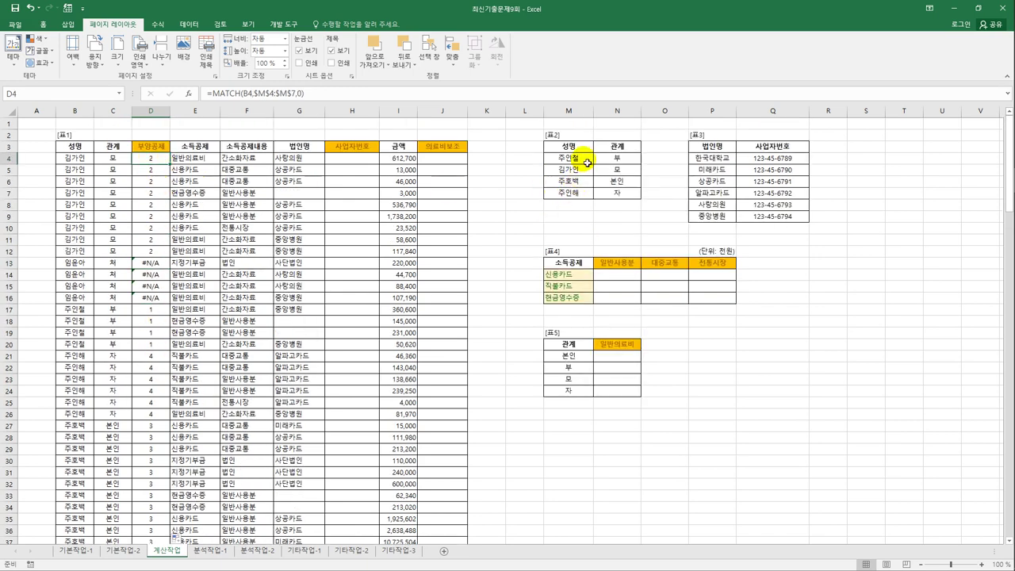
{"action": "left_click_drag", "start_coordinate": [584, 158], "coordinate": [585, 203]}
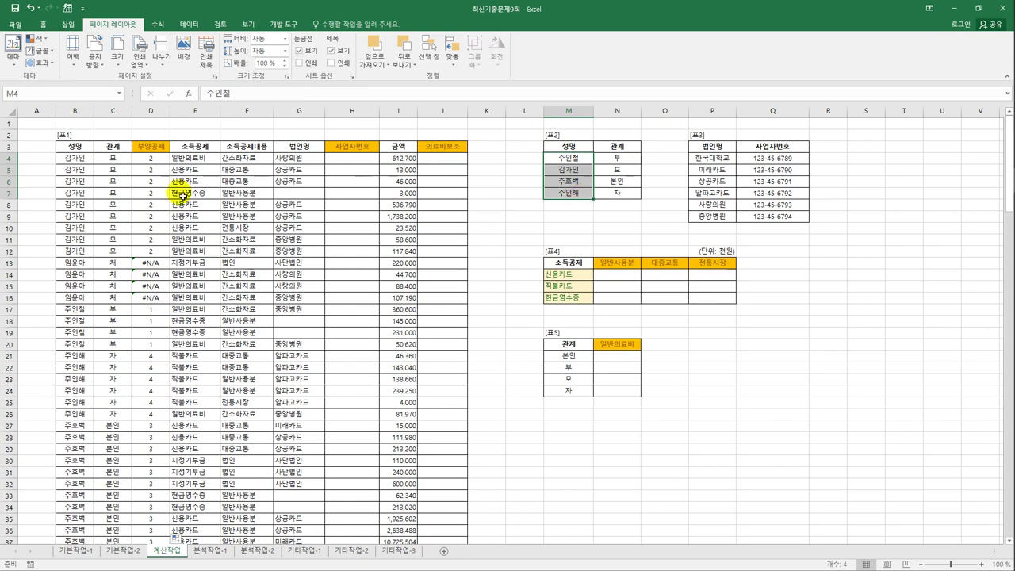
{"action": "left_click", "coordinate": [149, 158]}
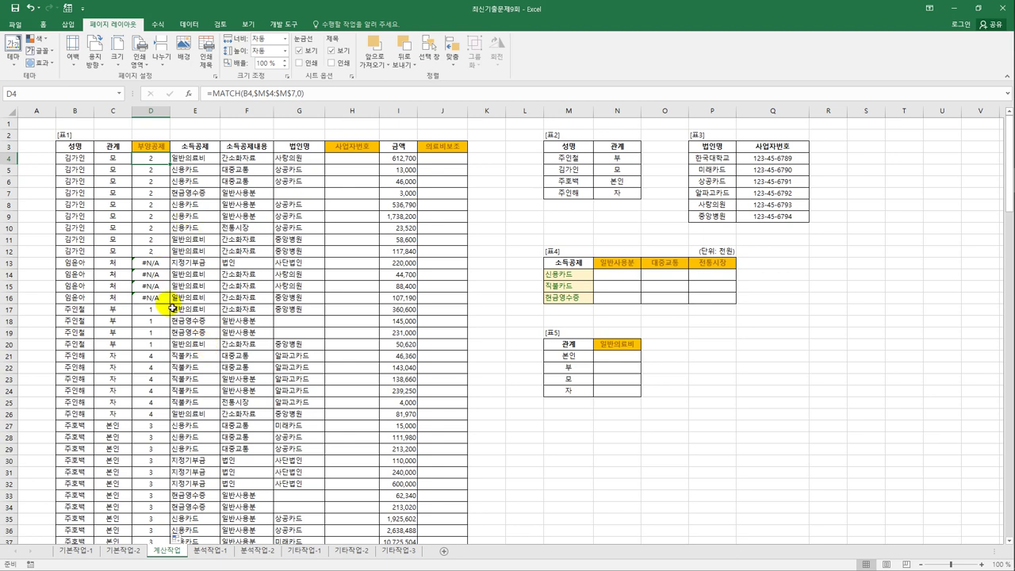
{"action": "left_click_drag", "start_coordinate": [149, 262], "coordinate": [158, 303]}
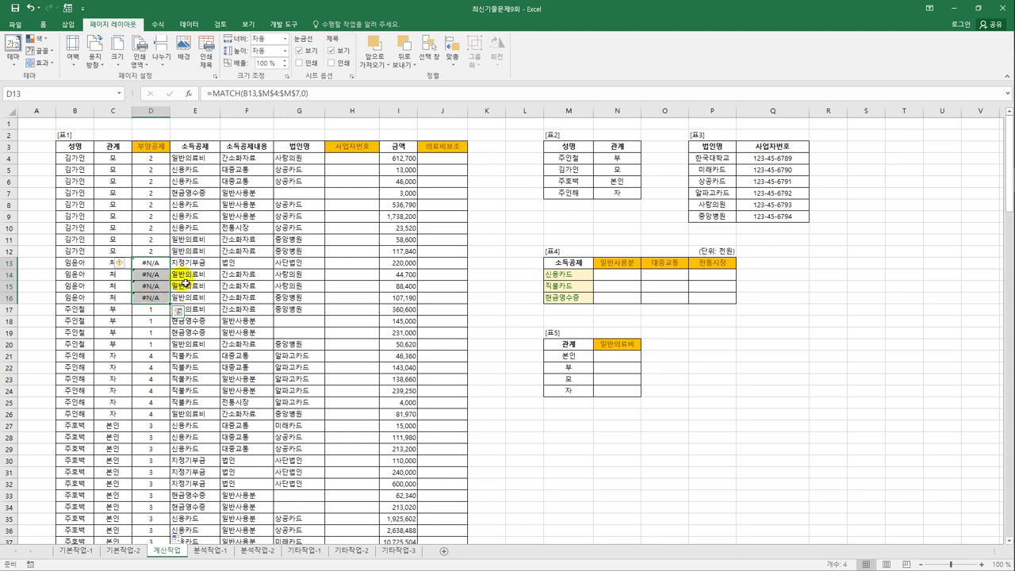
Wrap the MATCH formula in D4 in an ISERROR test inside an IF function.
{"action": "left_click", "coordinate": [161, 162]}
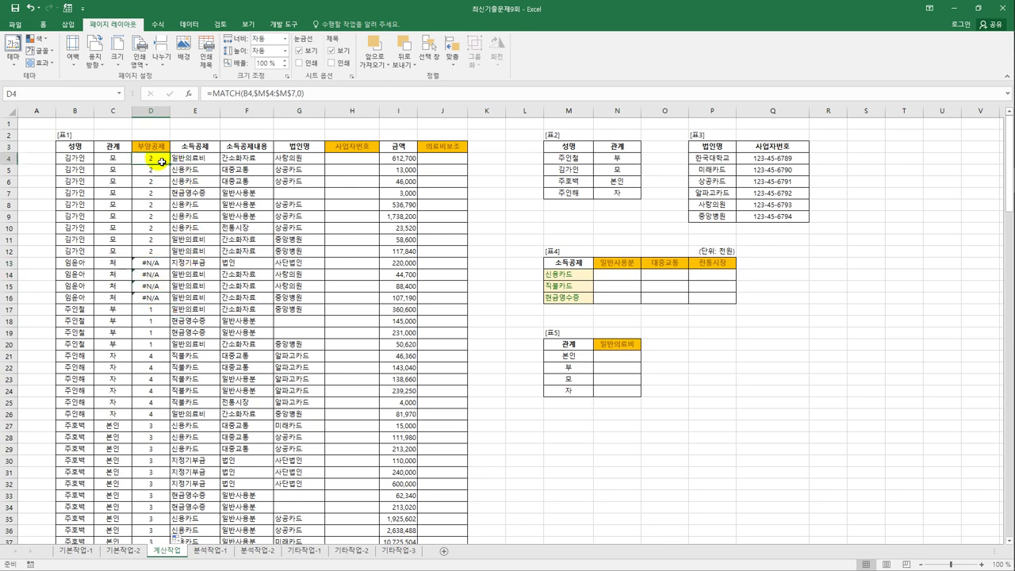
{"action": "left_click", "coordinate": [212, 93]}
{"action": "type", "text": "if("}
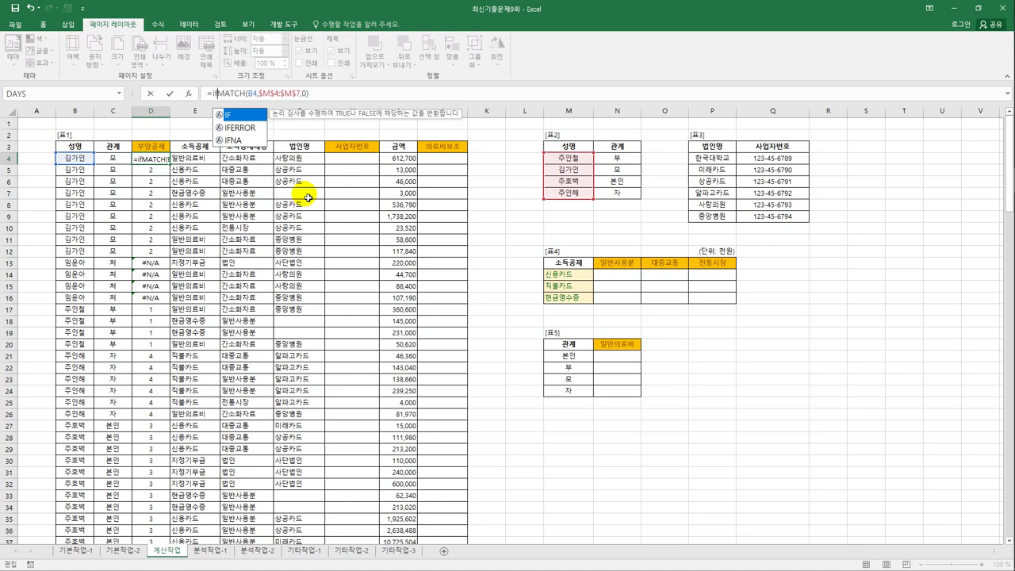
{"action": "type", "text": "is"}
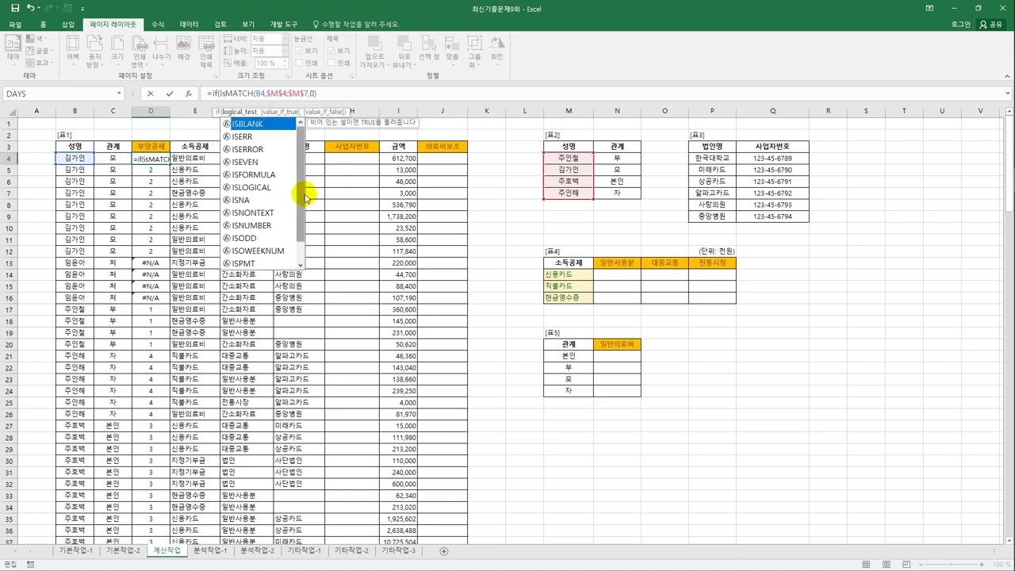
{"action": "key", "text": "Down"}
{"action": "key", "text": "Down"}
{"action": "key", "text": "Tab"}
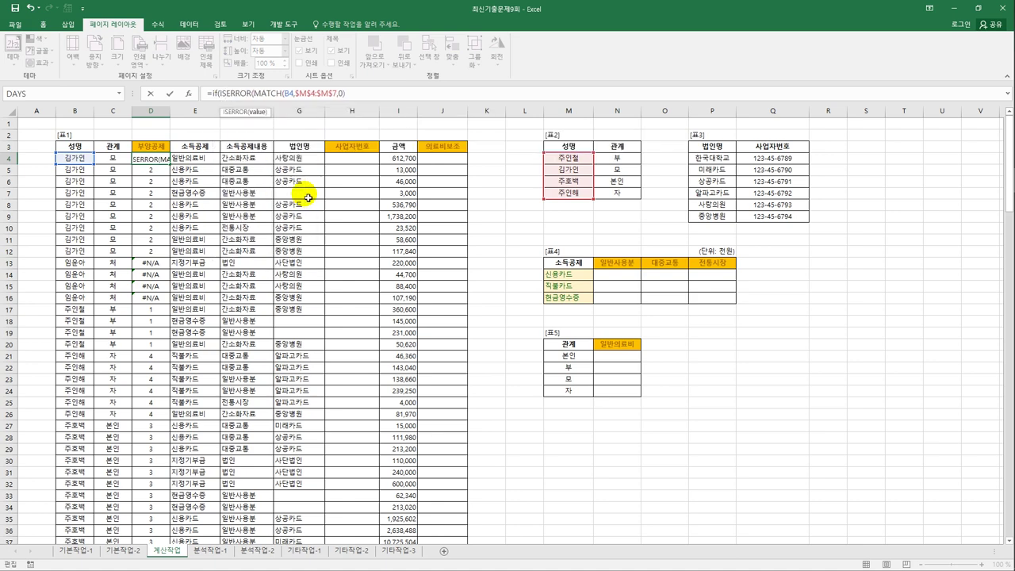
{"action": "key", "text": "End"}
{"action": "type", "text": ")"}
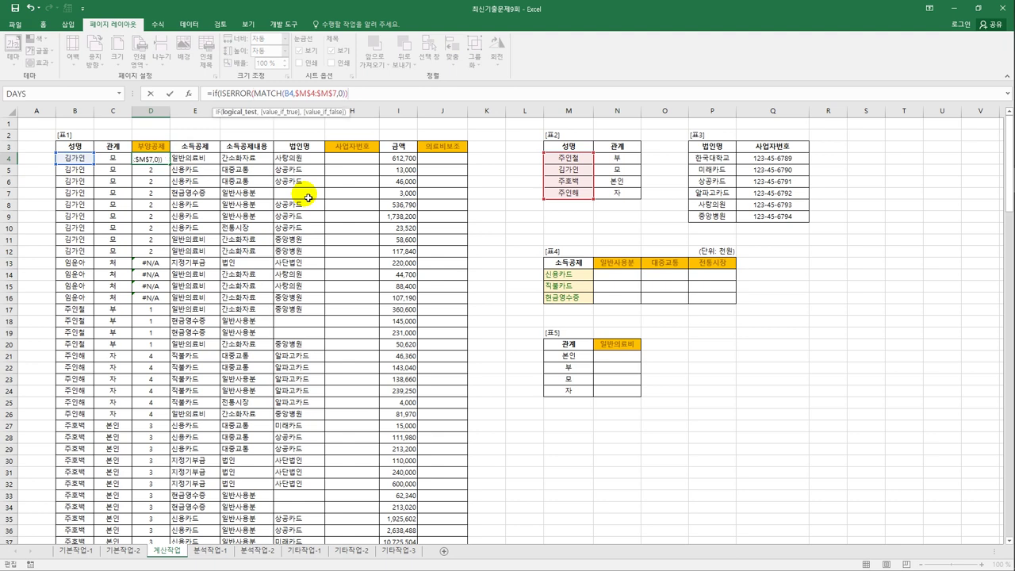
Complete the IF formula in D4 so it returns "아니오" on an error and "예" otherwise.
{"action": "type", "text": ","}
{"action": "type", "text": "\"\""}
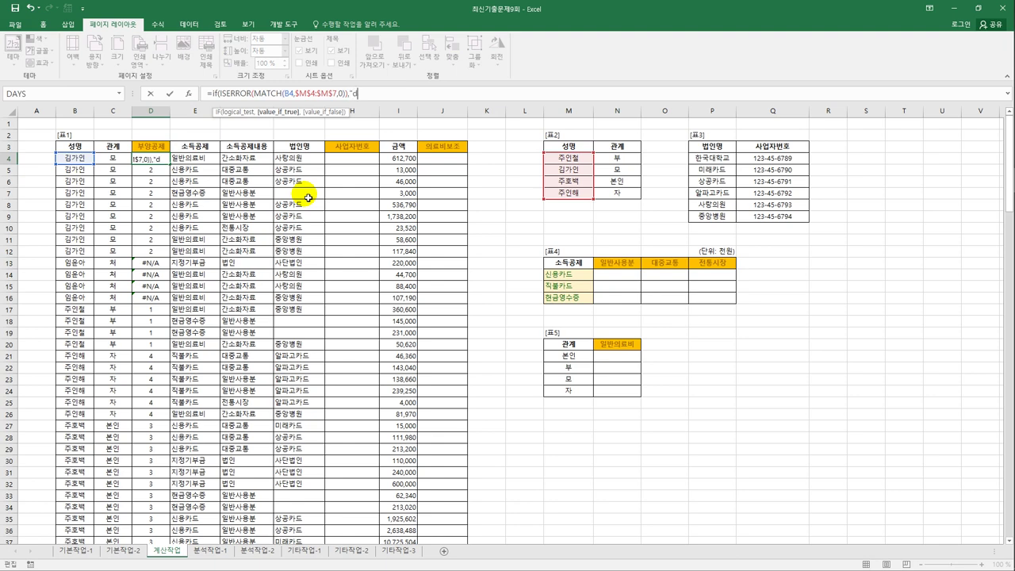
{"action": "type", "text": "아니오"}
{"action": "type", "text": "\",\""}
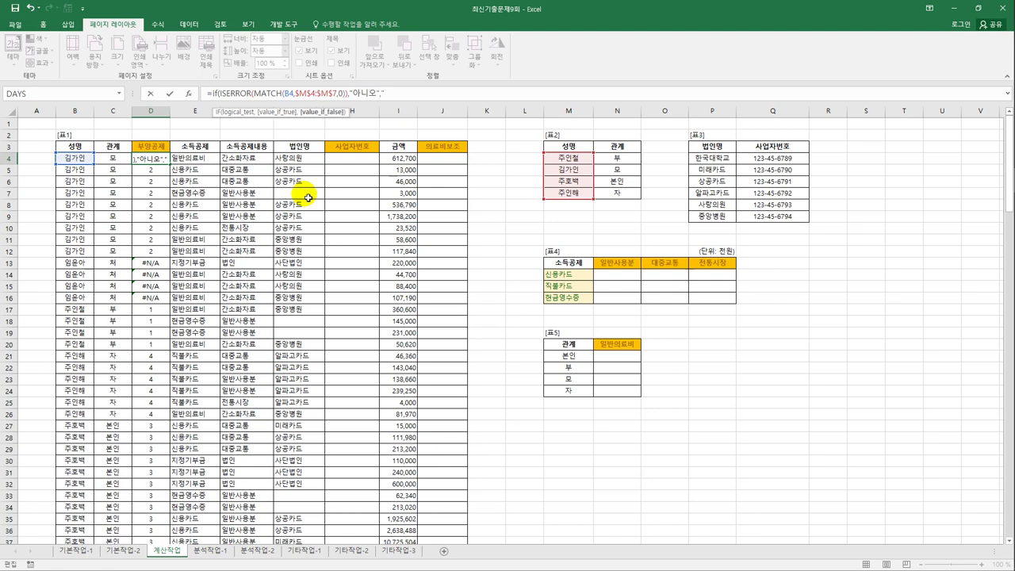
{"action": "type", "text": "예\")"}
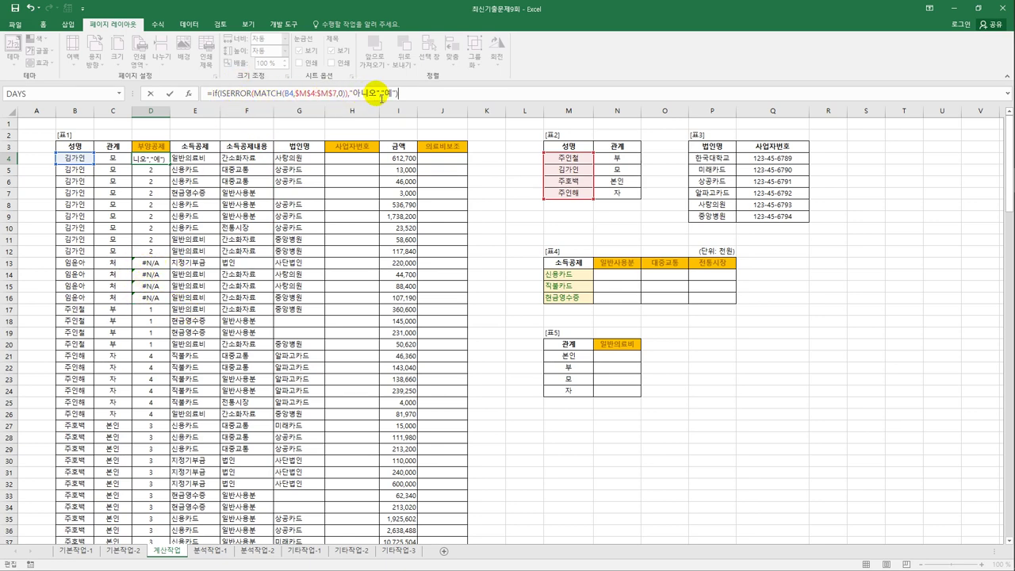
{"action": "left_click", "coordinate": [416, 96]}
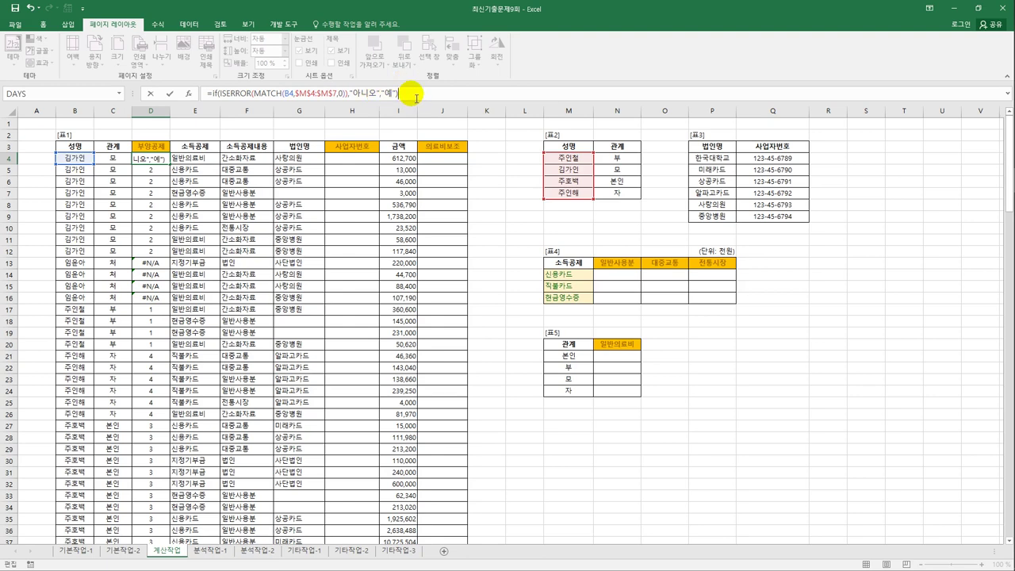
{"action": "key", "text": "ctrl+Return"}
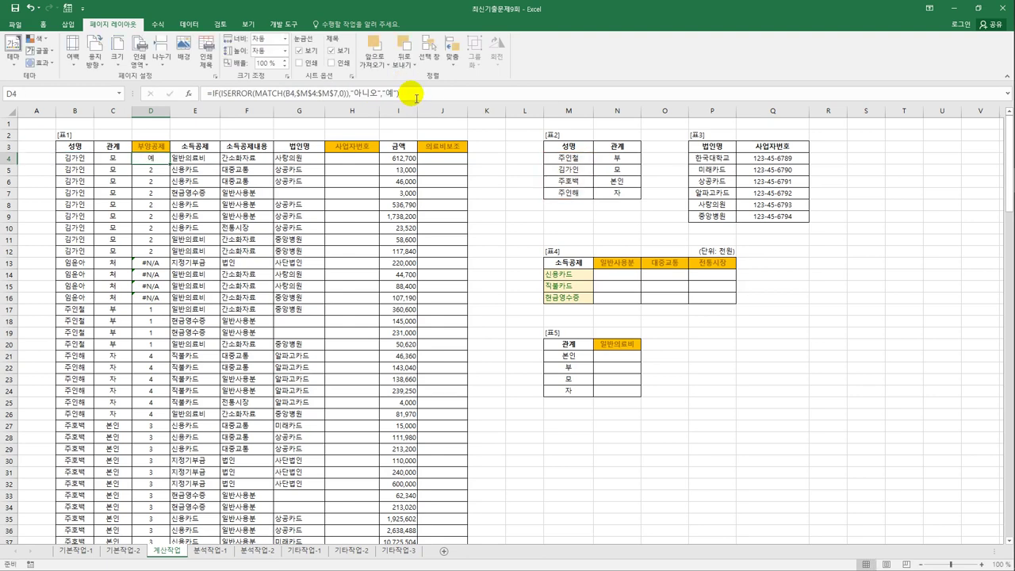
Fill the IF formula from D4 down the 부양공제 column and check rows 13 to 16.
{"action": "double_click", "coordinate": [171, 165]}
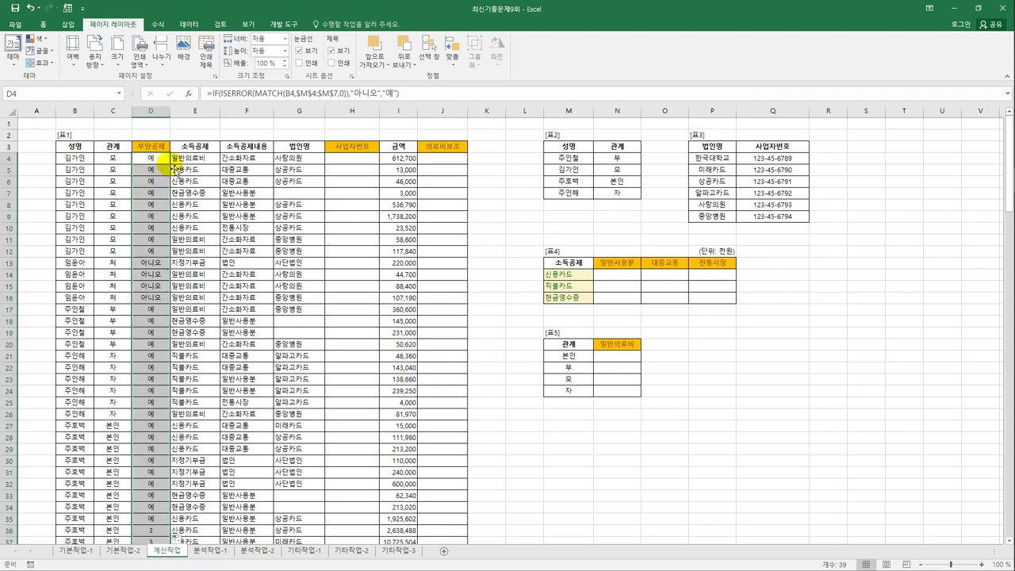
{"action": "left_click", "coordinate": [158, 264]}
{"action": "left_click_drag", "start_coordinate": [169, 268], "coordinate": [160, 298]}
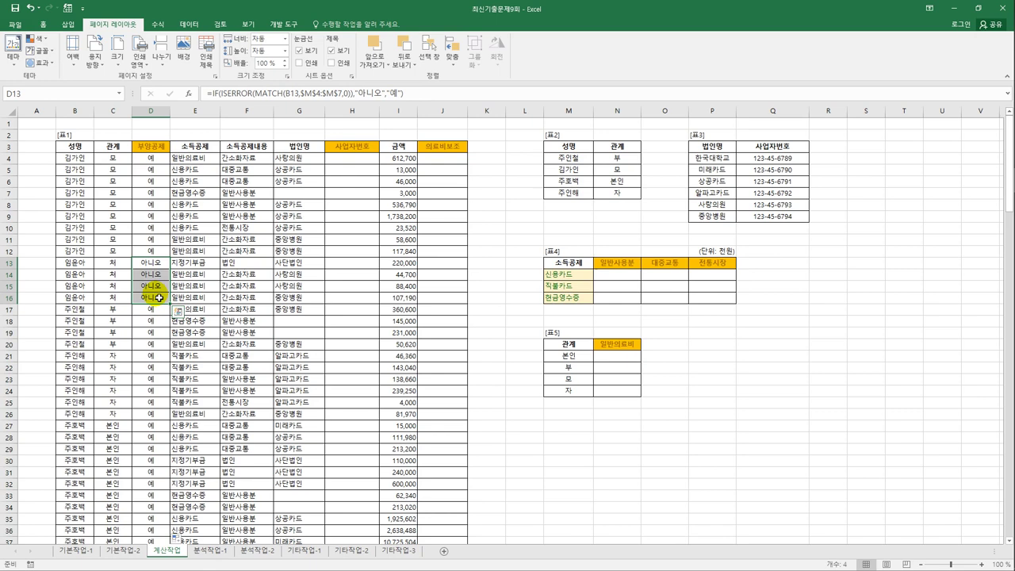
{"action": "left_click", "coordinate": [151, 160]}
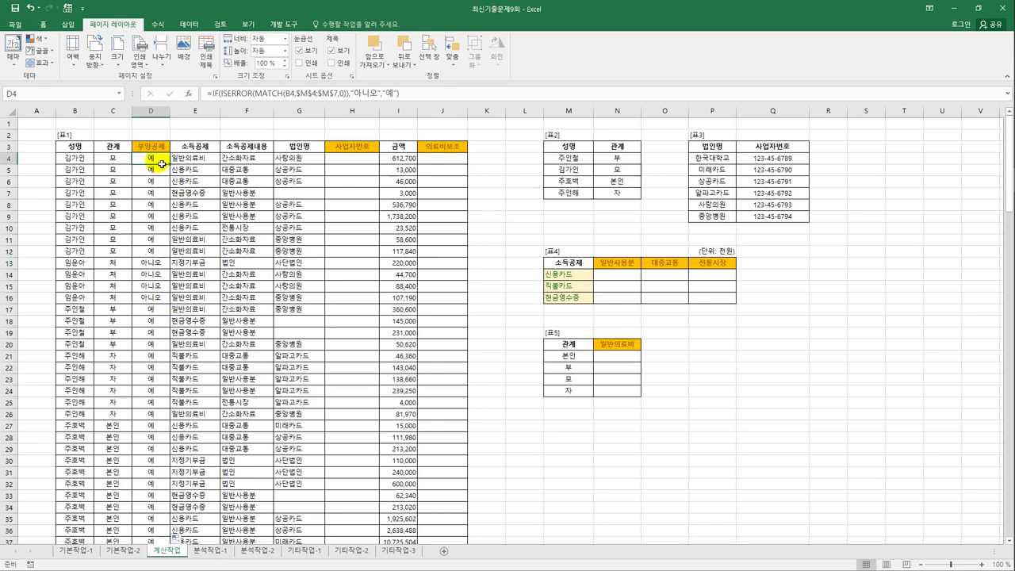
Start a VLOOKUP formula in H4 of the 사업자번호 column with the 법인명 in G4 as the lookup value.
{"action": "left_click", "coordinate": [355, 165]}
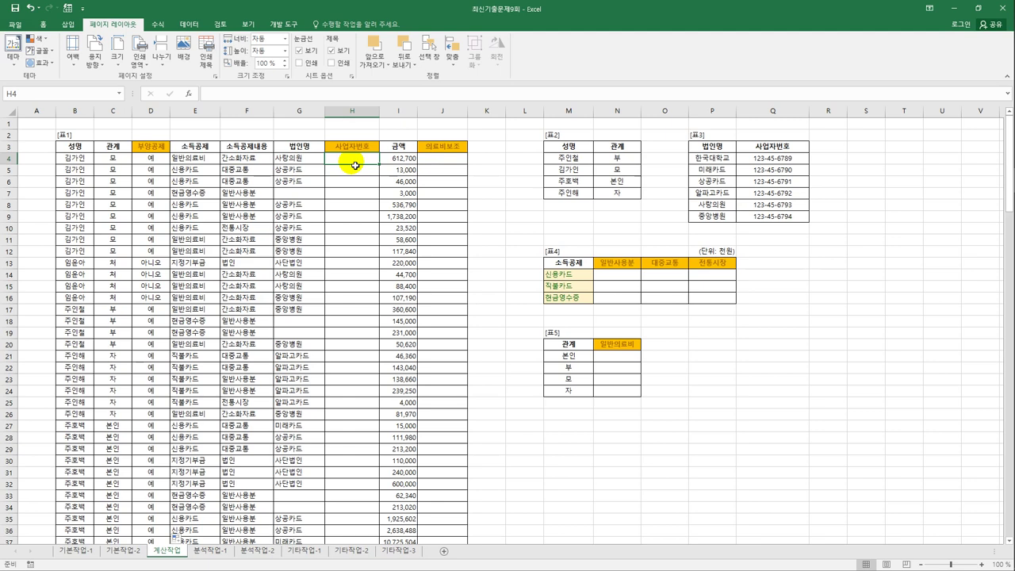
{"action": "left_click_drag", "start_coordinate": [713, 146], "coordinate": [757, 211]}
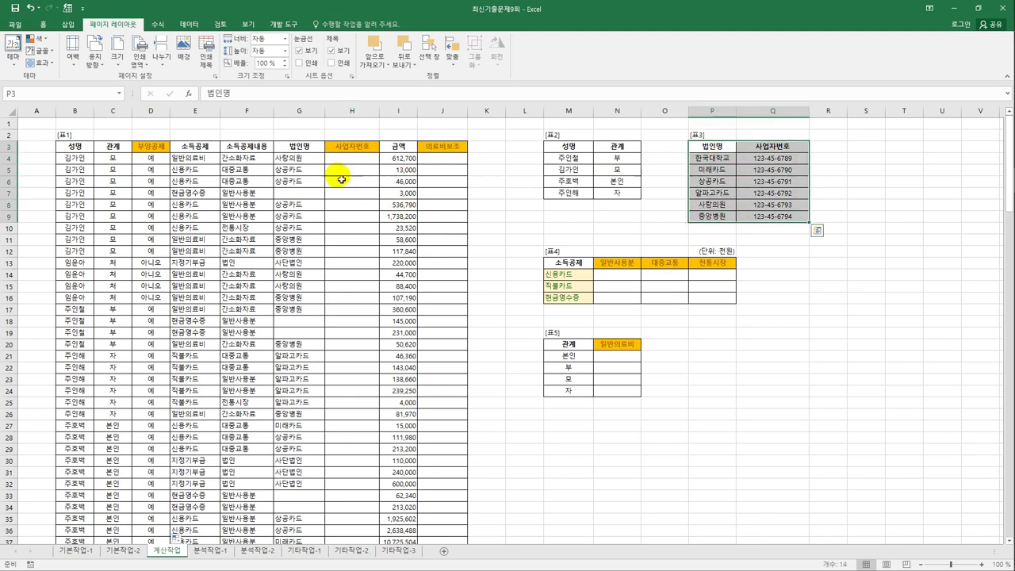
{"action": "left_click", "coordinate": [299, 158]}
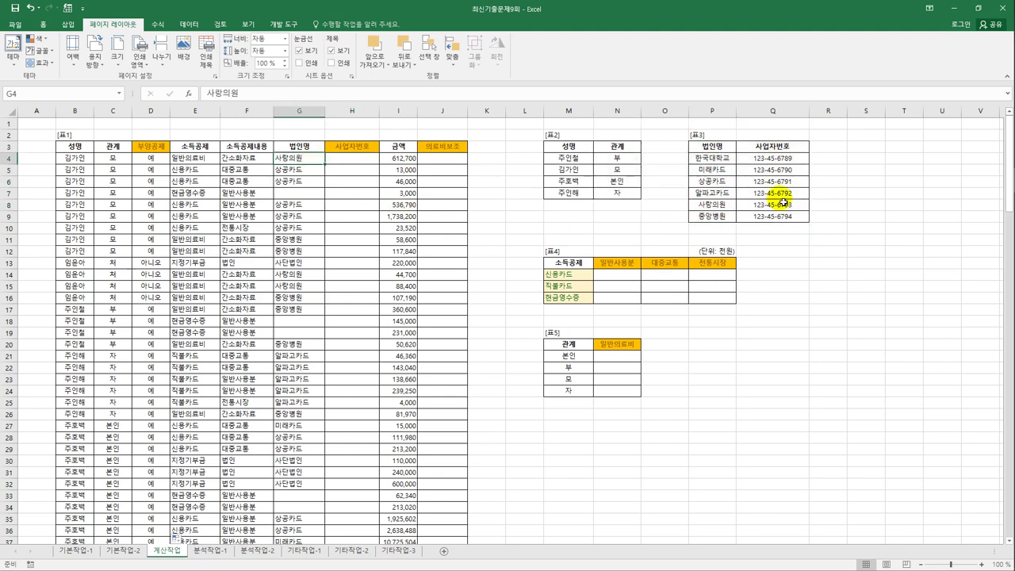
{"action": "left_click", "coordinate": [357, 158]}
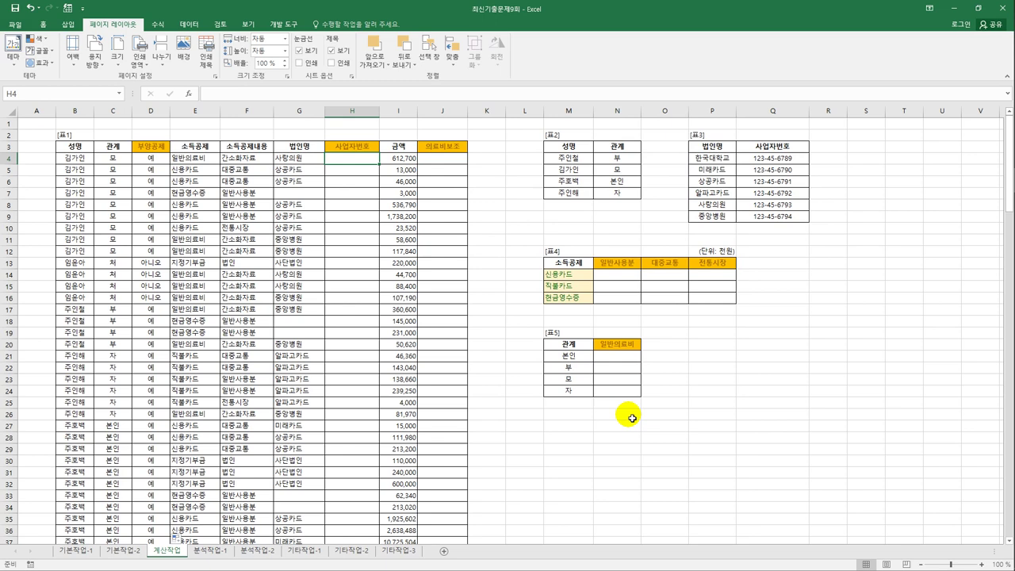
{"action": "type", "text": "="}
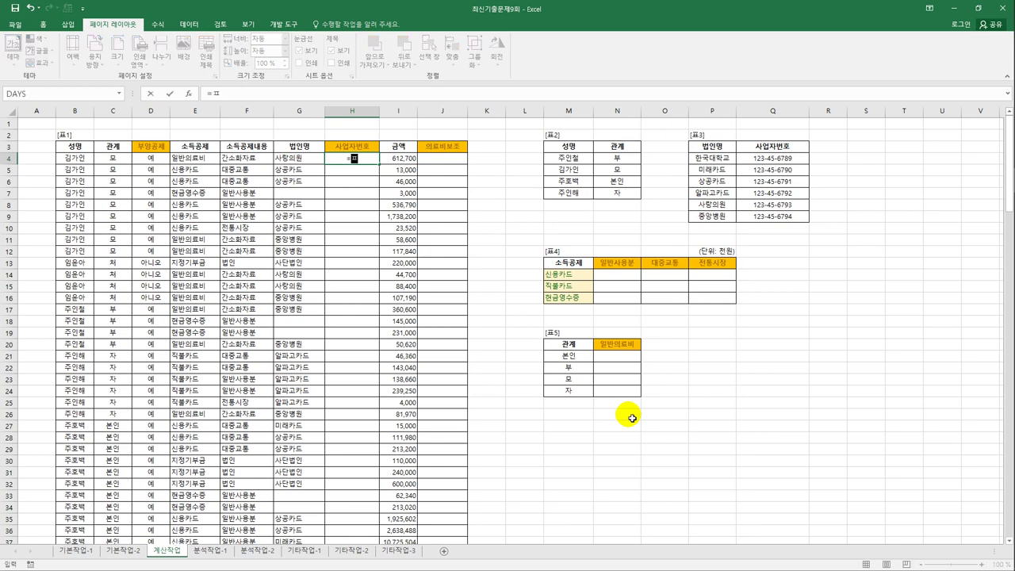
{"action": "type", "text": "VLOOKUP("}
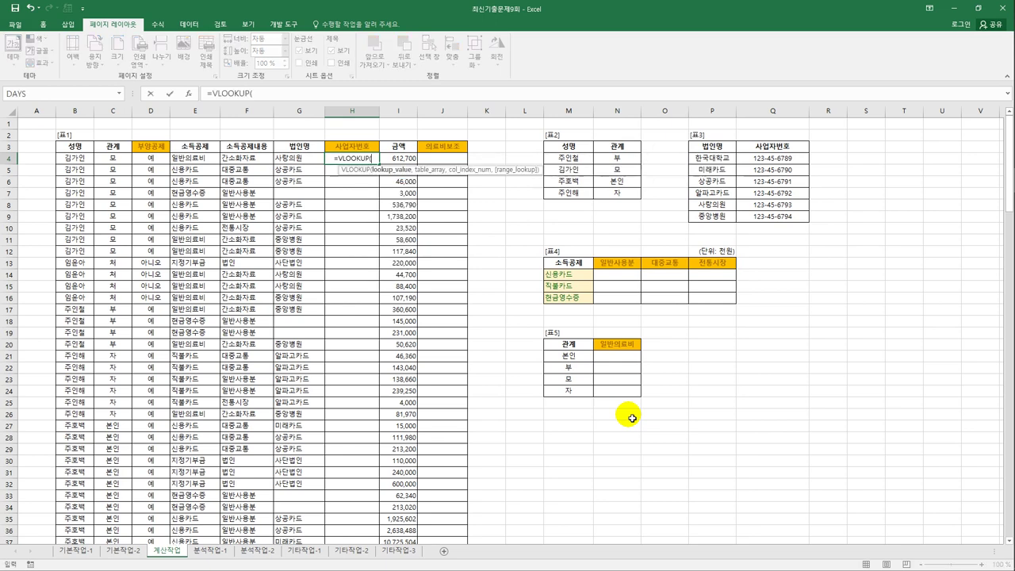
{"action": "left_click", "coordinate": [308, 161]}
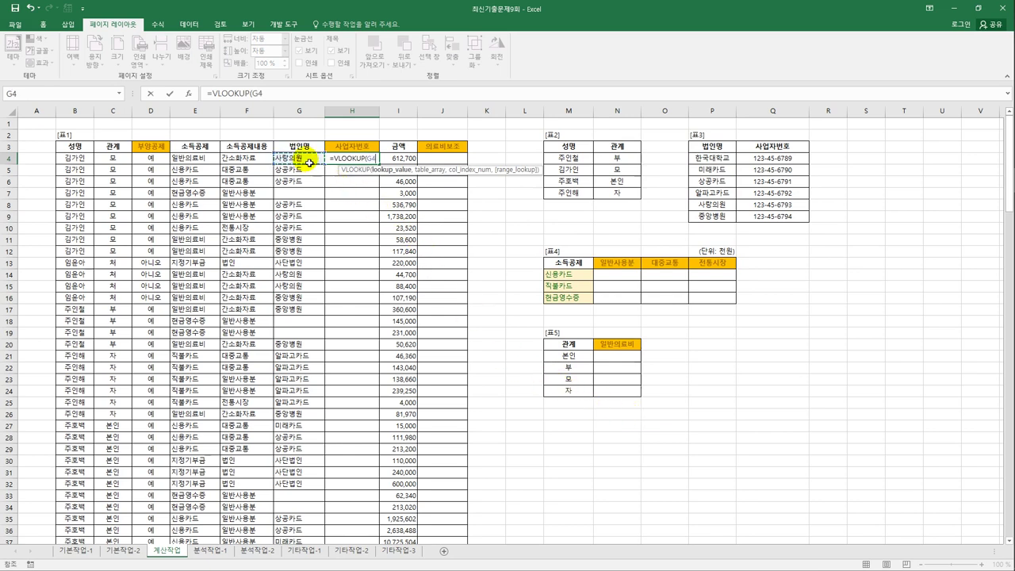
{"action": "type", "text": ","}
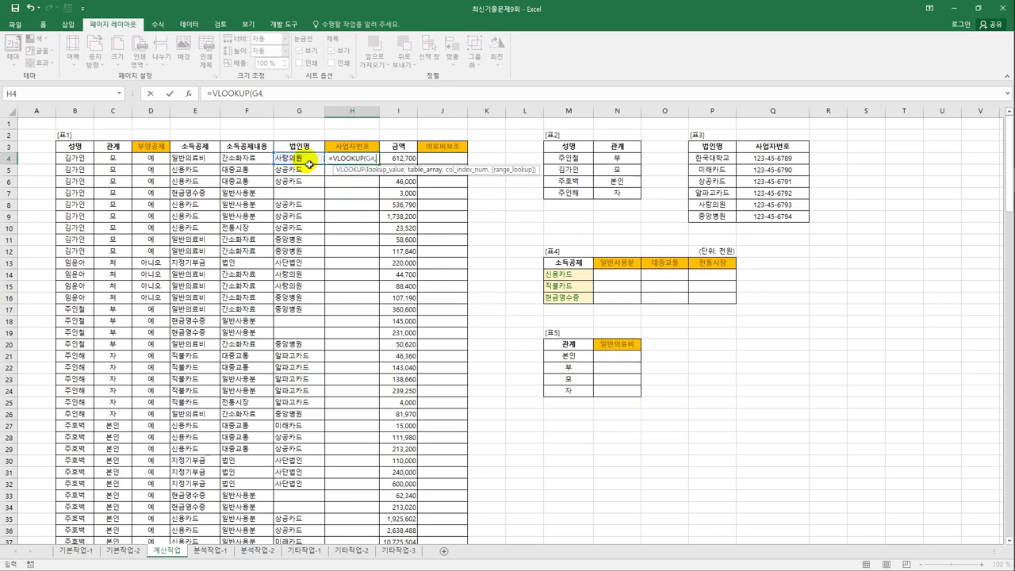
Complete the VLOOKUP in H4 with the absolute table range $P$4:$Q$9, column 2 and exact match 0.
{"action": "left_click_drag", "start_coordinate": [724, 162], "coordinate": [766, 215]}
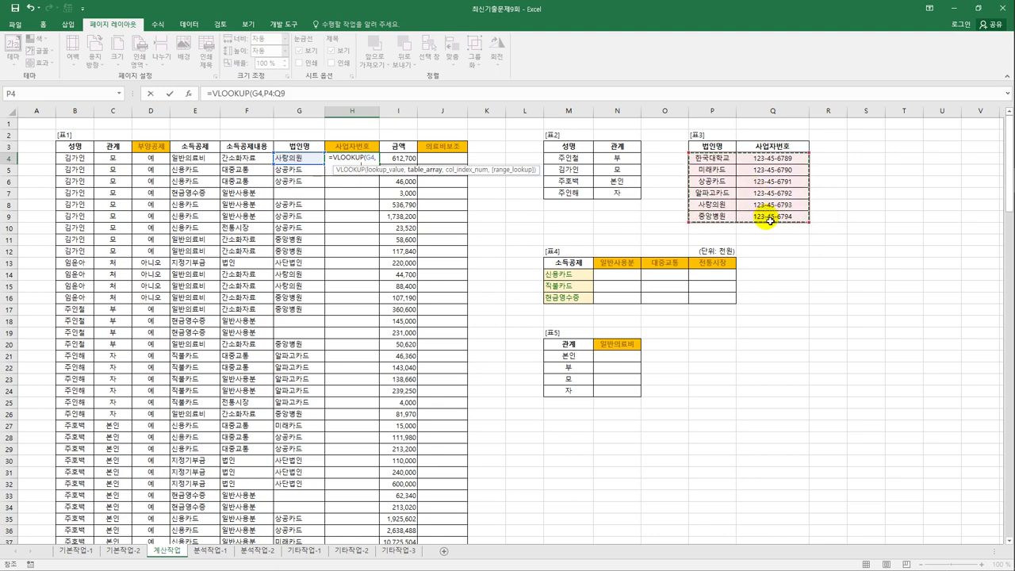
{"action": "key", "text": "F4"}
{"action": "type", "text": ","}
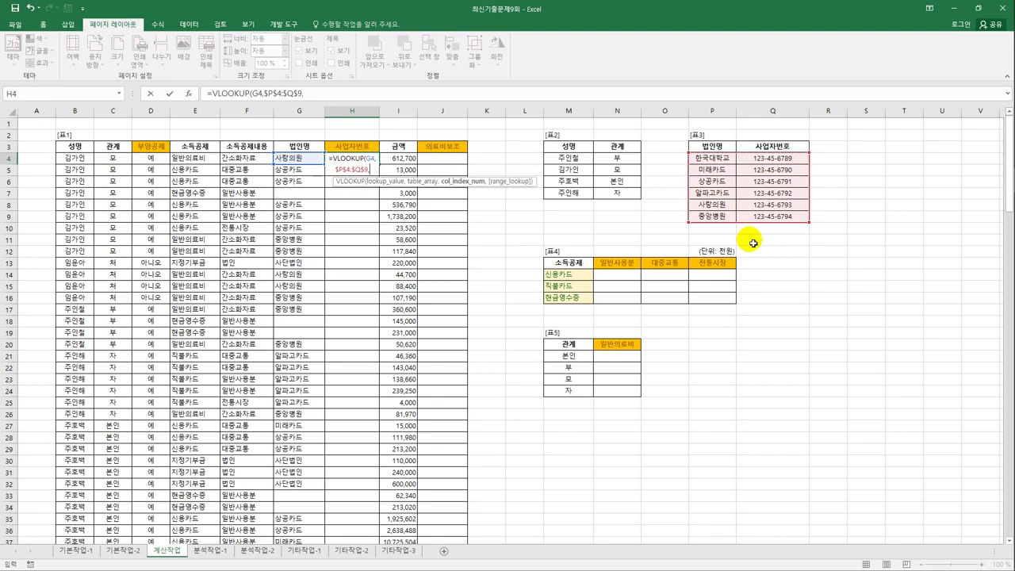
{"action": "type", "text": "2,"}
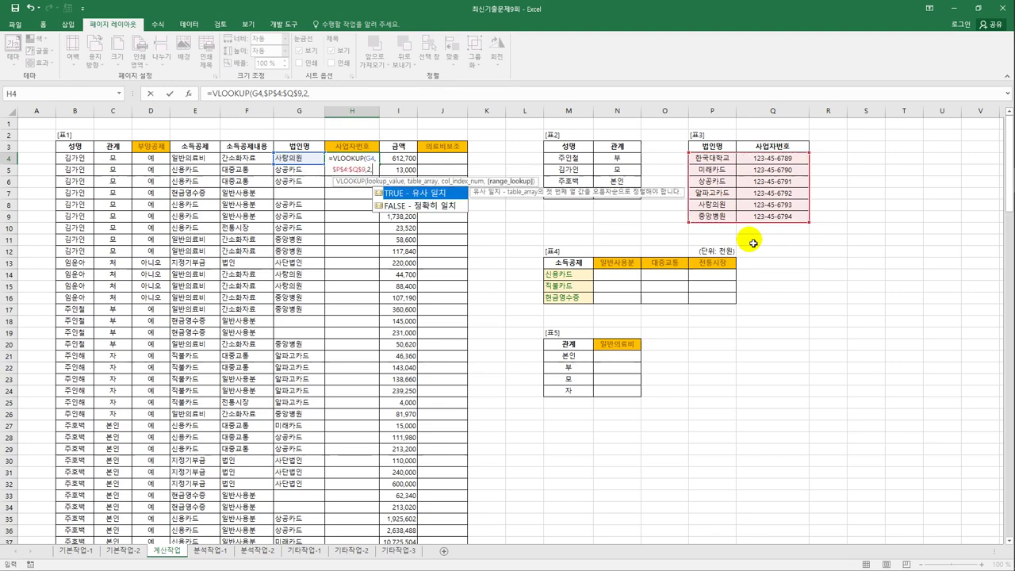
{"action": "type", "text": "0"}
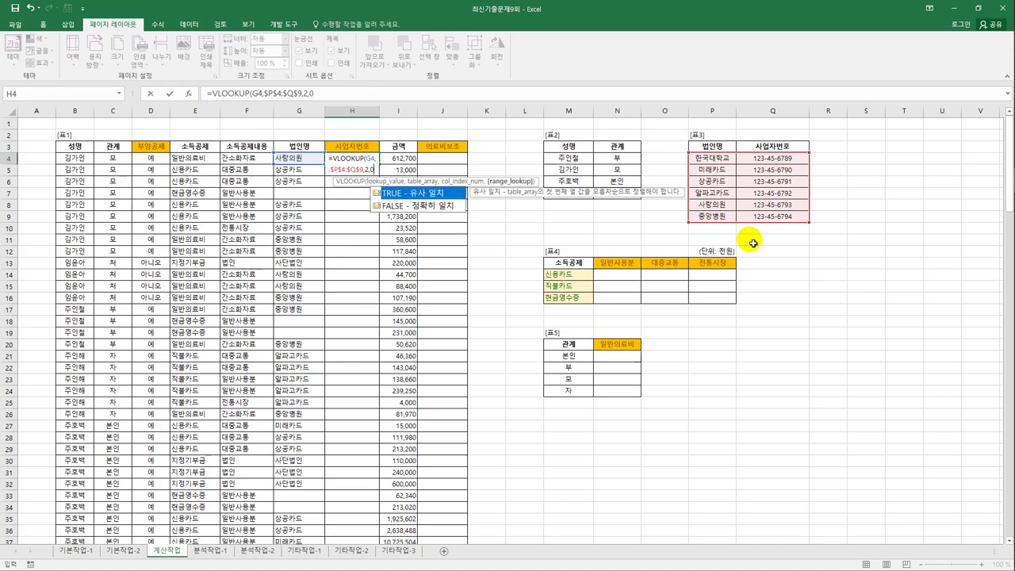
{"action": "type", "text": ")"}
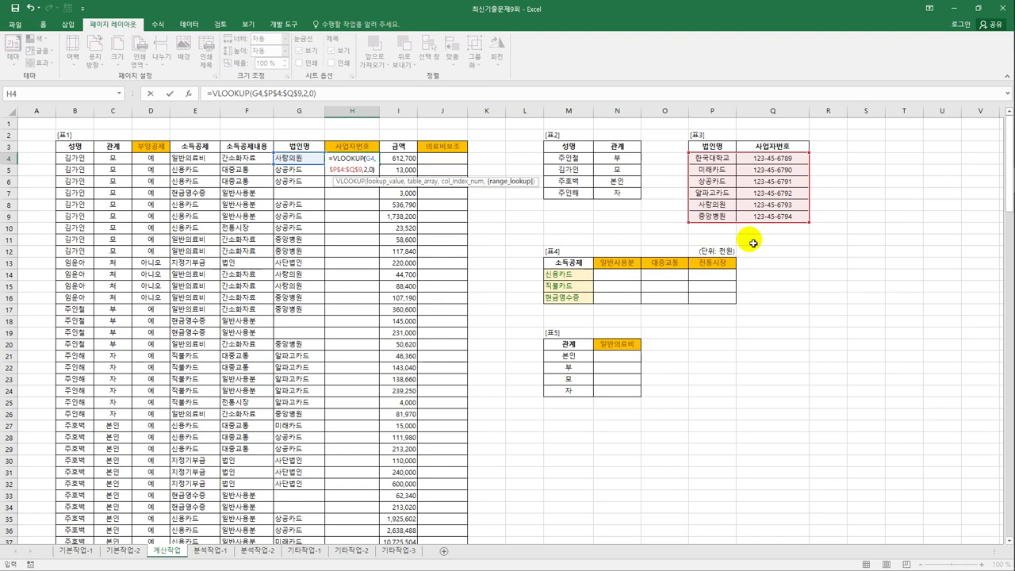
{"action": "key", "text": "Return"}
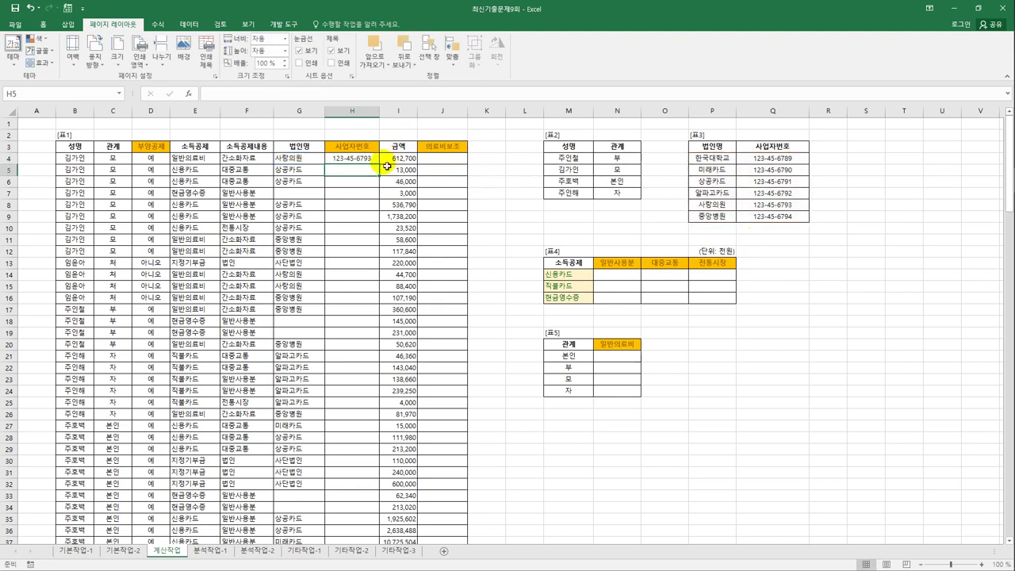
Fill the VLOOKUP formula from H4 down the 사업자번호 column and check rows 7, 13 and 19.
{"action": "left_click", "coordinate": [363, 160]}
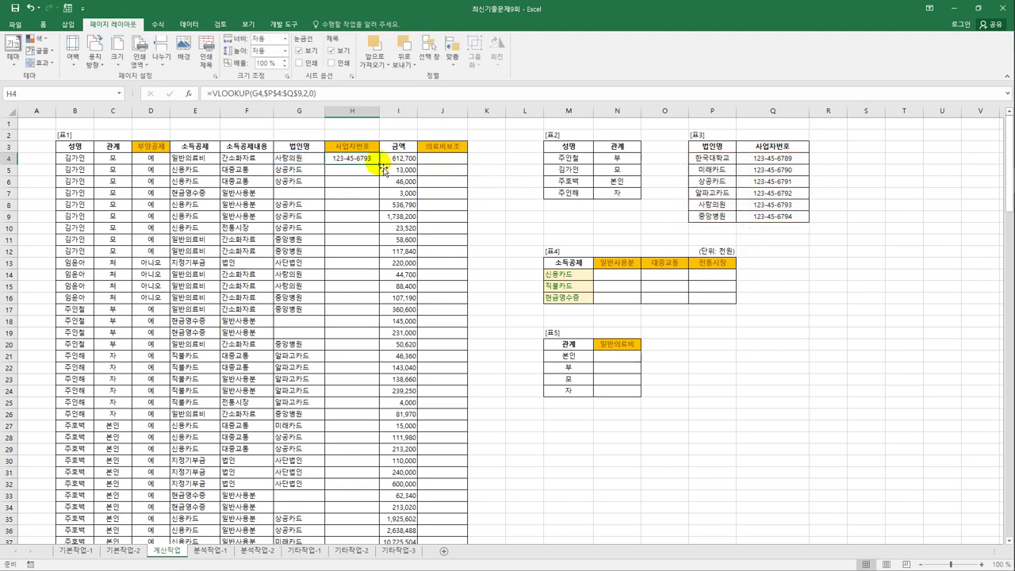
{"action": "double_click", "coordinate": [380, 164]}
{"action": "left_click", "coordinate": [367, 192]}
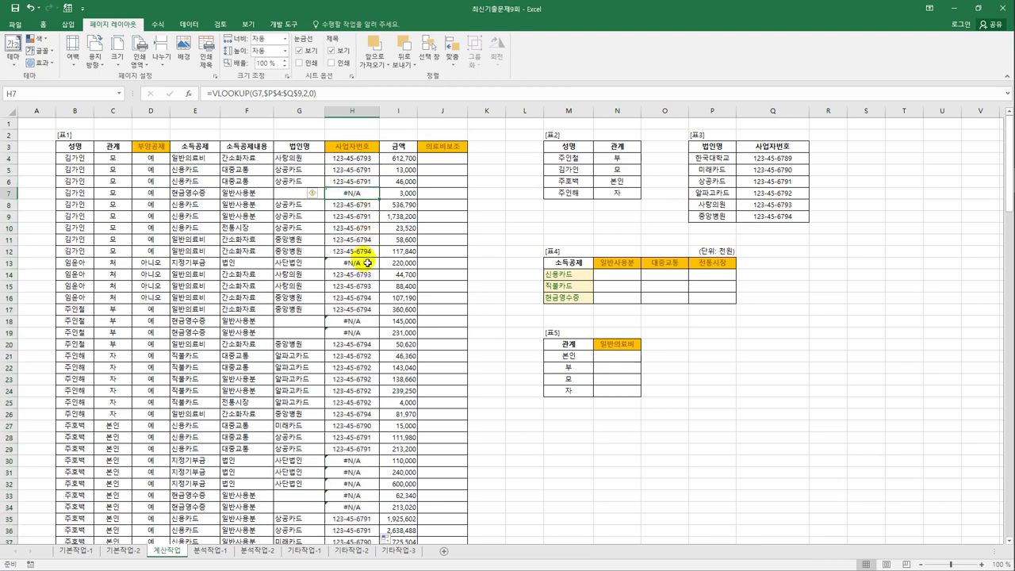
{"action": "left_click", "coordinate": [366, 263]}
{"action": "left_click", "coordinate": [362, 332]}
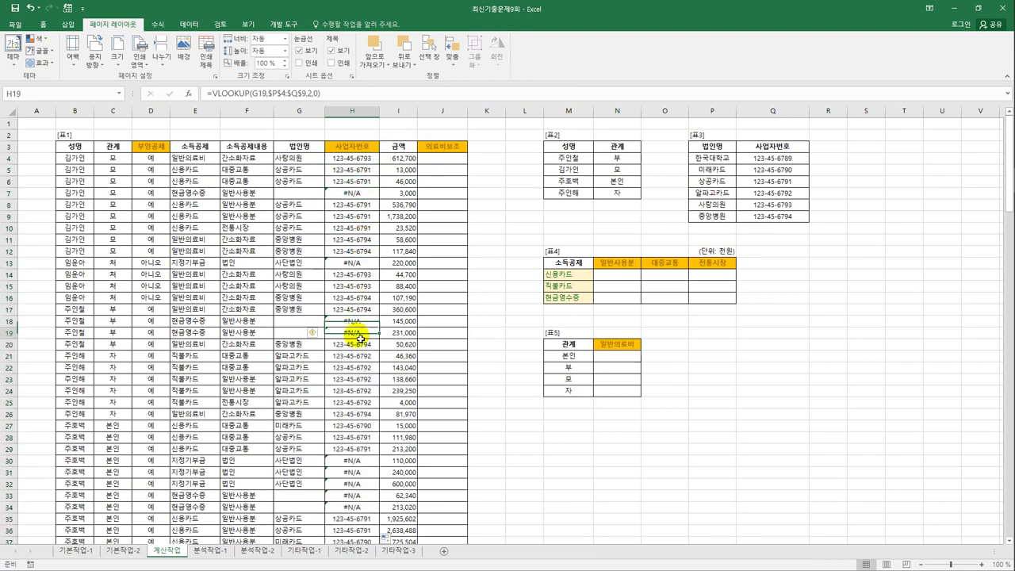
Wrap the VLOOKUP in H4 in a REPLACE function that starts at character 5 and replaces 2 characters.
{"action": "left_click", "coordinate": [344, 161]}
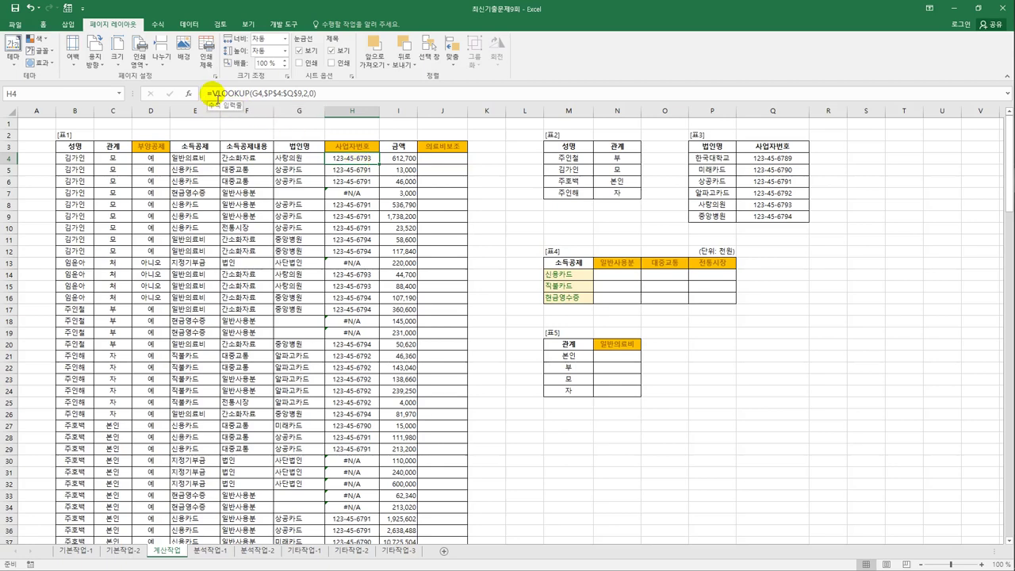
{"action": "left_click", "coordinate": [216, 93]}
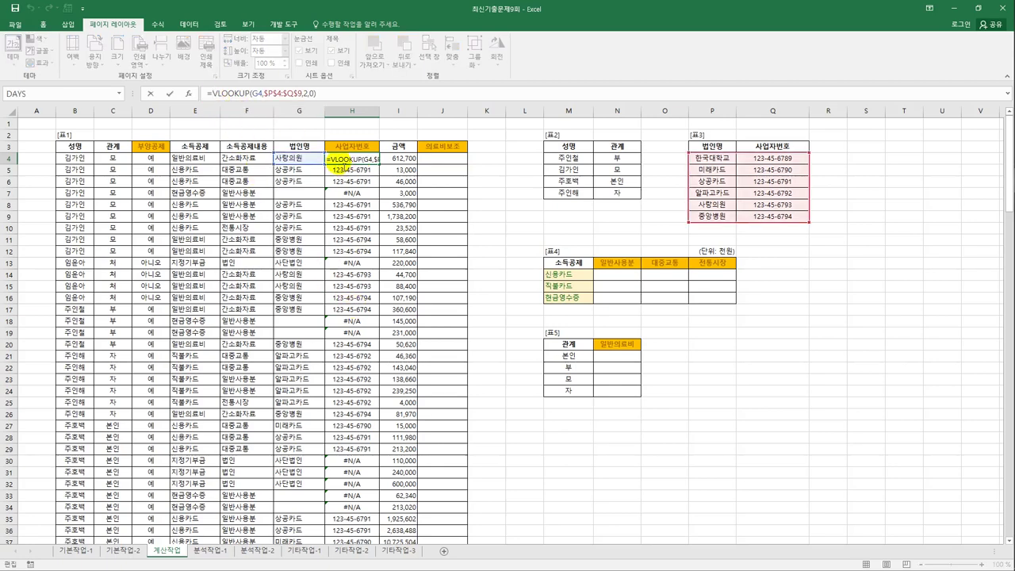
{"action": "type", "text": "repl"}
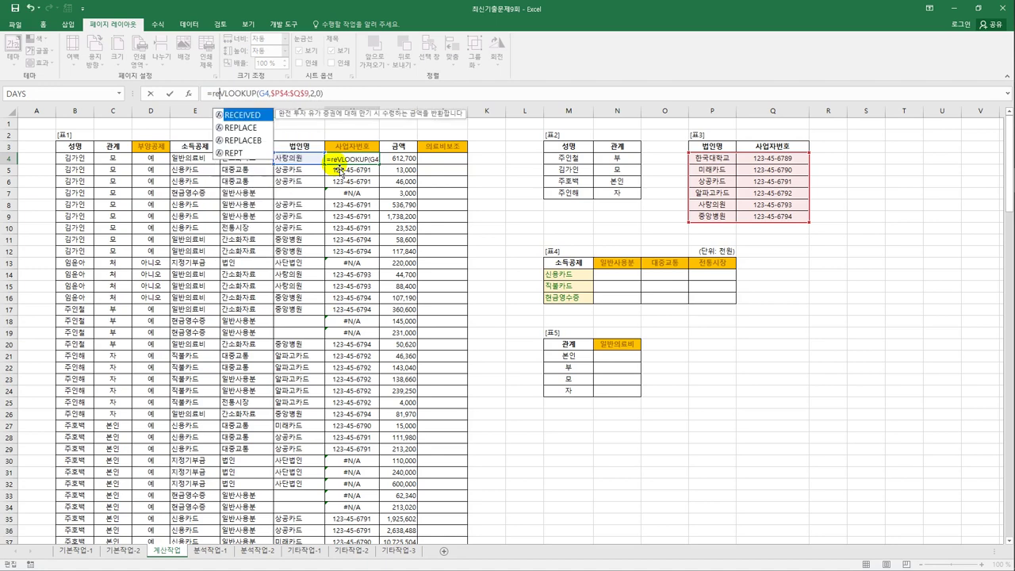
{"action": "key", "text": "Tab"}
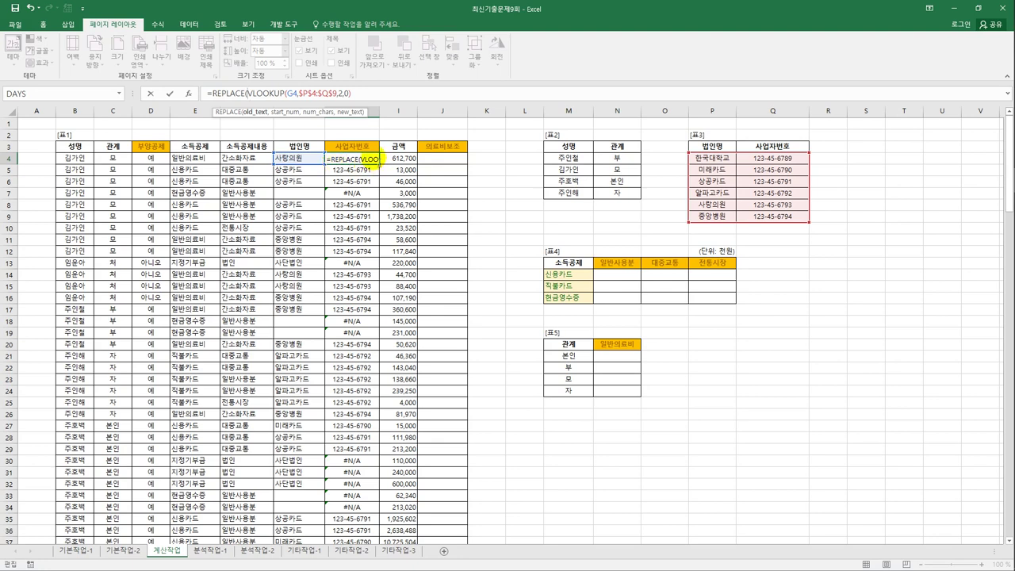
{"action": "key", "text": "End"}
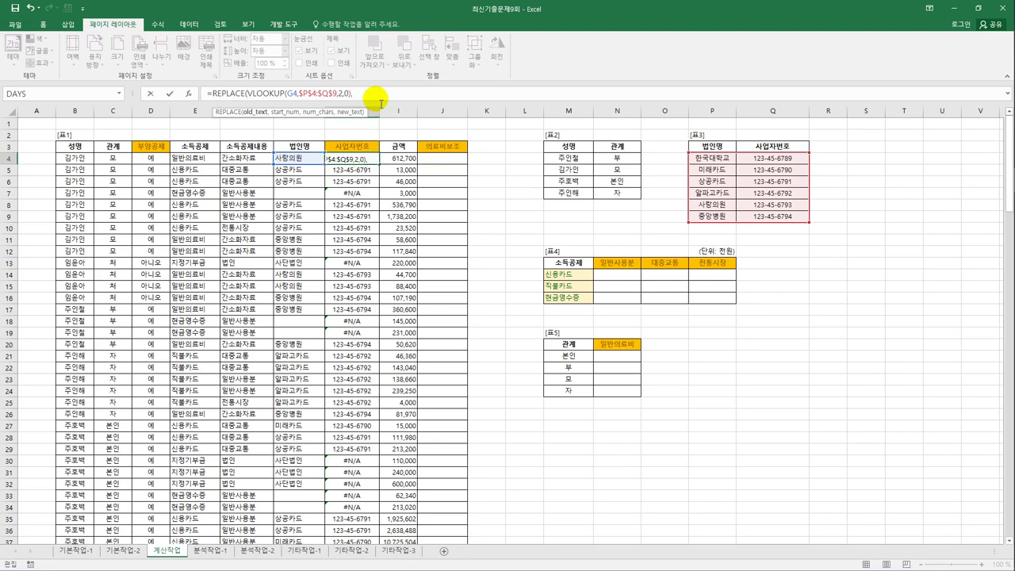
{"action": "type", "text": ",5,2,"}
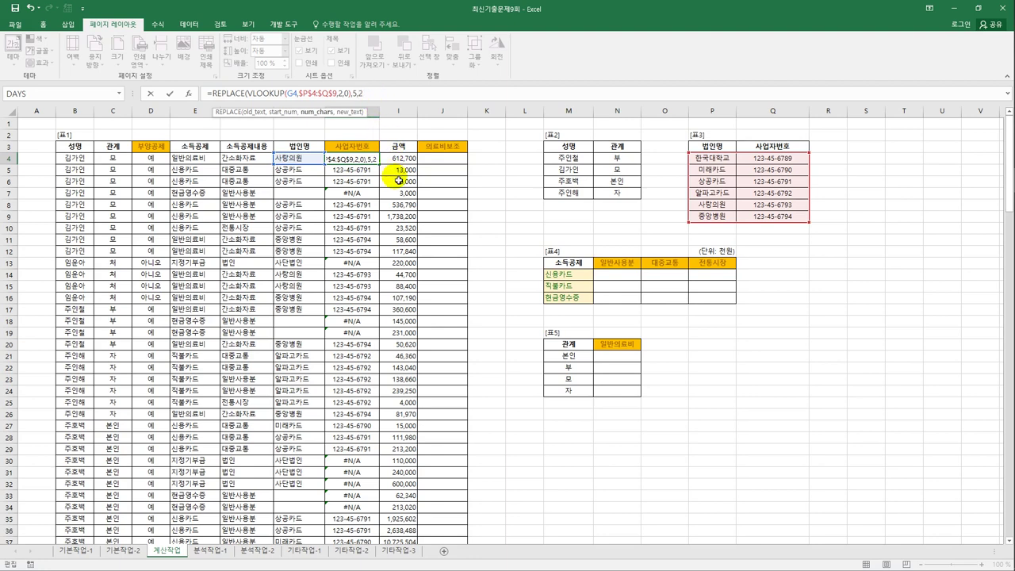
Finish the REPLACE formula in H4 with the replacement text "○●" and fill it down the 사업자번호 column.
{"action": "type", "text": "\"ㅁ"}
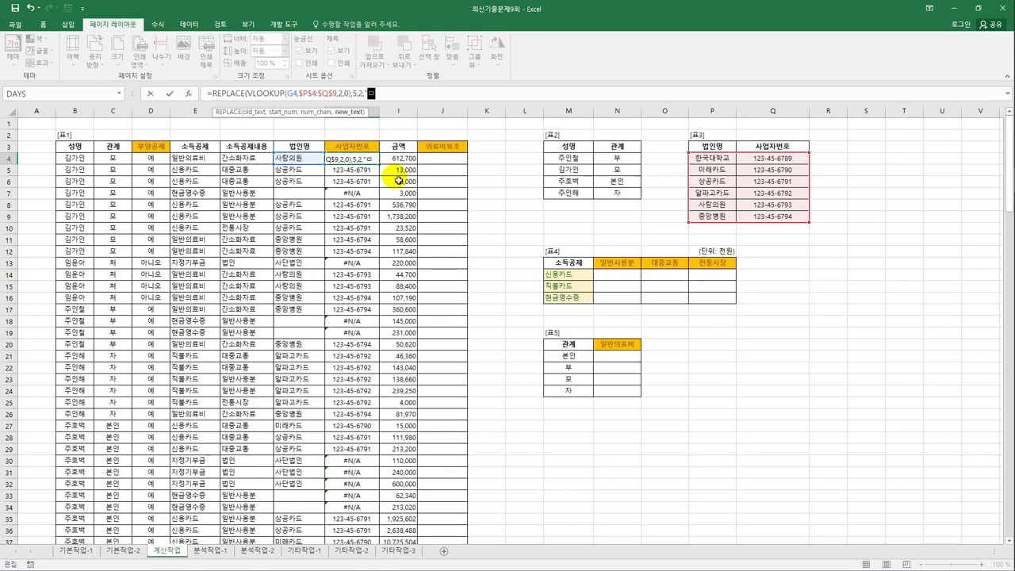
{"action": "key", "text": "Hangul_Hanja"}
{"action": "left_click", "coordinate": [379, 230]}
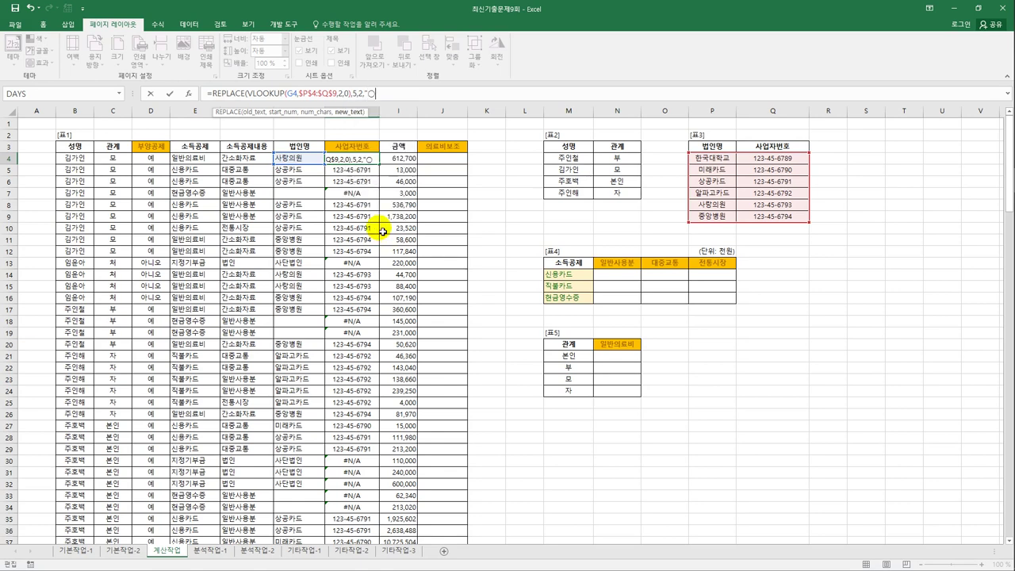
{"action": "type", "text": "ㅁ"}
{"action": "key", "text": "Hangul_Hanja"}
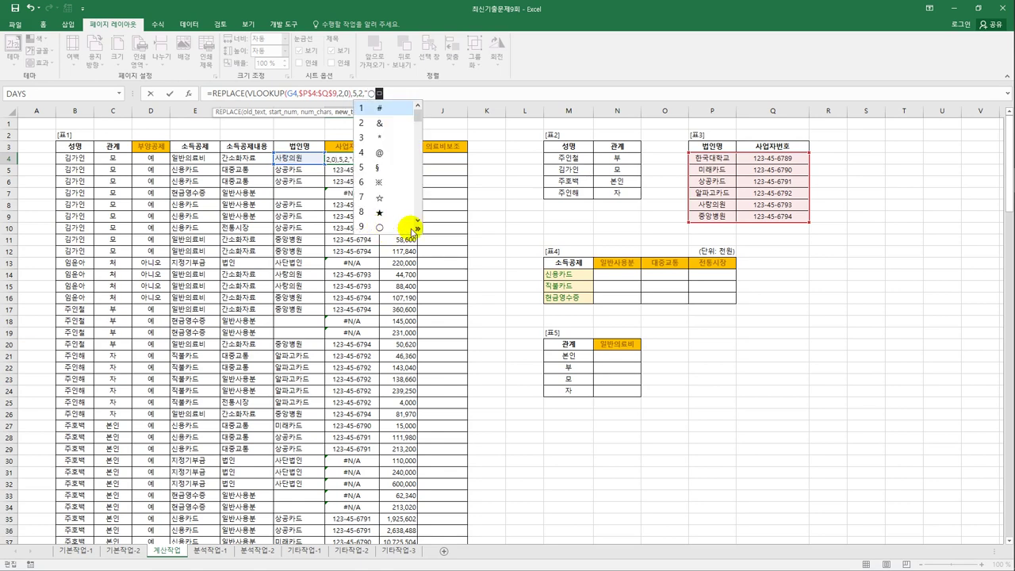
{"action": "left_click", "coordinate": [417, 227]}
{"action": "left_click", "coordinate": [416, 109]}
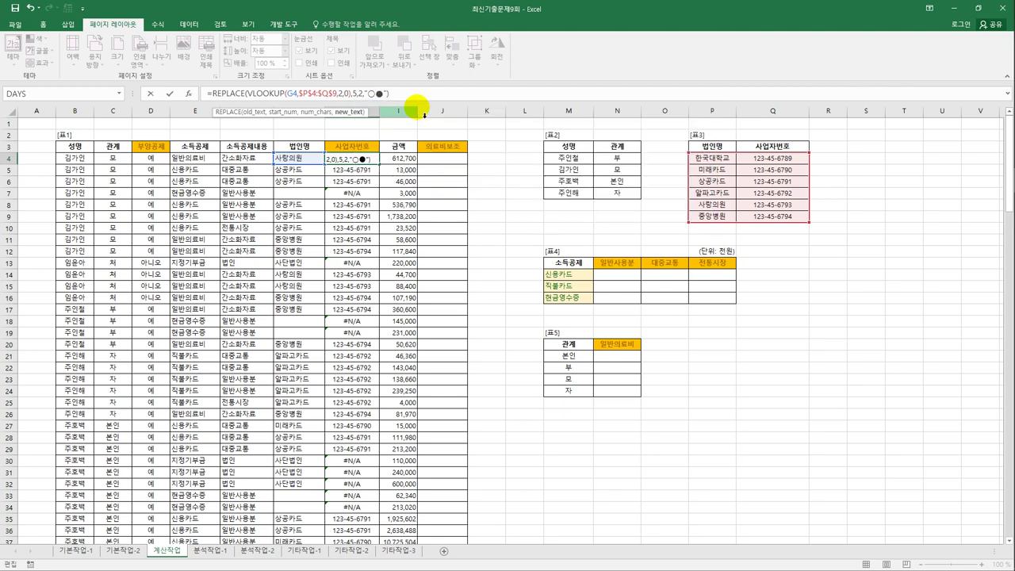
{"action": "key", "text": "Return"}
{"action": "key", "text": "Up"}
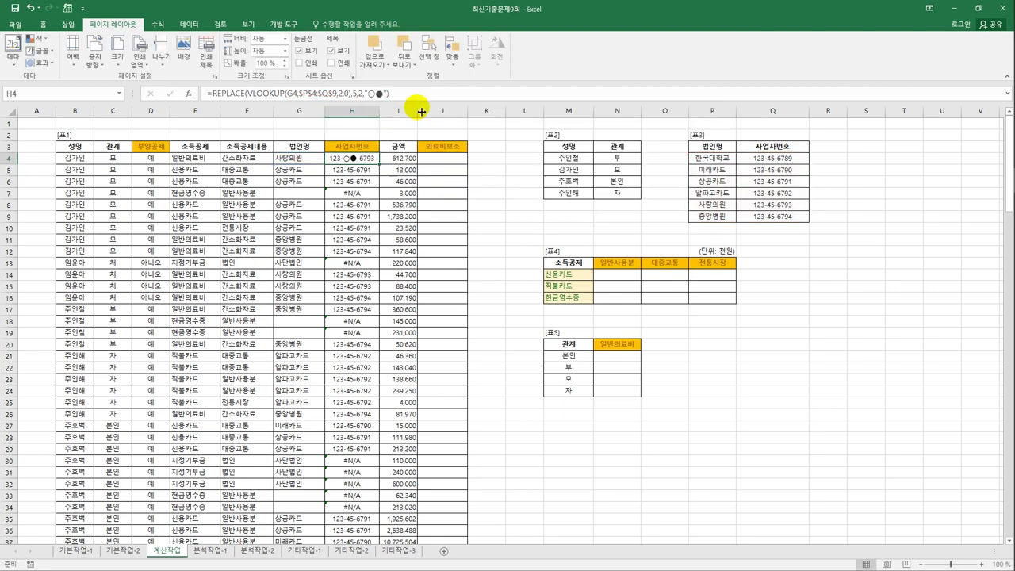
{"action": "double_click", "coordinate": [383, 167]}
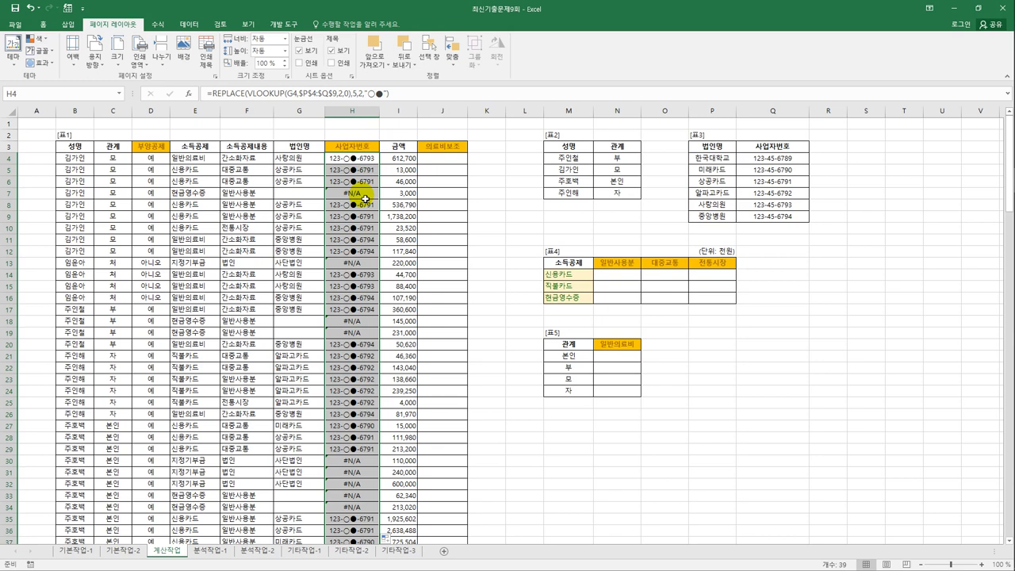
Wrap the REPLACE formula in H4 in IFERROR with an empty string "" for errors and fill it down the 사업자번호 column.
{"action": "left_click", "coordinate": [368, 159]}
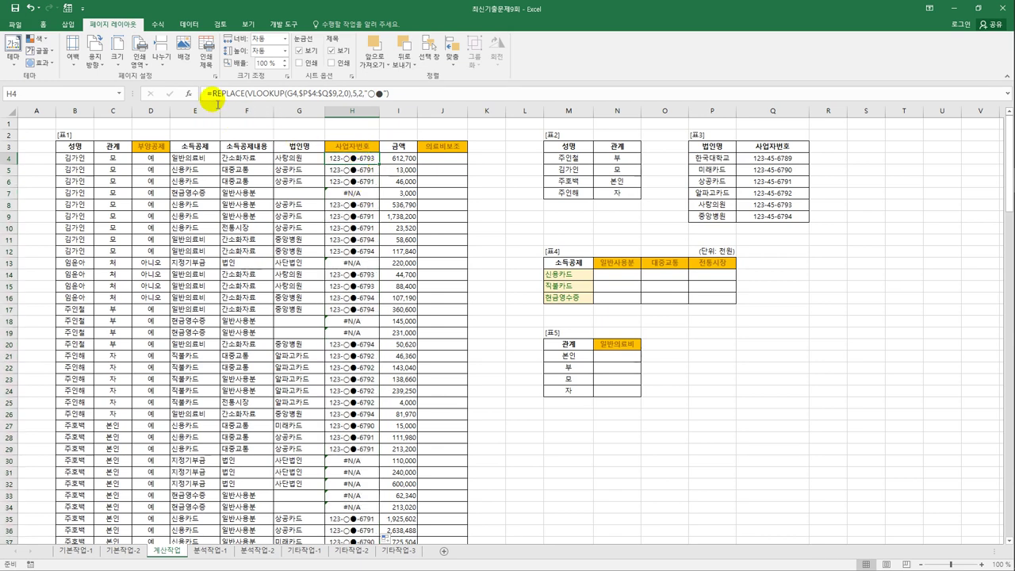
{"action": "left_click", "coordinate": [212, 95]}
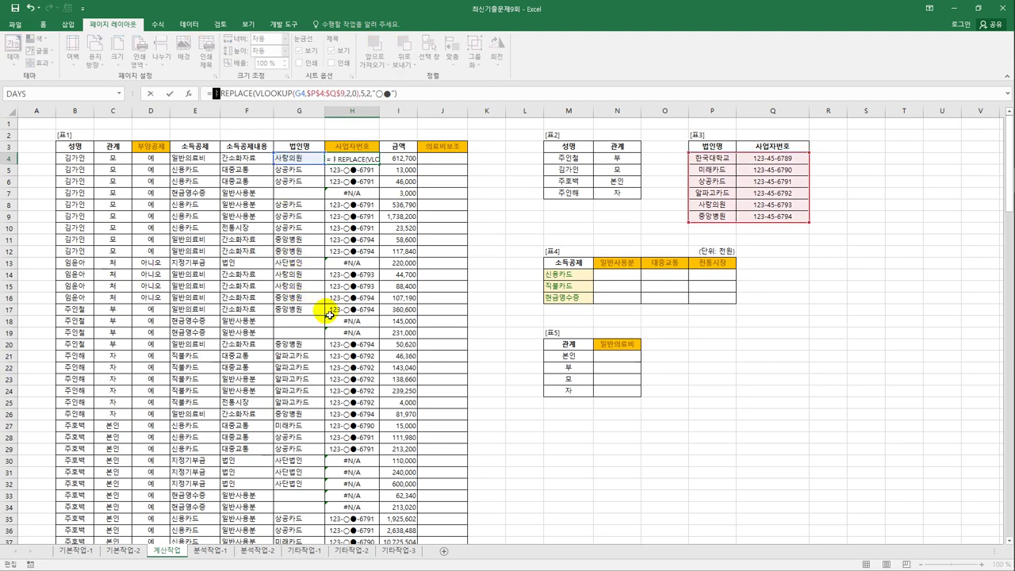
{"action": "type", "text": "ife"}
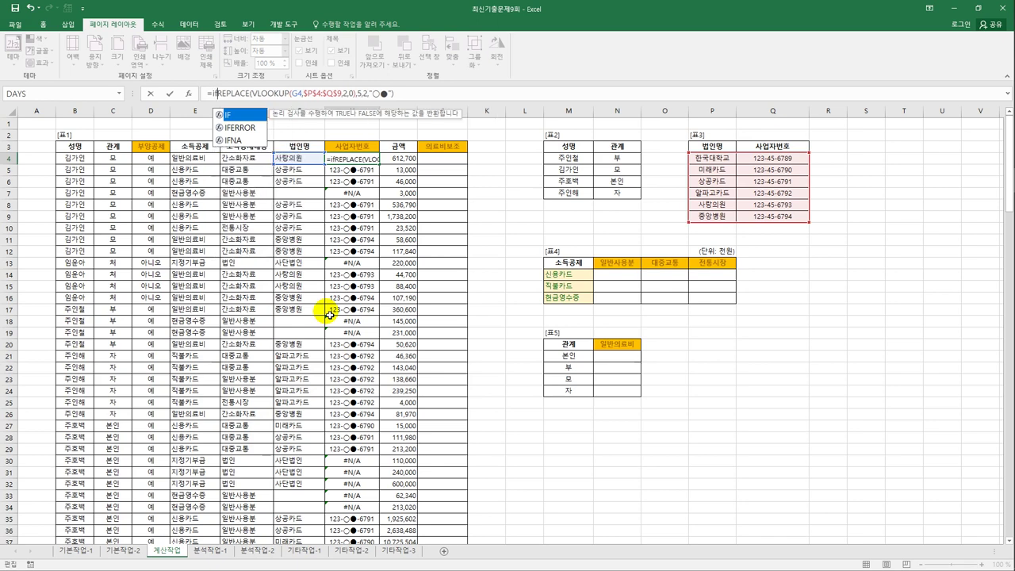
{"action": "key", "text": "Tab"}
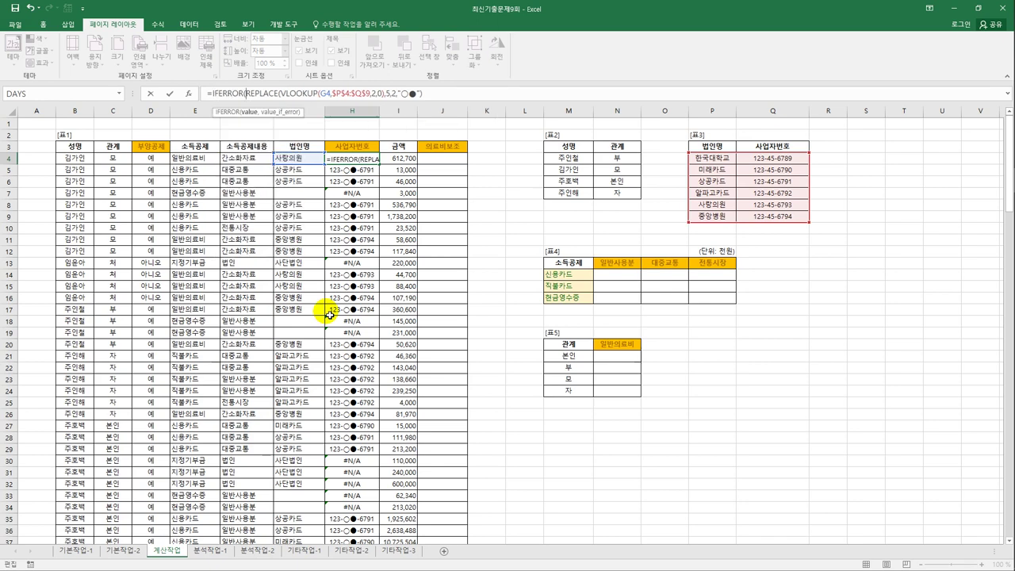
{"action": "left_click", "coordinate": [450, 94]}
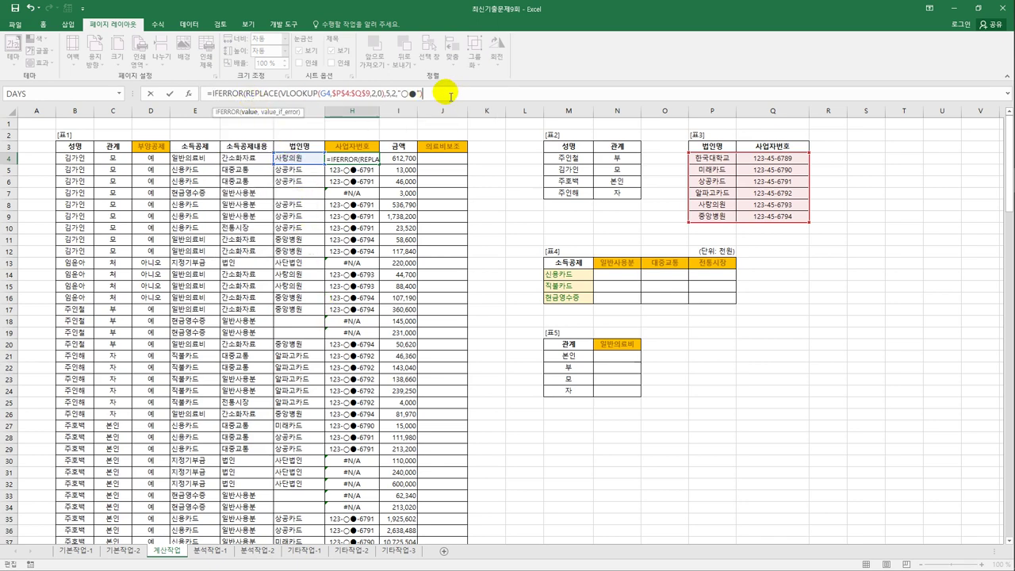
{"action": "type", "text": ","}
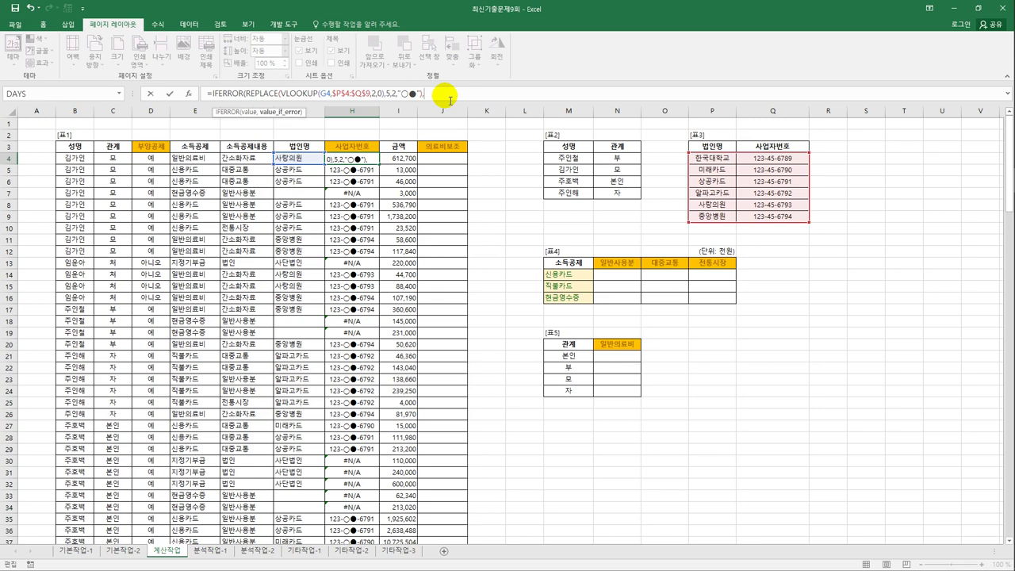
{"action": "type", "text": "\"\")"}
{"action": "key", "text": "ctrl+Return"}
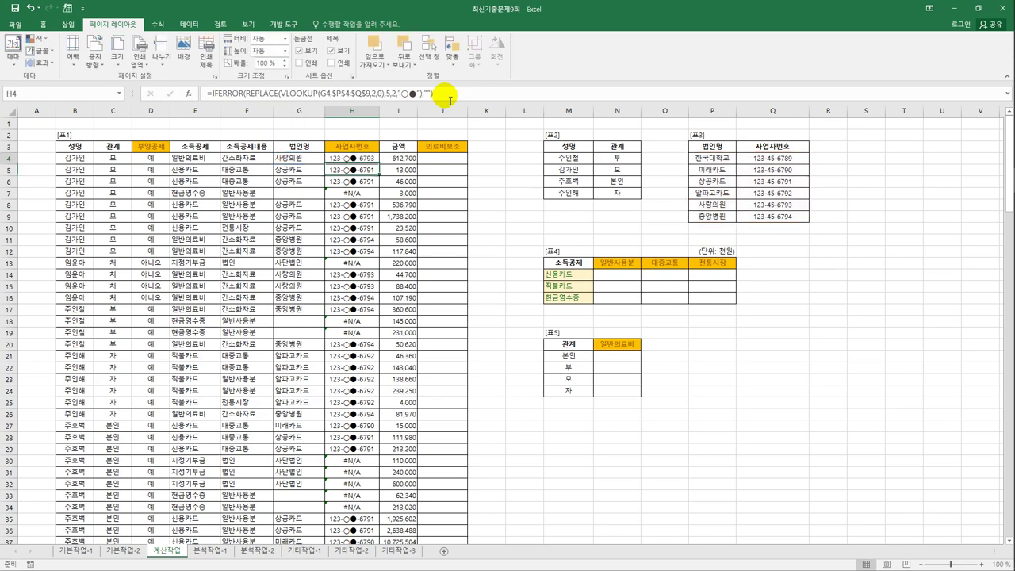
{"action": "double_click", "coordinate": [379, 165]}
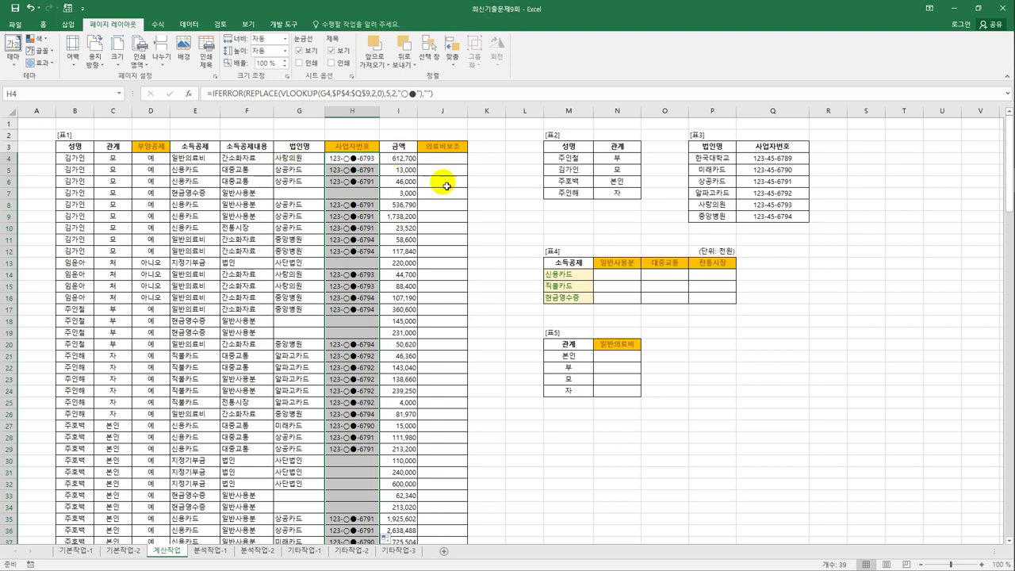
Start a SUM formula with a nested IF in N14, the 신용카드 / 일반사용분 cell of 표4.
{"action": "left_click", "coordinate": [626, 278]}
{"action": "left_click_drag", "start_coordinate": [627, 277], "coordinate": [696, 299]}
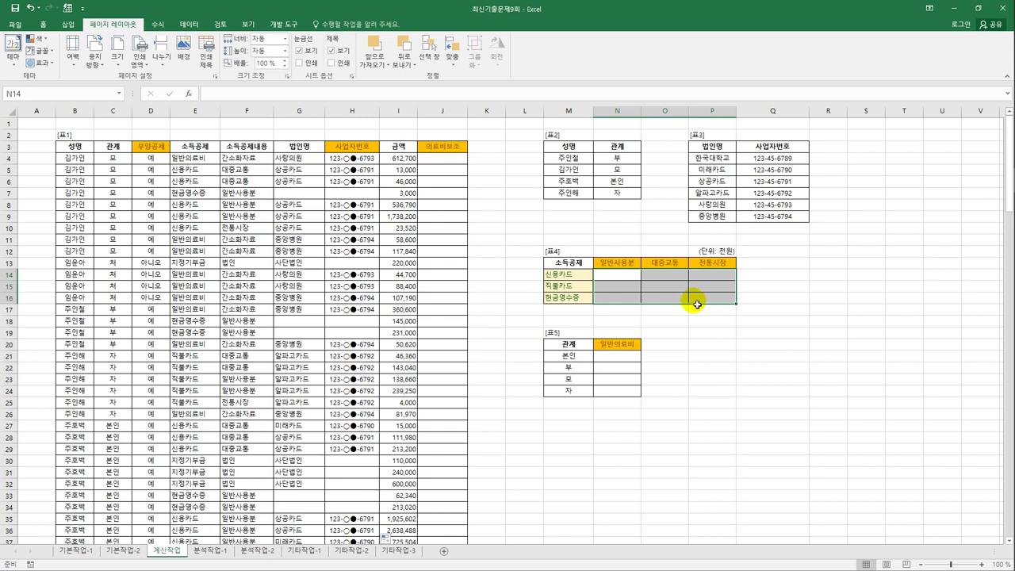
{"action": "left_click", "coordinate": [639, 280]}
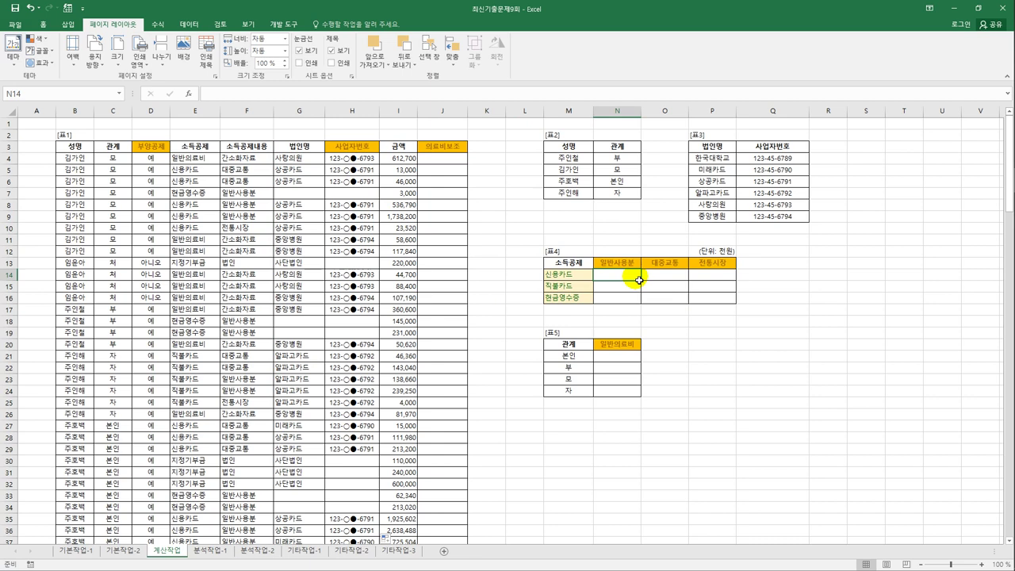
{"action": "type", "text": "=s"}
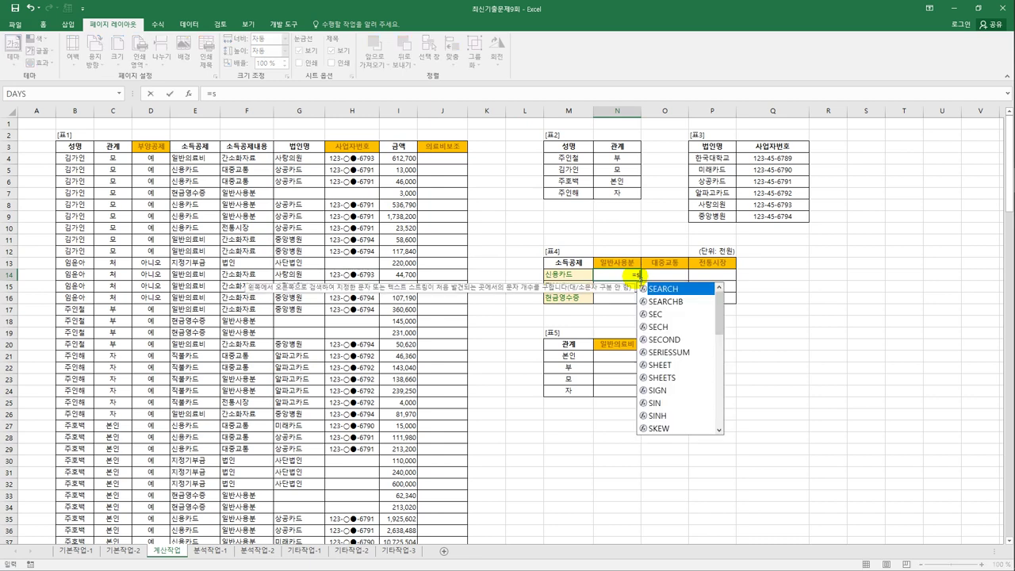
{"action": "type", "text": "um"}
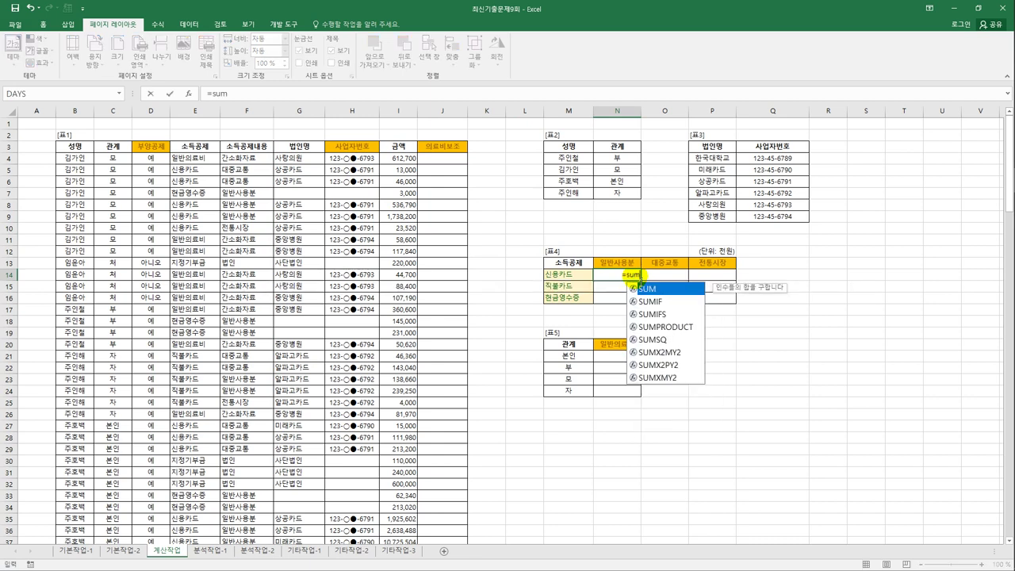
{"action": "double_click", "coordinate": [644, 288]}
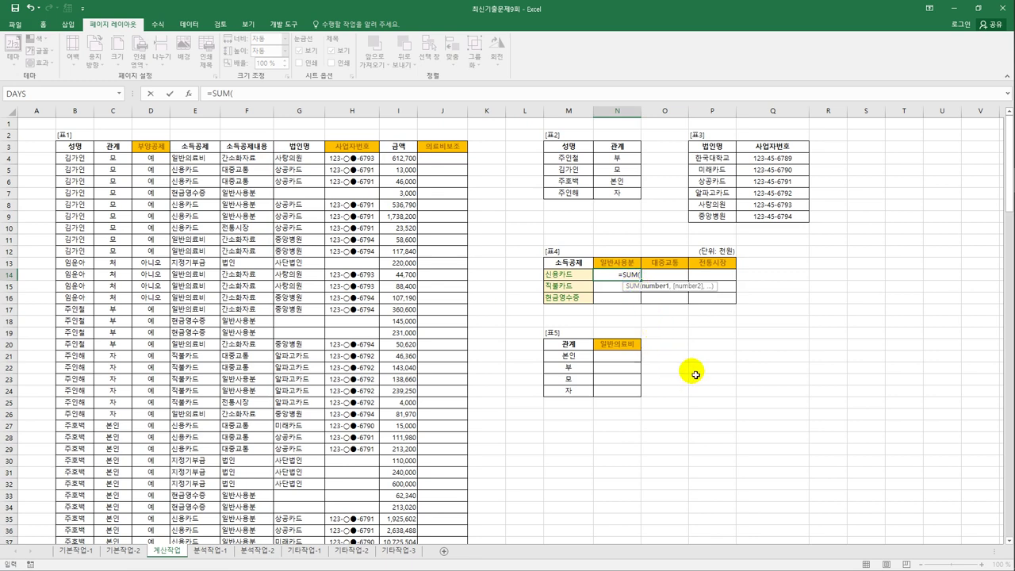
{"action": "type", "text": "if("}
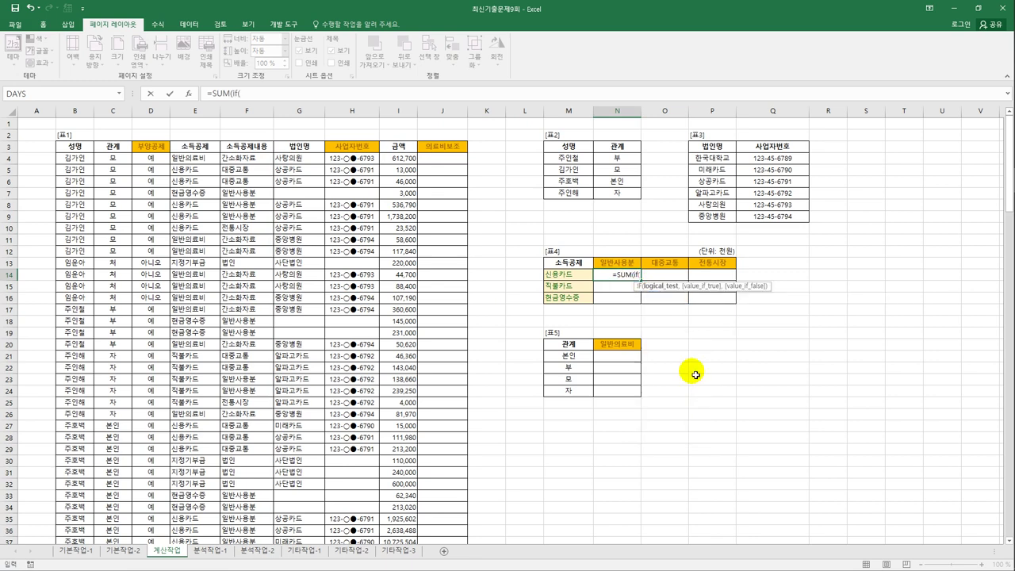
{"action": "type", "text": "("}
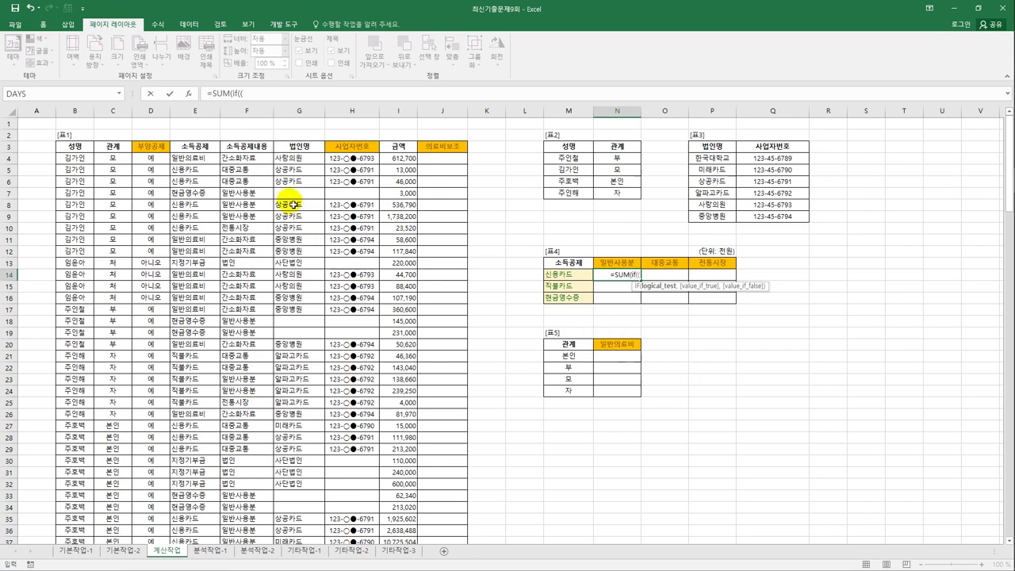
Add the first IF condition ($E$4:$E$42=$M14) to the formula in N14, locking only the column of M14.
{"action": "left_click_drag", "start_coordinate": [201, 161], "coordinate": [205, 514]}
{"action": "key", "text": "F4"}
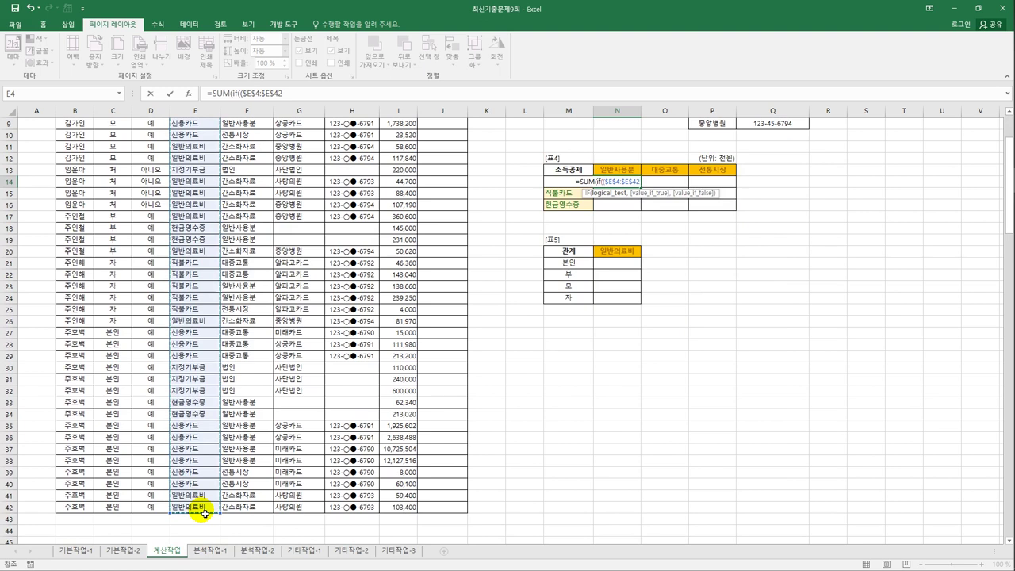
{"action": "type", "text": "=M14"}
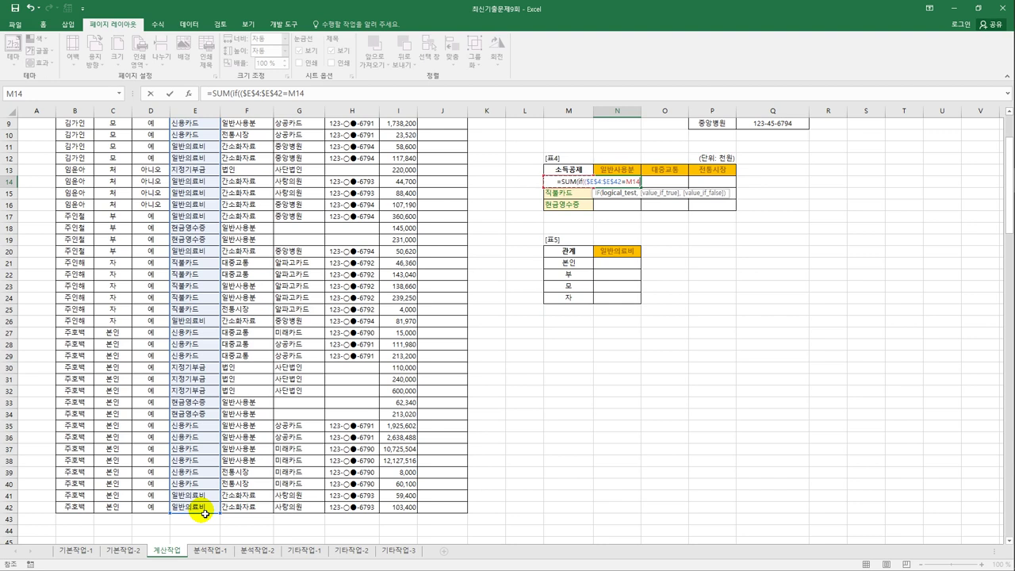
{"action": "key", "text": "F4"}
{"action": "key", "text": "F4"}
{"action": "key", "text": "F4"}
{"action": "type", "text": ")"}
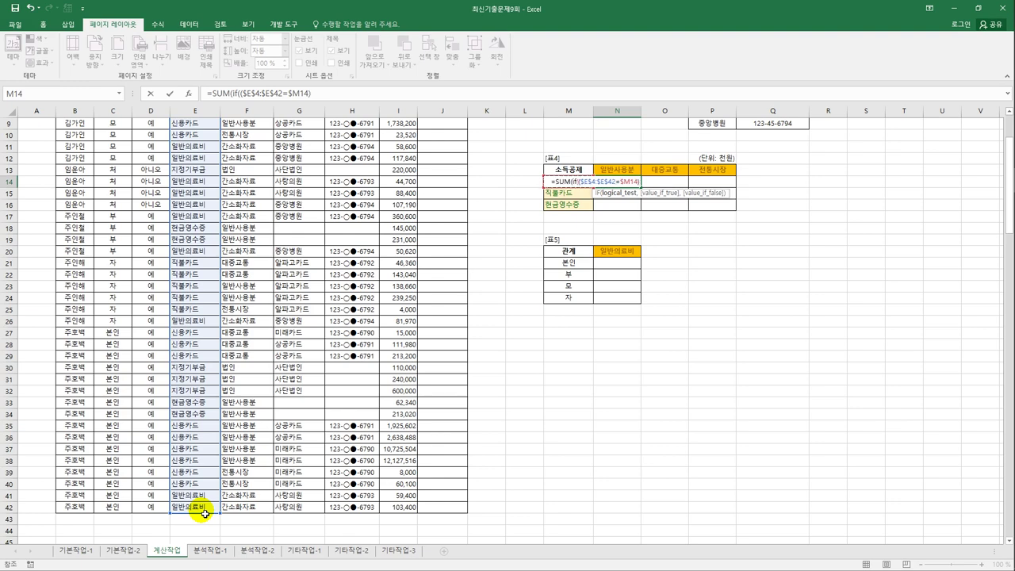
Multiply by a second condition ($F$4:$F$42=N$13) in the N14 formula, locking only the row of N13.
{"action": "type", "text": "*("}
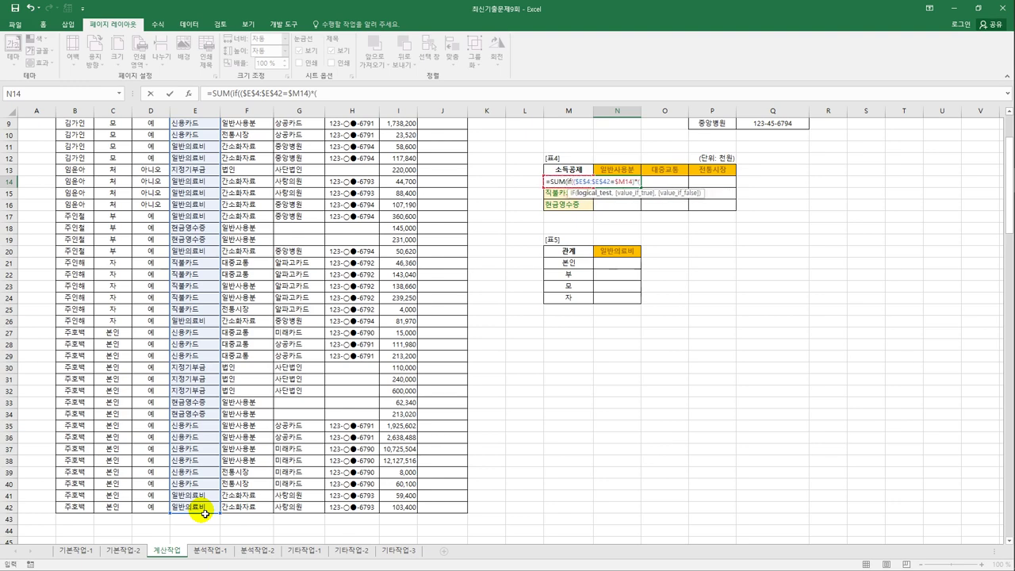
{"action": "scroll", "coordinate": [204, 514], "scroll_direction": "up", "scroll_amount": 3}
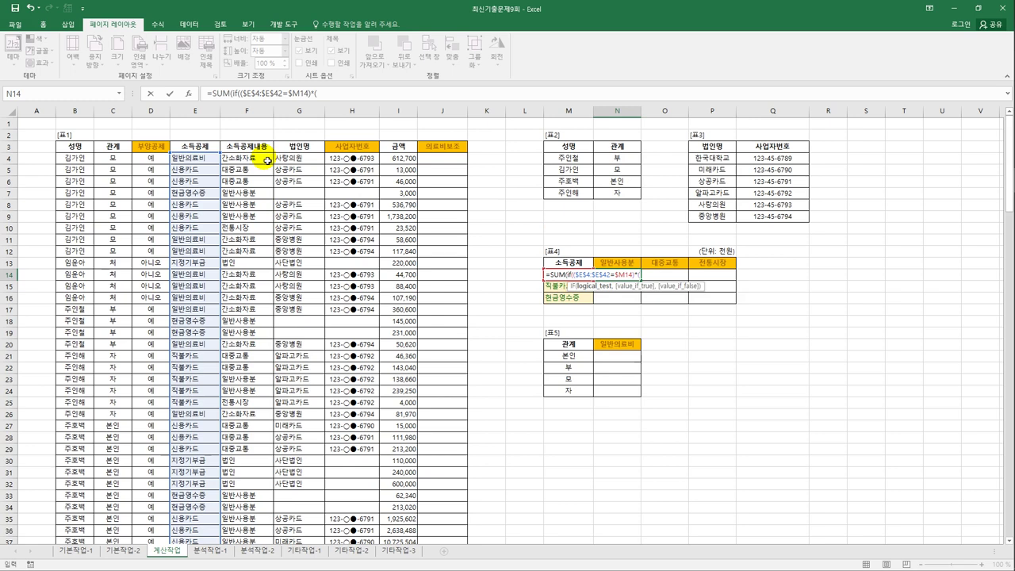
{"action": "left_click_drag", "start_coordinate": [267, 161], "coordinate": [267, 185]}
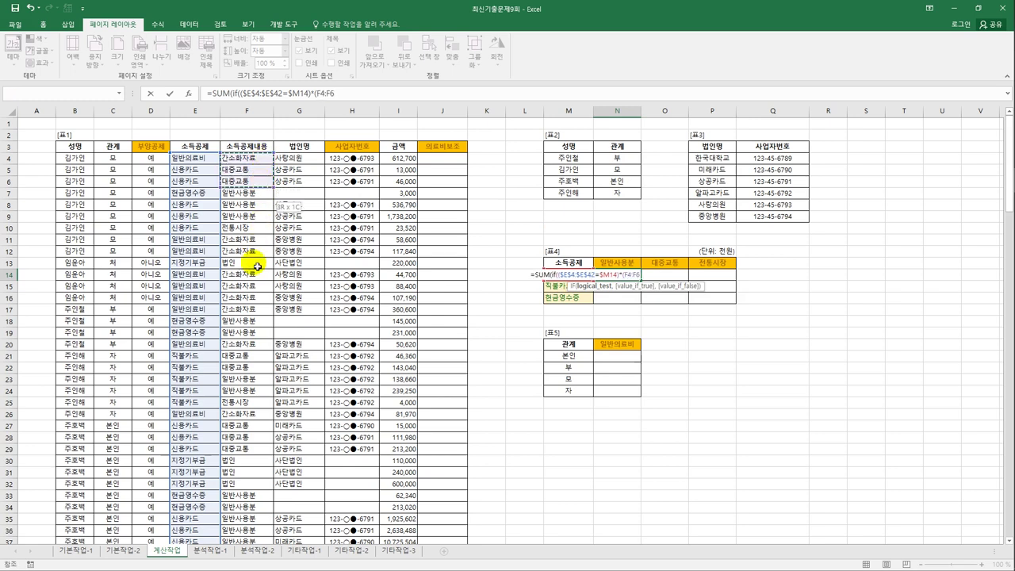
{"action": "left_click_drag", "start_coordinate": [258, 266], "coordinate": [248, 520]}
{"action": "key", "text": "F4"}
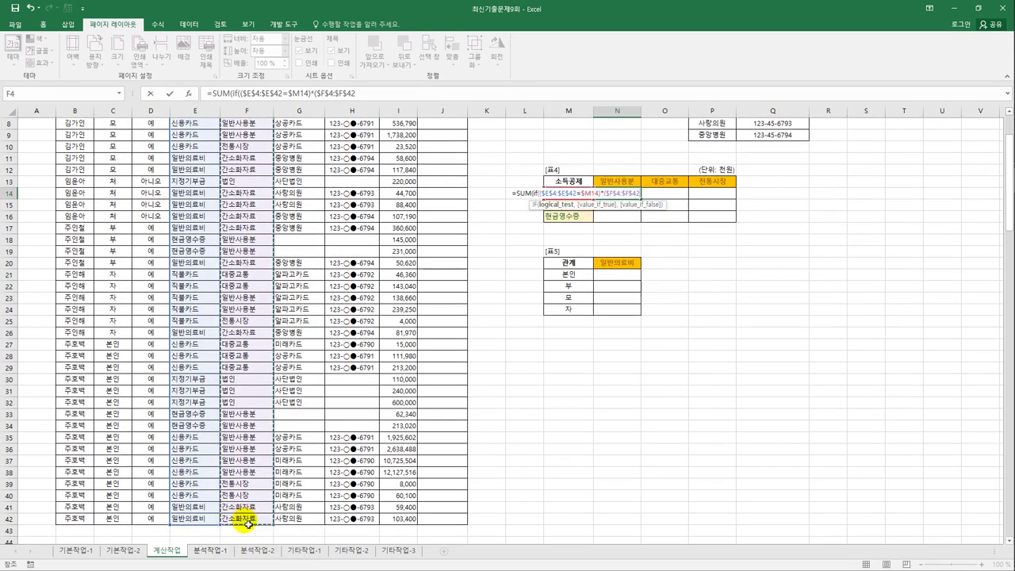
{"action": "type", "text": "="}
{"action": "left_click", "coordinate": [619, 180]}
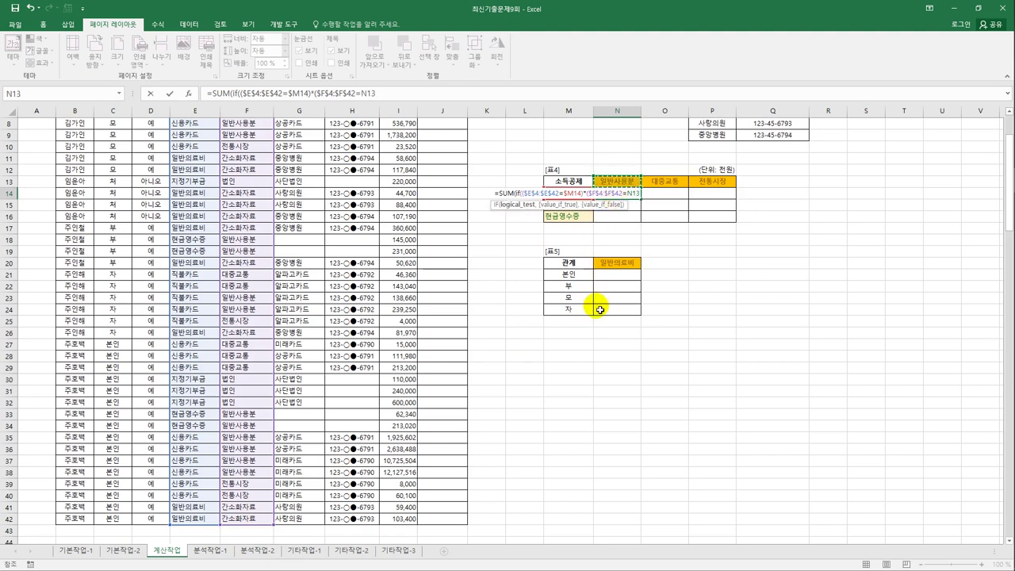
{"action": "key", "text": "F4"}
{"action": "key", "text": "F4"}
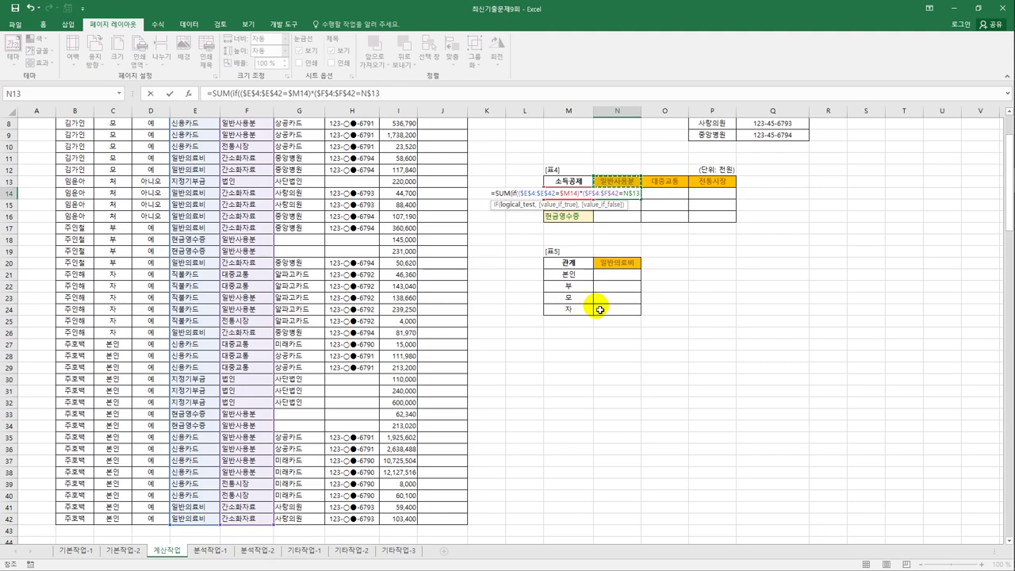
{"action": "type", "text": ")"}
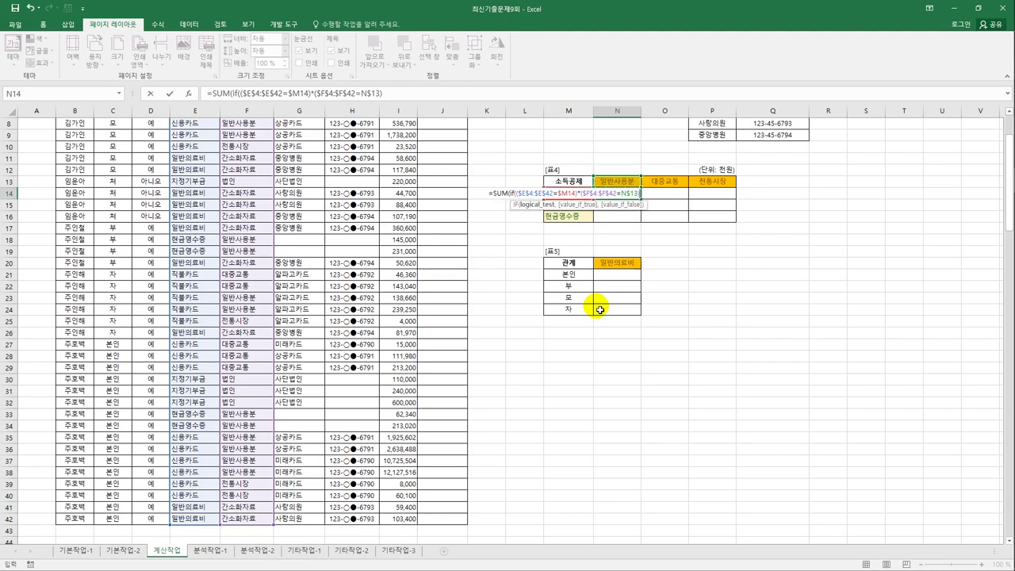
Finish N14 as an array formula with the absolute sum range $I$4:$I$42 and fill it across N14:P16.
{"action": "type", "text": ","}
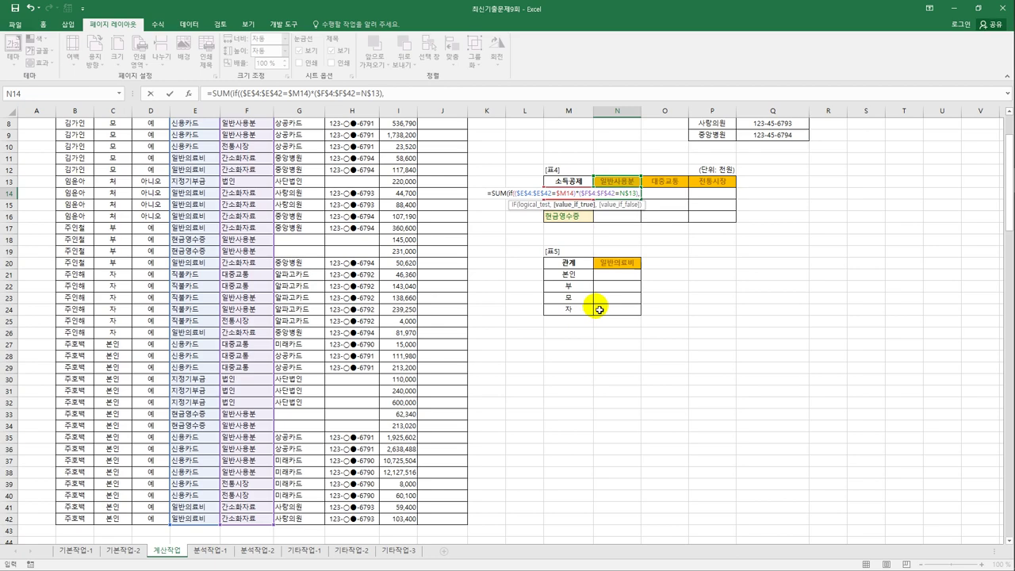
{"action": "scroll", "coordinate": [487, 302], "scroll_direction": "up", "scroll_amount": 3}
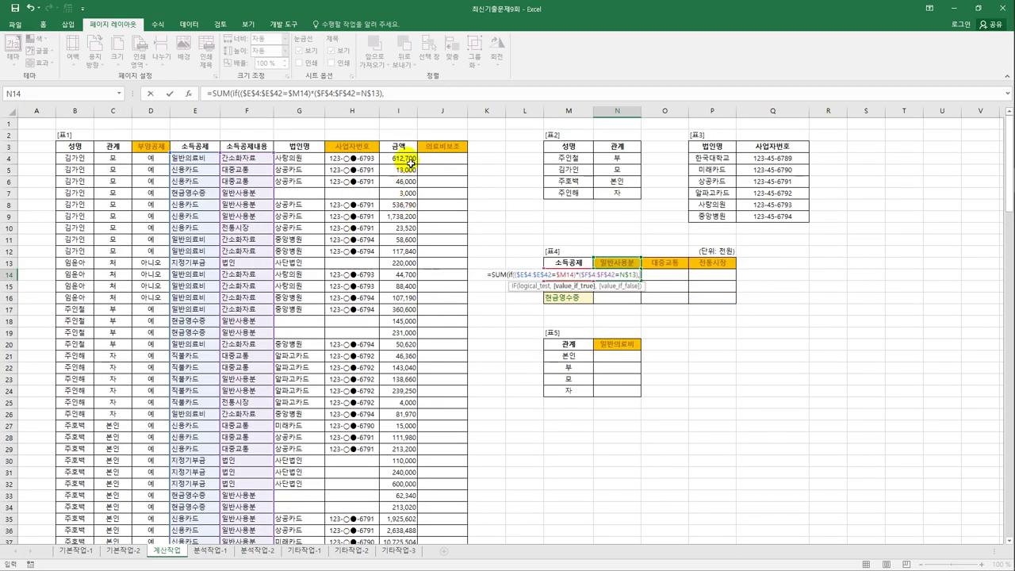
{"action": "left_click_drag", "start_coordinate": [399, 158], "coordinate": [403, 534]}
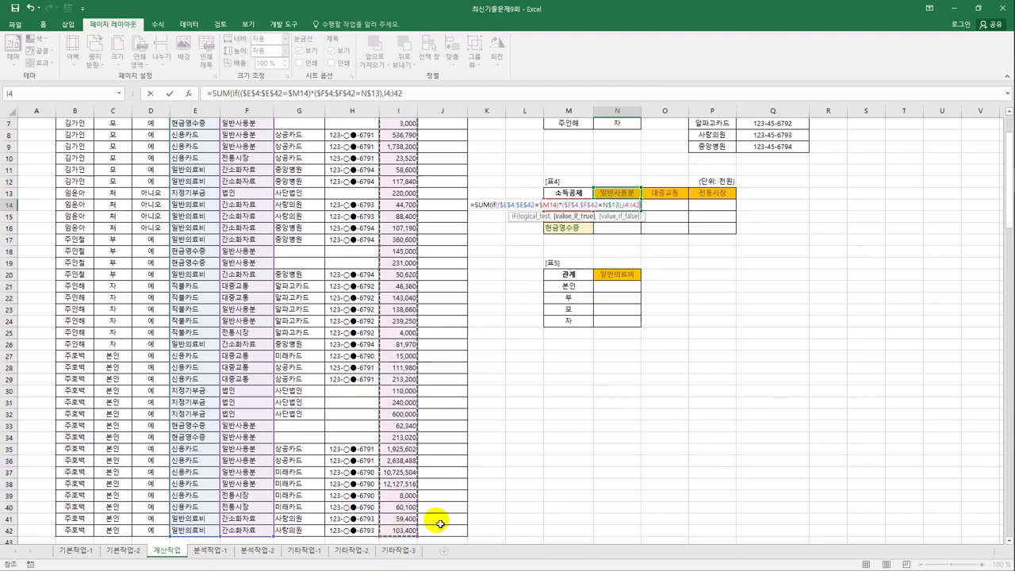
{"action": "key", "text": "F4"}
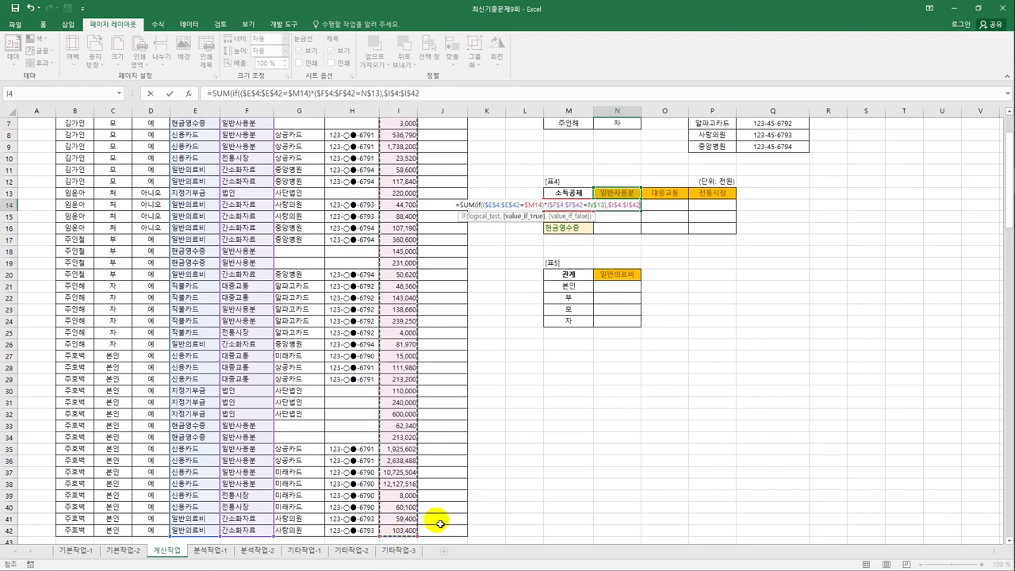
{"action": "type", "text": "))"}
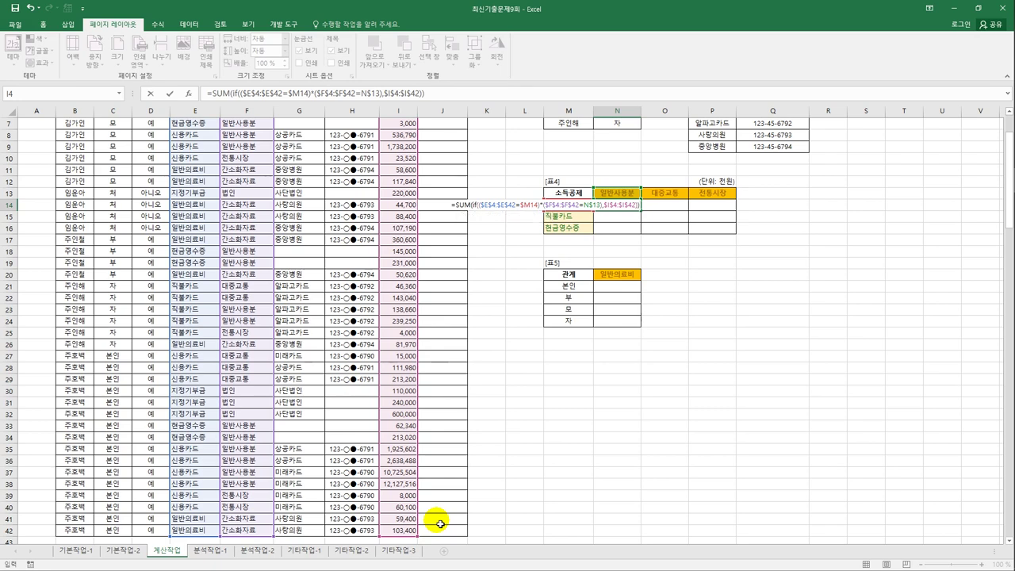
{"action": "key", "text": "ctrl+shift+Return"}
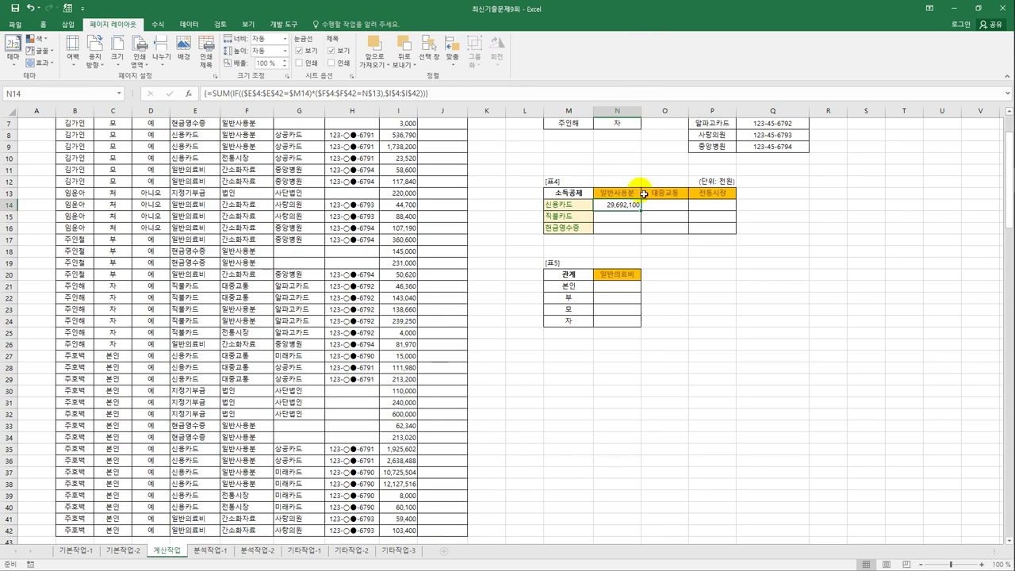
{"action": "left_click_drag", "start_coordinate": [645, 219], "coordinate": [716, 233]}
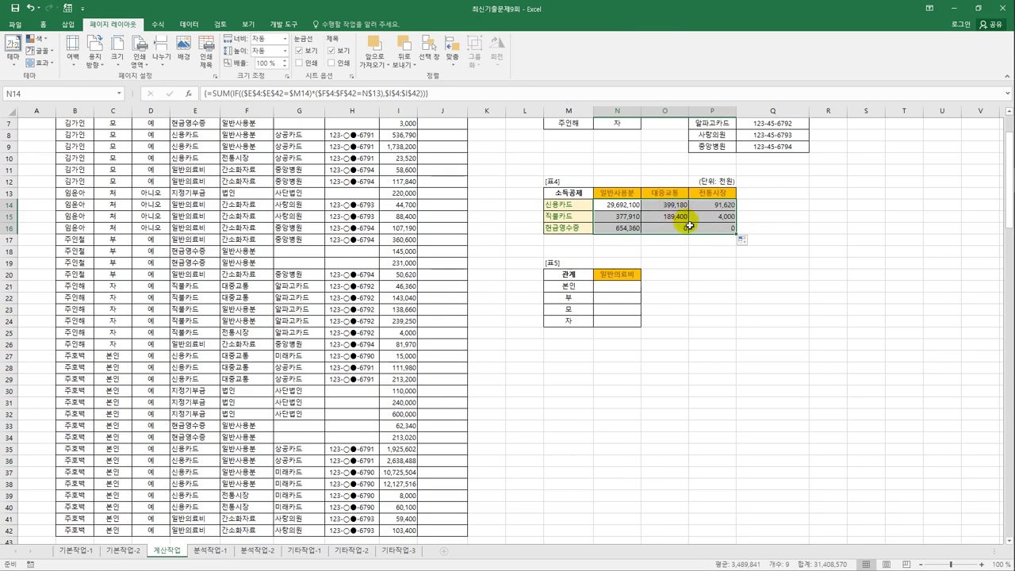
Wrap the N14 formula of 표4 in a TEXT function with the thousands format "#,##0,".
{"action": "left_click", "coordinate": [620, 207]}
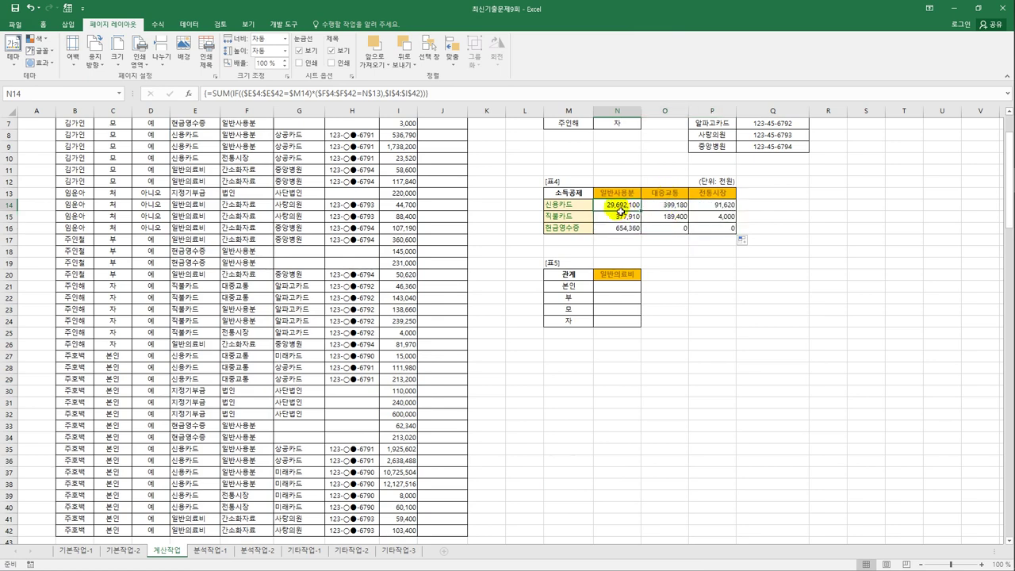
{"action": "left_click", "coordinate": [207, 93]}
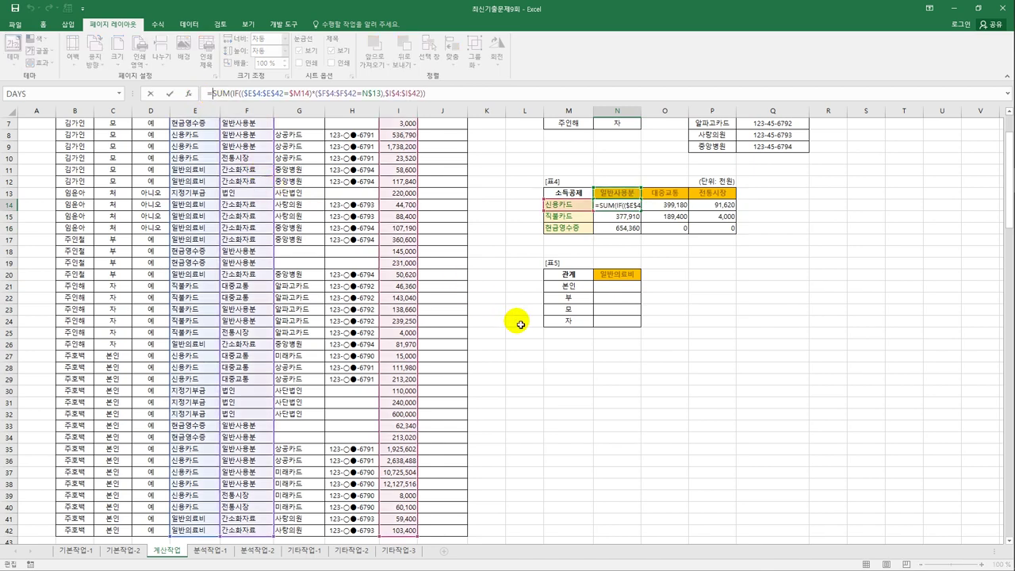
{"action": "type", "text": "text("}
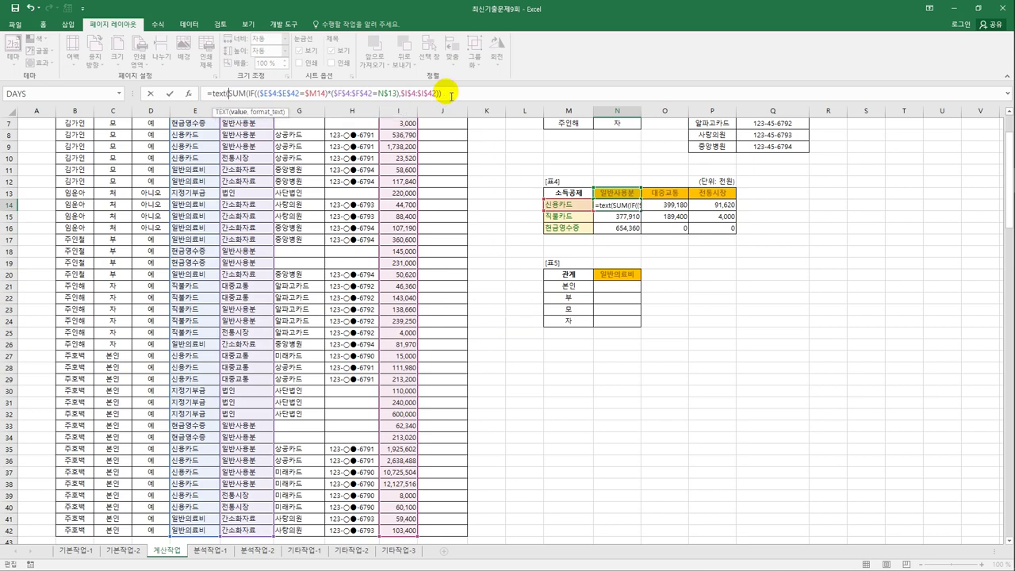
{"action": "type", "text": ","}
{"action": "type", "text": "#,##0,"}
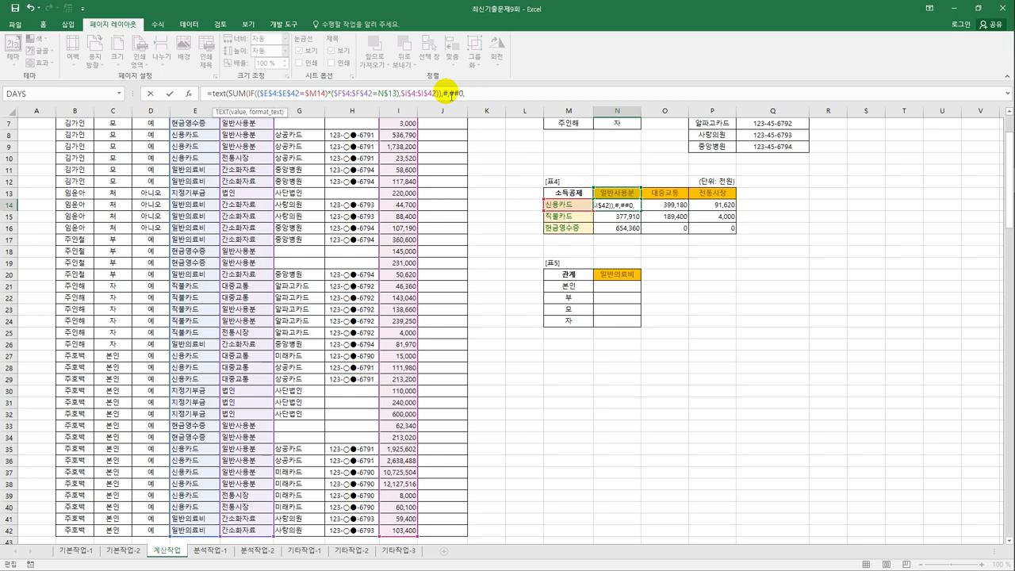
{"action": "left_click", "coordinate": [446, 94]}
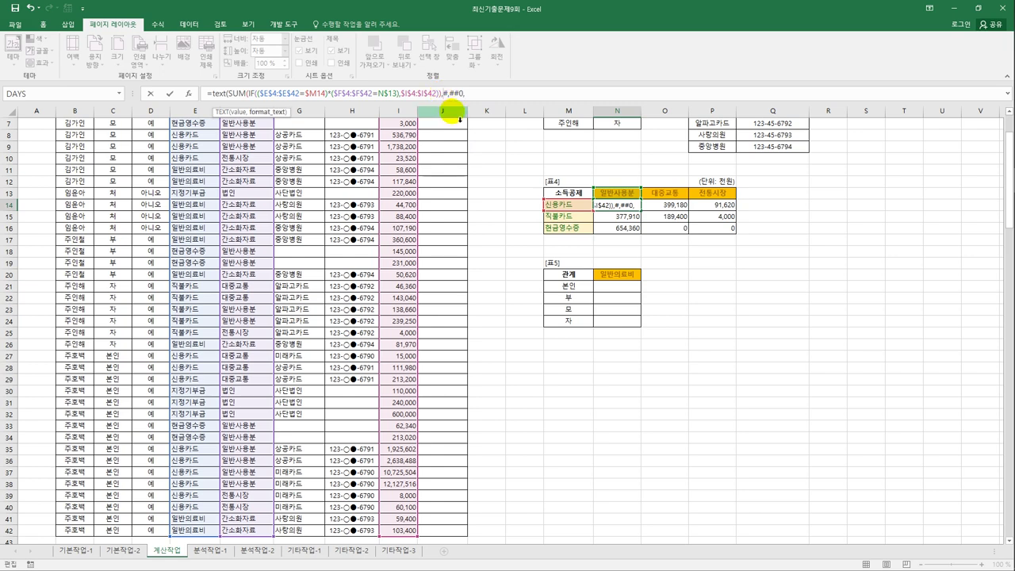
{"action": "type", "text": "\""}
{"action": "left_click", "coordinate": [479, 97]}
{"action": "type", "text": "\""}
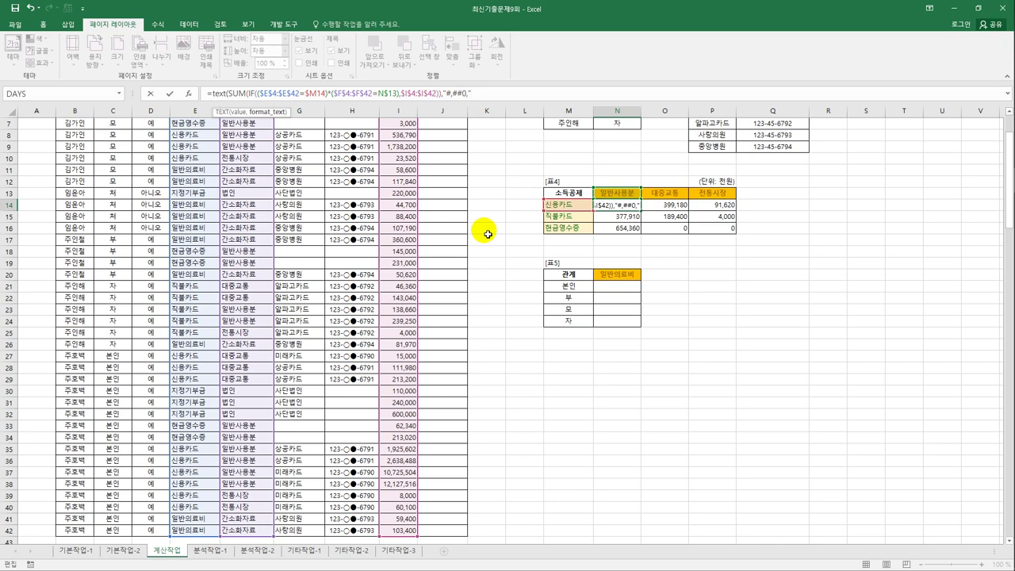
{"action": "type", "text": ")"}
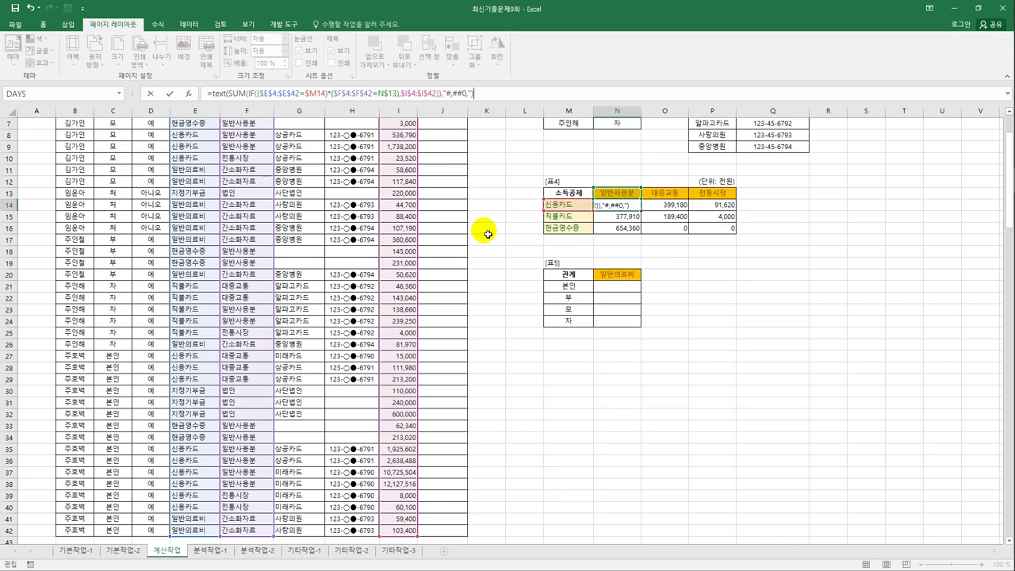
Enter the revised N14 formula as an array formula and fill it across N14:P16.
{"action": "key", "text": "ctrl+shift+Return"}
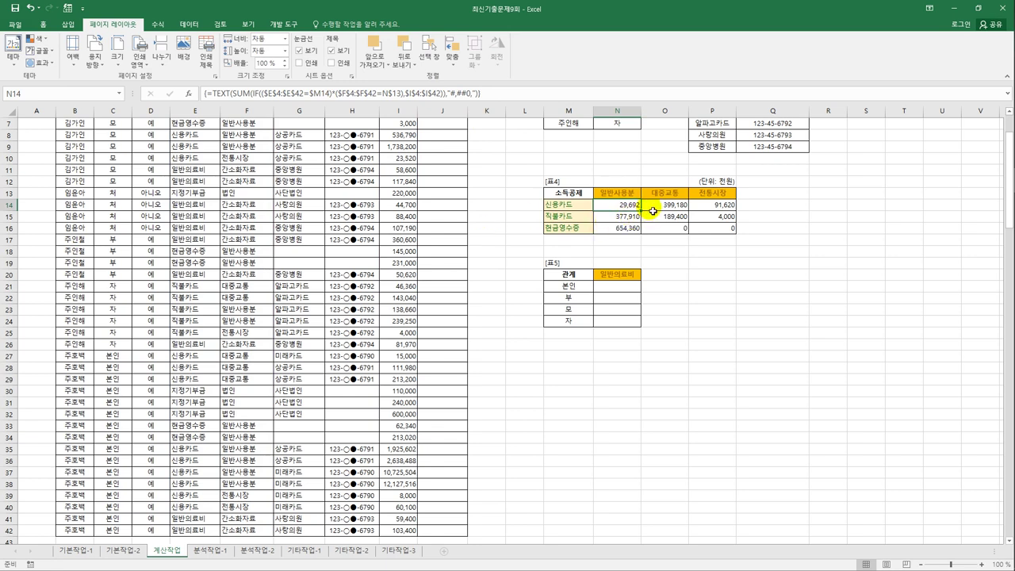
{"action": "left_click_drag", "start_coordinate": [641, 210], "coordinate": [714, 233]}
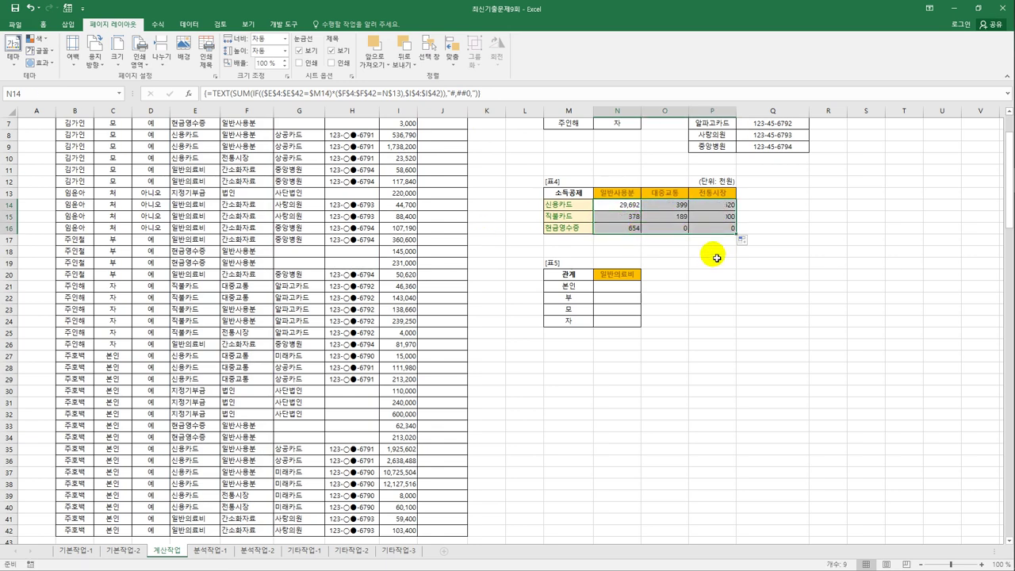
{"action": "scroll", "coordinate": [710, 270], "scroll_direction": "up", "scroll_amount": 2}
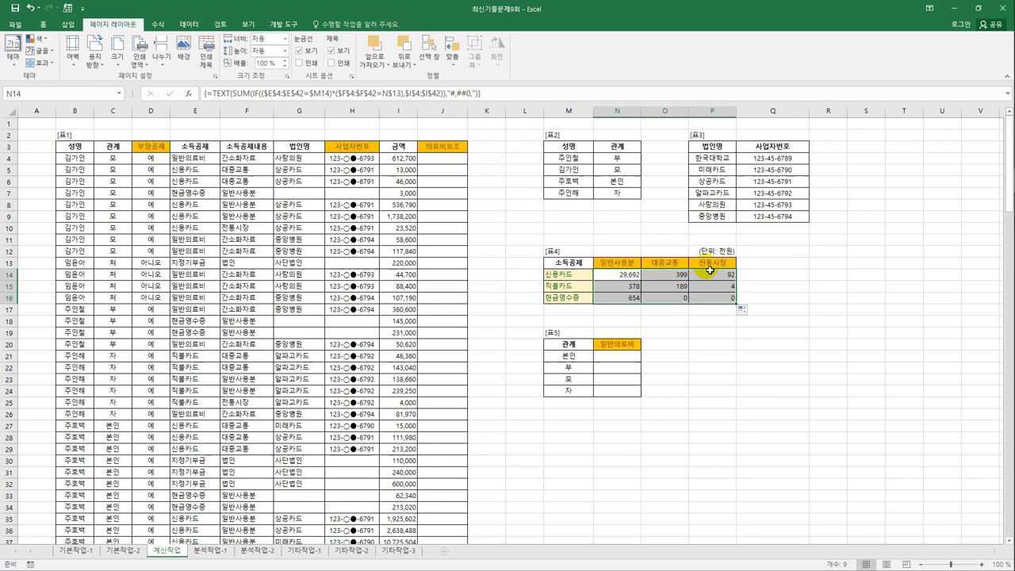
Start a LARGE formula with a nested IF in N21, the 본인 / 일반의료비 cell of 표5.
{"action": "left_click", "coordinate": [616, 356]}
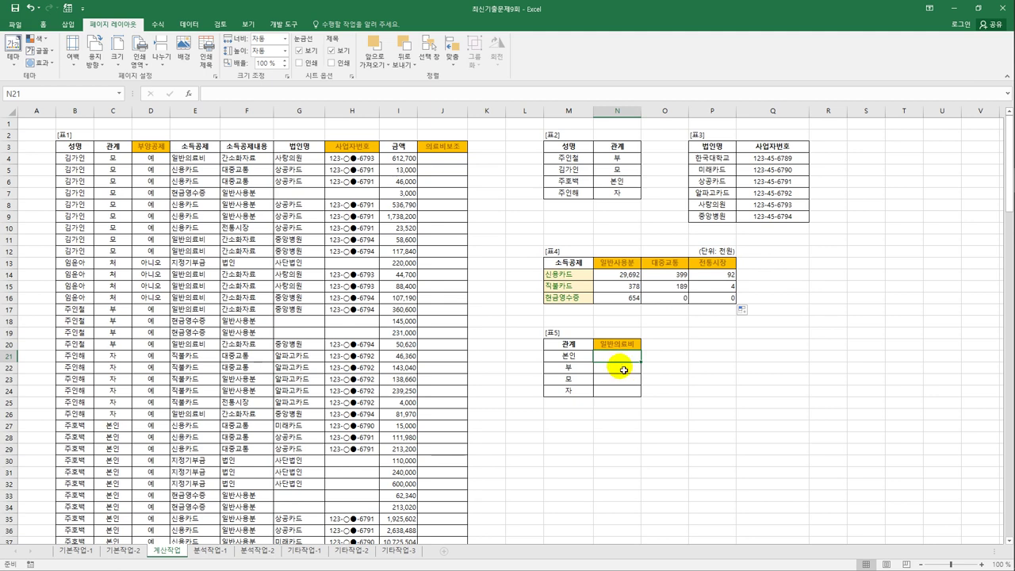
{"action": "left_click_drag", "start_coordinate": [617, 356], "coordinate": [619, 397]}
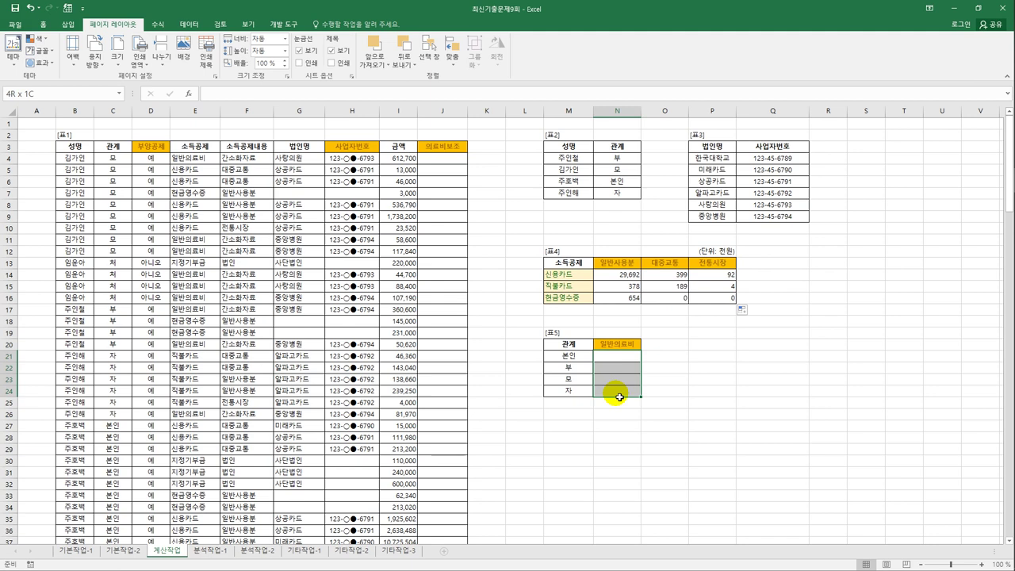
{"action": "left_click", "coordinate": [617, 356]}
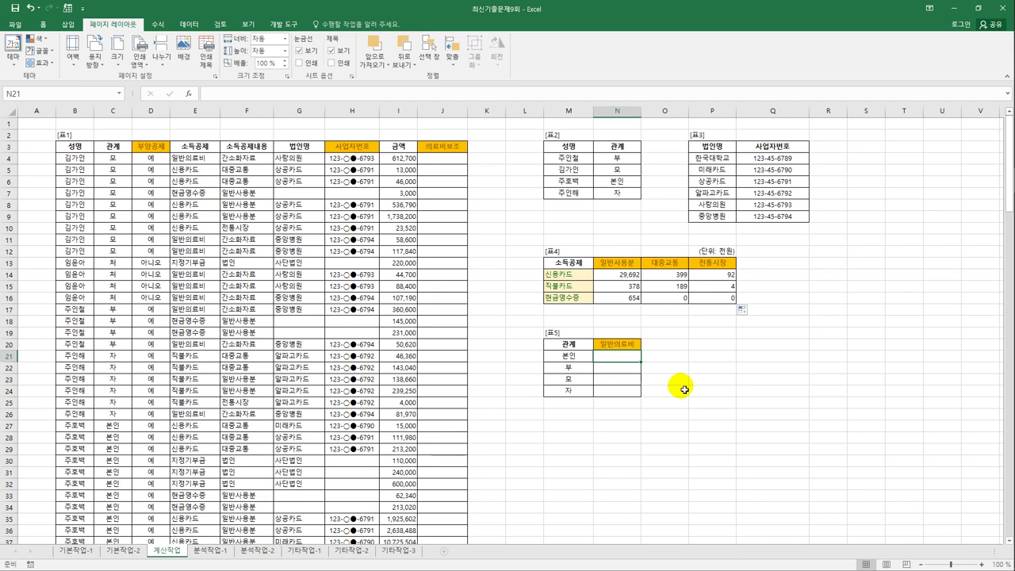
{"action": "type", "text": "=la"}
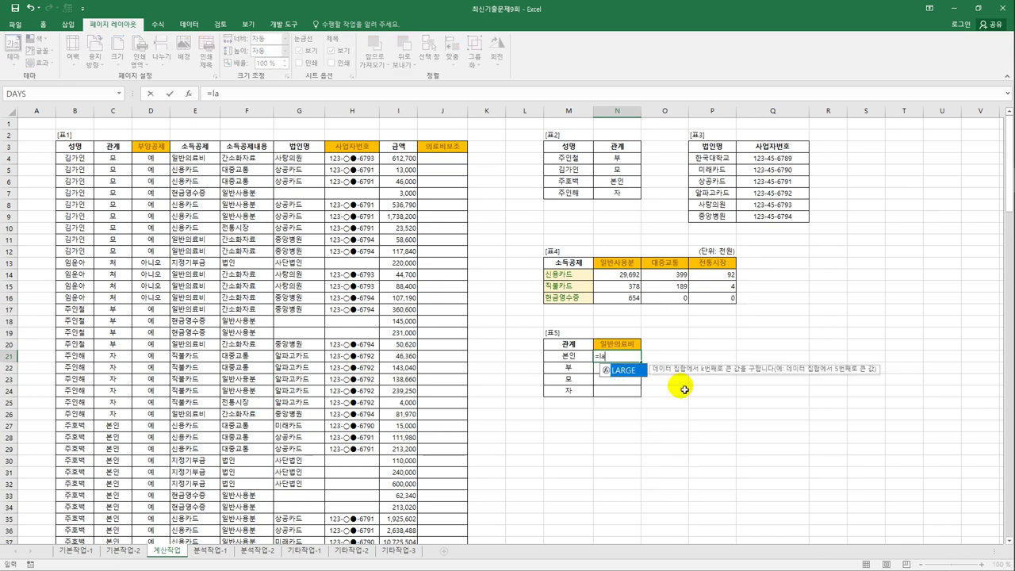
{"action": "key", "text": "Tab"}
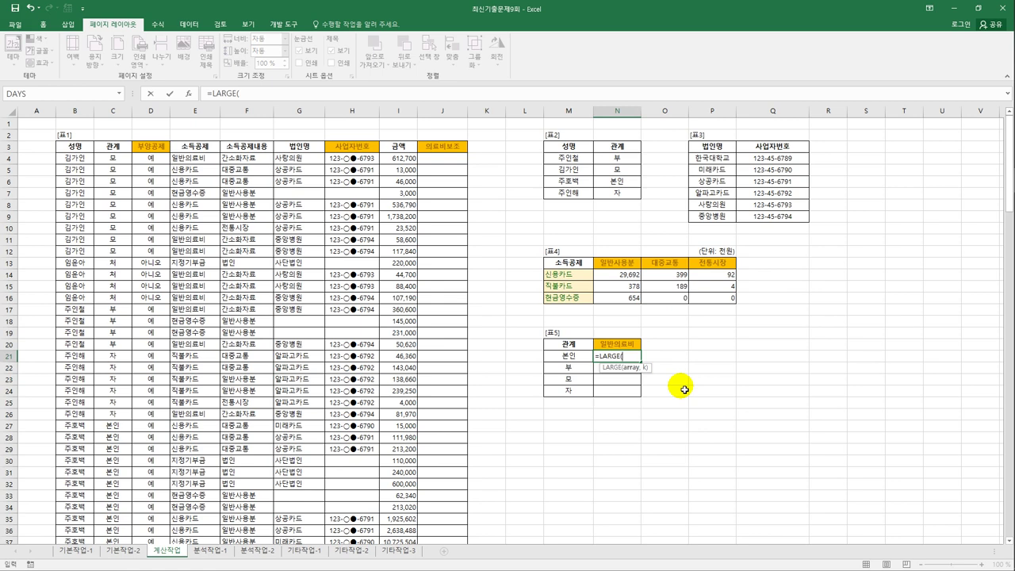
{"action": "type", "text": "if("}
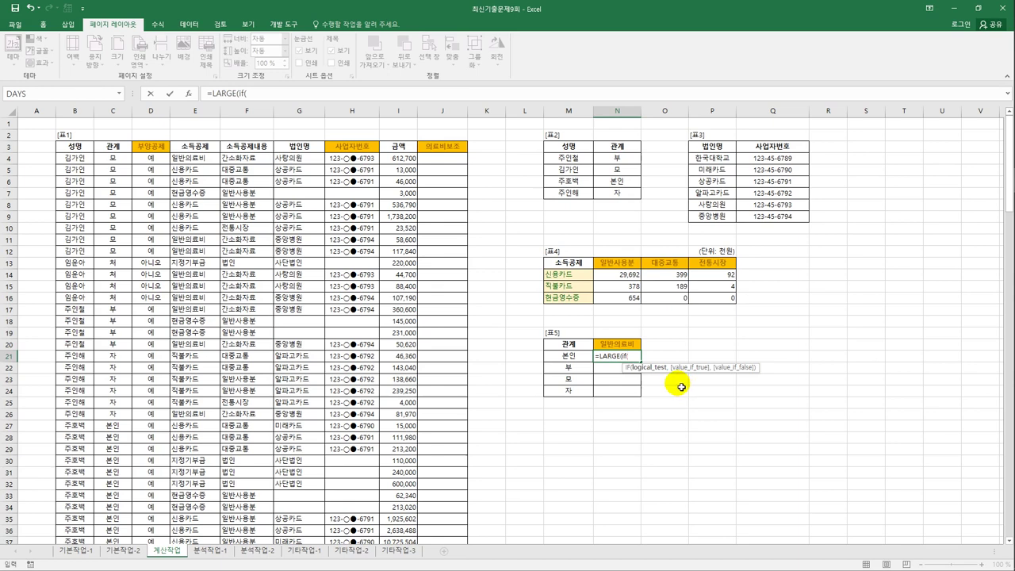
{"action": "type", "text": "("}
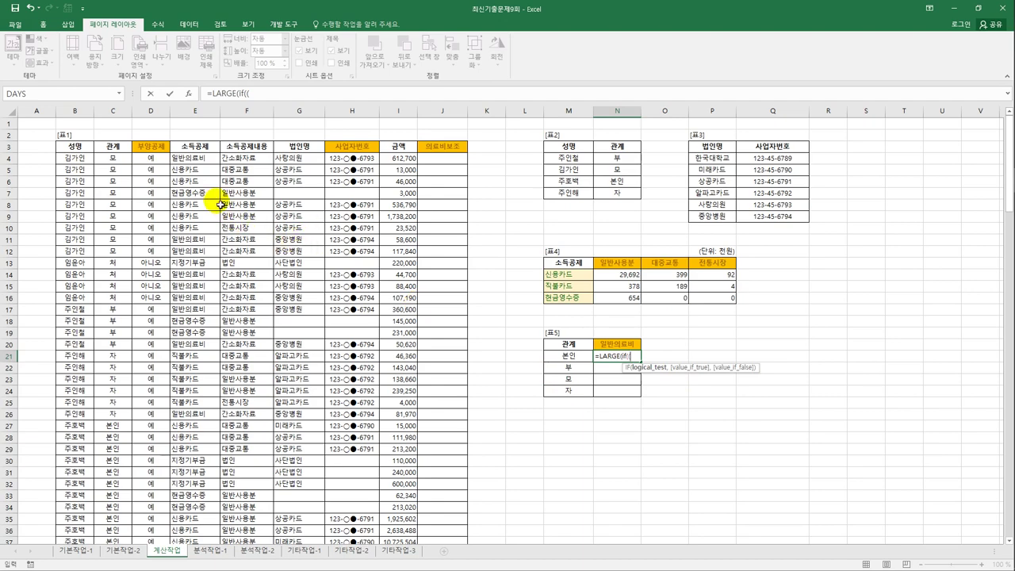
Add the first IF condition ($E$4:$E$42=$N$20) to the formula in N21, with all references absolute.
{"action": "left_click_drag", "start_coordinate": [209, 164], "coordinate": [209, 524]}
{"action": "key", "text": "F4"}
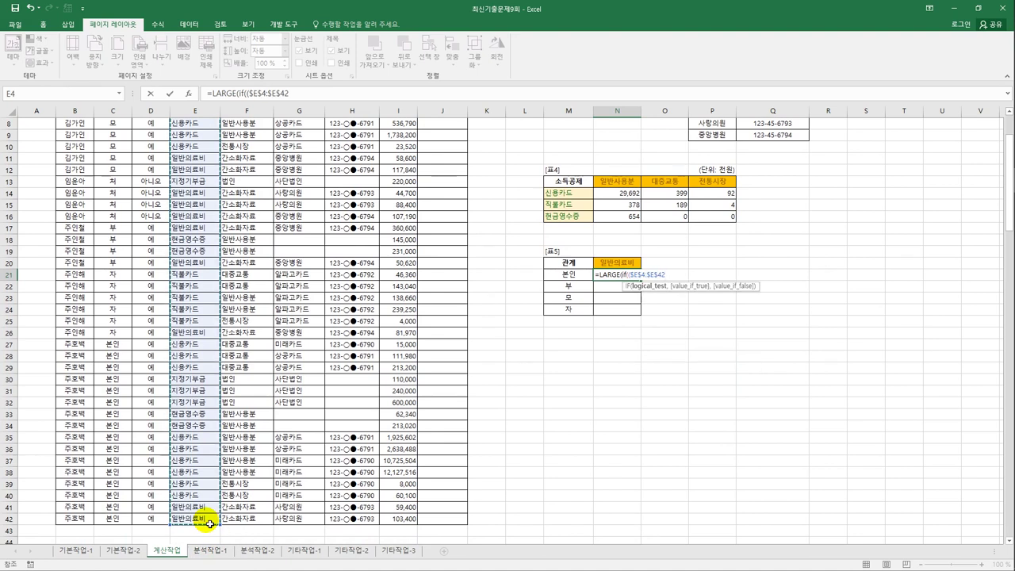
{"action": "type", "text": "="}
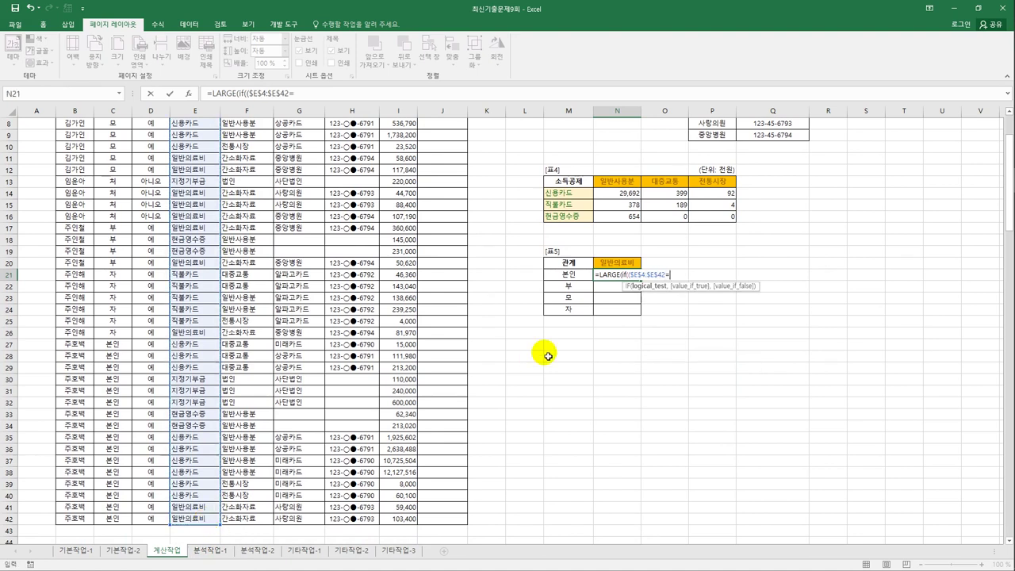
{"action": "left_click", "coordinate": [617, 263]}
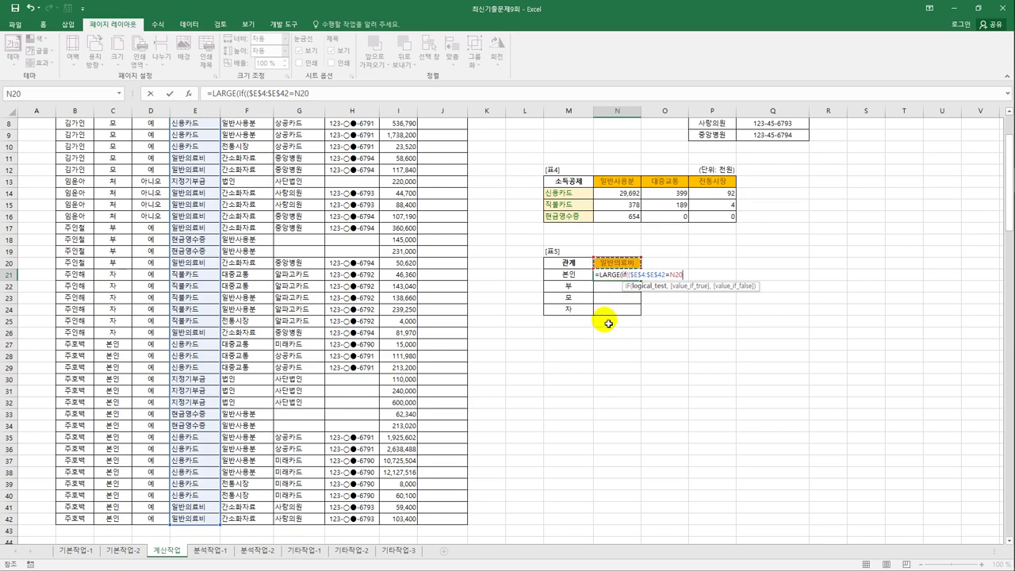
{"action": "key", "text": "F4"}
Multiply by a second condition ($C$4:$C$42=M21) in the N21 formula, keeping M21 relative.
{"action": "type", "text": "*("}
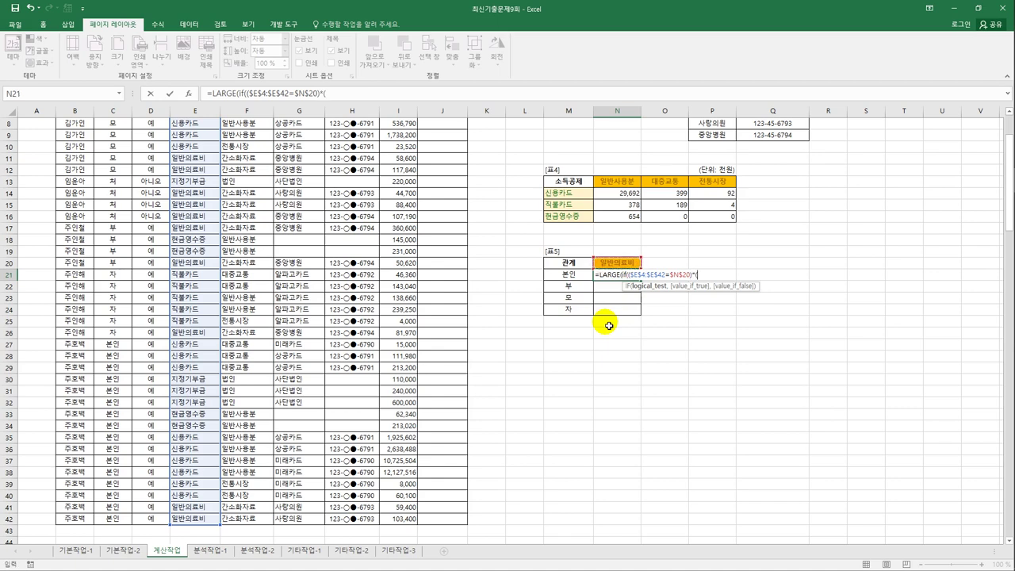
{"action": "scroll", "coordinate": [445, 308], "scroll_direction": "up", "scroll_amount": 3}
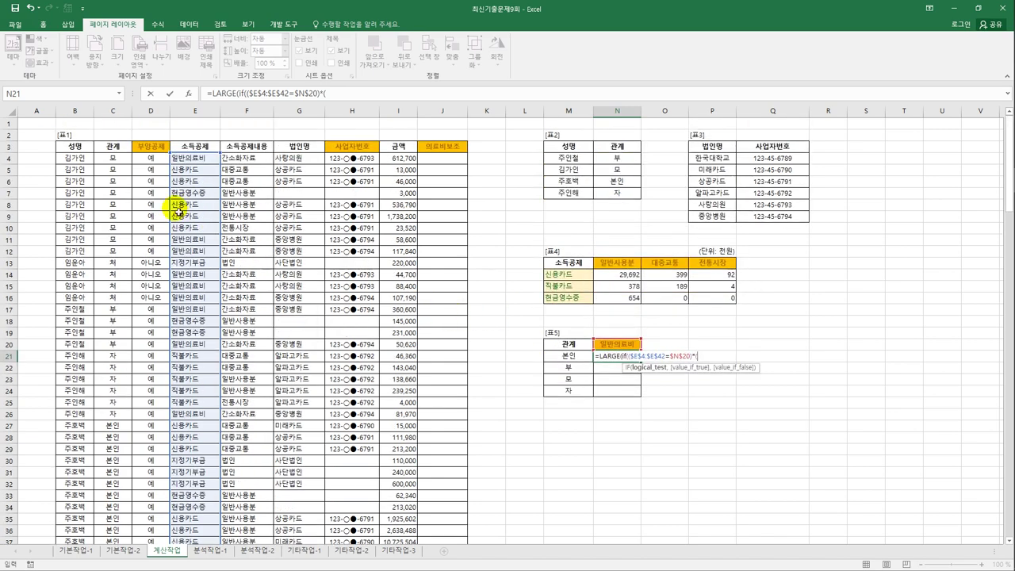
{"action": "left_click_drag", "start_coordinate": [106, 158], "coordinate": [131, 533]}
{"action": "key", "text": "F4"}
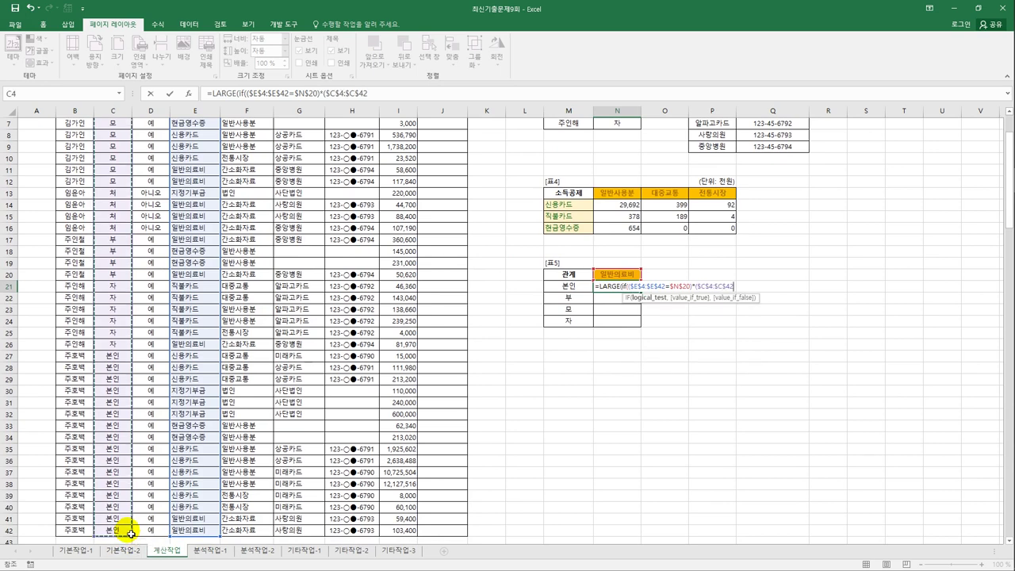
{"action": "type", "text": "="}
{"action": "left_click", "coordinate": [558, 290]}
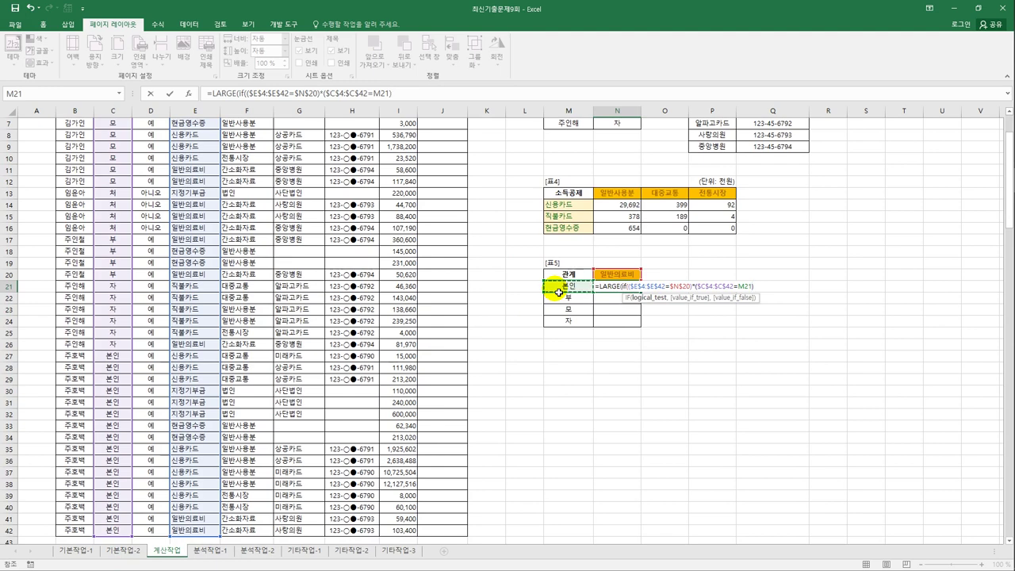
{"action": "type", "text": ")"}
Finish N21 as an array formula with the absolute value range $I$4:$I$42 and 1 as the LARGE rank.
{"action": "type", "text": ","}
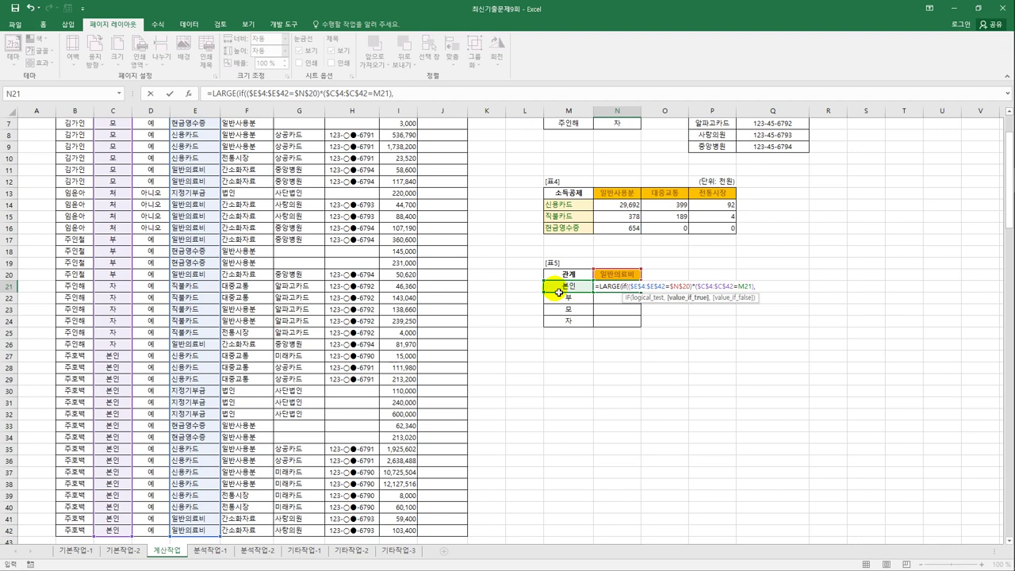
{"action": "scroll", "coordinate": [478, 328], "scroll_direction": "up", "scroll_amount": 2}
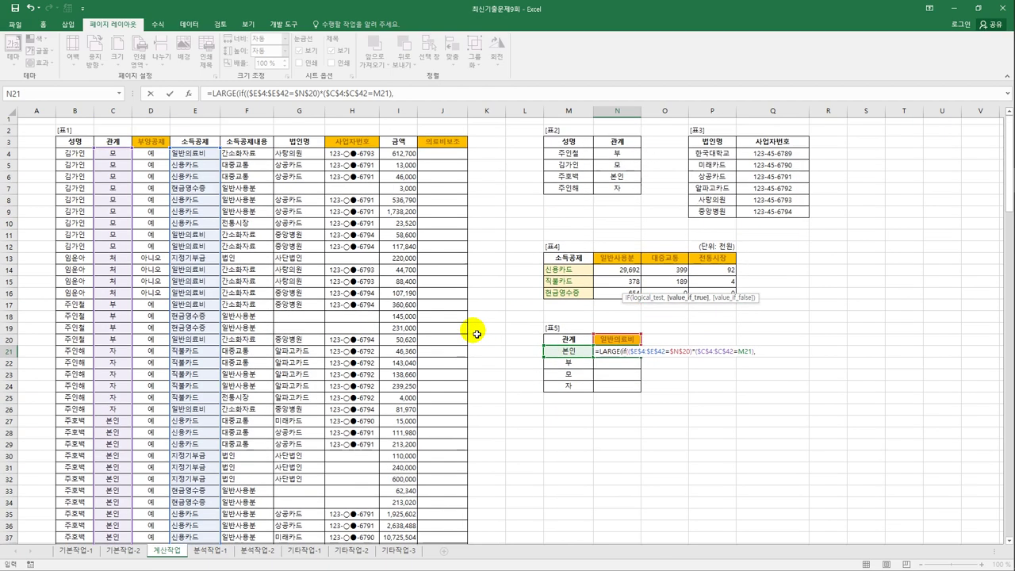
{"action": "left_click_drag", "start_coordinate": [409, 158], "coordinate": [404, 519]}
{"action": "key", "text": "F4"}
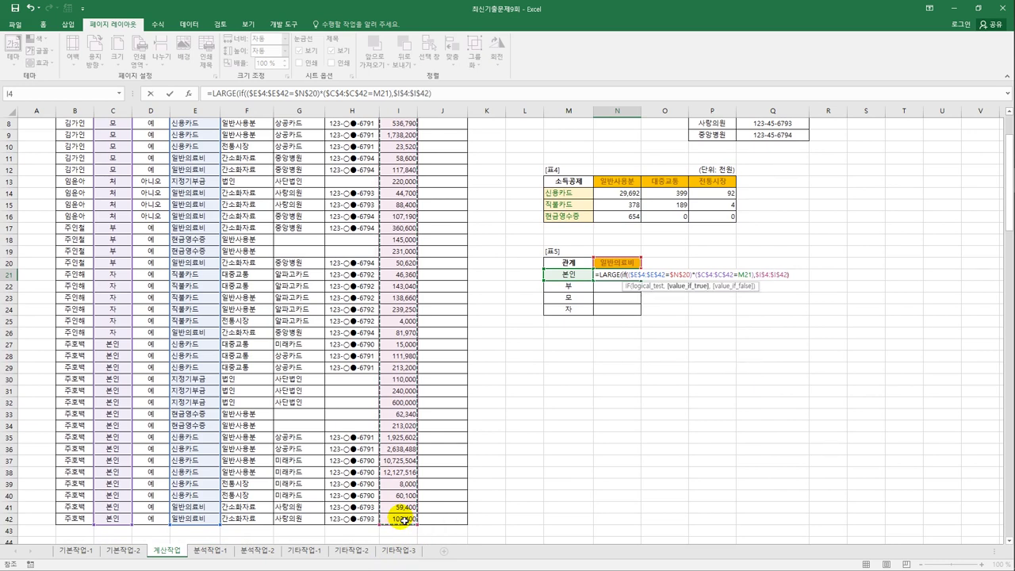
{"action": "type", "text": "),"}
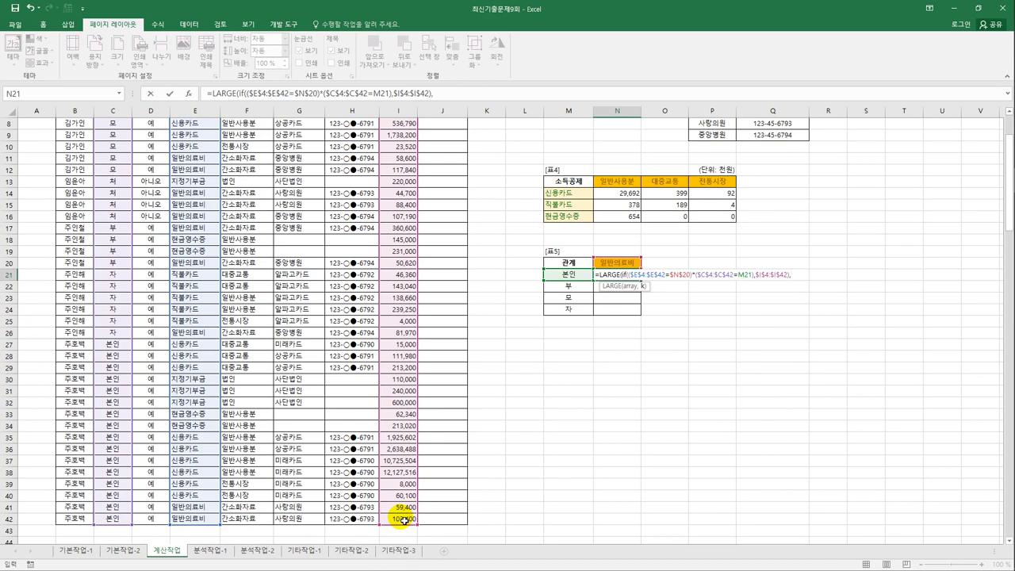
{"action": "type", "text": "1"}
{"action": "key", "text": "ctrl+shift+Return"}
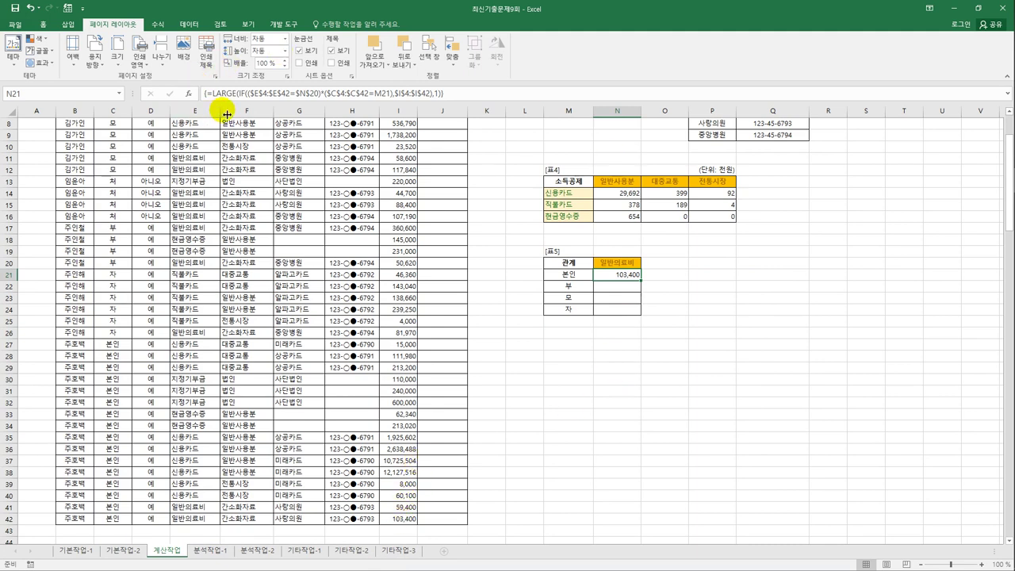
Copy the whole LARGE expression in N21 and subtract a pasted copy of it at the formula's end.
{"action": "left_click_drag", "start_coordinate": [213, 94], "coordinate": [455, 97]}
{"action": "key", "text": "ctrl+c"}
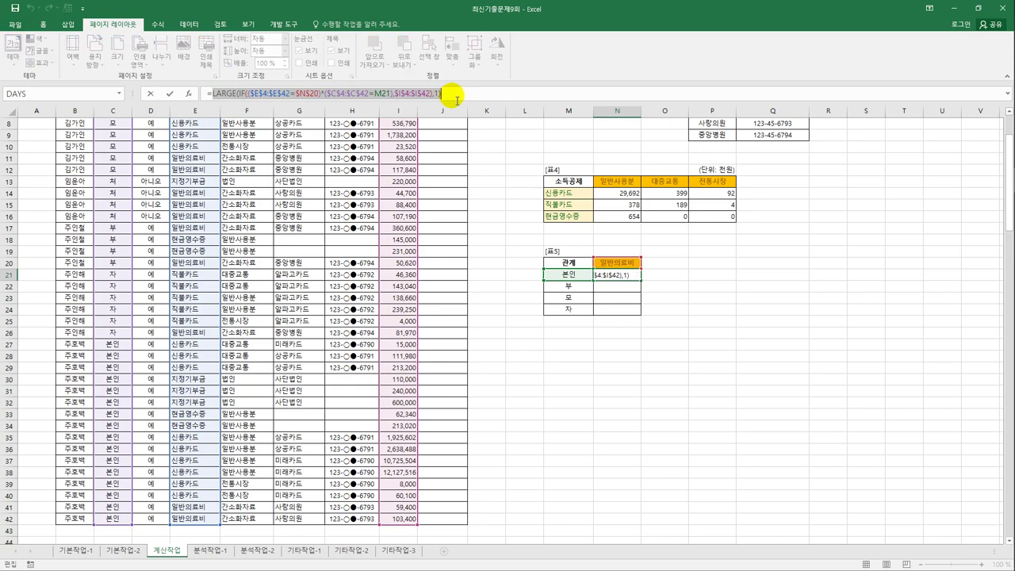
{"action": "left_click", "coordinate": [468, 100]}
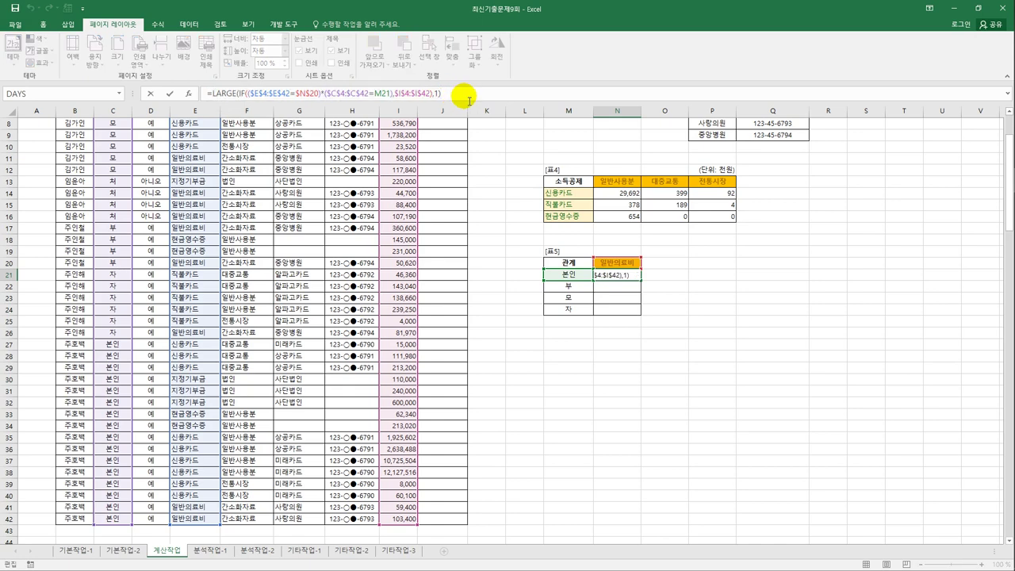
{"action": "type", "text": "-"}
{"action": "key", "text": "ctrl+v"}
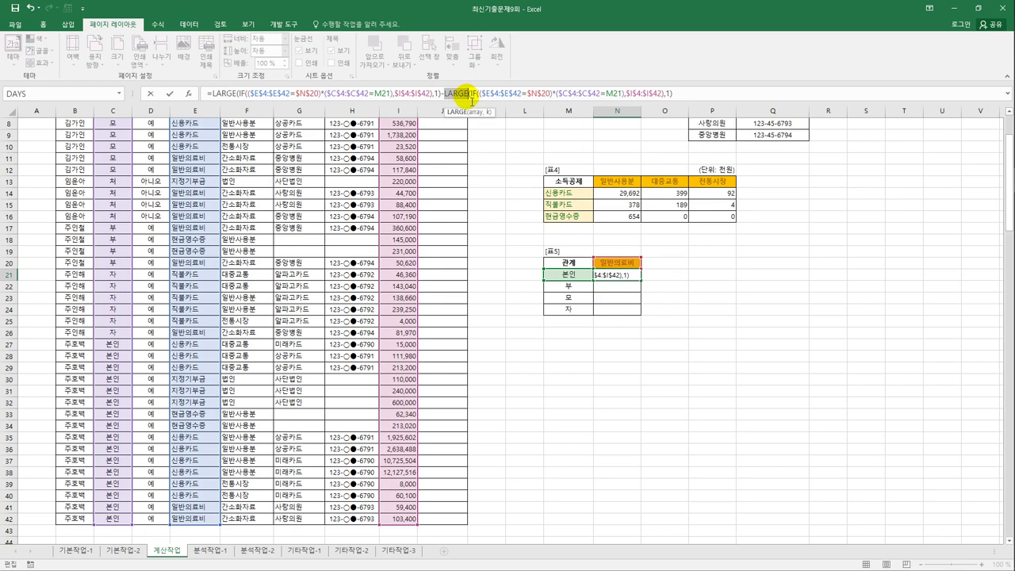
Change the function name in the subtracted copy of the N21 formula from LARGE to SMALL.
{"action": "type", "text": "sam"}
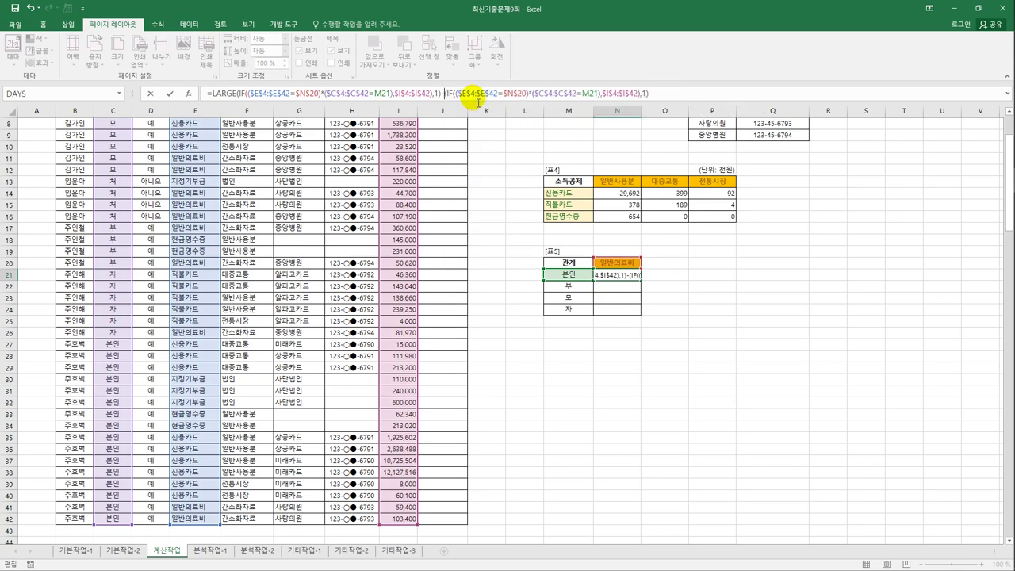
{"action": "key", "text": "BackSpace"}
{"action": "key", "text": "BackSpace"}
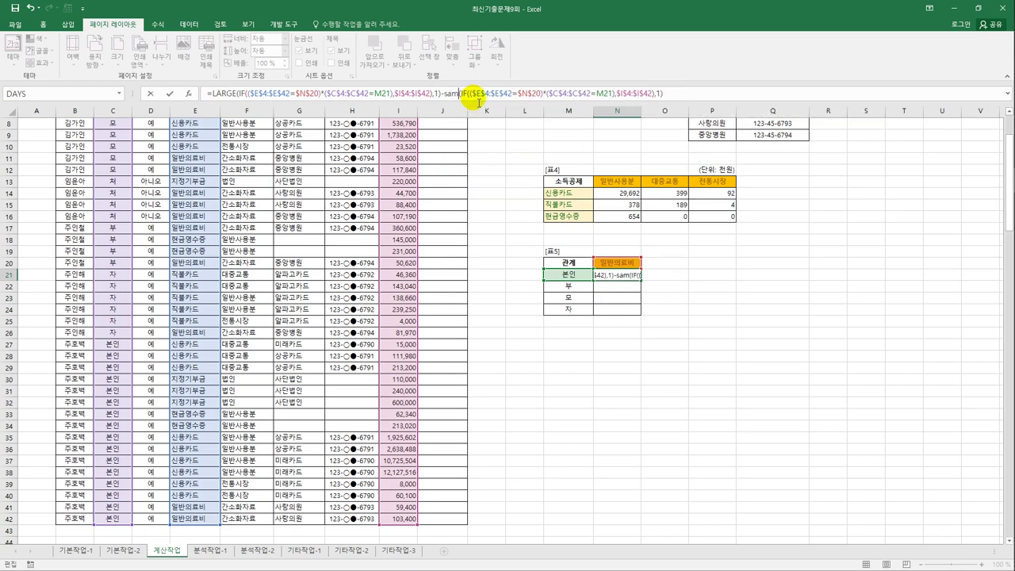
{"action": "type", "text": "mall"}
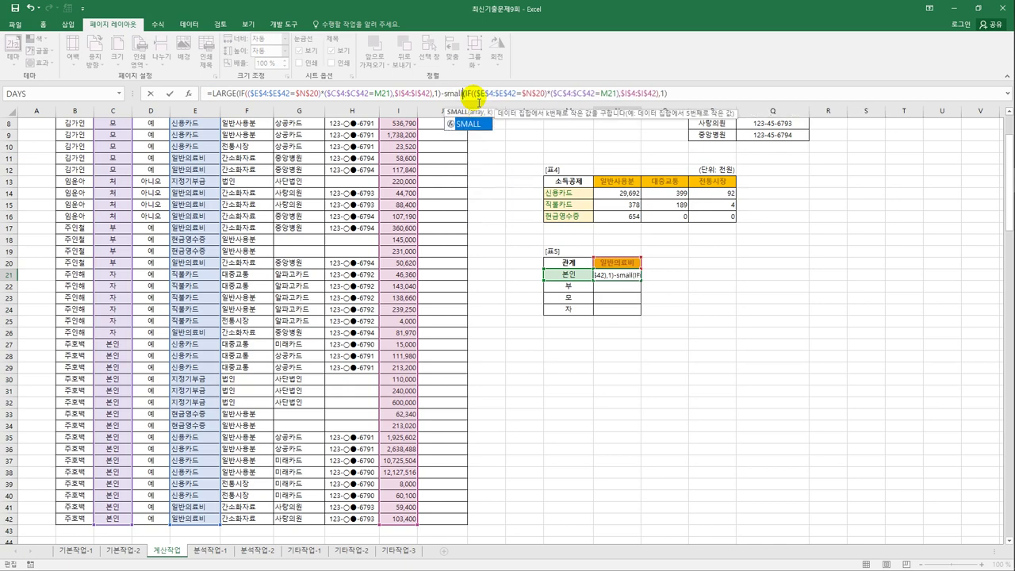
Enter the completed LARGE minus SMALL formula in N21 as an array formula and fill it down to N24.
{"action": "key", "text": "Tab"}
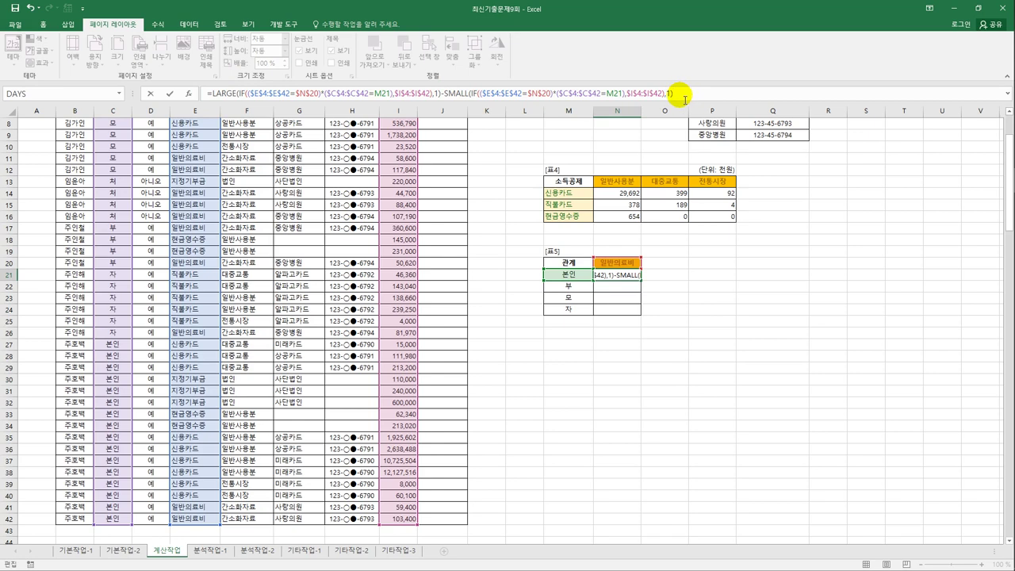
{"action": "key", "text": "ctrl+shift+Return"}
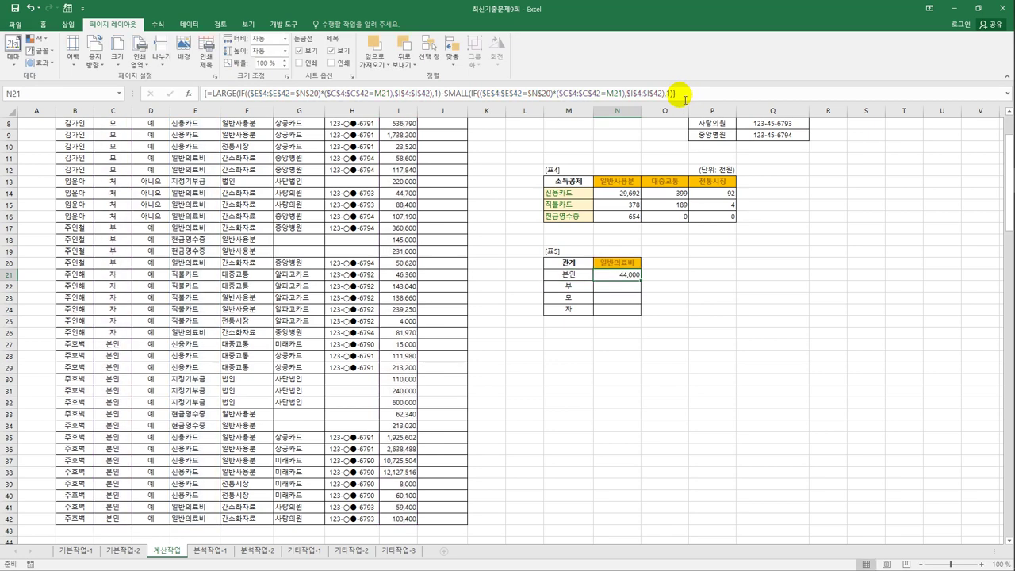
{"action": "left_click_drag", "start_coordinate": [641, 280], "coordinate": [649, 318]}
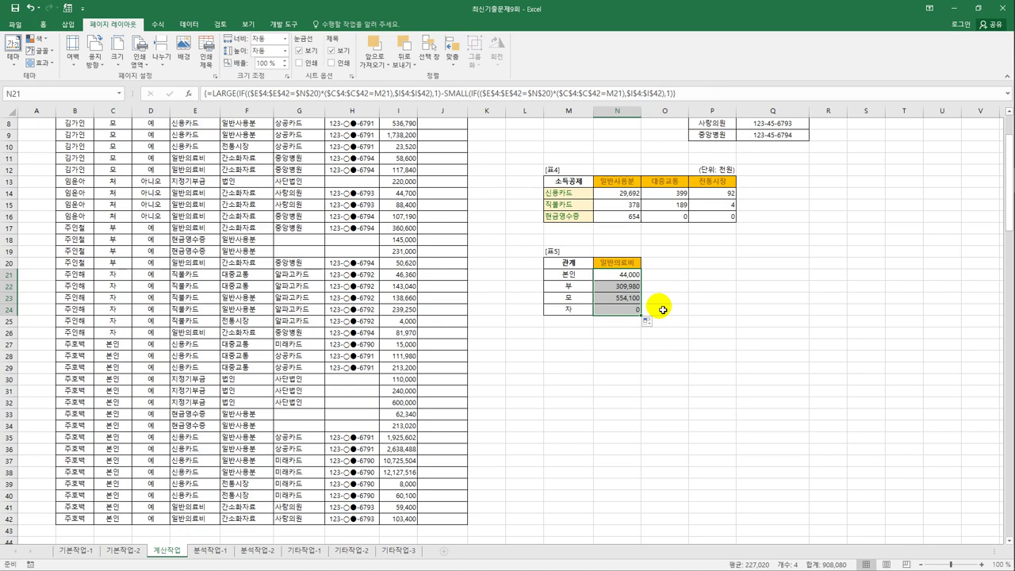
{"action": "scroll", "coordinate": [626, 321], "scroll_direction": "up", "scroll_amount": 2}
{"action": "left_click", "coordinate": [519, 157]}
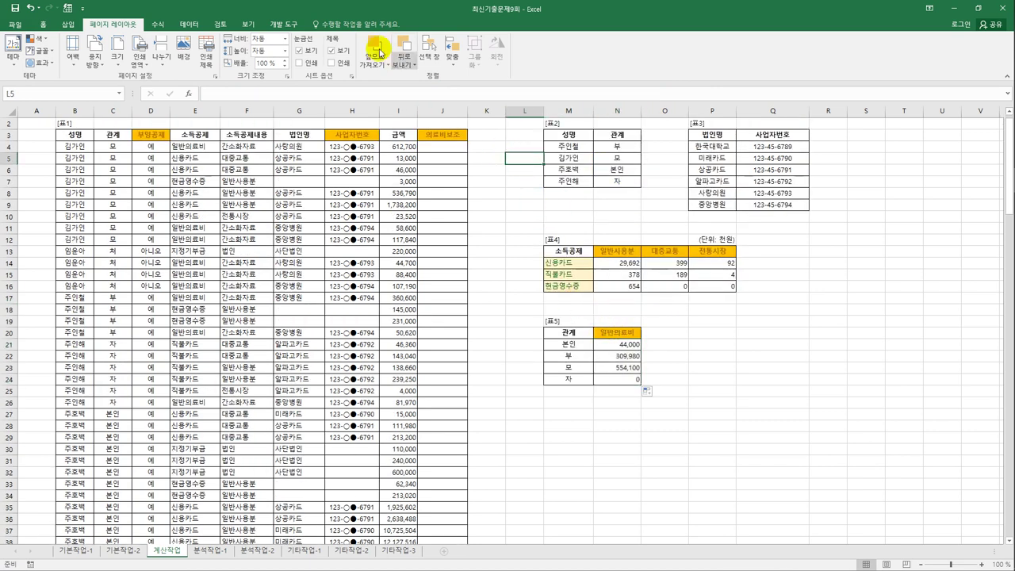
Open the Visual Basic editor and insert a new module in the workbook's project.
{"action": "left_click", "coordinate": [291, 23]}
{"action": "left_click", "coordinate": [14, 54]}
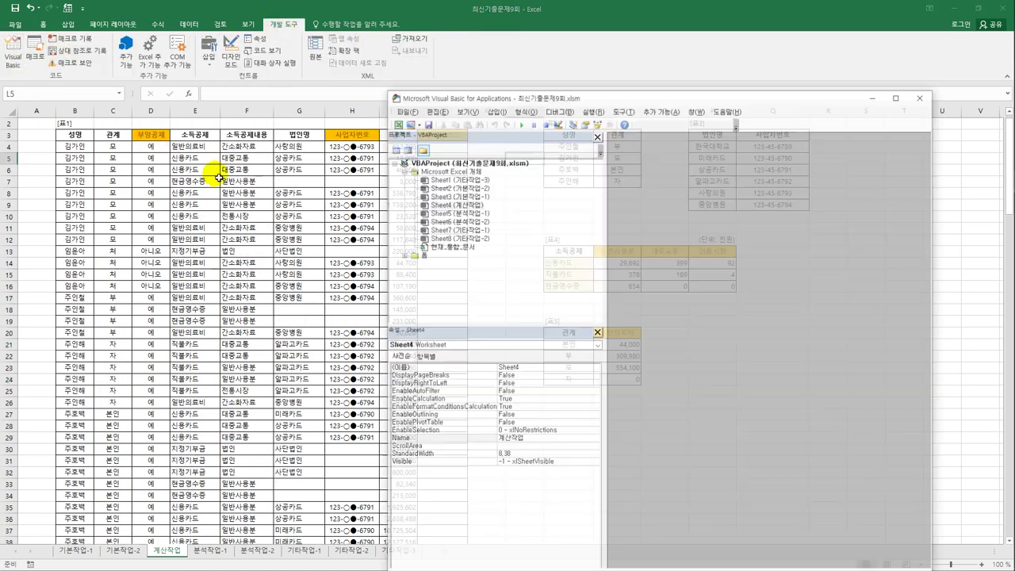
{"action": "left_click", "coordinate": [495, 110]}
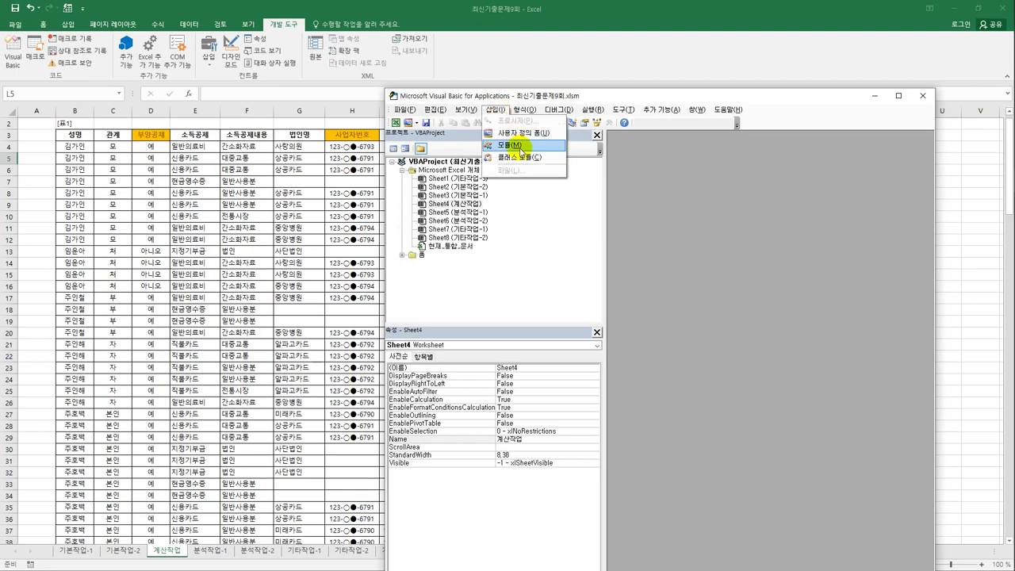
{"action": "left_click", "coordinate": [517, 146]}
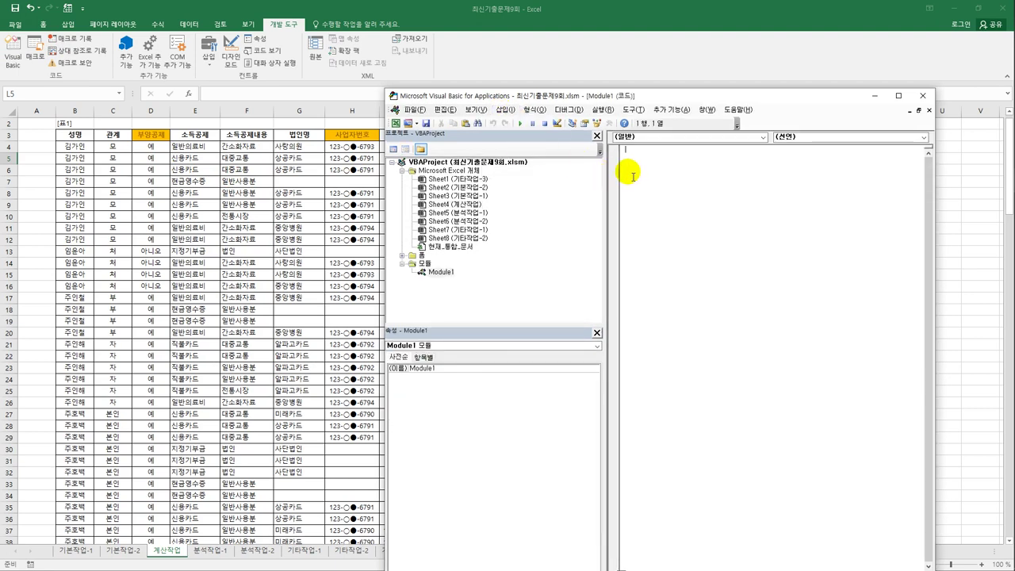
Declare the public function fn의료비보조 with the arguments 관계, 소득공제 and 금액.
{"action": "type", "text": "public"}
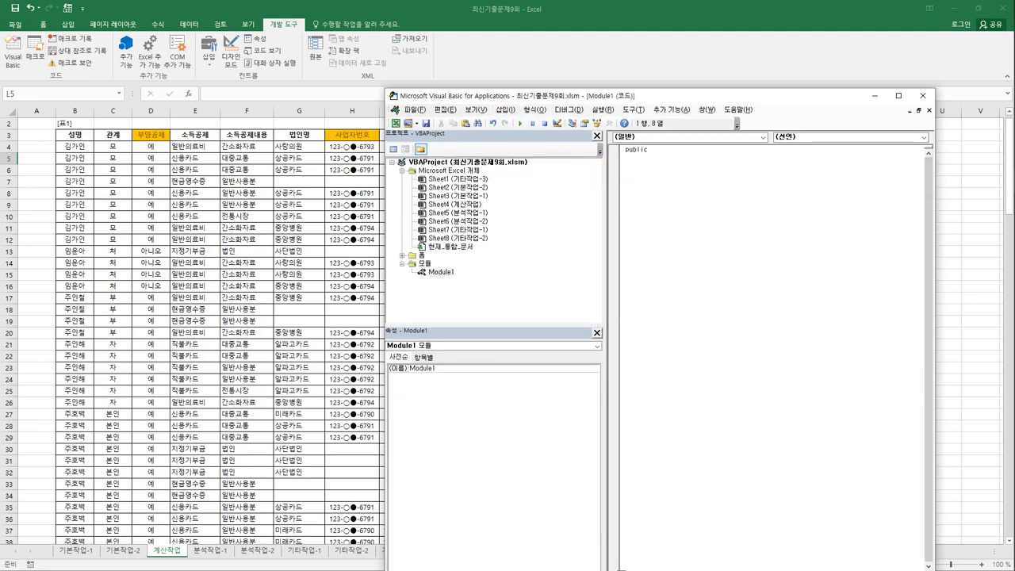
{"action": "type", "text": " function fn의료비보조("}
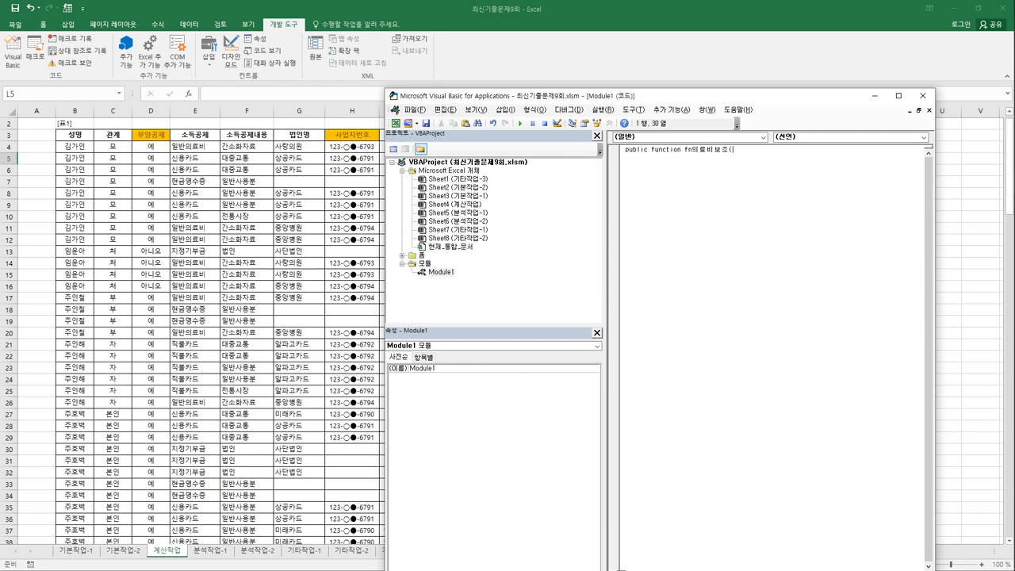
{"action": "type", "text": "관계,소득공제, 금액)"}
{"action": "key", "text": "Return"}
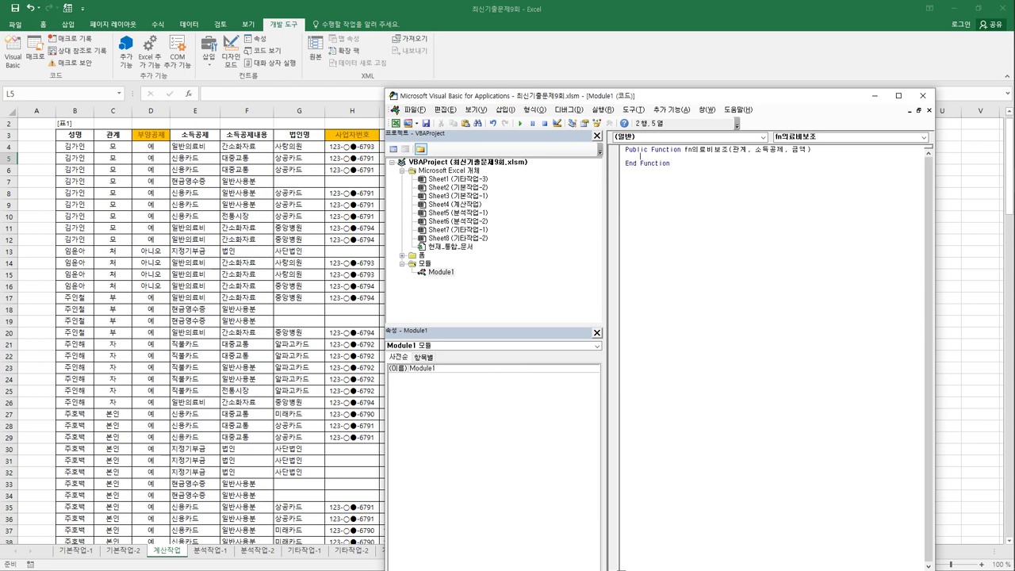
Begin the function body with the condition If 소득공제 = "일반의료비" Then.
{"action": "type", "text": "if 소득"}
{"action": "type", "text": "공제 = "}
{"action": "type", "text": "\"ㄷ"}
{"action": "type", "text": "일반의료비\""}
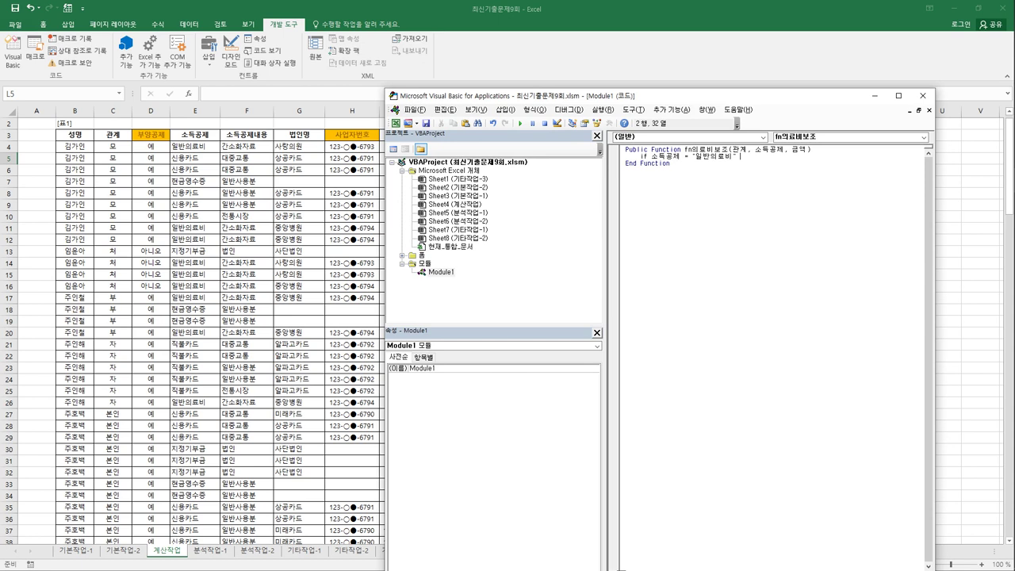
{"action": "type", "text": "then"}
{"action": "key", "text": "Return"}
Add a nested condition: If 관계 = "본인" Or 관계 = "자" Or 관계 = "처" Then.
{"action": "type", "text": "f"}
{"action": "type", "text": "f "}
{"action": "type", "text": "관계"}
{"action": "type", "text": " ="}
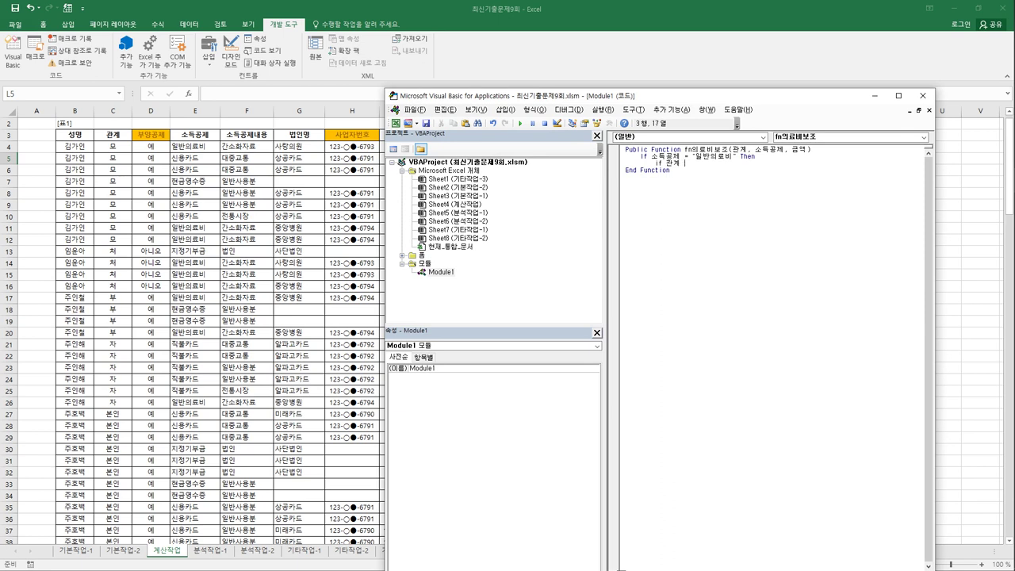
{"action": "type", "text": "본"}
{"action": "type", "text": "인\""}
{"action": "type", "text": " or "}
{"action": "type", "text": "관"}
{"action": "type", "text": "계 "}
{"action": "type", "text": "= \"wk"}
{"action": "key", "text": "BackSpace"}
{"action": "key", "text": "BackSpace"}
{"action": "type", "text": "자\" or 관계 = \"처\"Then"}
{"action": "key", "text": "Return"}
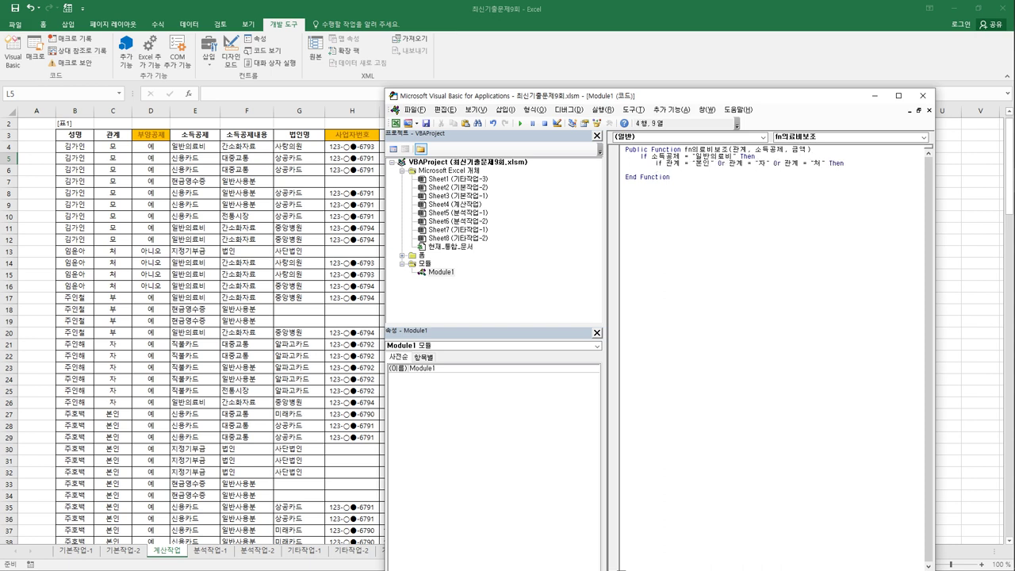
Make the nested If return fn의료비보조 = 금액 * 0.8 when its condition is true.
{"action": "key", "text": "Tab"}
{"action": "type", "text": "fn의료비보조 = 금액 + 0.8"}
{"action": "key", "text": "Return"}
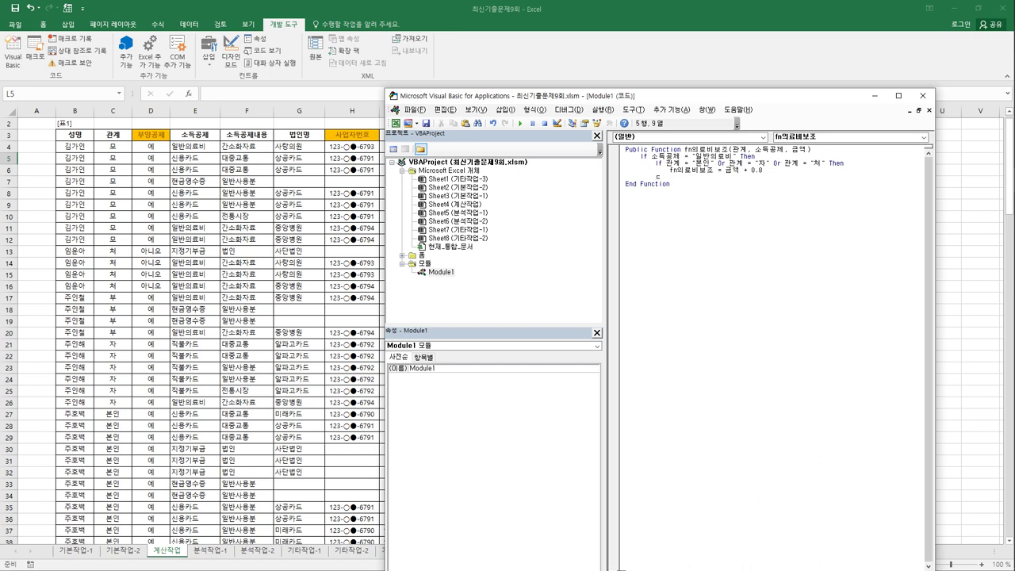
Add an Else branch to the nested If that reuses the copied assignment with the factor 0.5.
{"action": "type", "text": "else"}
{"action": "key", "text": "shift+End"}
{"action": "key", "text": "ctrl+c"}
{"action": "key", "text": "Down"}
{"action": "key", "text": "Return"}
{"action": "key", "text": "Tab"}
{"action": "key", "text": "ctrl+v"}
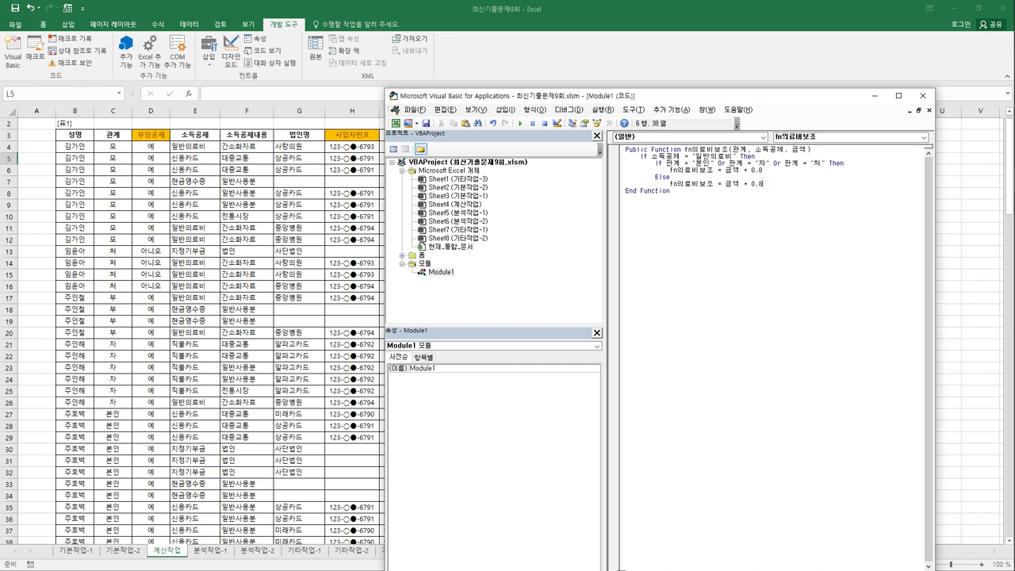
{"action": "left_click_drag", "start_coordinate": [758, 184], "coordinate": [762, 184]}
{"action": "type", "text": "5"}
Close the nested If with End If and start the Else branch of the outer If.
{"action": "key", "text": "Return"}
{"action": "key", "text": "BackSpace"}
{"action": "type", "text": "end if"}
{"action": "key", "text": "Return"}
{"action": "type", "text": "else"}
{"action": "key", "text": "Return"}
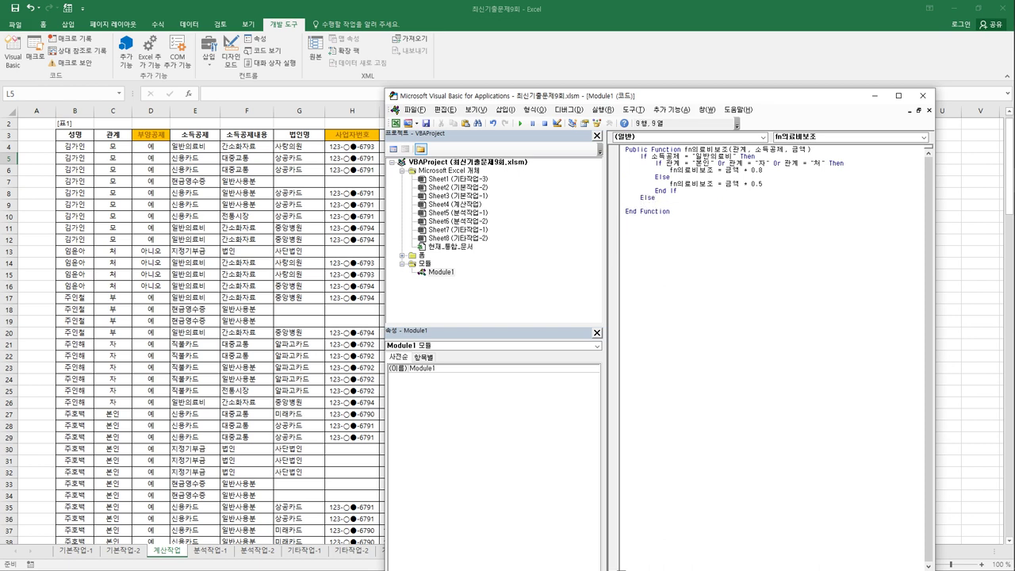
Assign fn의료비보조 = 0 in the outer Else branch, reusing the copied assignment line.
{"action": "key", "text": "ctrl+v"}
{"action": "key", "text": "shift+Left"}
{"action": "key", "text": "shift+Left"}
{"action": "key", "text": "shift+Left"}
{"action": "key", "text": "shift+Left"}
{"action": "key", "text": "shift+Left"}
{"action": "key", "text": "shift+Left"}
{"action": "key", "text": "shift+Left"}
{"action": "key", "text": "shift+Left"}
{"action": "key", "text": "shift+Left"}
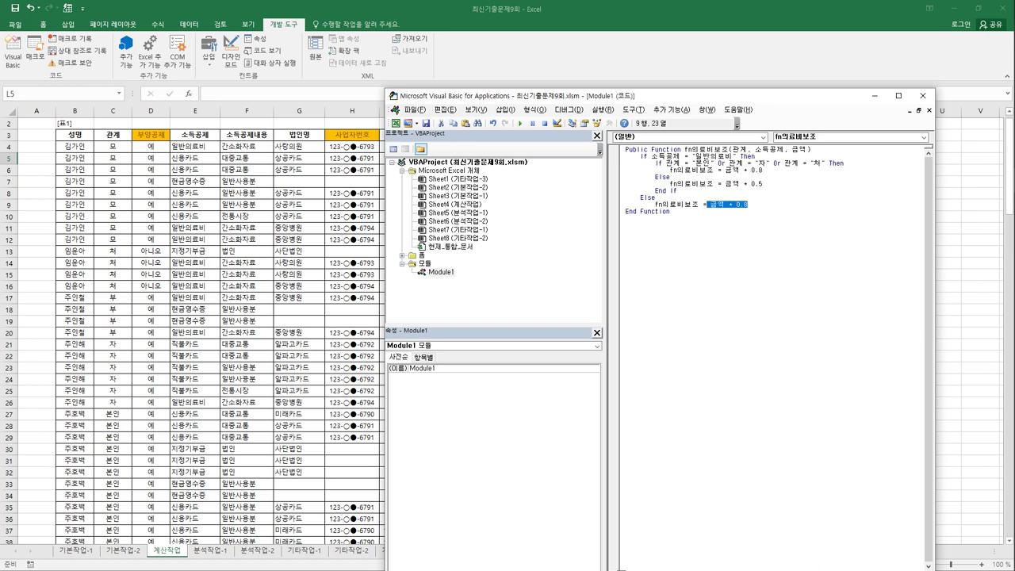
{"action": "type", "text": "이"}
Close the outer If with End If, leaving a blank line above and below the whole If block.
{"action": "key", "text": "Return"}
{"action": "type", "text": "ㄷ"}
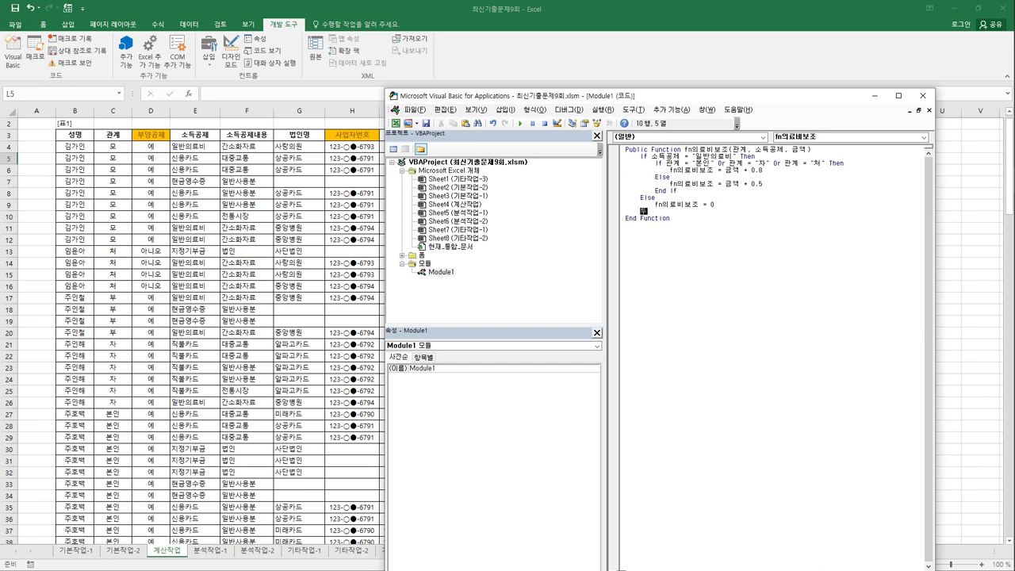
{"action": "key", "text": "BackSpace"}
{"action": "type", "text": "enif"}
{"action": "key", "text": "Return"}
{"action": "key", "text": "Up"}
{"action": "key", "text": "Up"}
{"action": "left_click", "coordinate": [641, 156]}
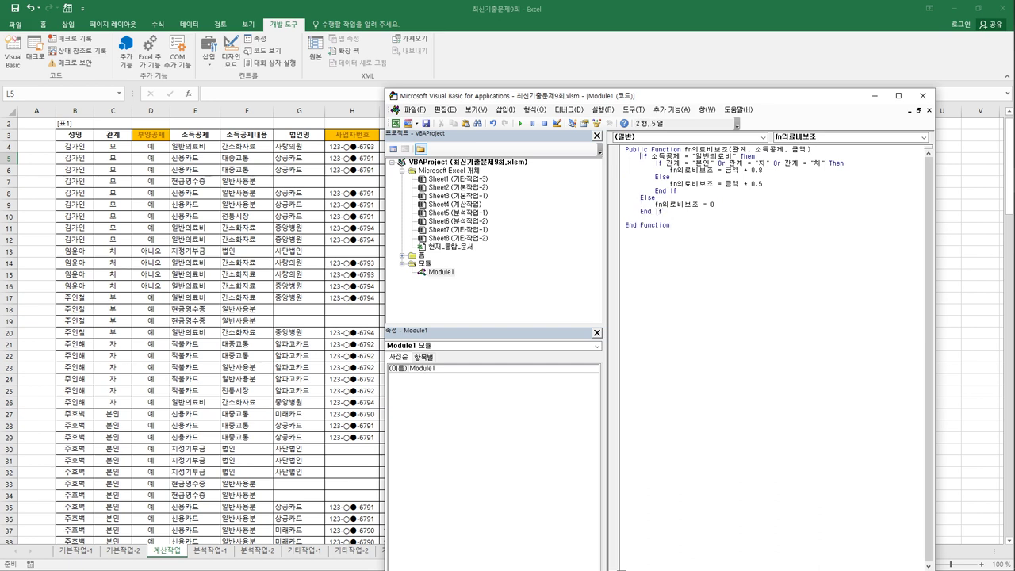
{"action": "key", "text": "Return"}
{"action": "key", "text": "shift+End"}
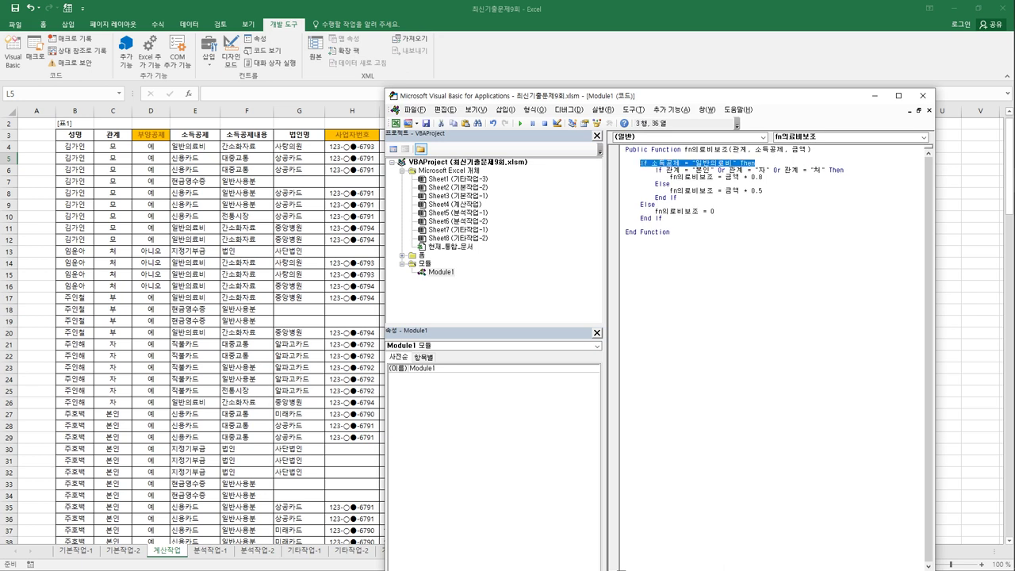
{"action": "left_click", "coordinate": [795, 169]}
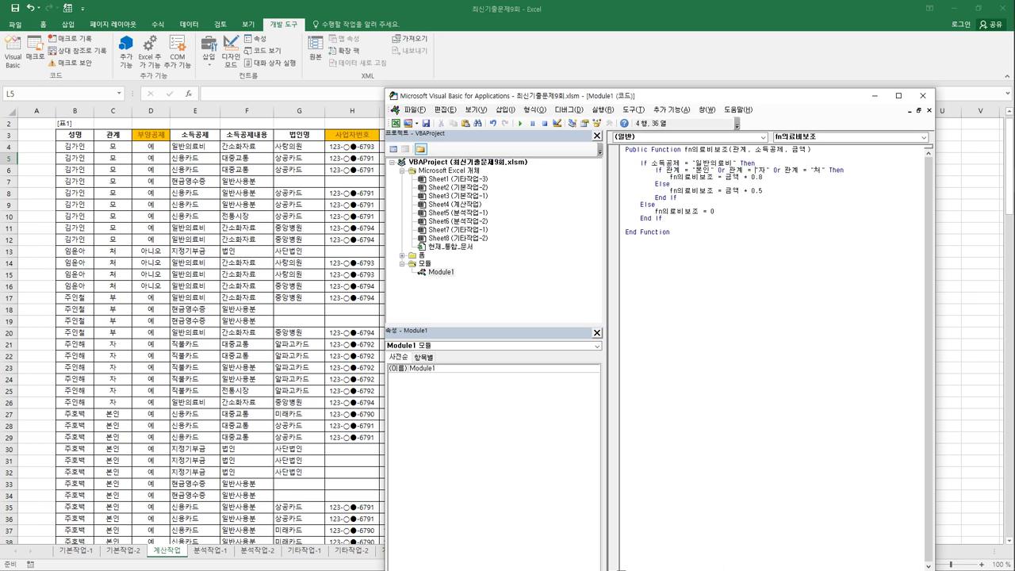
{"action": "left_click_drag", "start_coordinate": [655, 169], "coordinate": [678, 198]}
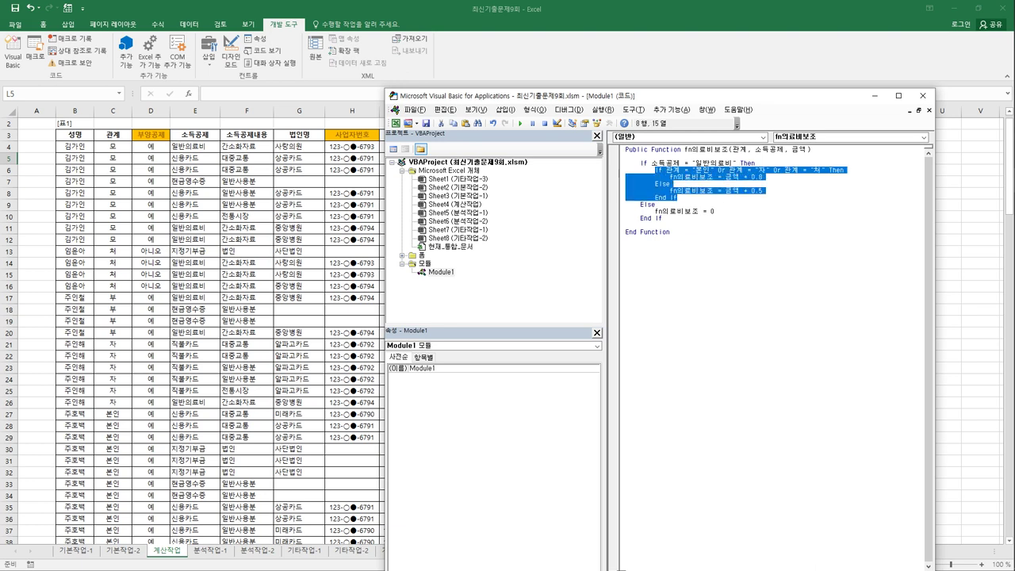
{"action": "left_click", "coordinate": [656, 204]}
{"action": "left_click", "coordinate": [678, 211]}
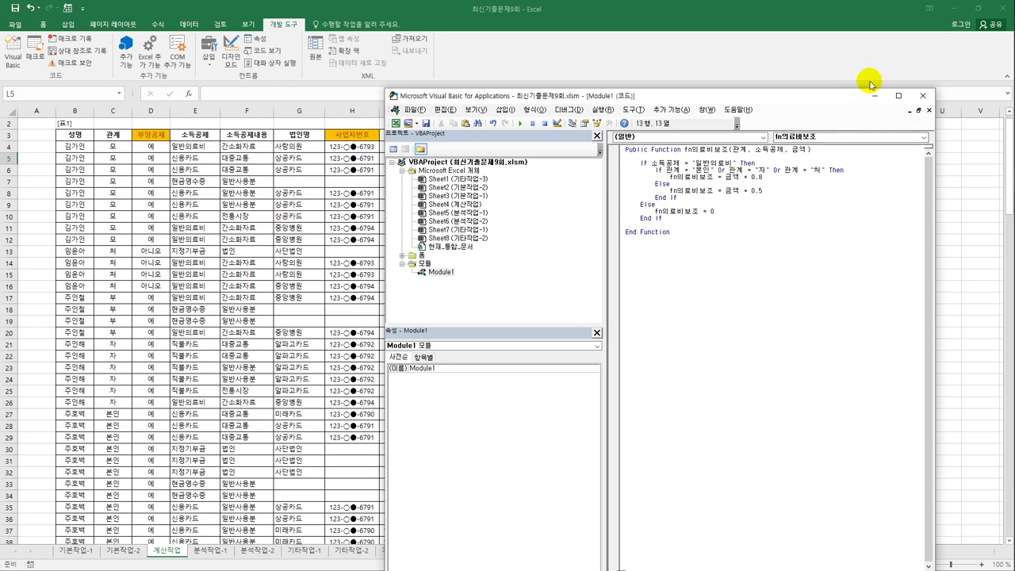
Close the code editor and insert the user-defined function fn의료비보조 into cell J4.
{"action": "left_click", "coordinate": [921, 96]}
{"action": "left_click", "coordinate": [463, 148]}
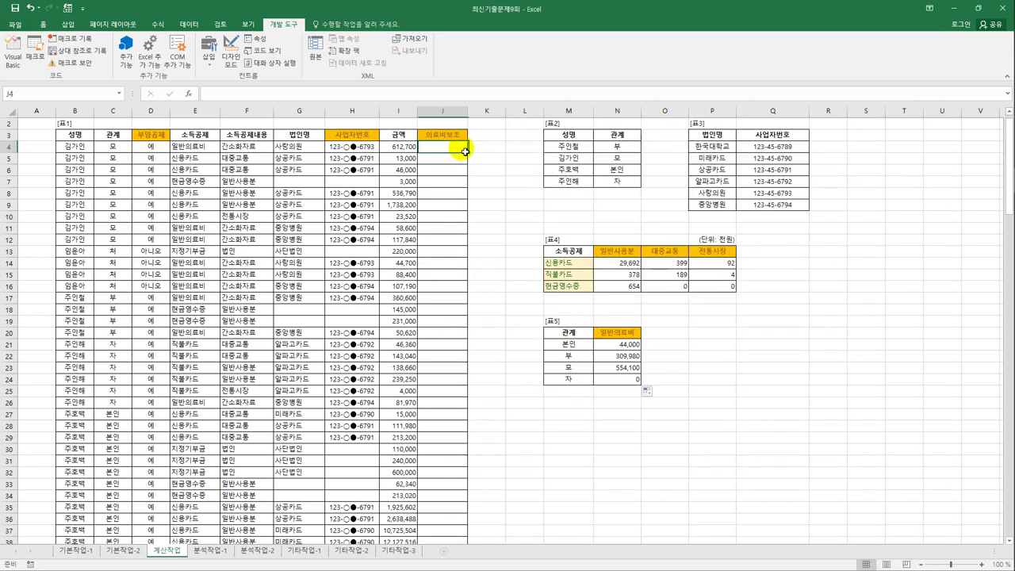
{"action": "left_click", "coordinate": [189, 93]}
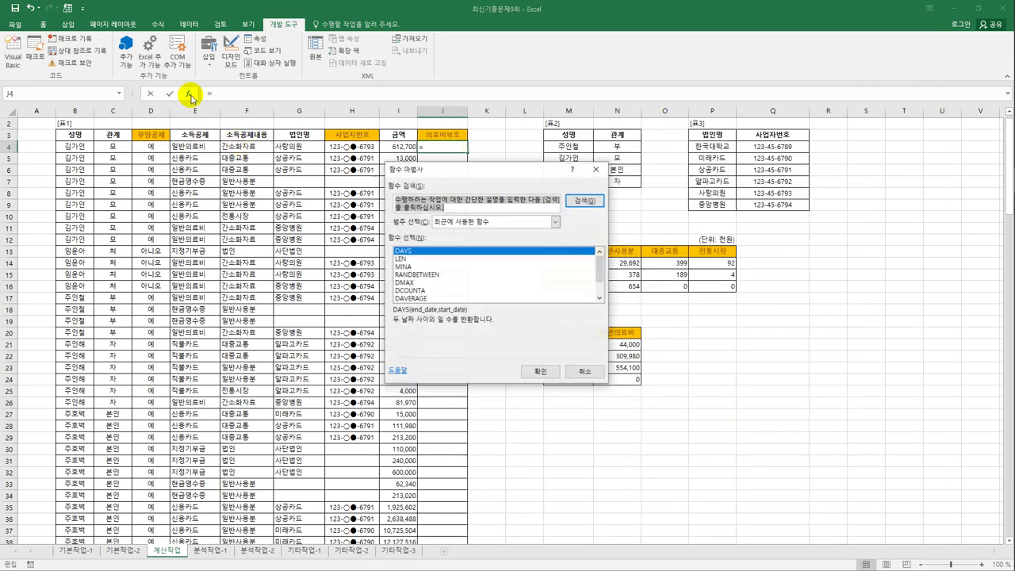
{"action": "left_click", "coordinate": [483, 221]}
{"action": "left_click", "coordinate": [472, 321]}
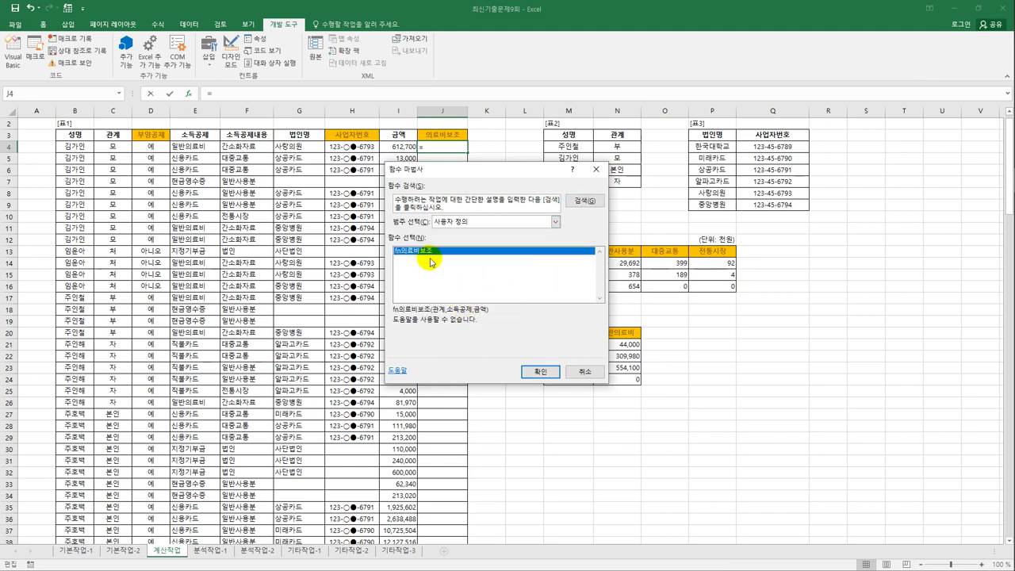
{"action": "left_click", "coordinate": [547, 372]}
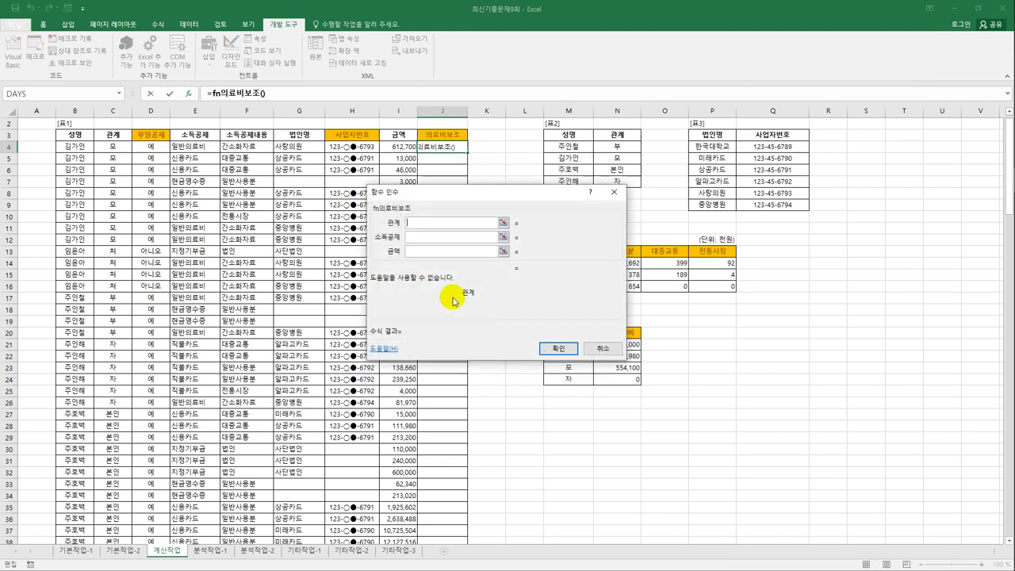
Set the function's arguments to 관계 C4, 소득공제 E4 and 금액 I4, and fill J4 down the 의료비보조 column.
{"action": "left_click", "coordinate": [113, 148]}
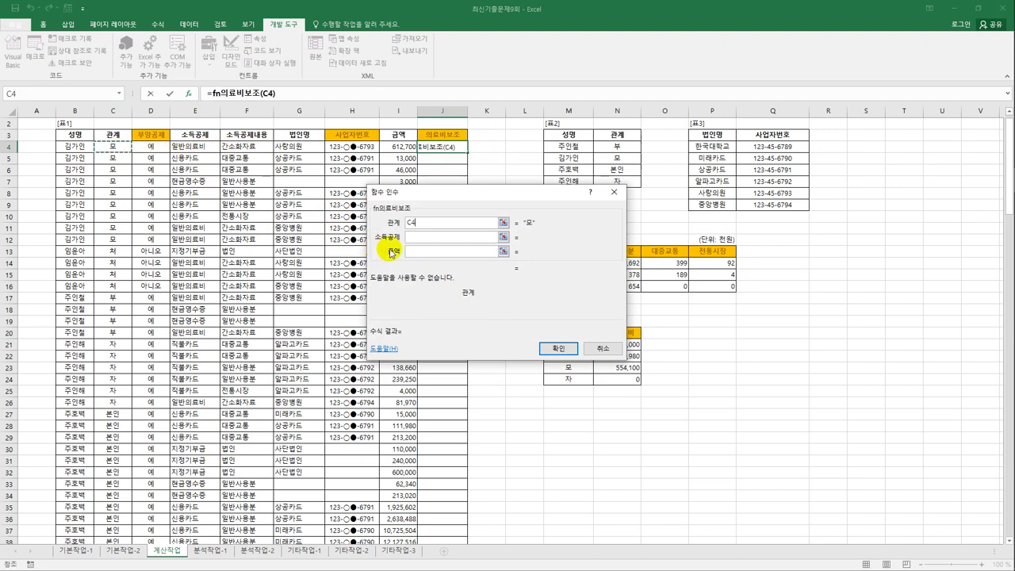
{"action": "left_click", "coordinate": [427, 245]}
{"action": "left_click", "coordinate": [207, 146]}
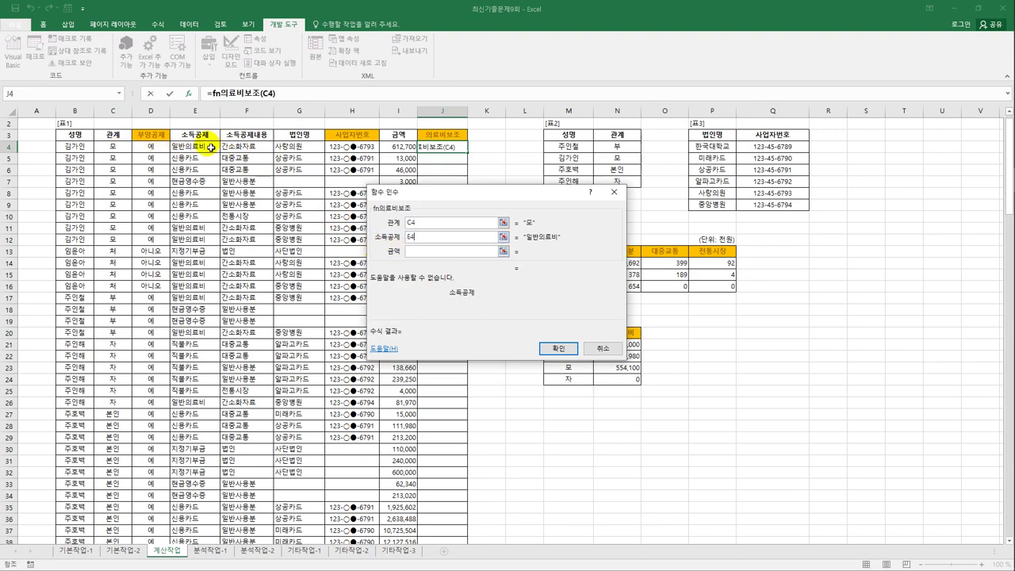
{"action": "left_click", "coordinate": [416, 251]}
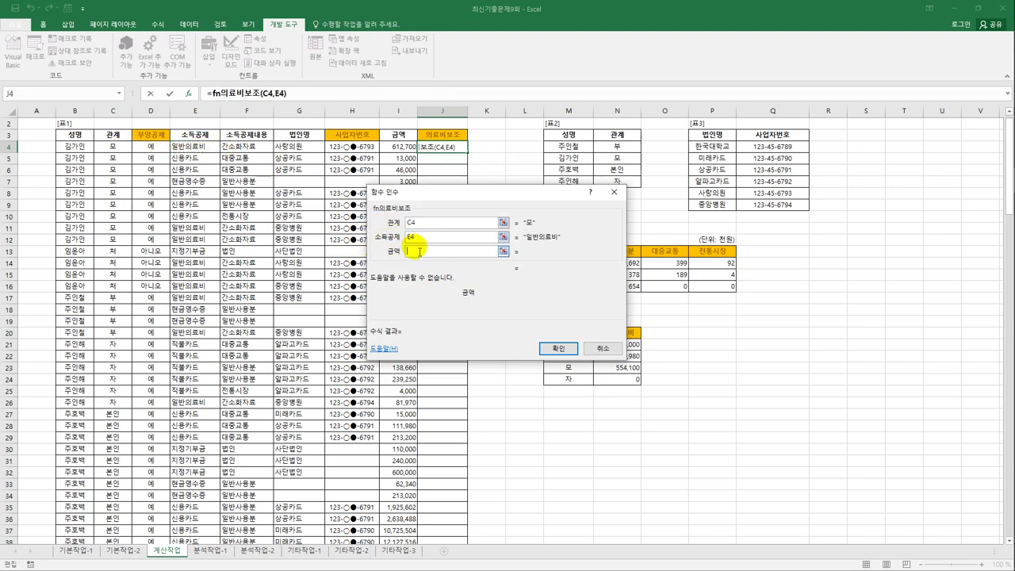
{"action": "left_click", "coordinate": [394, 148]}
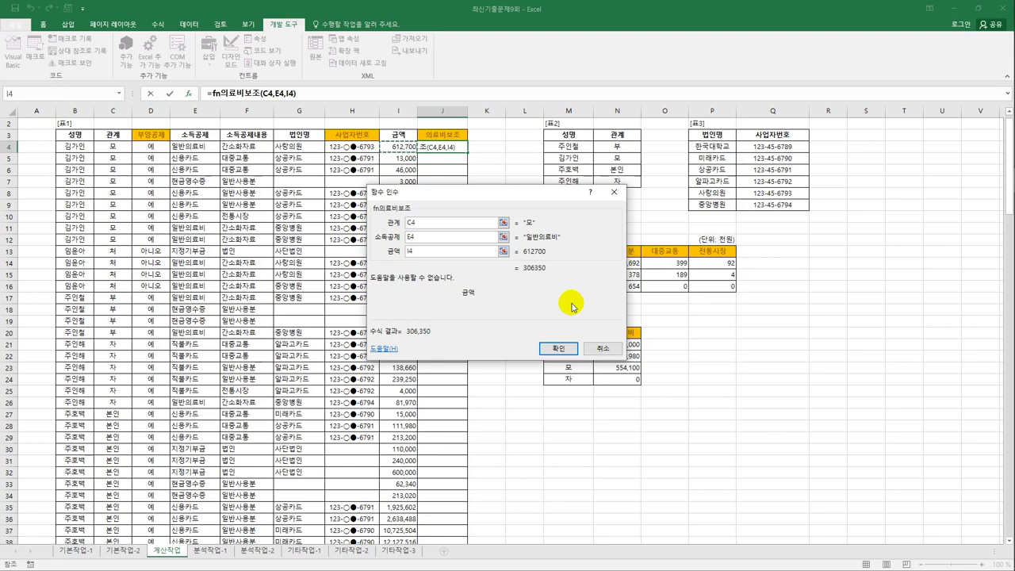
{"action": "left_click", "coordinate": [572, 349]}
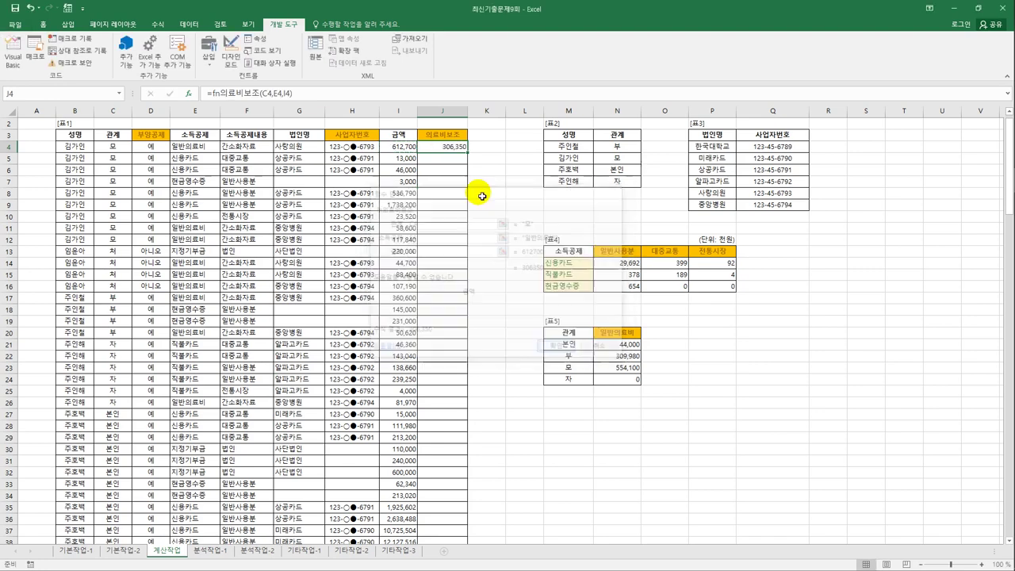
{"action": "double_click", "coordinate": [468, 153]}
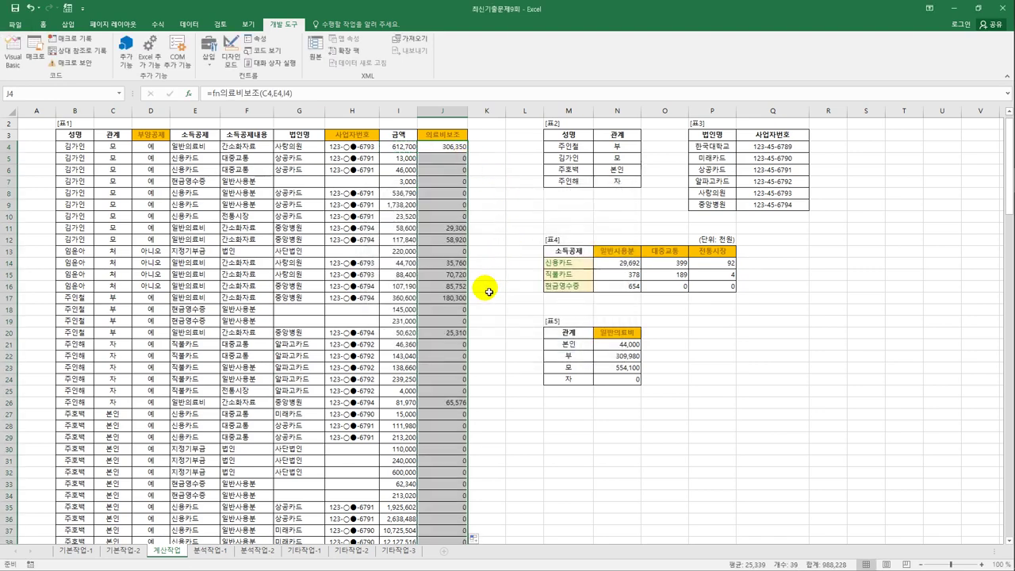
On the 분석작업-1 sheet, start a Microsoft Query external data import at cell B2.
{"action": "left_click", "coordinate": [212, 550]}
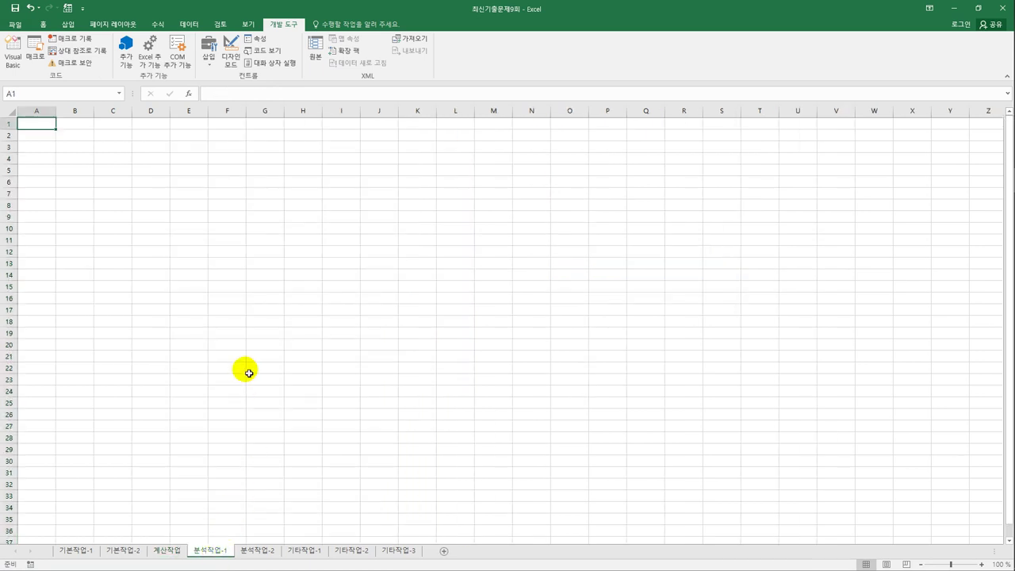
{"action": "left_click", "coordinate": [87, 141]}
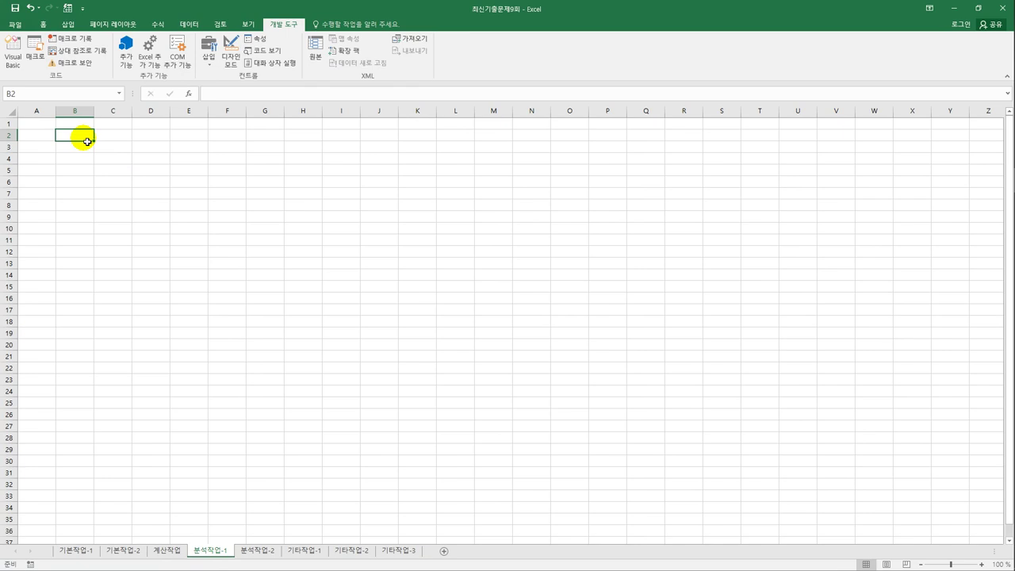
{"action": "left_click", "coordinate": [178, 27]}
{"action": "left_click", "coordinate": [86, 57]}
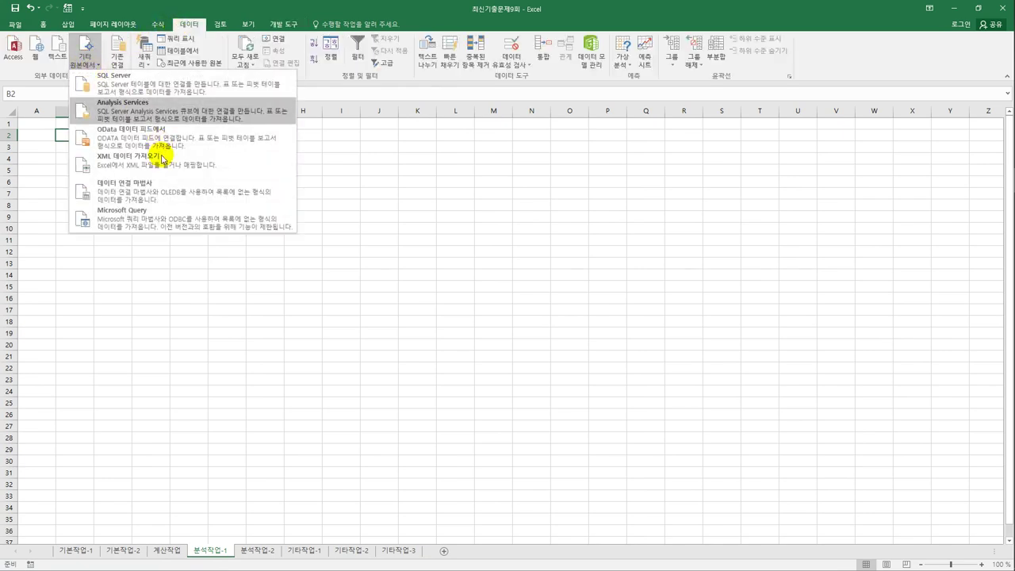
{"action": "left_click", "coordinate": [157, 217]}
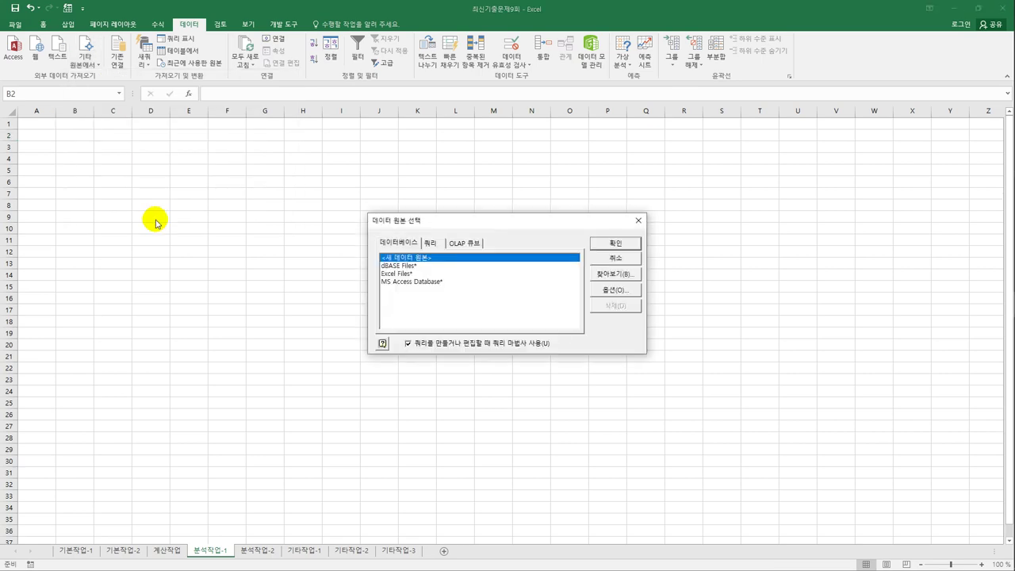
Choose MS Access Database as the query's data source and connect to 생활기상정보.accdb.
{"action": "left_click", "coordinate": [436, 282]}
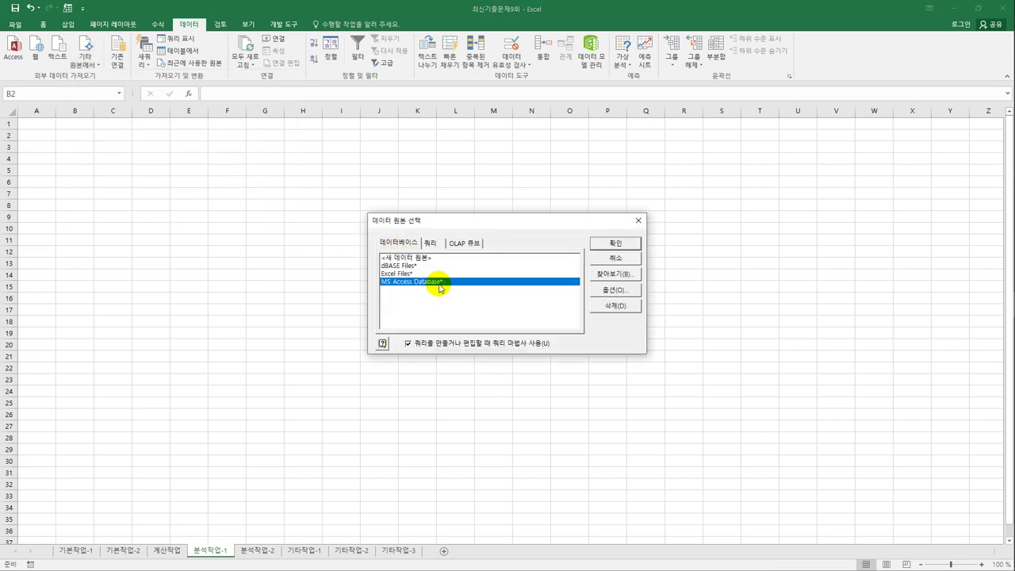
{"action": "left_click", "coordinate": [603, 249]}
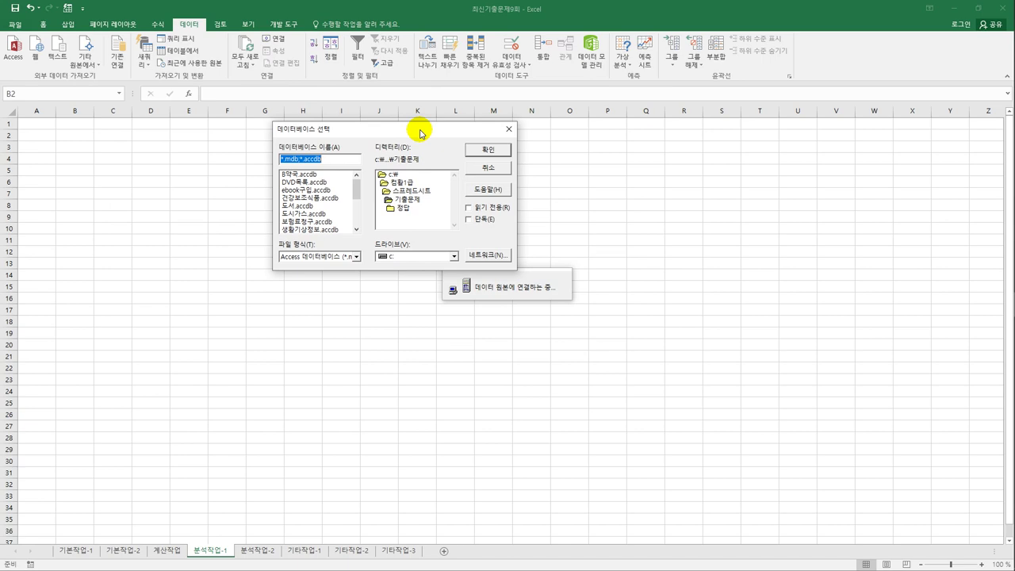
{"action": "left_click", "coordinate": [330, 230]}
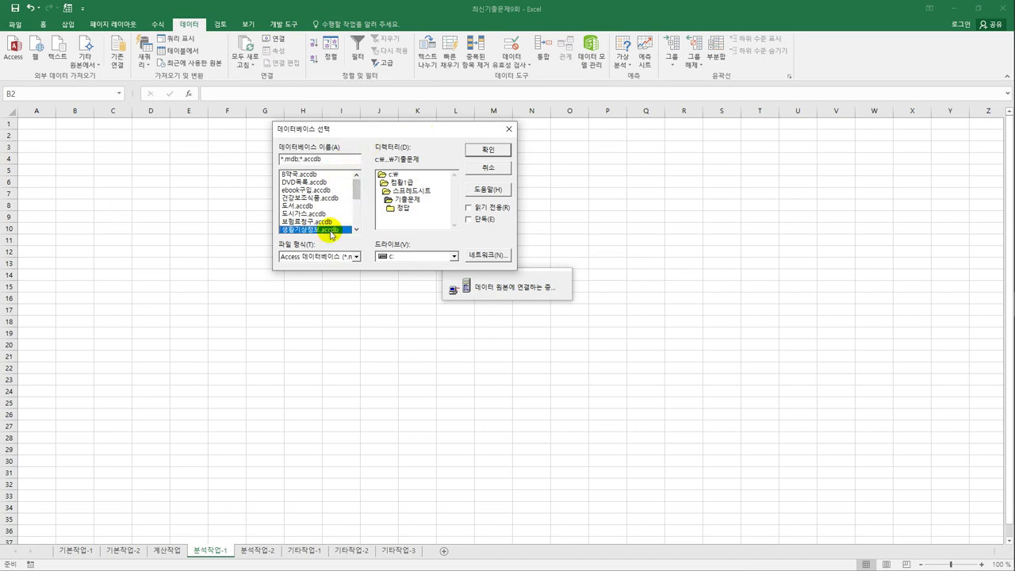
{"action": "left_click", "coordinate": [491, 154]}
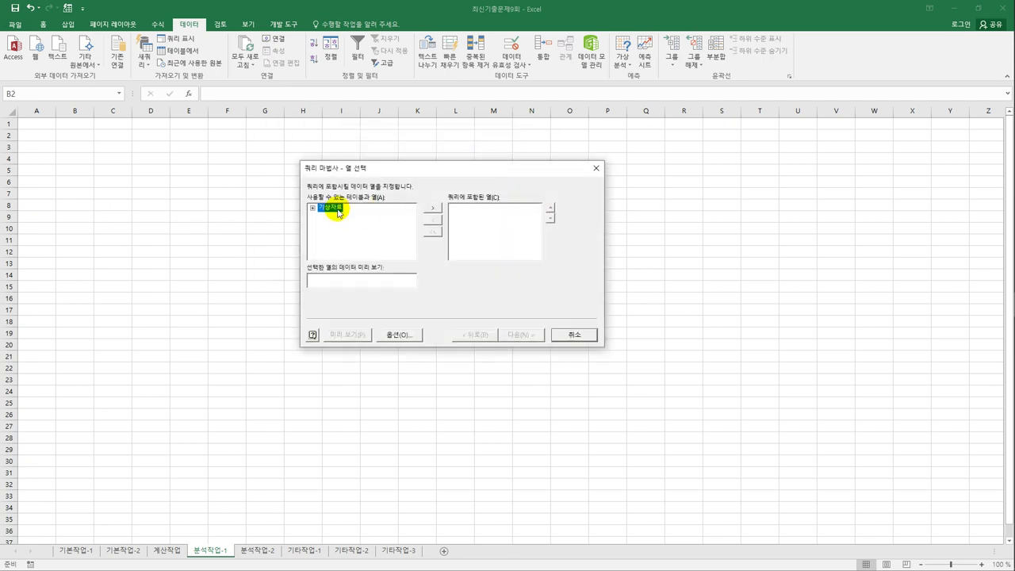
Expand the 기상자료 table and add its 지역 and 기상 columns, in that order, to the query.
{"action": "double_click", "coordinate": [337, 210]}
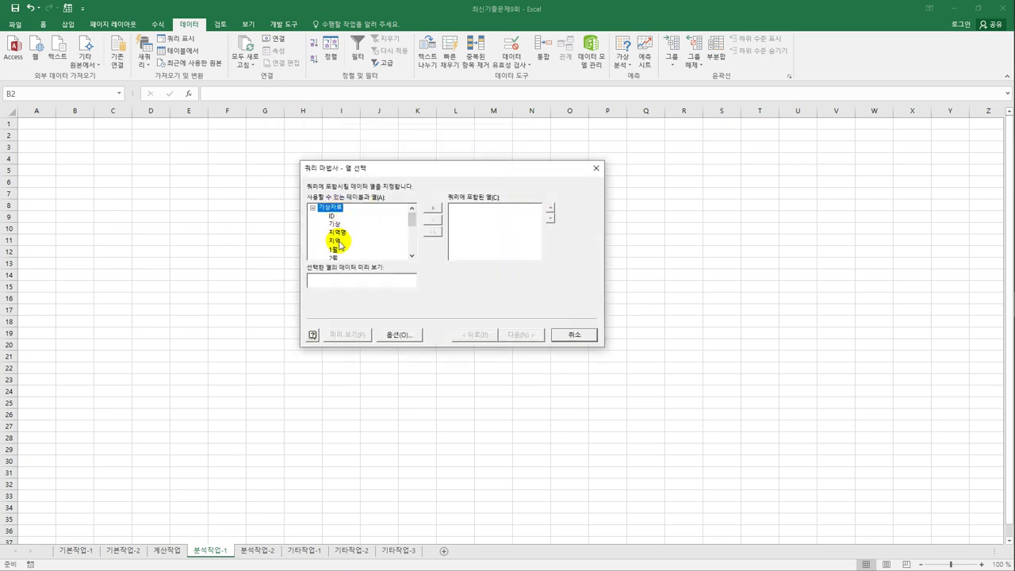
{"action": "double_click", "coordinate": [334, 240]}
{"action": "double_click", "coordinate": [334, 224]}
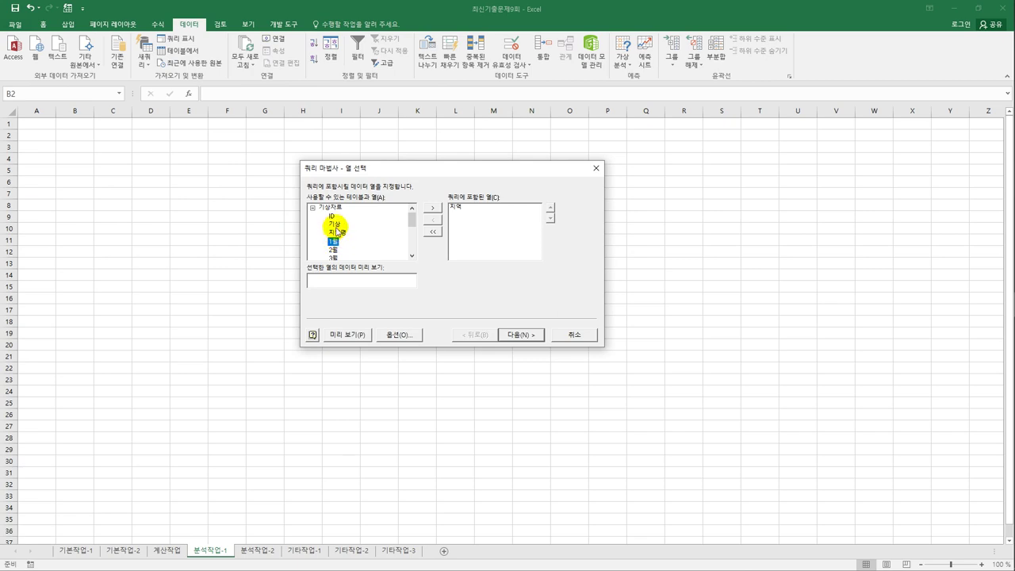
Add the month columns 1월, 2월, 3월, 4월, 5월 and 12월 to the query and proceed to the data filter page.
{"action": "double_click", "coordinate": [334, 232]}
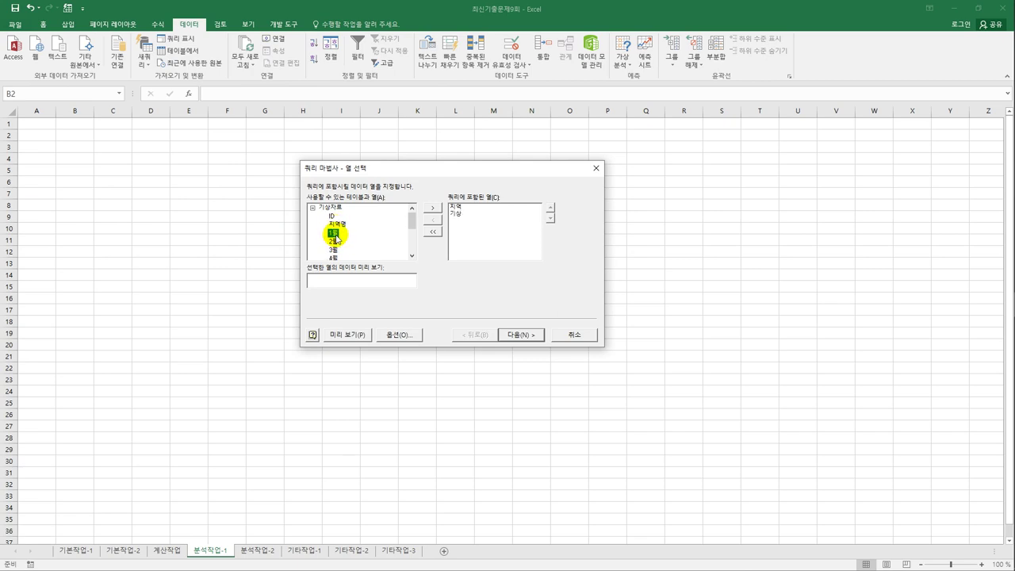
{"action": "double_click", "coordinate": [334, 234]}
{"action": "double_click", "coordinate": [334, 233]}
{"action": "double_click", "coordinate": [334, 234]}
{"action": "double_click", "coordinate": [334, 234]}
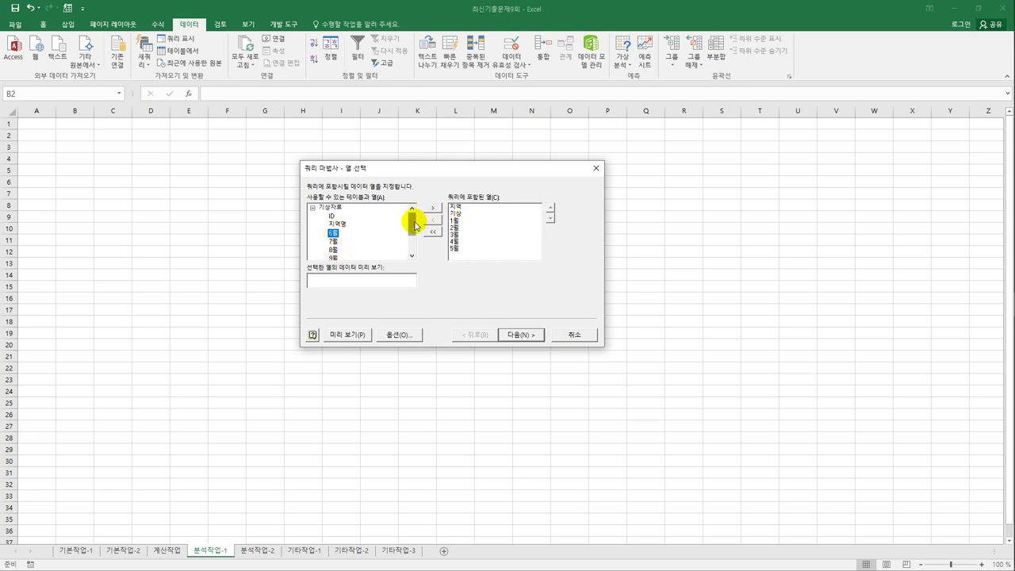
{"action": "left_click_drag", "start_coordinate": [413, 223], "coordinate": [413, 241]}
{"action": "double_click", "coordinate": [334, 250]}
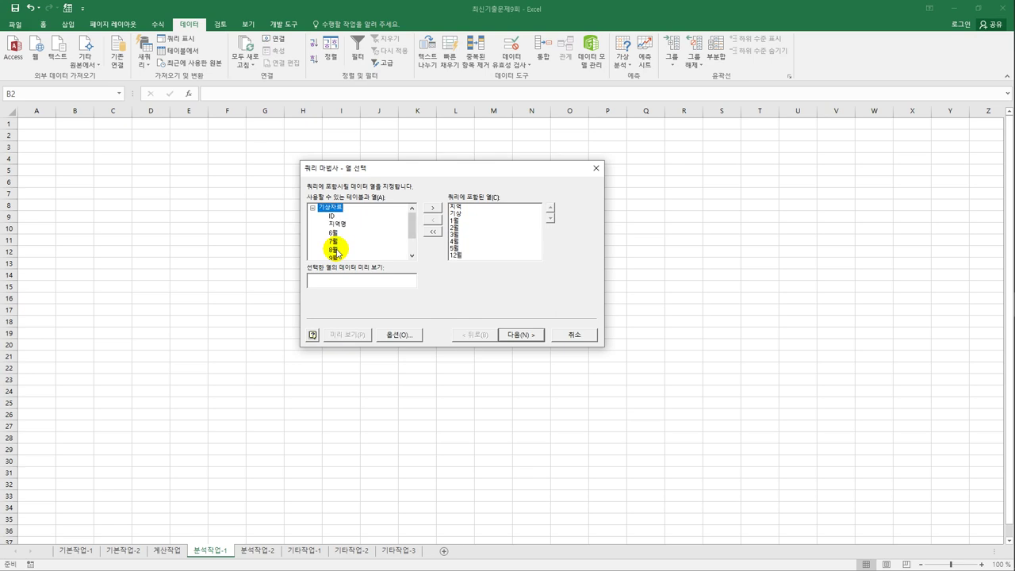
{"action": "left_click", "coordinate": [516, 334]}
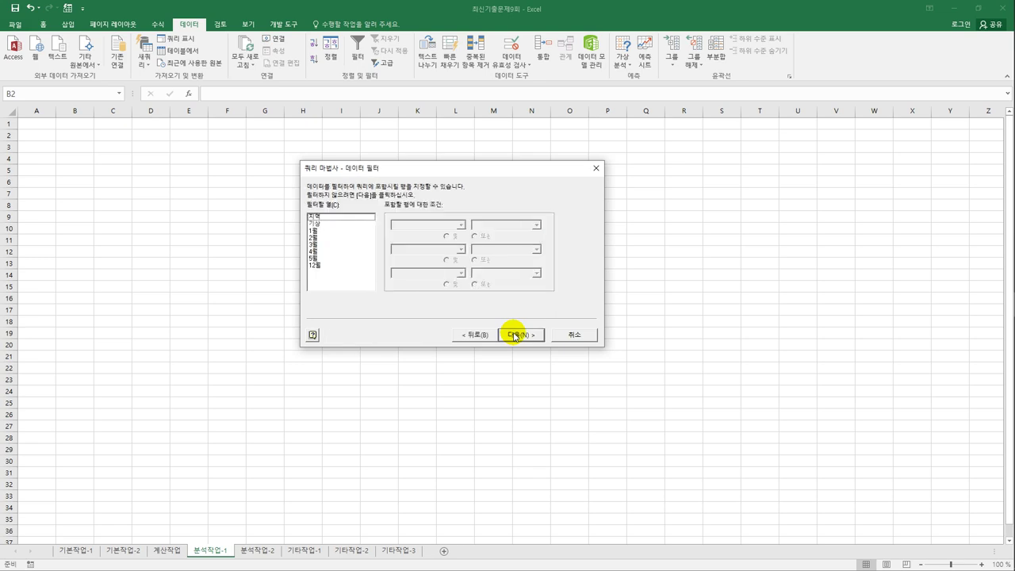
Finish the query without filtering or sorting and import the data as a PivotTable report at cell B2 of the existing worksheet.
{"action": "left_click", "coordinate": [516, 335]}
{"action": "left_click", "coordinate": [516, 335]}
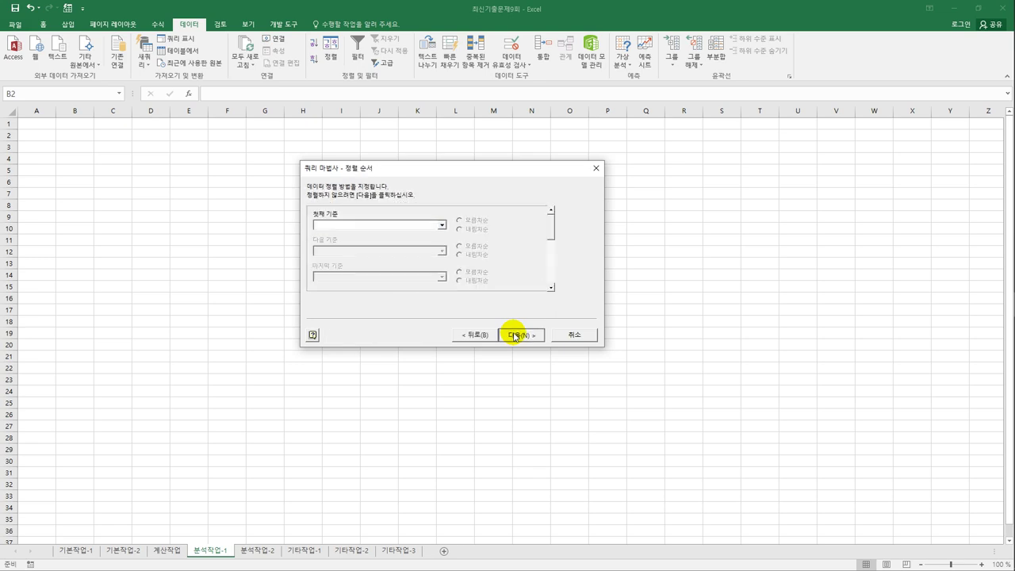
{"action": "left_click", "coordinate": [515, 335]}
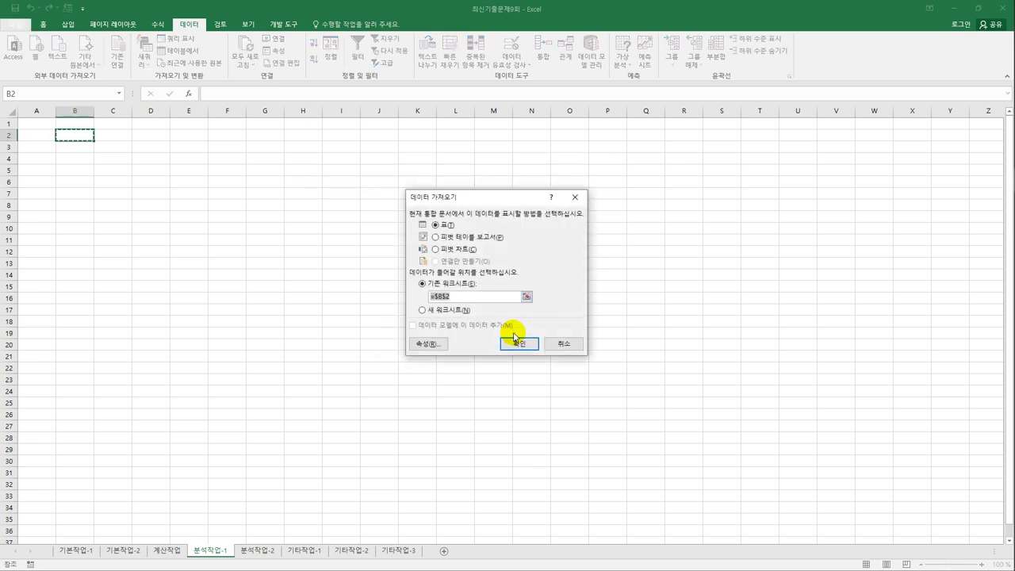
{"action": "left_click", "coordinate": [467, 238]}
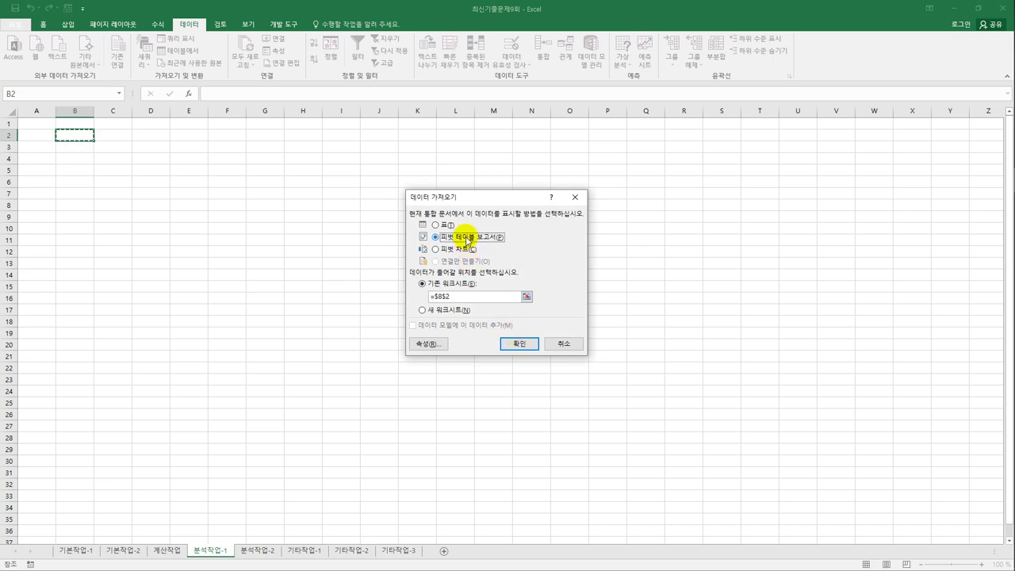
{"action": "left_click", "coordinate": [516, 345]}
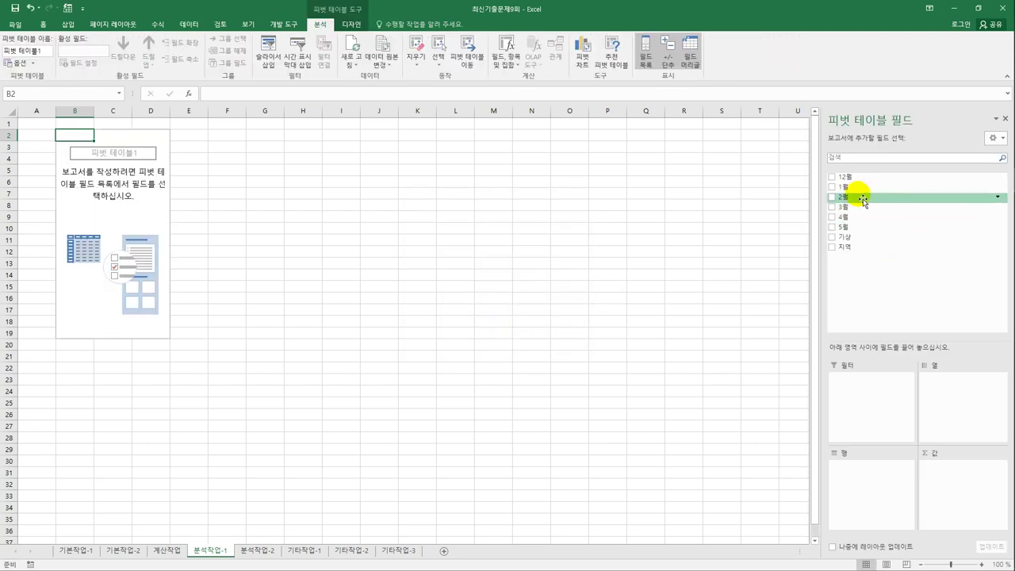
Place the 지역 field in the pivot table's rows and the 기상 field in its columns.
{"action": "left_click_drag", "start_coordinate": [846, 253], "coordinate": [861, 476]}
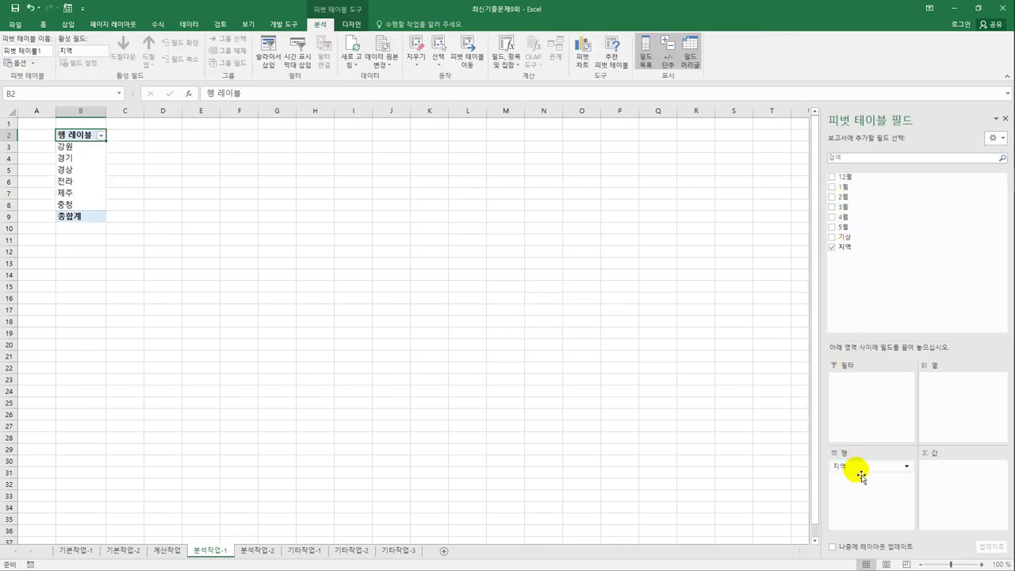
{"action": "left_click_drag", "start_coordinate": [846, 237], "coordinate": [946, 418]}
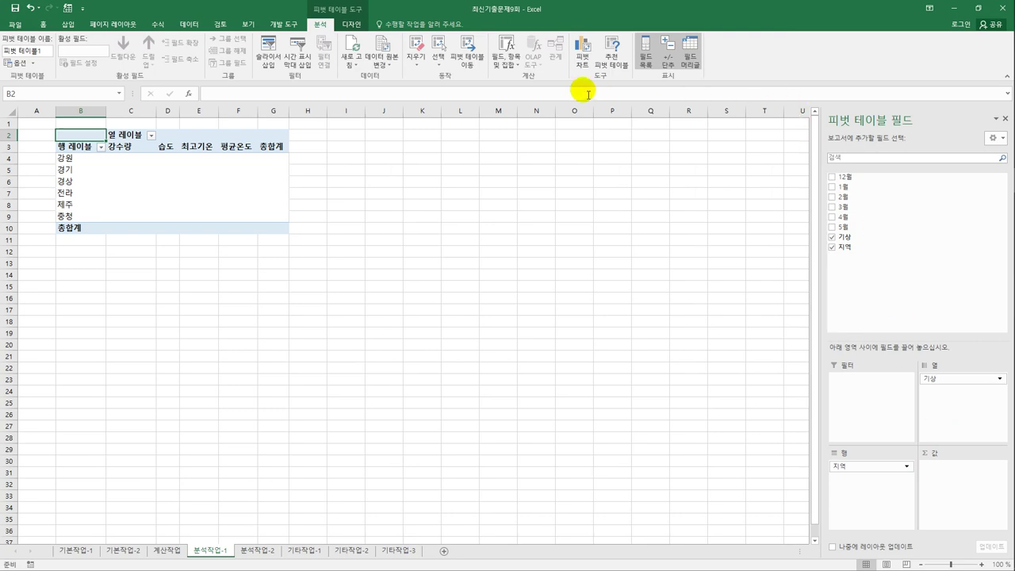
Start inserting a calculated field in the pivot table and name it 겨울기상.
{"action": "left_click", "coordinate": [507, 58]}
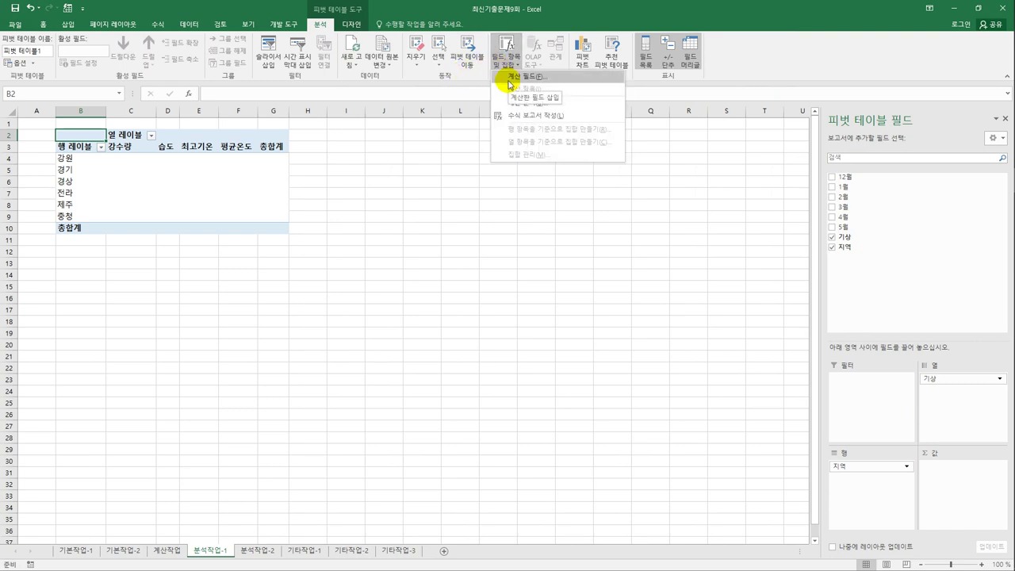
{"action": "left_click", "coordinate": [510, 77]}
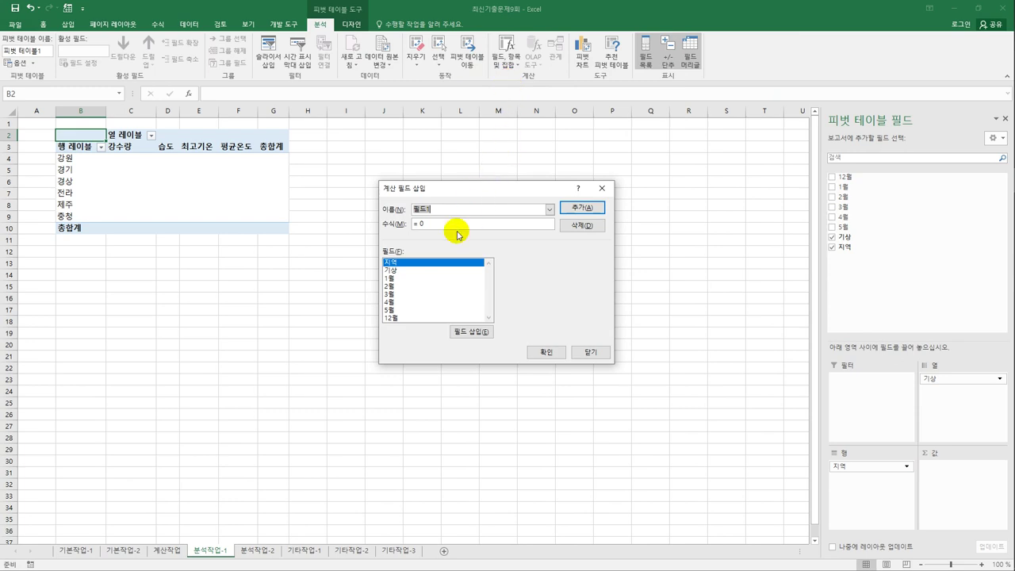
{"action": "key", "text": "BackSpace"}
{"action": "key", "text": "BackSpace"}
{"action": "key", "text": "BackSpace"}
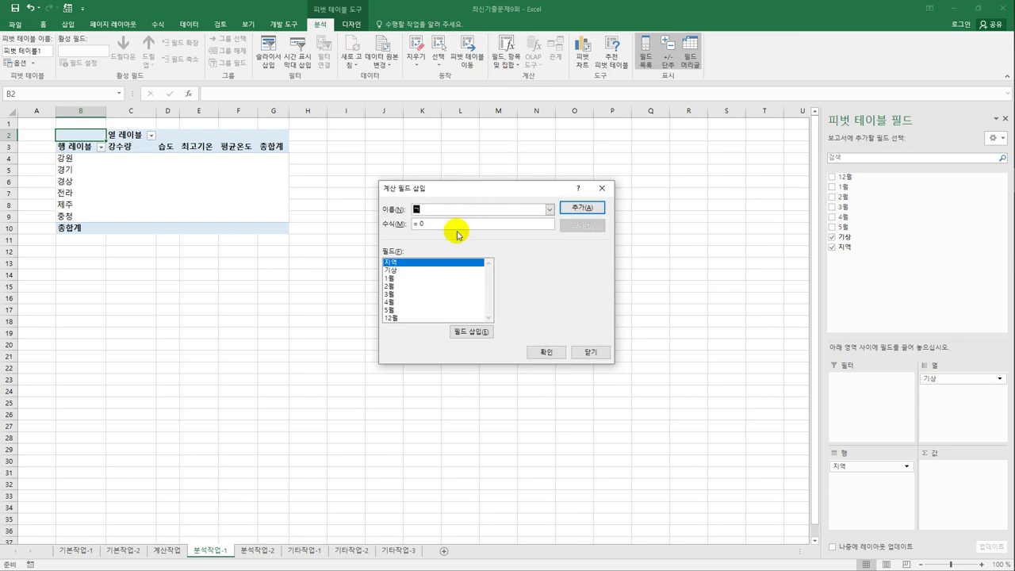
{"action": "type", "text": "겨울기상"}
{"action": "key", "text": "Tab"}
Define the 겨울기상 formula as = '12월'+'1월'+'2월' and add the calculated field.
{"action": "type", "text": "="}
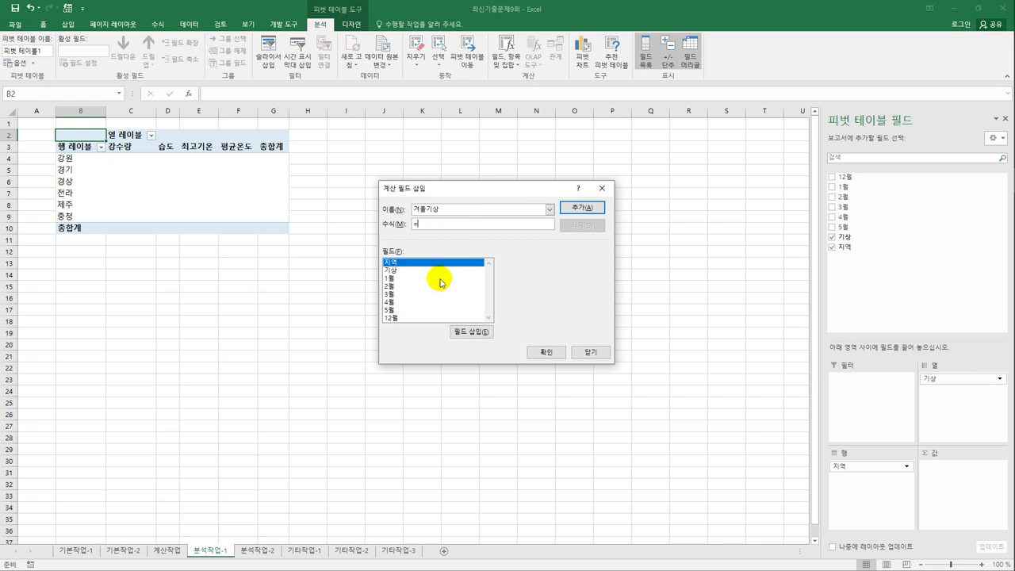
{"action": "double_click", "coordinate": [395, 318]}
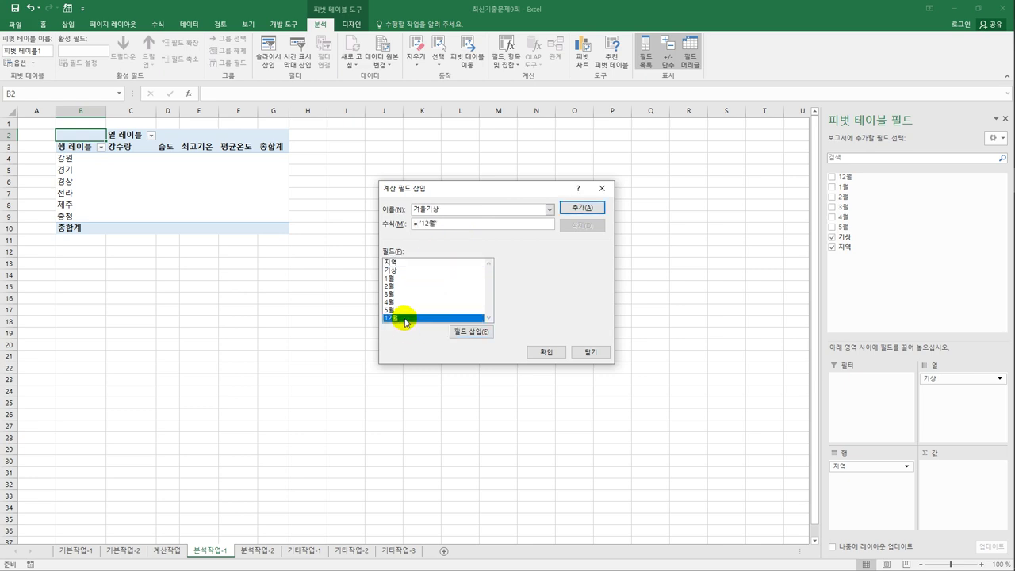
{"action": "type", "text": "+"}
{"action": "double_click", "coordinate": [397, 278]}
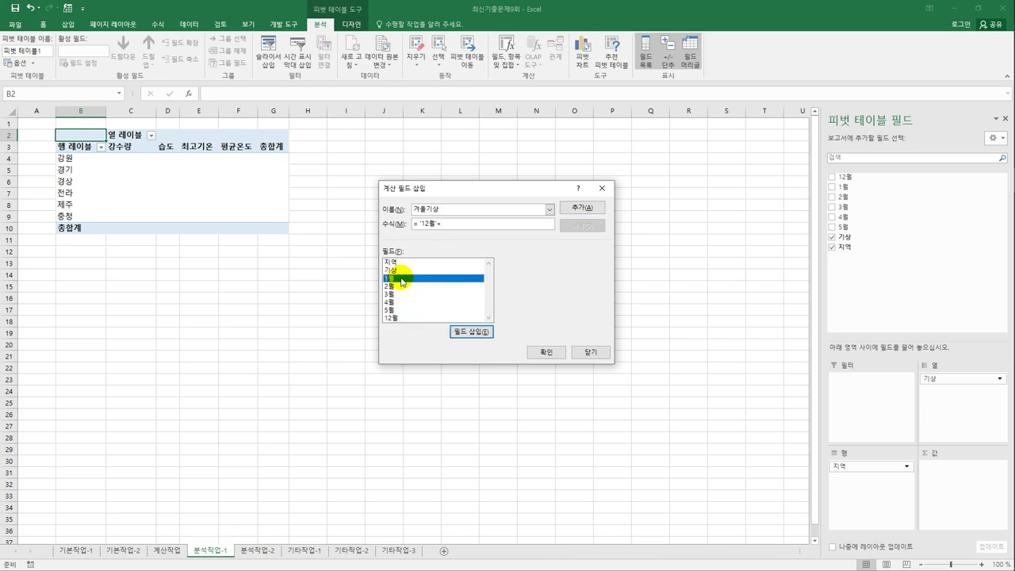
{"action": "type", "text": "+"}
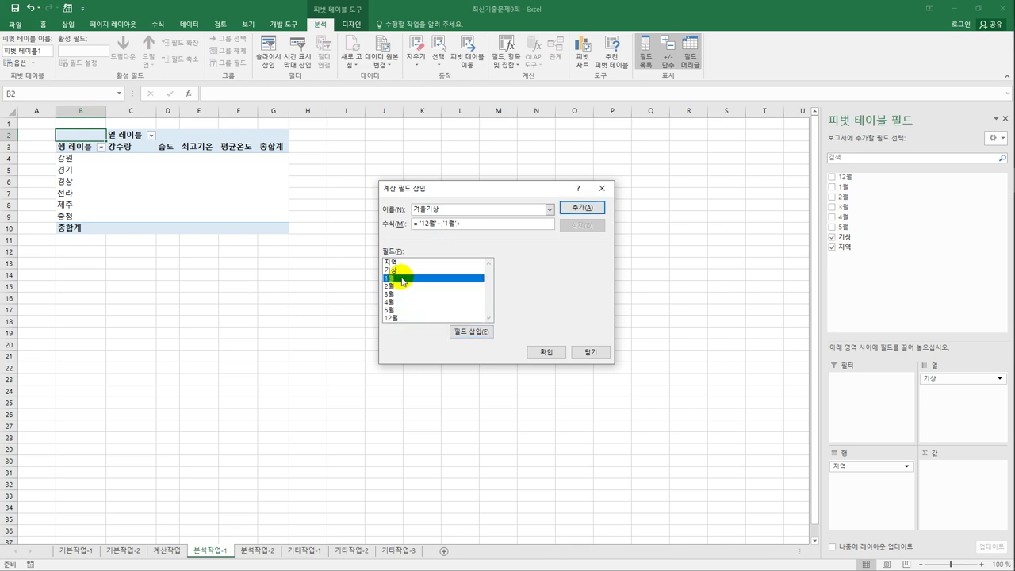
{"action": "double_click", "coordinate": [402, 286]}
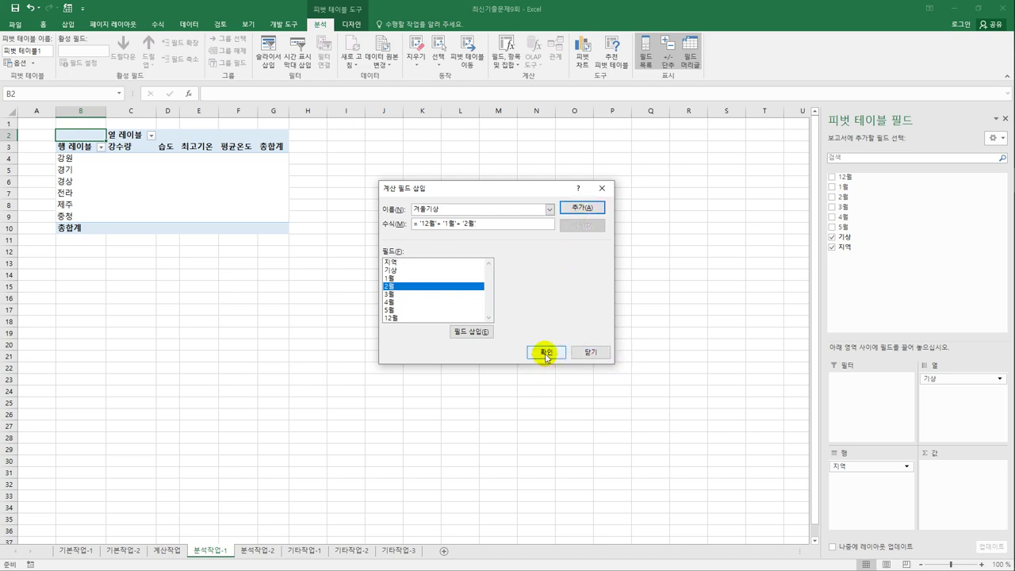
{"action": "left_click", "coordinate": [581, 209]}
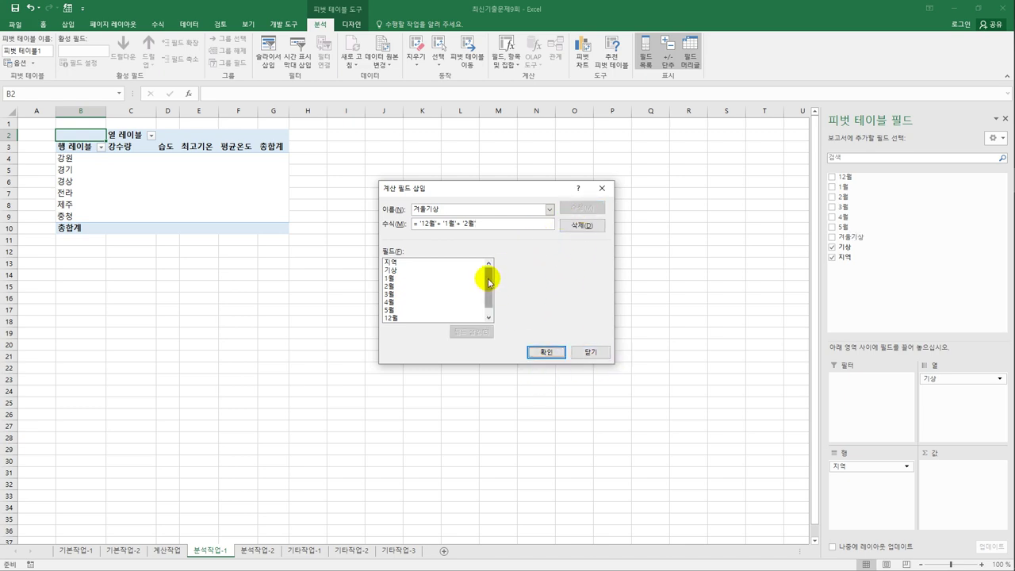
Add a second calculated field named 봄기상 with the formula = '3월'+'4월'+'5월', and finish inserting the calculated fields.
{"action": "left_click_drag", "start_coordinate": [456, 210], "coordinate": [402, 212]}
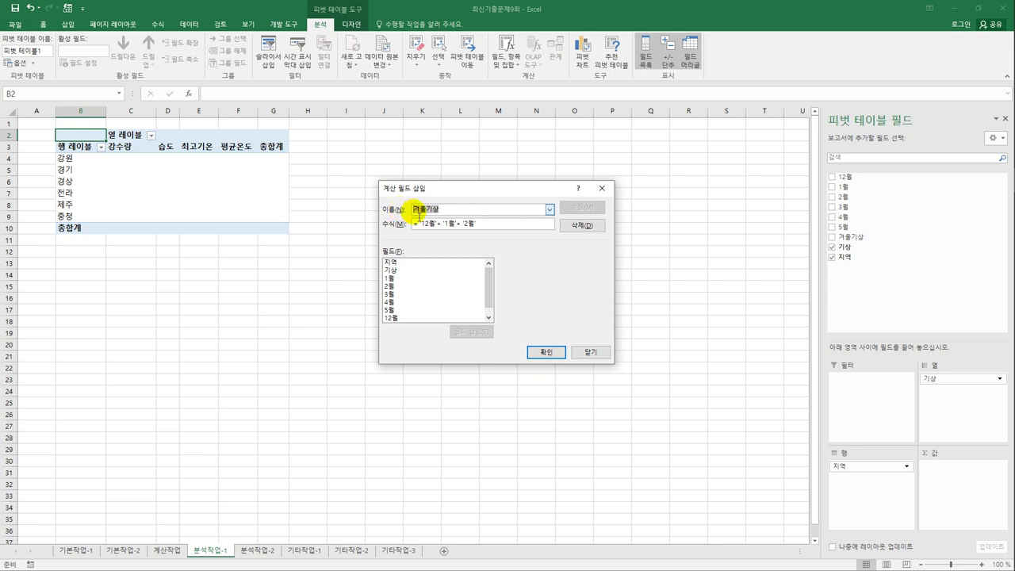
{"action": "type", "text": "봄기상"}
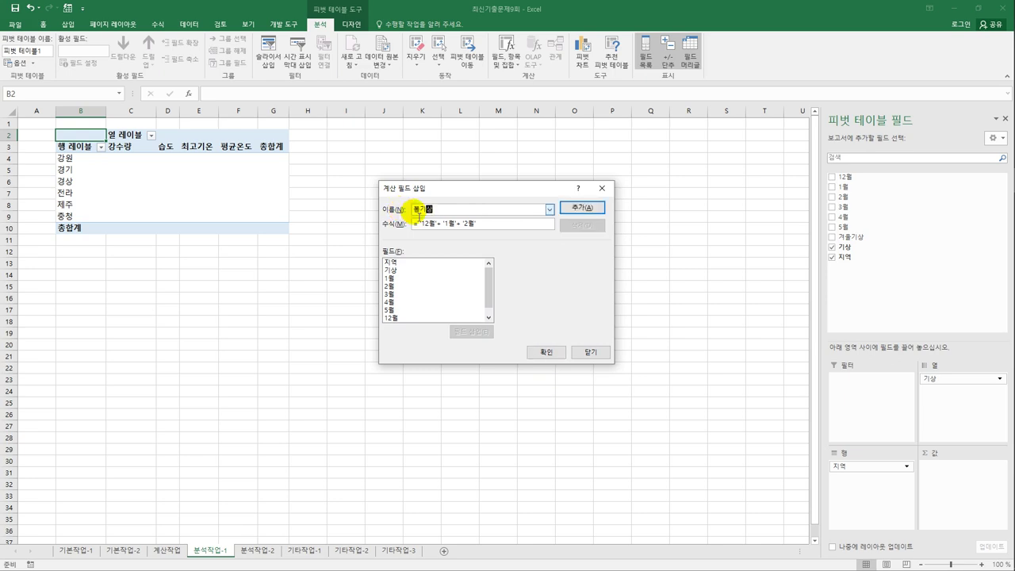
{"action": "left_click_drag", "start_coordinate": [474, 225], "coordinate": [413, 224]}
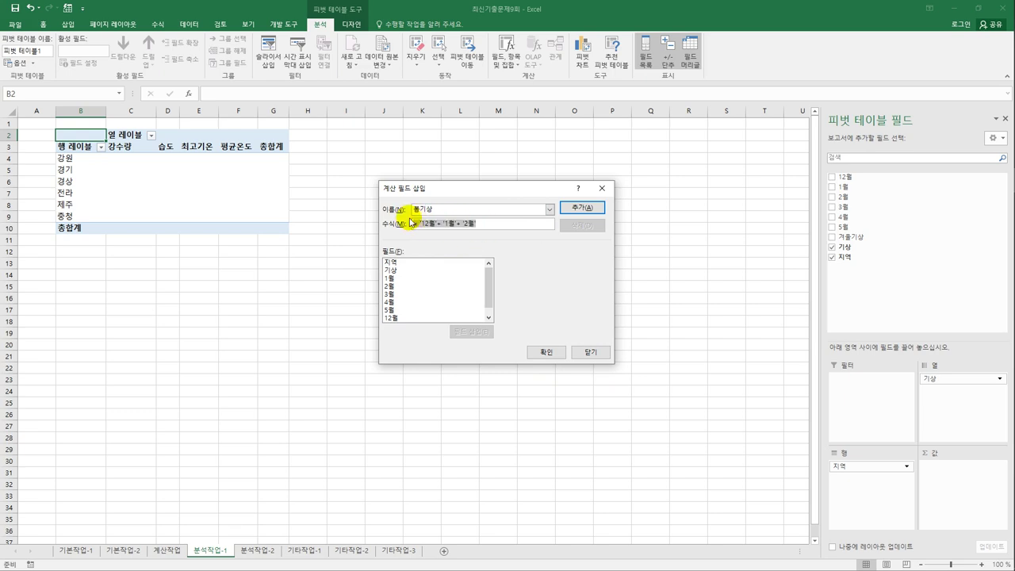
{"action": "type", "text": "="}
{"action": "double_click", "coordinate": [400, 295]}
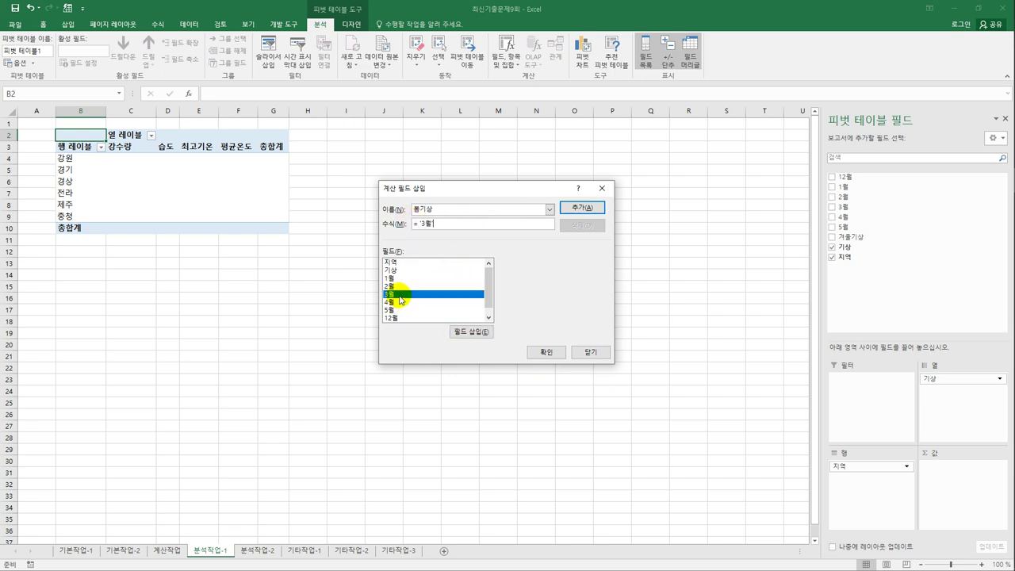
{"action": "type", "text": "+"}
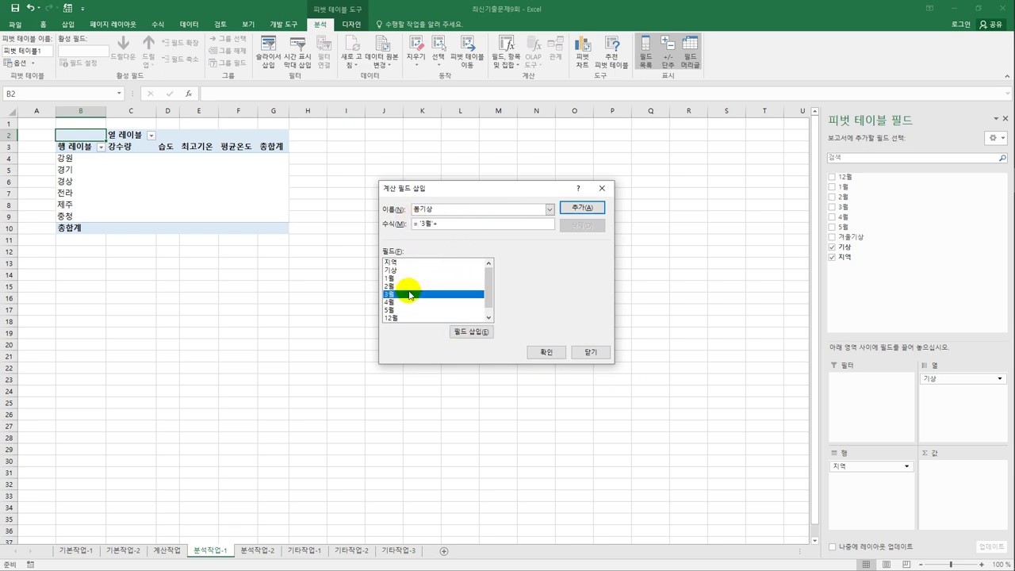
{"action": "double_click", "coordinate": [412, 302]}
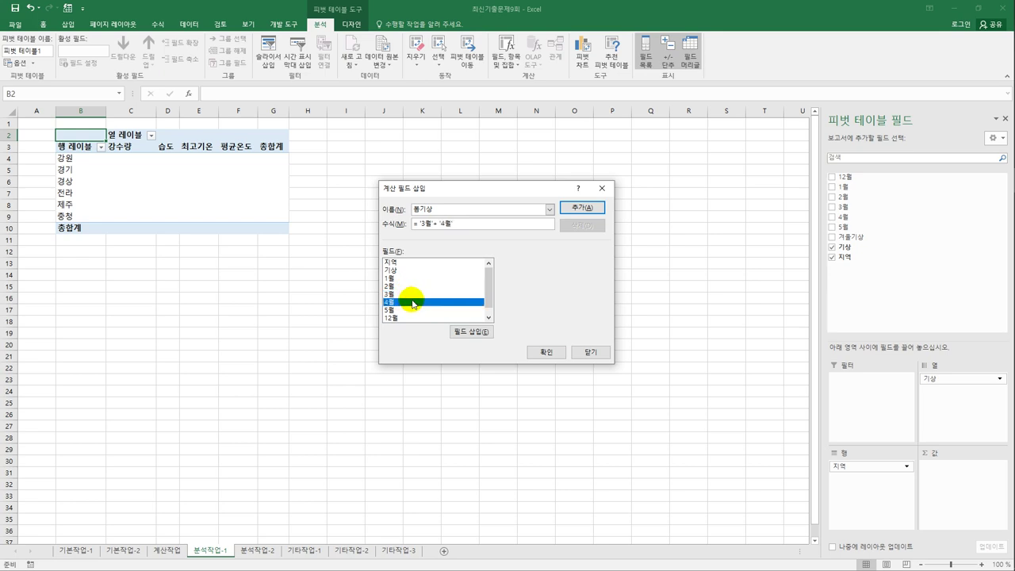
{"action": "type", "text": "+"}
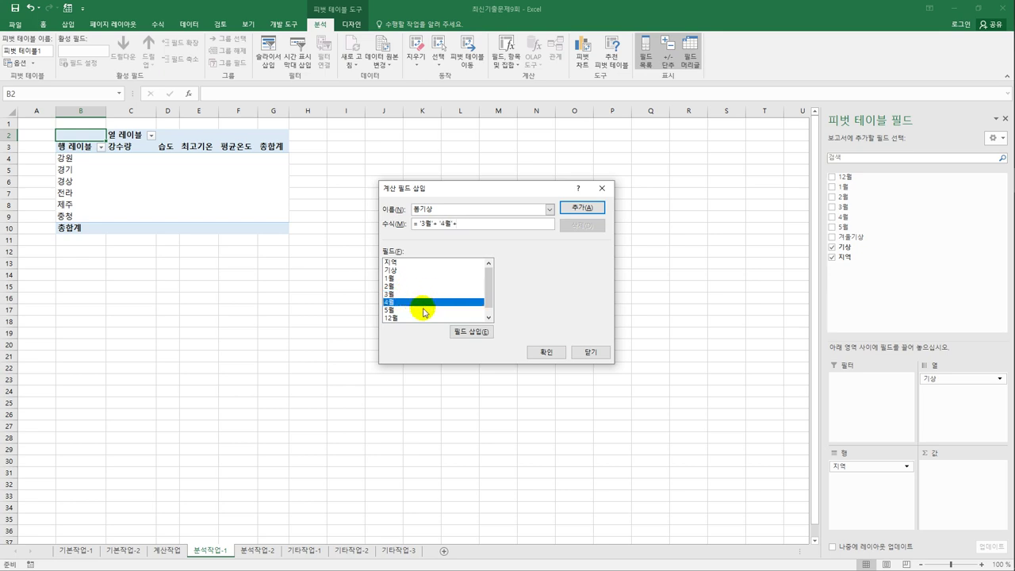
{"action": "double_click", "coordinate": [421, 310]}
{"action": "left_click", "coordinate": [577, 207]}
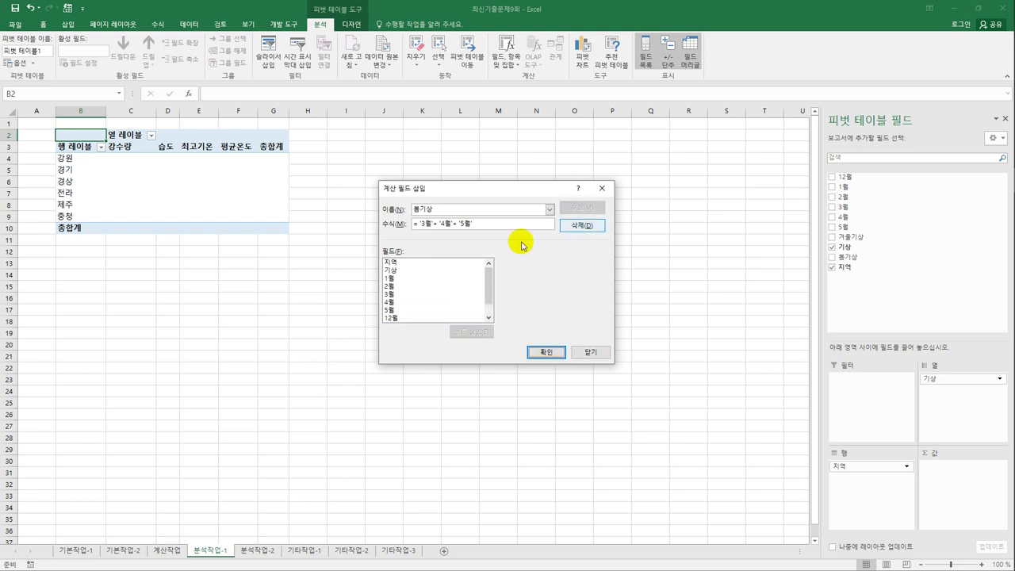
{"action": "left_click_drag", "start_coordinate": [485, 284], "coordinate": [489, 305]}
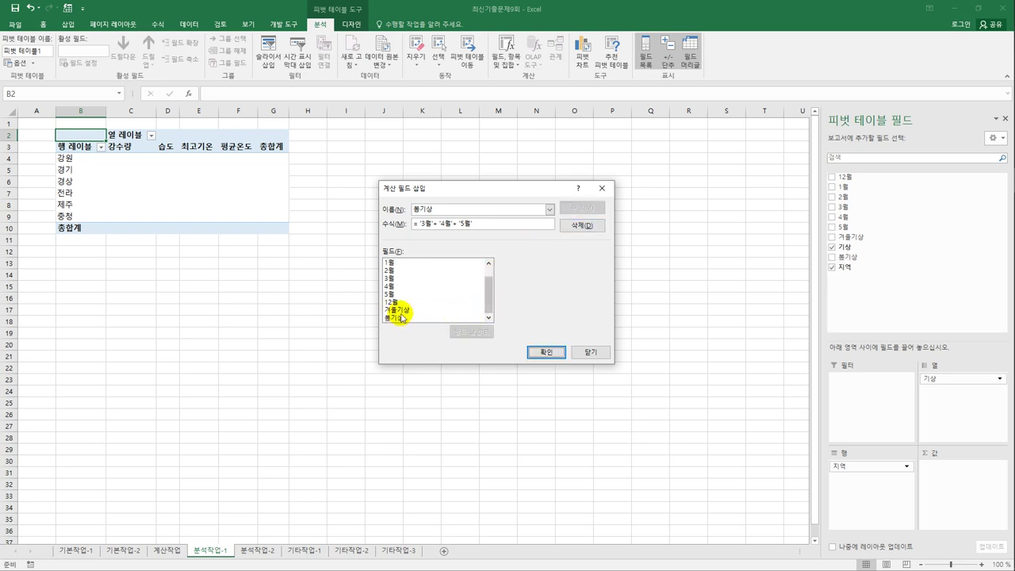
{"action": "left_click", "coordinate": [546, 352]}
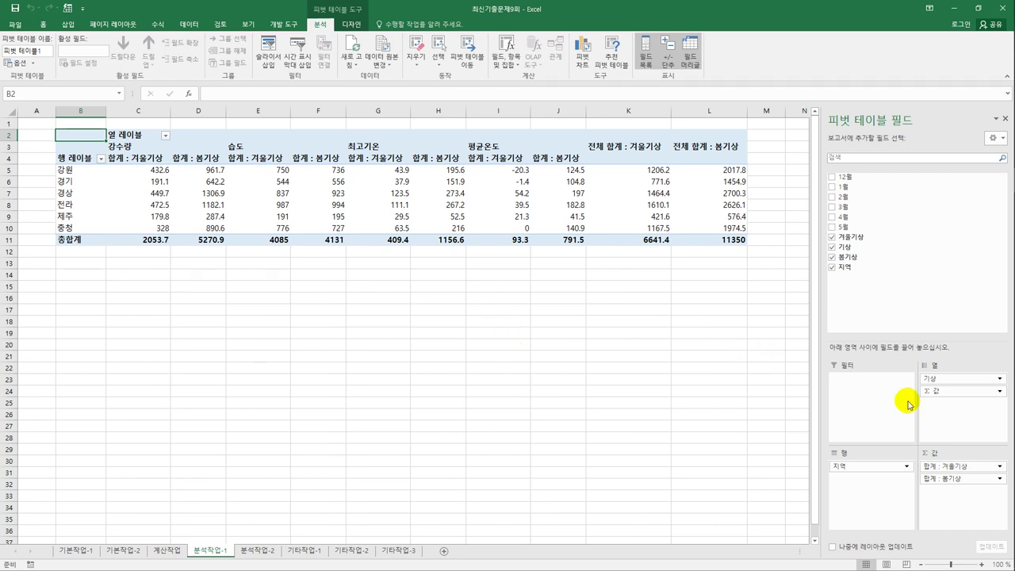
Move the Σ 값 field from the pivot table's columns to its rows and show the report in tabular form.
{"action": "left_click_drag", "start_coordinate": [972, 401], "coordinate": [873, 500]}
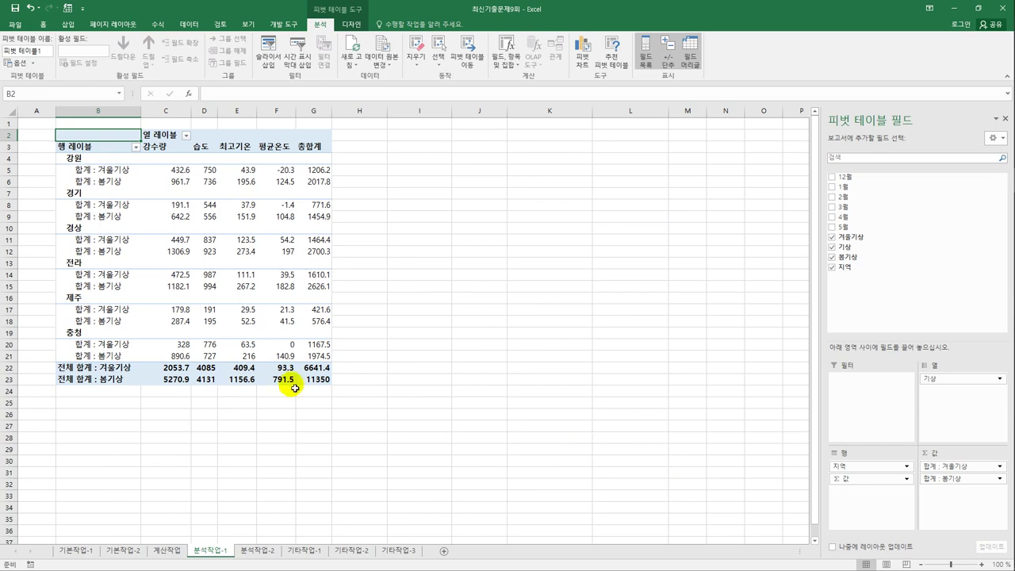
{"action": "left_click", "coordinate": [179, 169]}
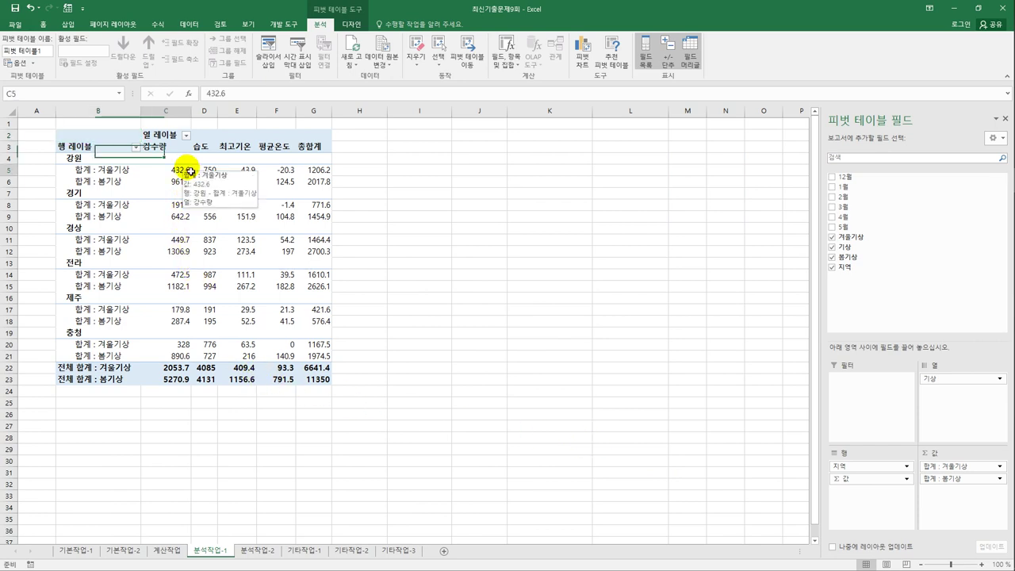
{"action": "left_click", "coordinate": [347, 26]}
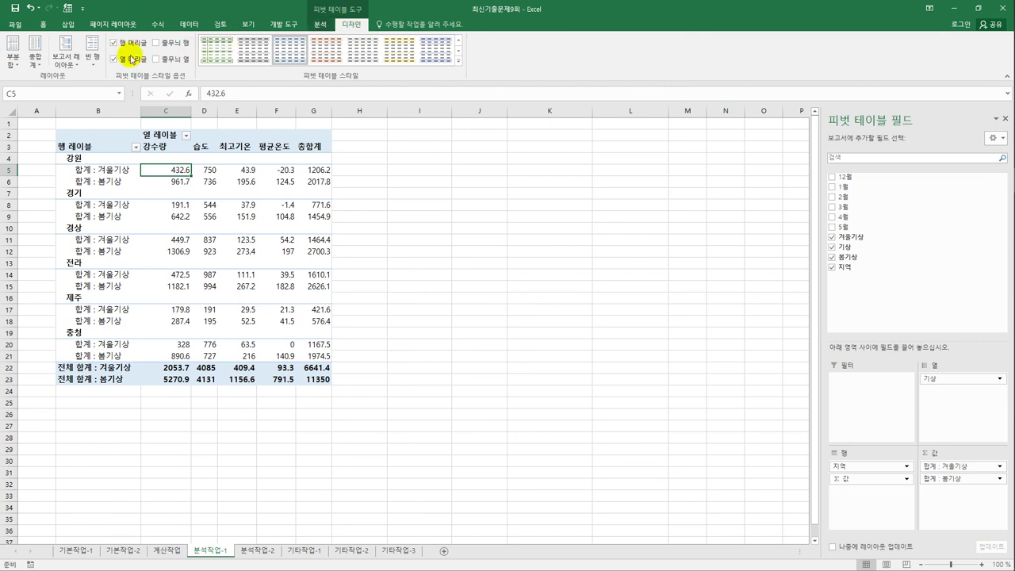
{"action": "left_click", "coordinate": [59, 64]}
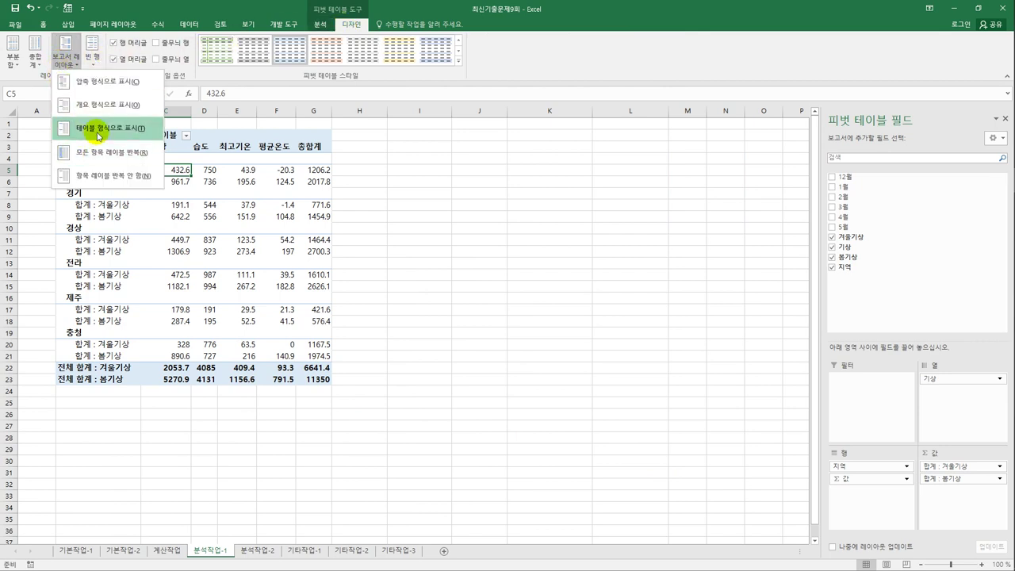
{"action": "left_click", "coordinate": [99, 136]}
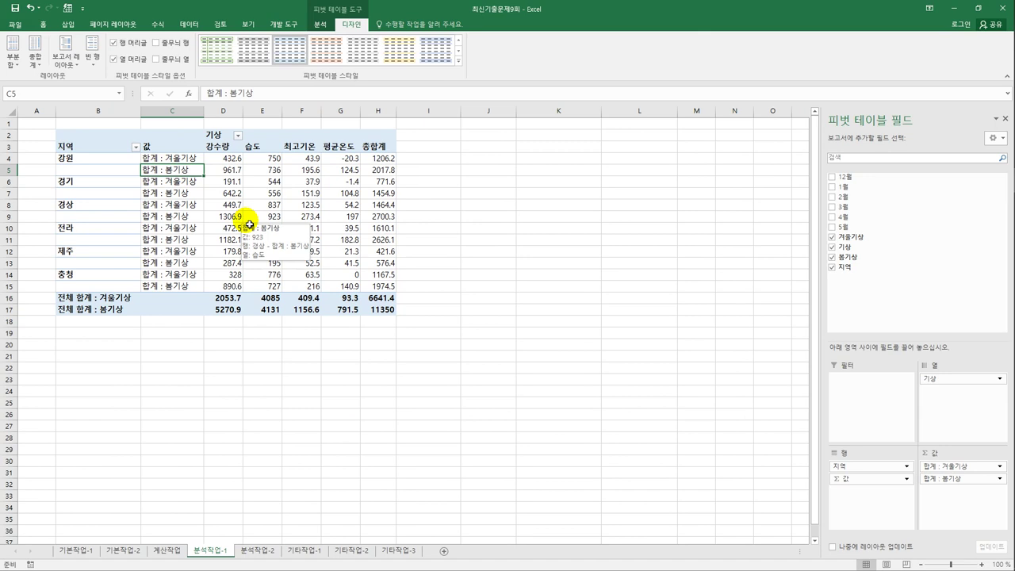
Set the pivot table's grand totals to on for columns only (열의 총합계만 설정).
{"action": "left_click", "coordinate": [35, 65]}
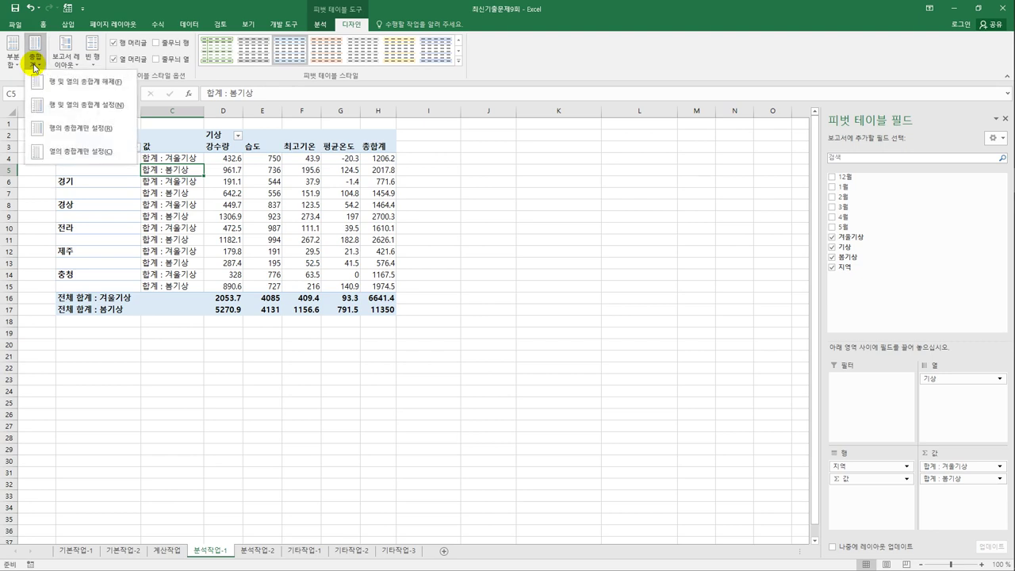
{"action": "left_click", "coordinate": [86, 152]}
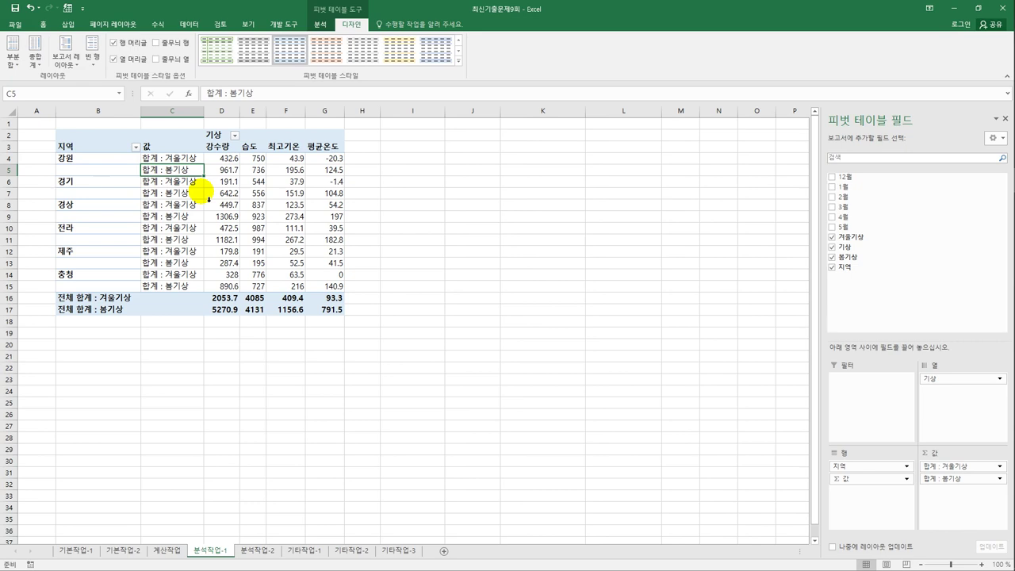
Apply the gray style from the third row of the light (밝게) PivotTable styles and turn on banded columns.
{"action": "left_click", "coordinate": [459, 62]}
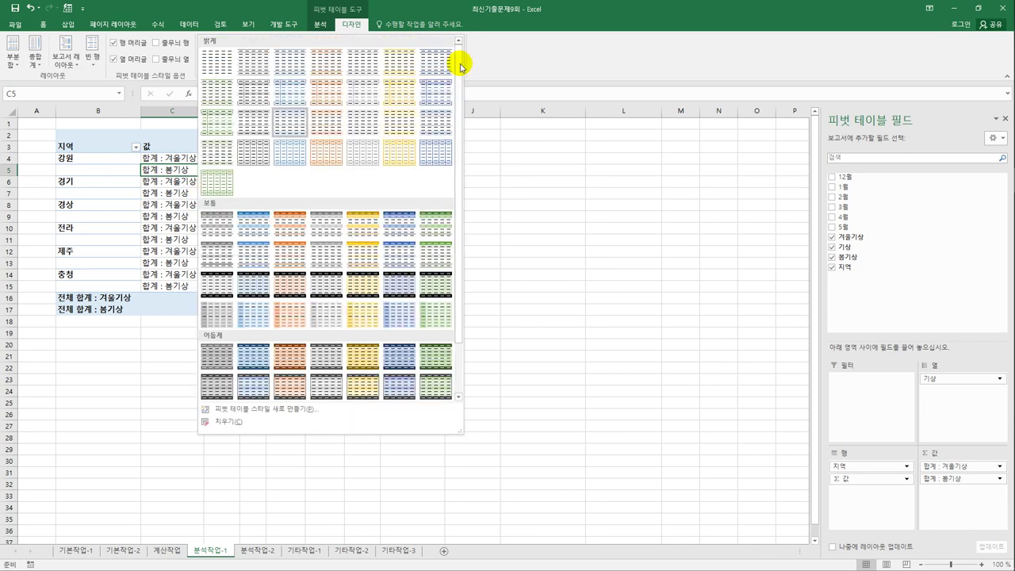
{"action": "left_click", "coordinate": [246, 124]}
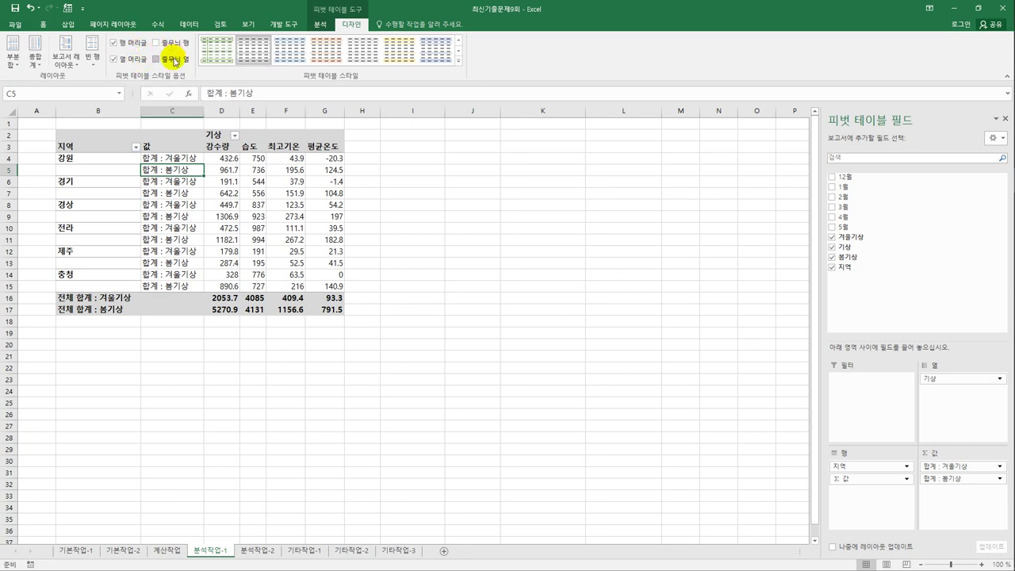
{"action": "left_click", "coordinate": [173, 62]}
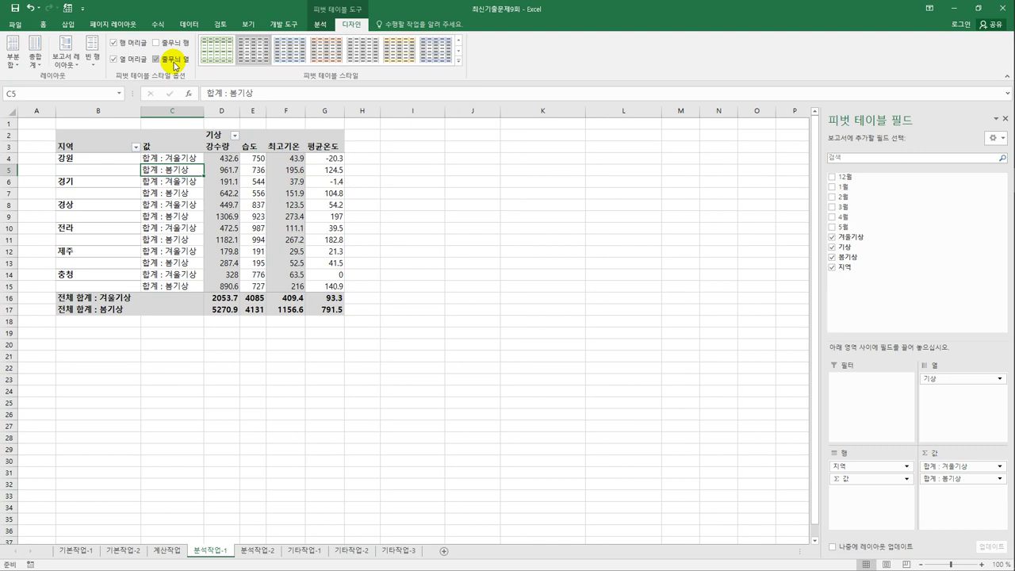
On sheet 분석작업-2, add data validation to the 개화일 and 평년 cells D3:E35 that allows only dates (날짜).
{"action": "left_click", "coordinate": [378, 216]}
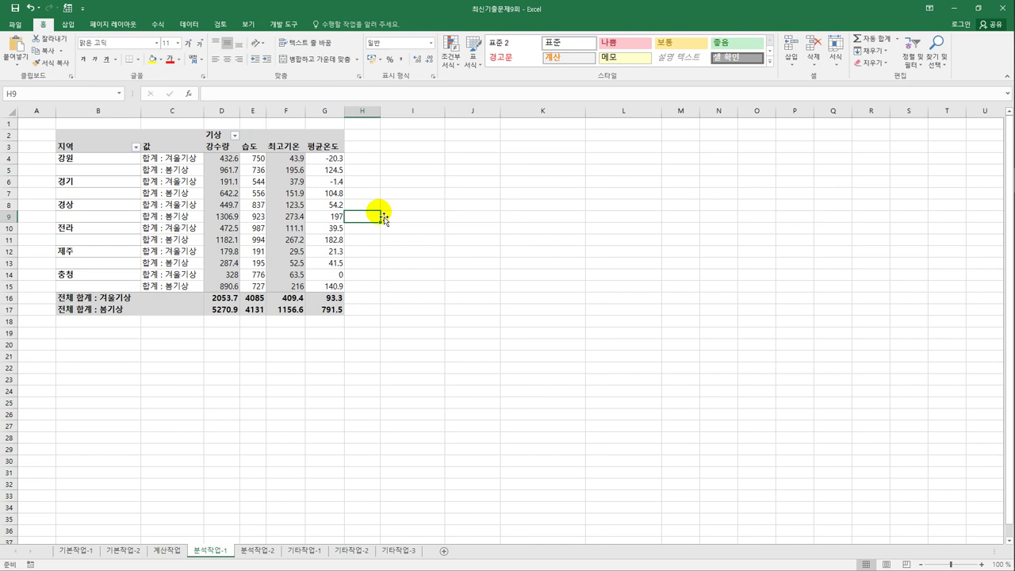
{"action": "left_click", "coordinate": [274, 551]}
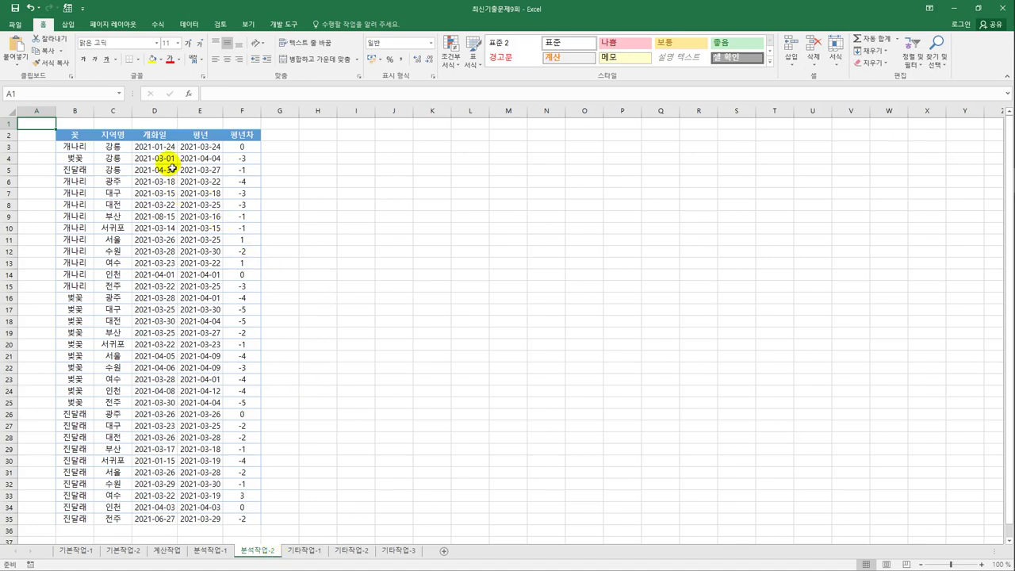
{"action": "left_click_drag", "start_coordinate": [155, 148], "coordinate": [203, 483]}
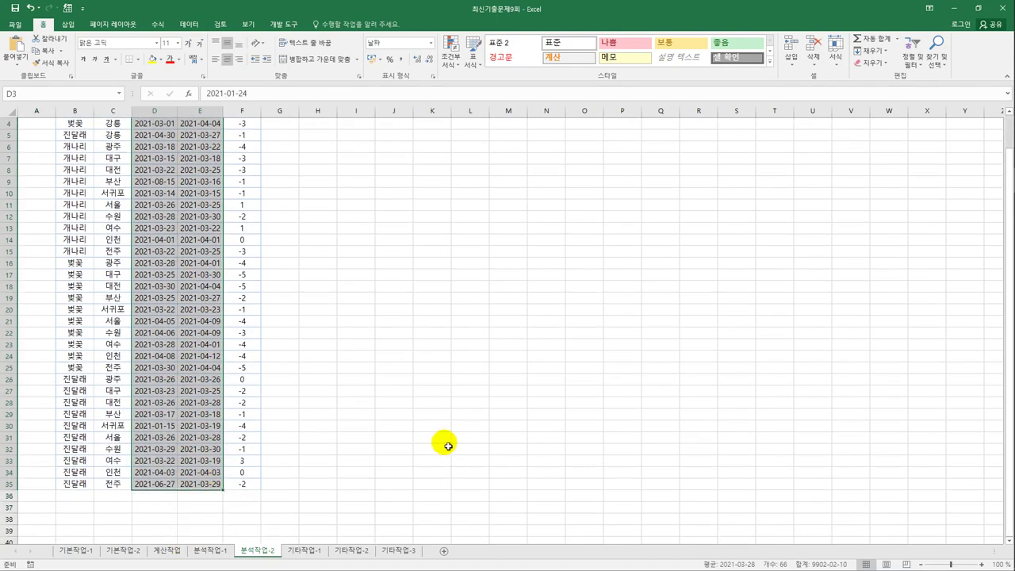
{"action": "scroll", "coordinate": [446, 441], "scroll_direction": "up", "scroll_amount": 1}
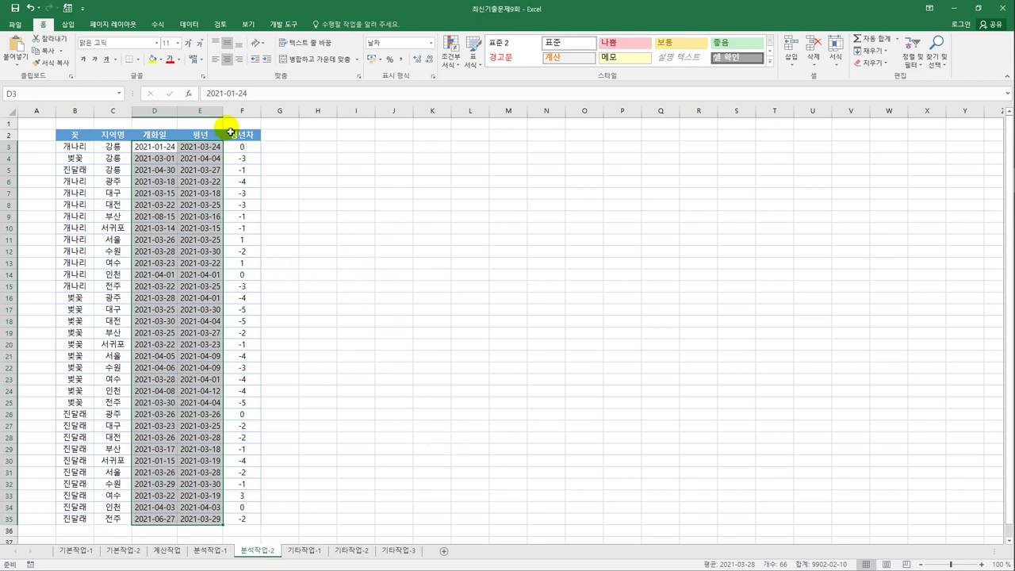
{"action": "left_click", "coordinate": [196, 26]}
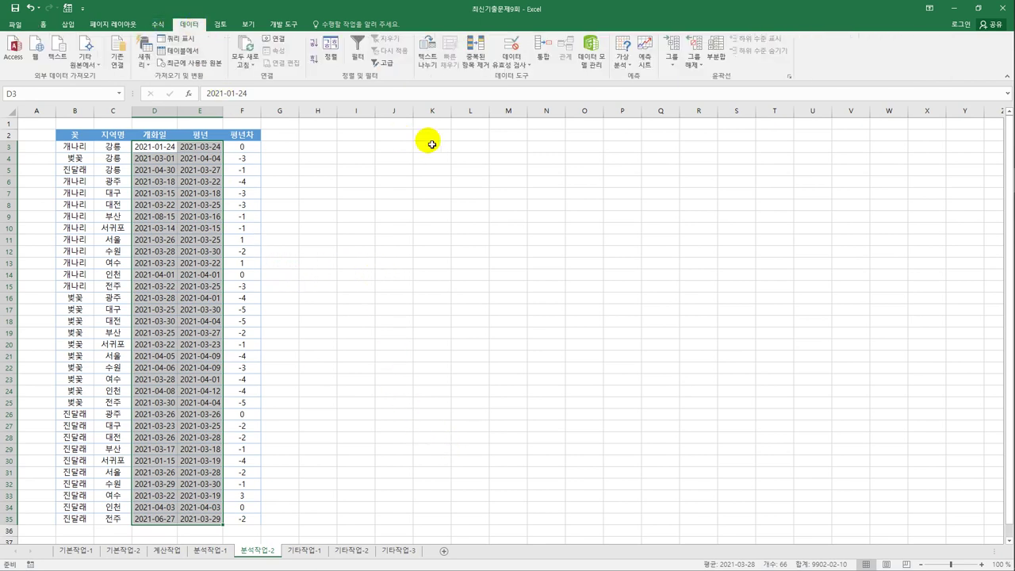
{"action": "left_click", "coordinate": [512, 64]}
{"action": "left_click", "coordinate": [520, 77]}
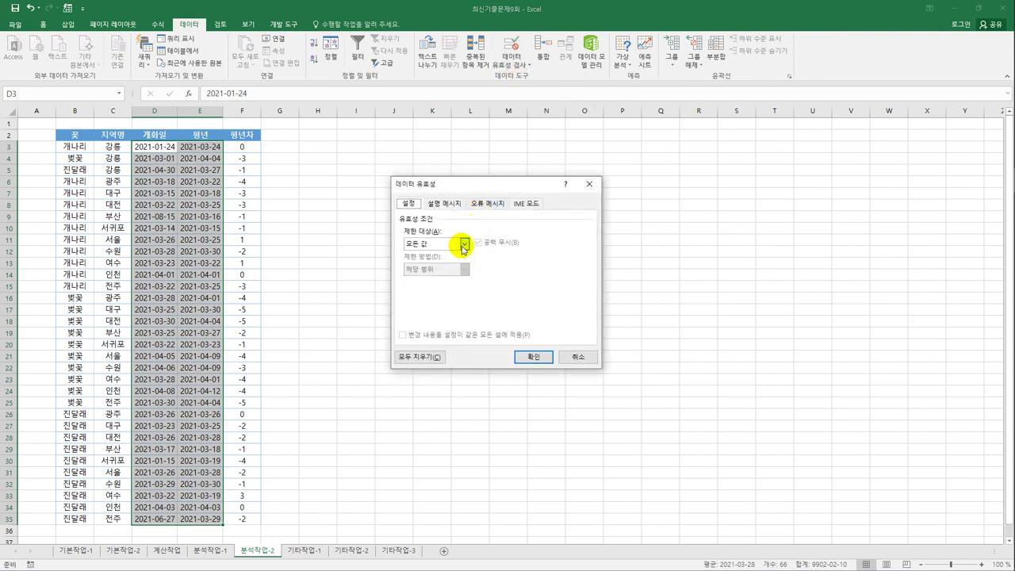
{"action": "left_click", "coordinate": [464, 245]}
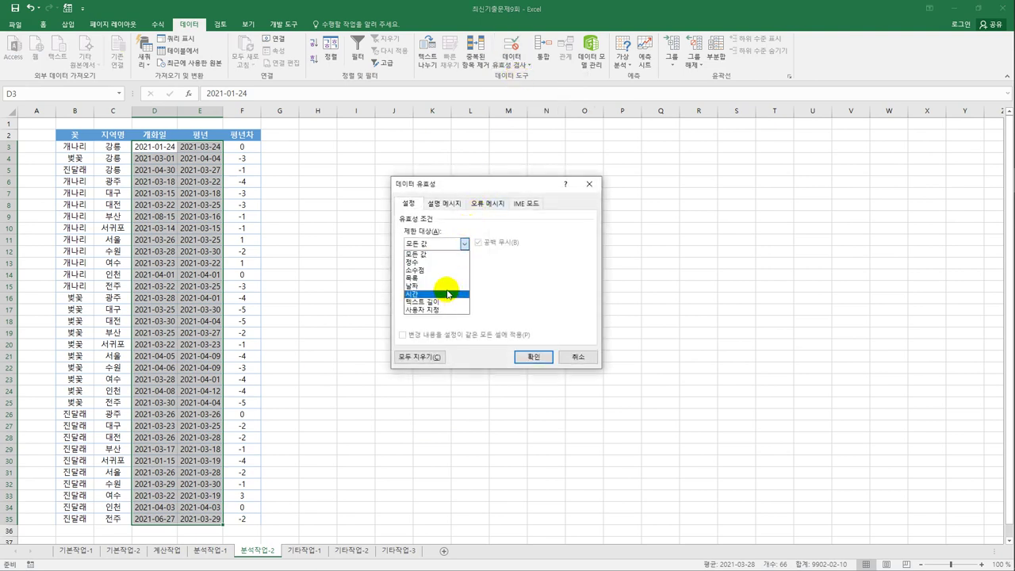
{"action": "left_click", "coordinate": [446, 286]}
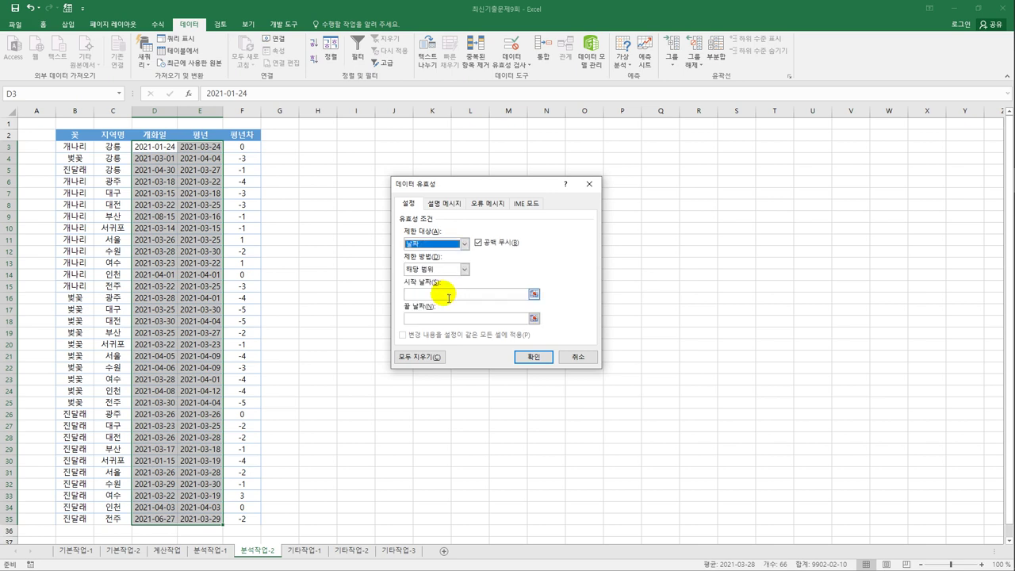
Set the validation's start date to 2021-03-01 and its end date to 2021-04-30.
{"action": "left_click", "coordinate": [448, 297]}
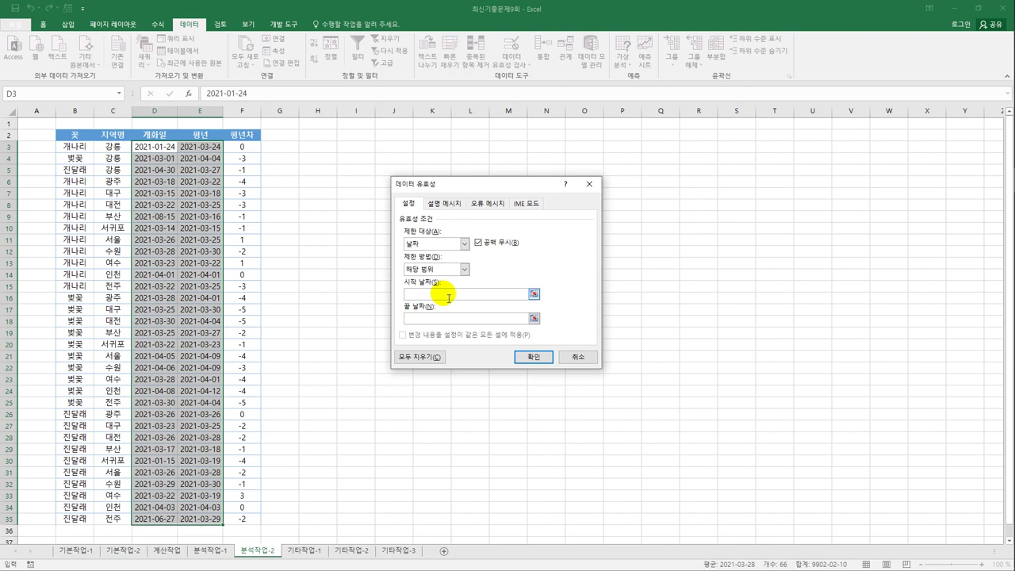
{"action": "type", "text": "2021-03-01"}
{"action": "left_click", "coordinate": [438, 320]}
{"action": "type", "text": "2021"}
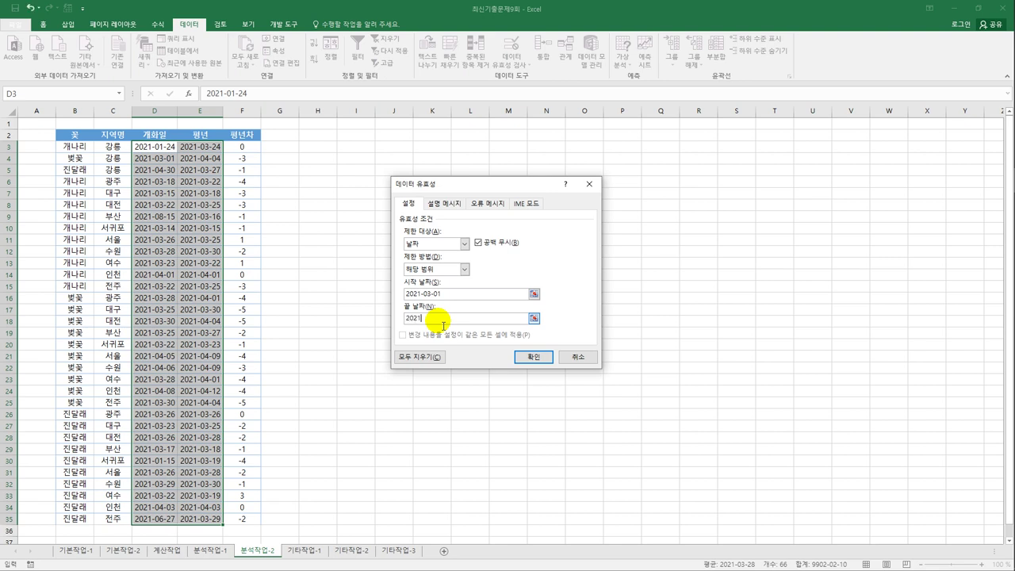
{"action": "type", "text": "-04-30"}
Give the validation an input message with the title 입력날짜범위 and the text 3월~4월.
{"action": "left_click", "coordinate": [446, 205]}
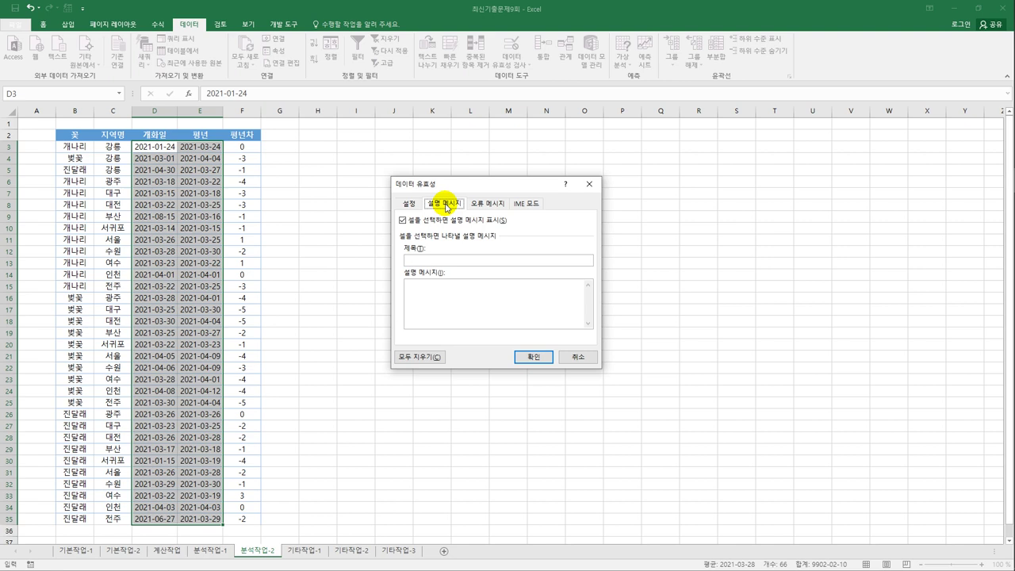
{"action": "left_click", "coordinate": [461, 261]}
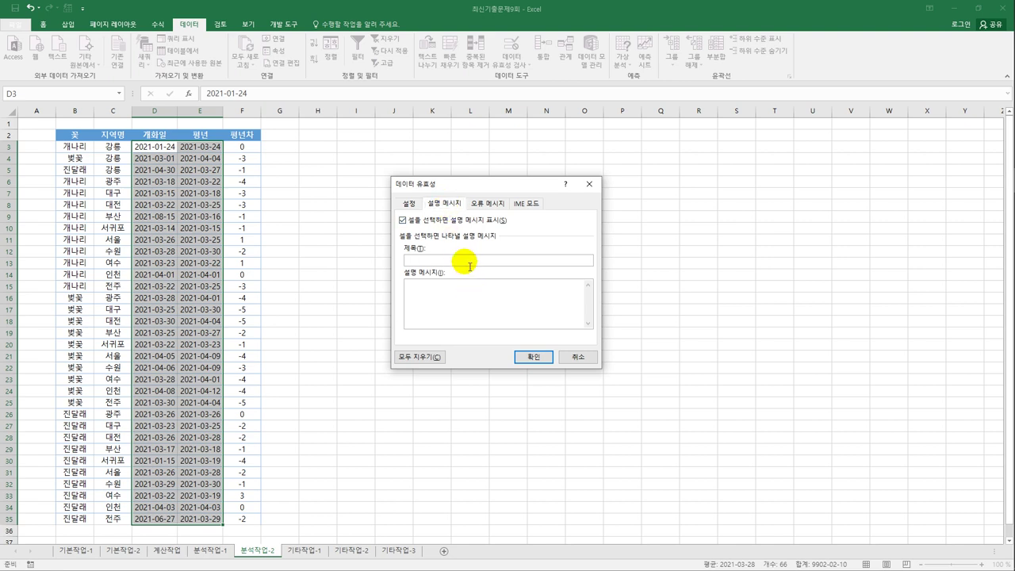
{"action": "type", "text": "입력날짜범위"}
{"action": "left_click", "coordinate": [477, 302]}
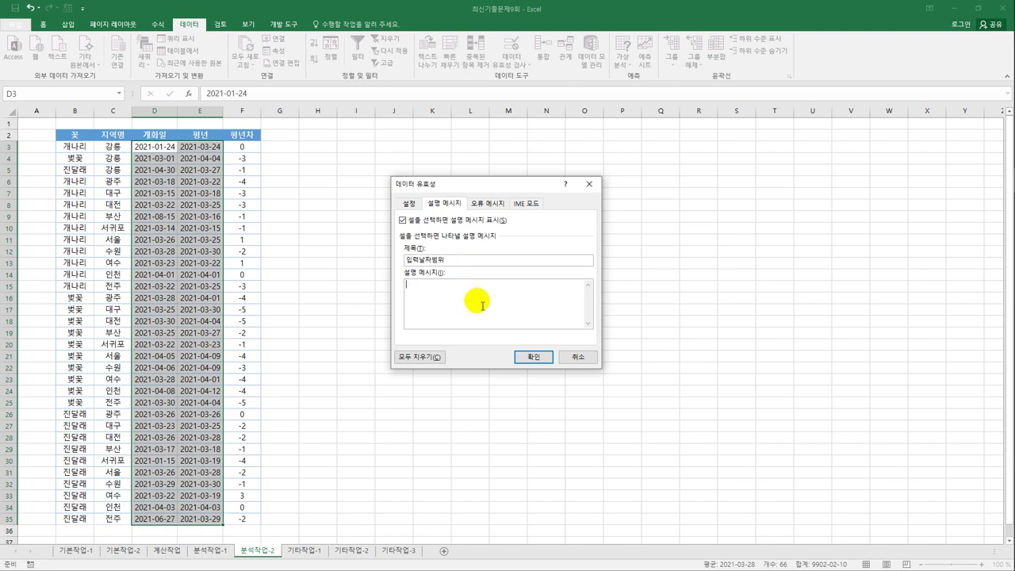
{"action": "type", "text": "3월~4월"}
Set the validation's error alert to the 정보 style with the title 날짜확인.
{"action": "left_click", "coordinate": [489, 204]}
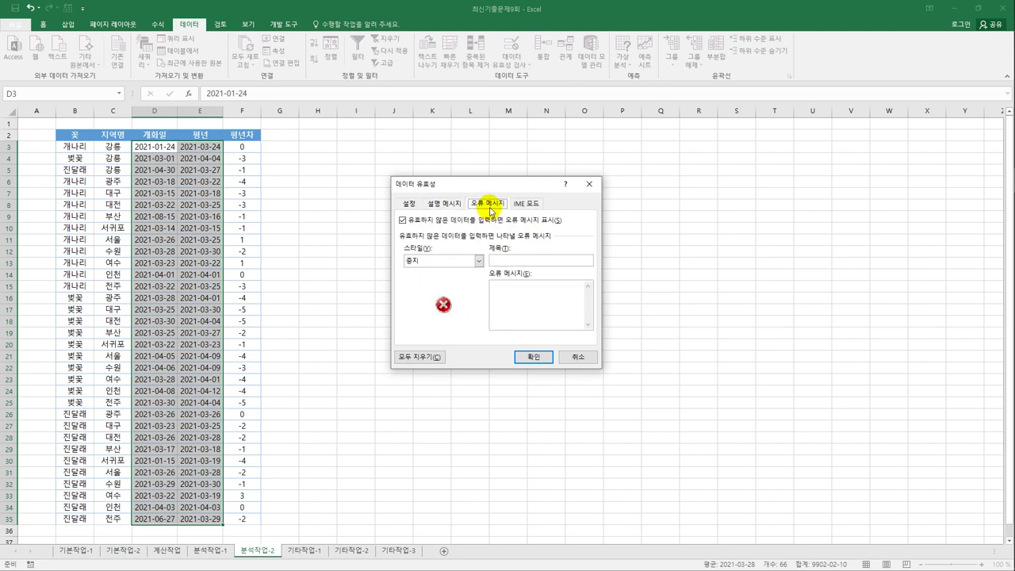
{"action": "left_click", "coordinate": [478, 260]}
{"action": "left_click", "coordinate": [449, 288]}
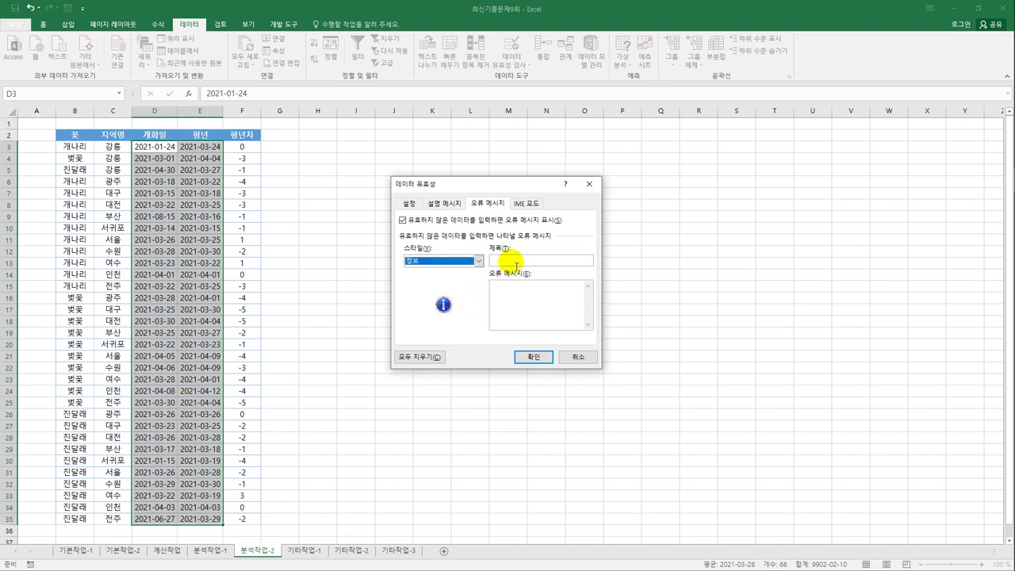
{"action": "left_click", "coordinate": [518, 261]}
{"action": "type", "text": "날짜확인"}
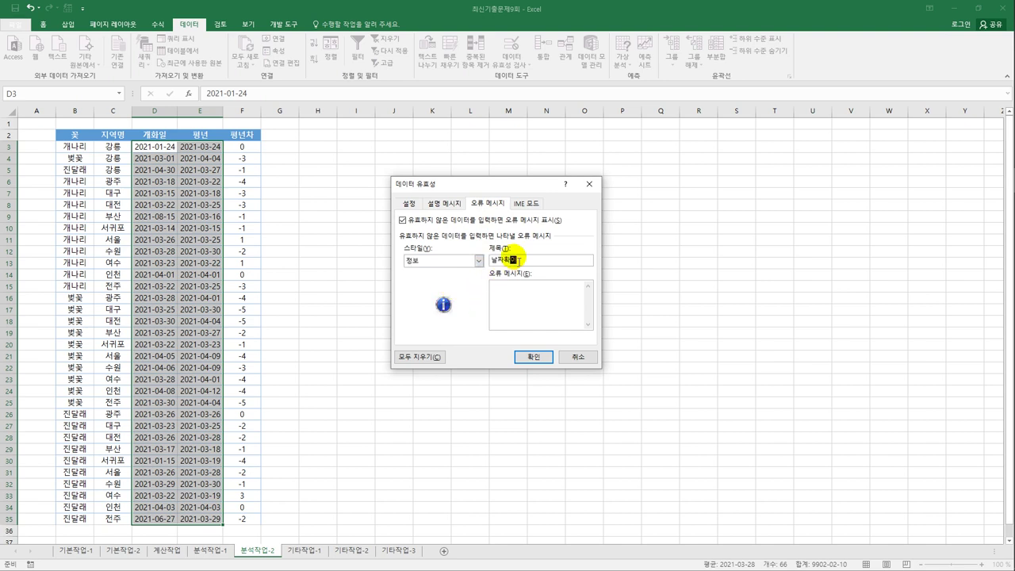
Enter the error message 입력 날짜가 정확한지 확인 바랍니다. and apply the validation.
{"action": "key", "text": "Tab"}
{"action": "type", "text": "입력 날짜"}
{"action": "type", "text": "가 저"}
{"action": "type", "text": "ㅇ확ㅎ"}
{"action": "type", "text": "한지 확인 "}
{"action": "type", "text": "바랍니다"}
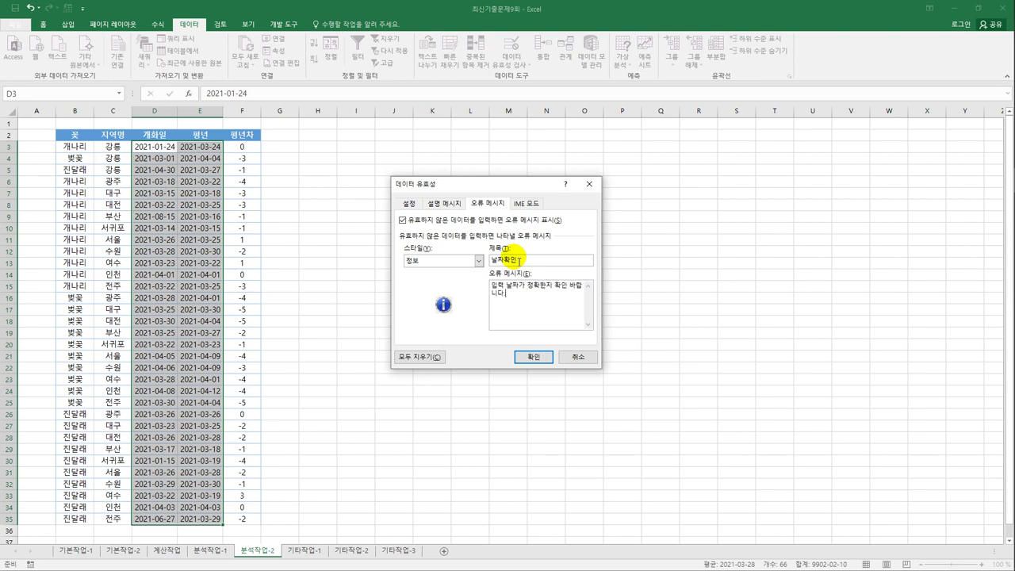
{"action": "type", "text": "."}
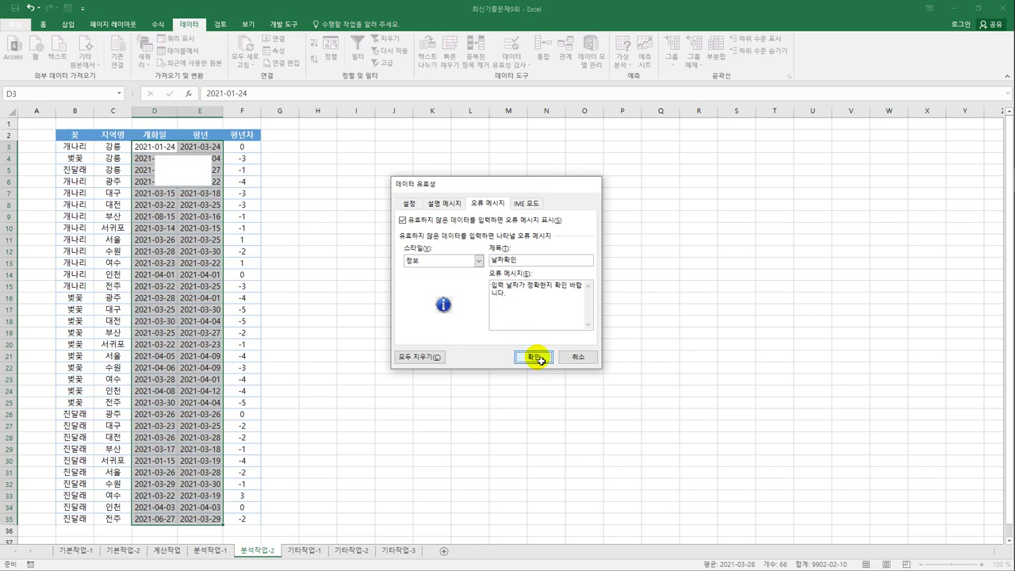
{"action": "left_click", "coordinate": [536, 358]}
Turn on filtering for the table and start a custom date filter on 개화일 for dates before (이전) 2021-03-01.
{"action": "left_click", "coordinate": [164, 151]}
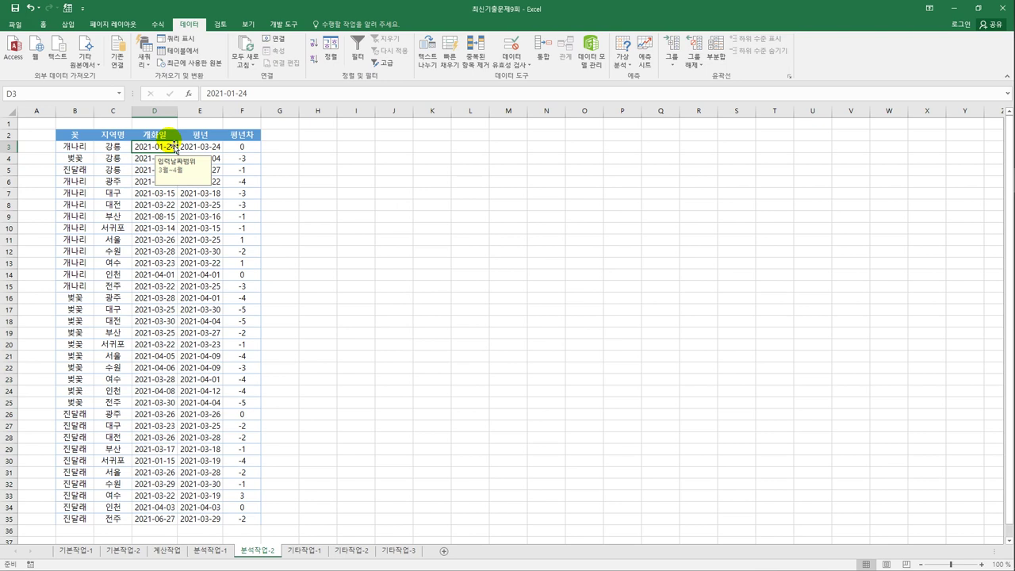
{"action": "left_click", "coordinate": [358, 54]}
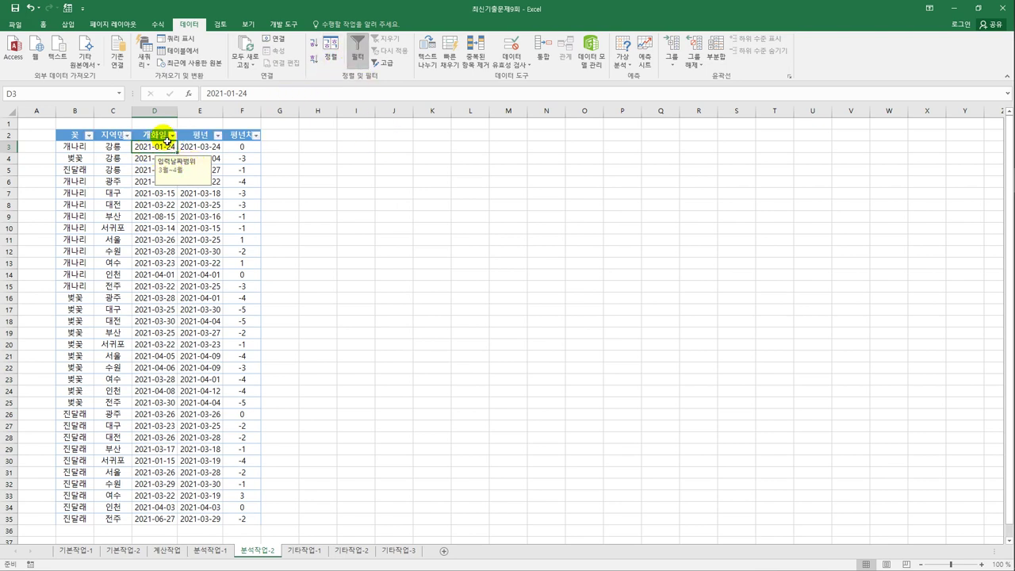
{"action": "left_click", "coordinate": [172, 136]}
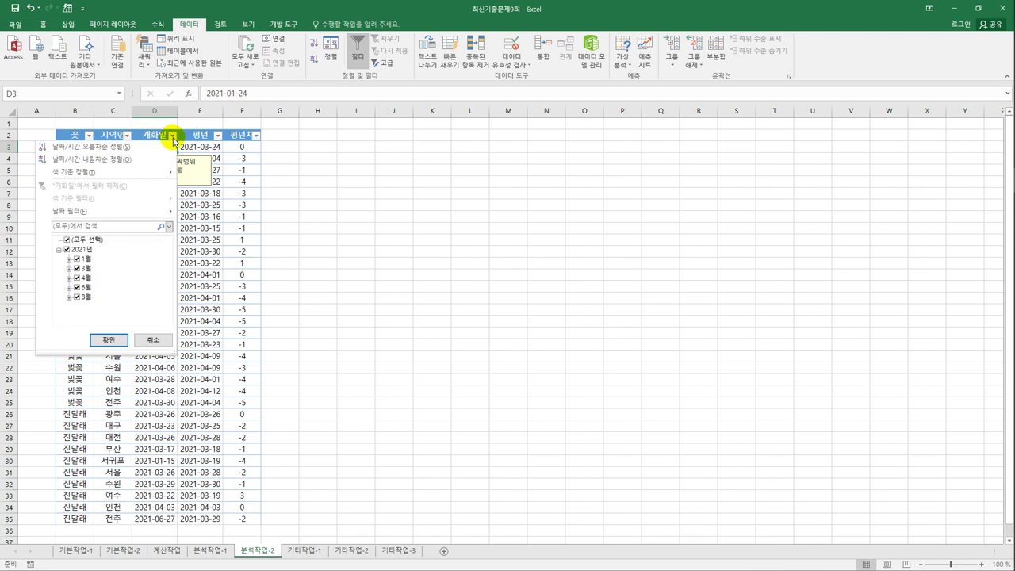
{"action": "mouse_move", "coordinate": [157, 219]}
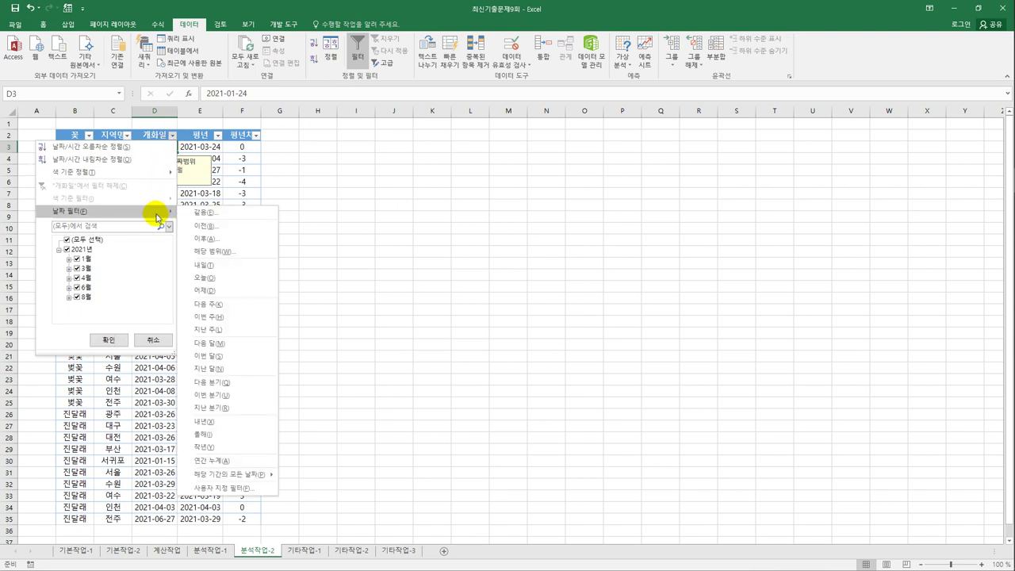
{"action": "left_click", "coordinate": [230, 488]}
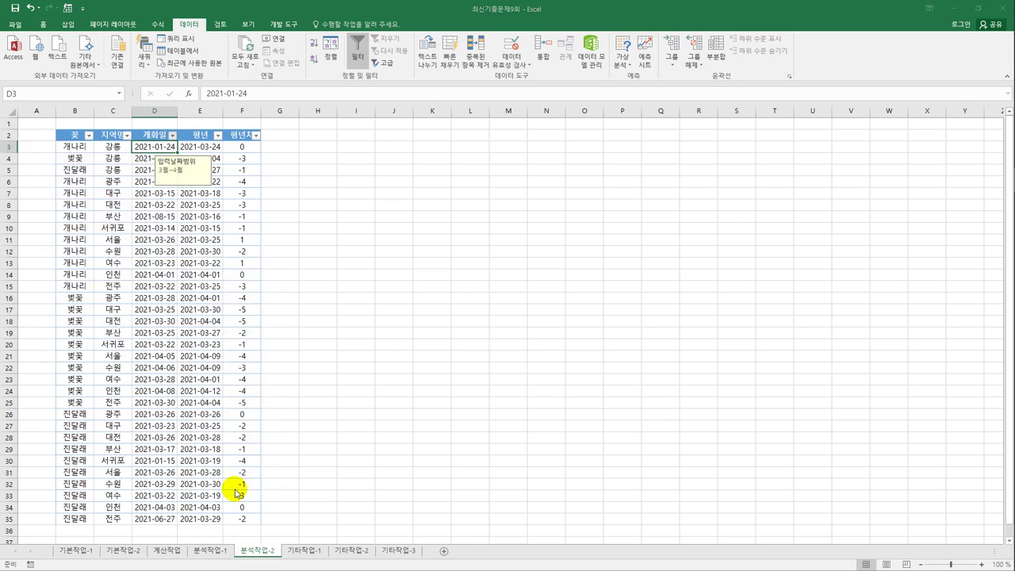
{"action": "left_click", "coordinate": [385, 254]}
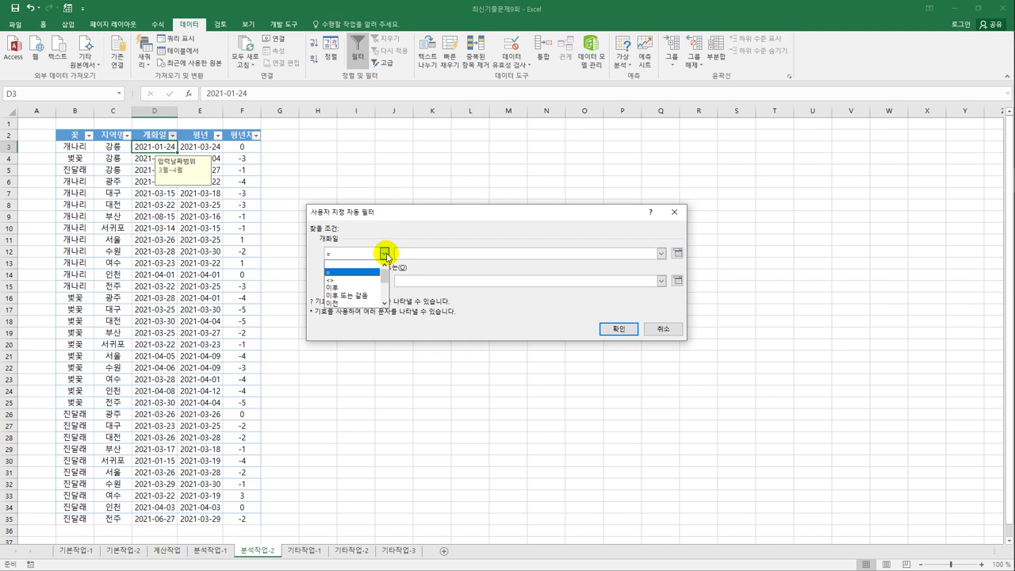
{"action": "left_click", "coordinate": [376, 303]}
{"action": "left_click", "coordinate": [424, 256]}
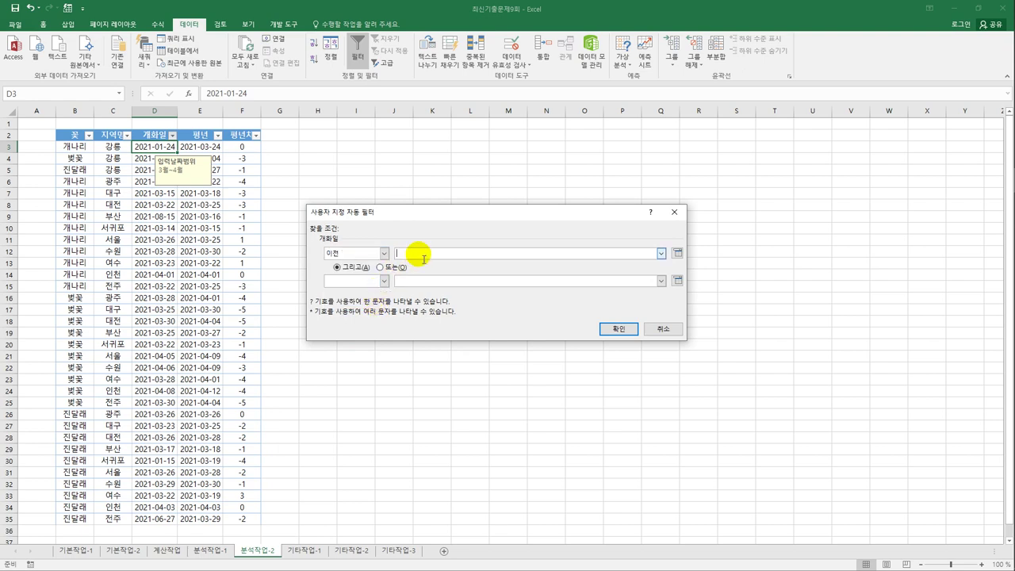
{"action": "type", "text": "2021-03-01"}
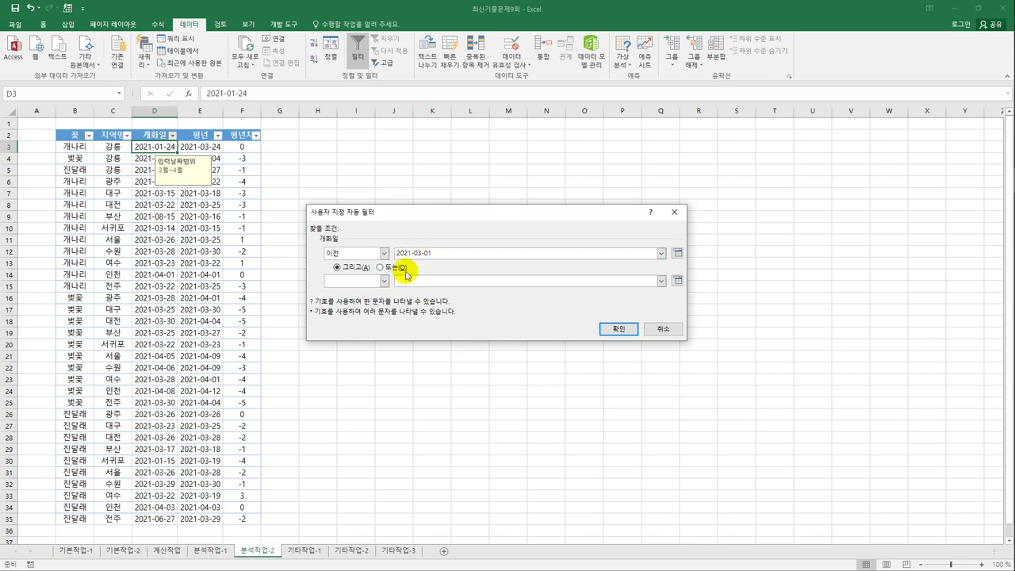
Add an or (또는) condition for dates after (이후) 2021-04-30 and apply the 개화일 filter.
{"action": "left_click", "coordinate": [380, 267]}
{"action": "left_click", "coordinate": [384, 281]}
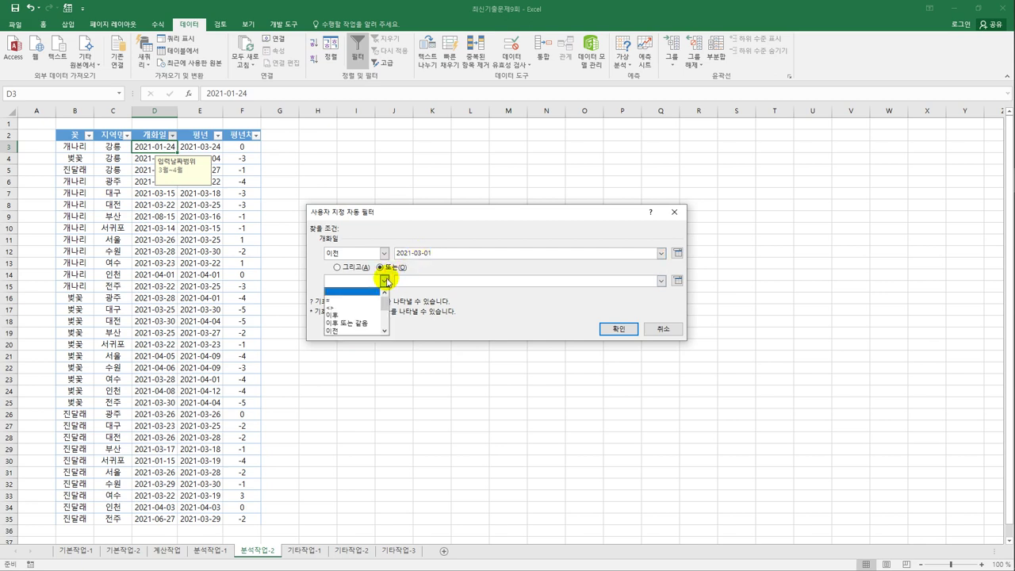
{"action": "left_click", "coordinate": [349, 315]}
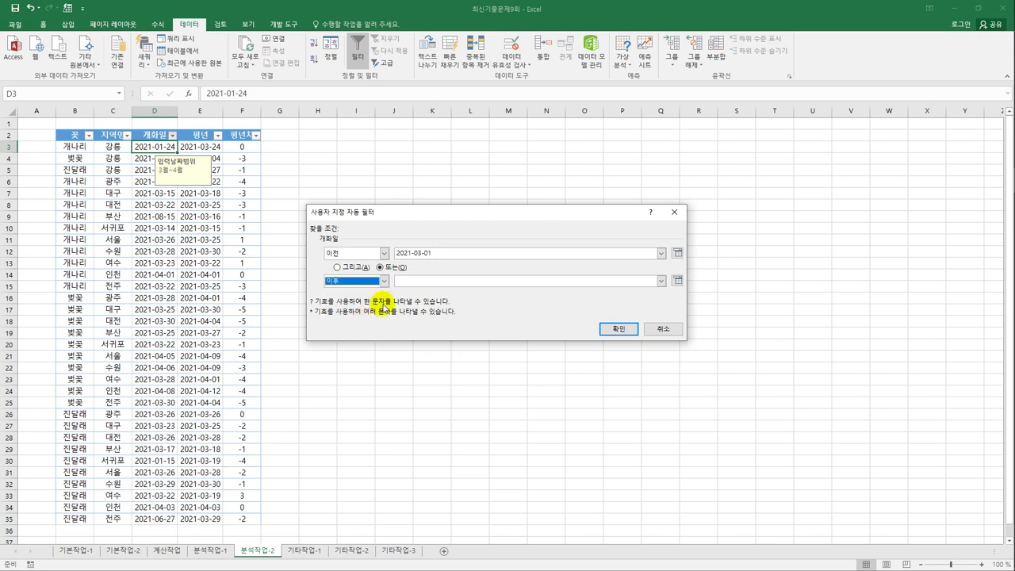
{"action": "left_click", "coordinate": [414, 283]}
{"action": "type", "text": "2021"}
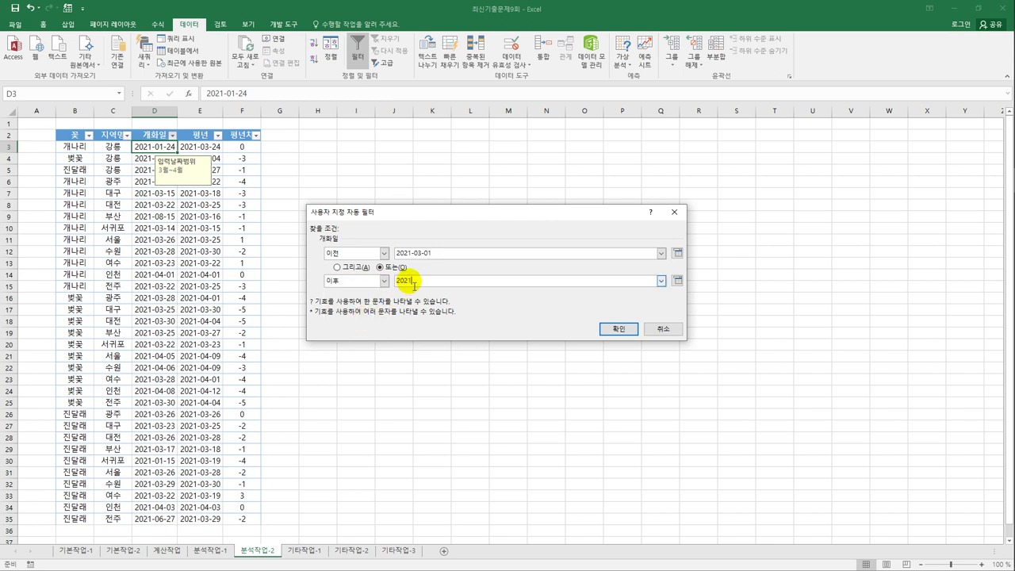
{"action": "type", "text": "-04-30"}
{"action": "left_click", "coordinate": [611, 329]}
{"action": "left_click", "coordinate": [279, 262]}
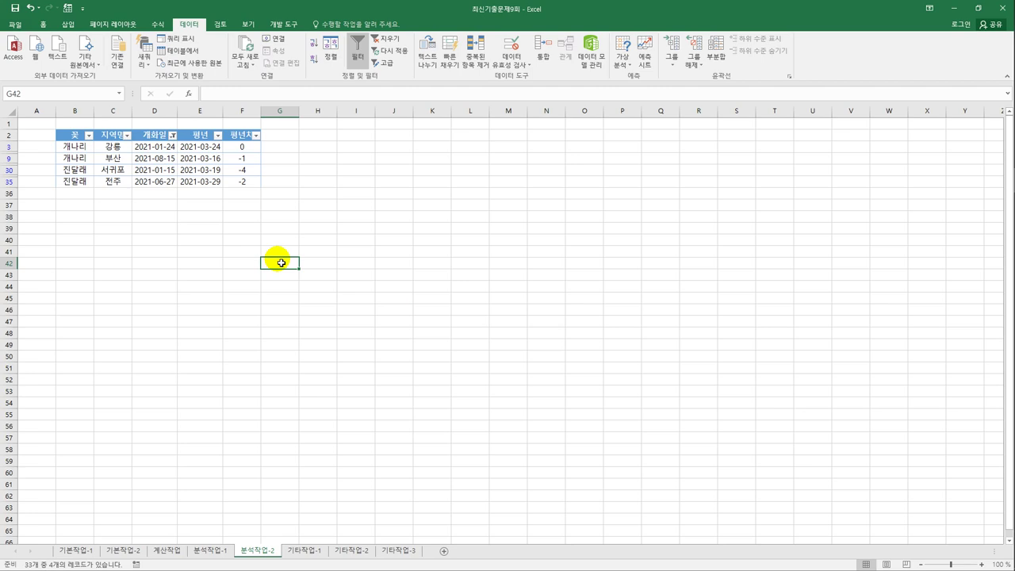
On the 기타작업-1 sheet, edit the chart's data source and rename series 1 as 서울.
{"action": "left_click", "coordinate": [306, 550]}
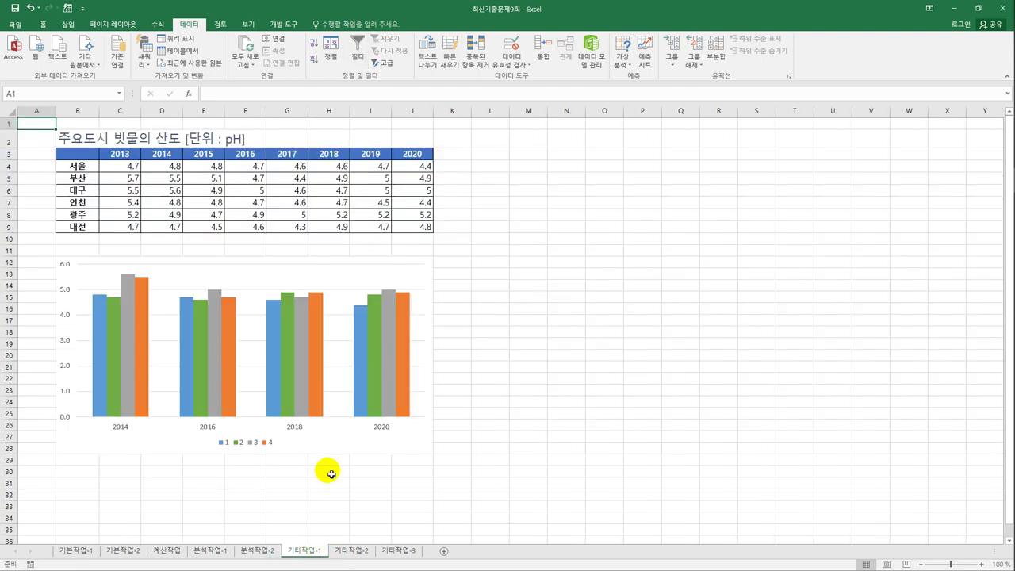
{"action": "left_click", "coordinate": [422, 274]}
{"action": "left_click", "coordinate": [435, 283]}
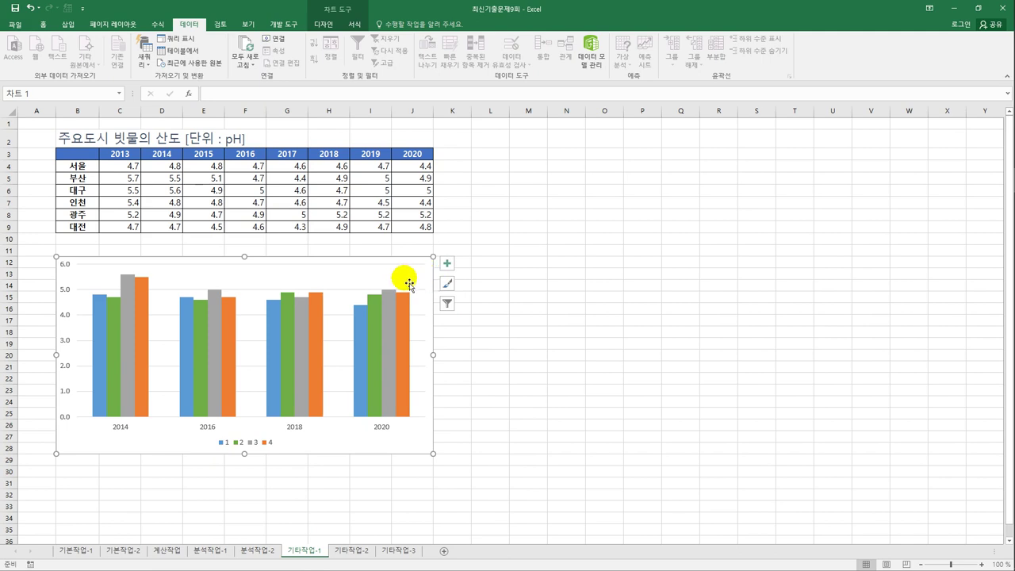
{"action": "right_click", "coordinate": [399, 276]}
{"action": "left_click", "coordinate": [436, 335]}
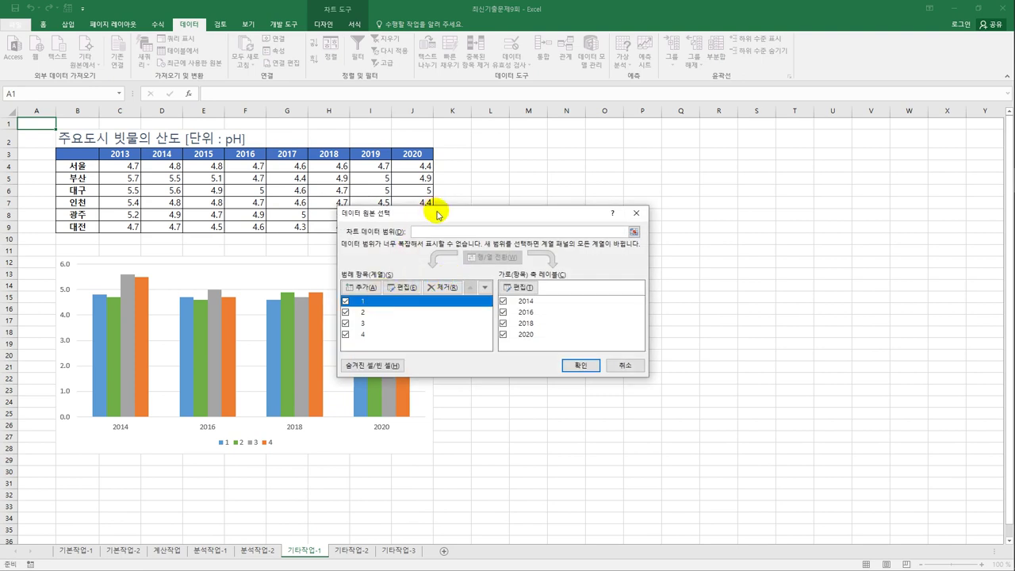
{"action": "left_click_drag", "start_coordinate": [435, 214], "coordinate": [554, 201]}
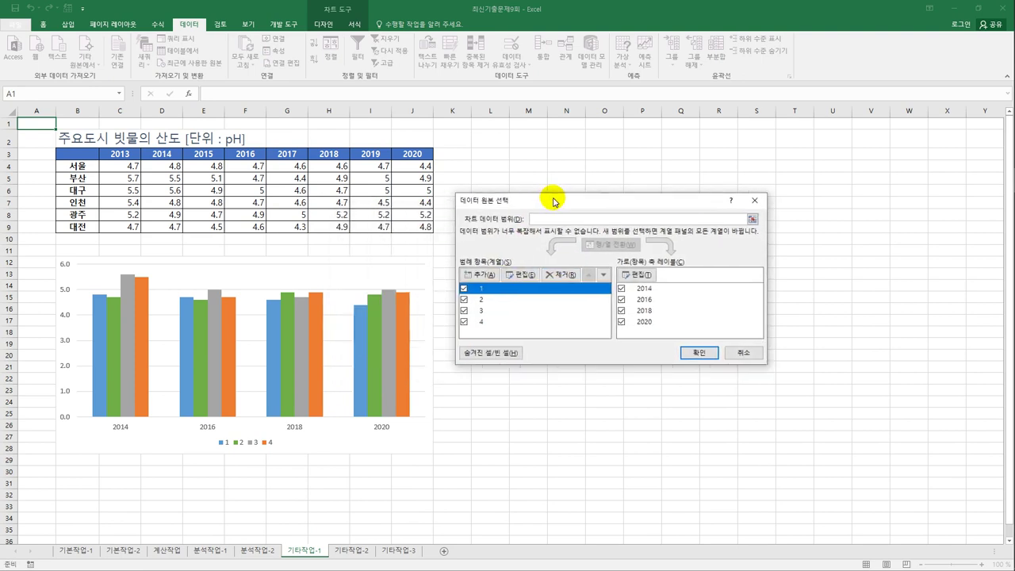
{"action": "left_click", "coordinate": [521, 275]}
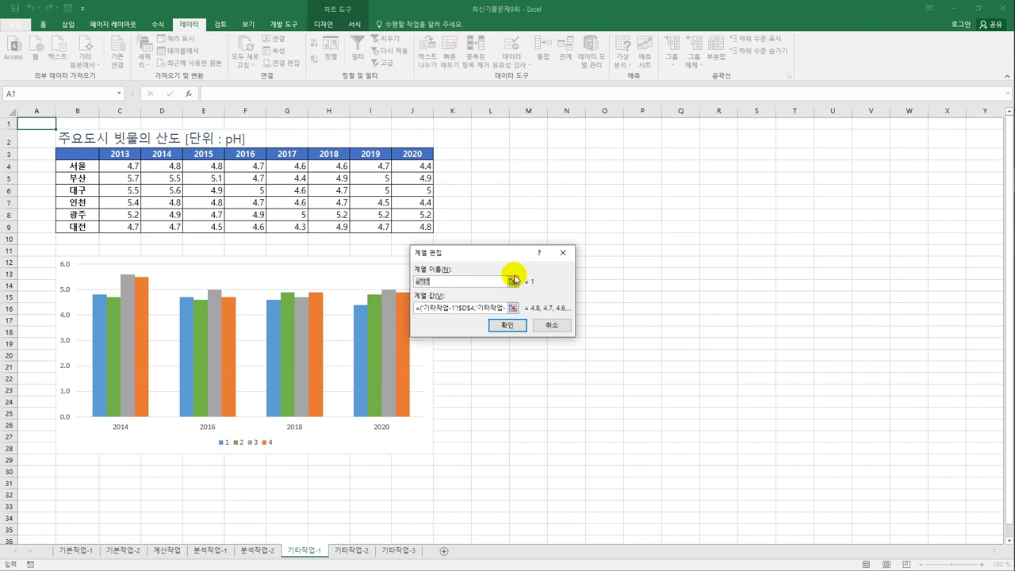
{"action": "type", "text": "ㅅㅓ울"}
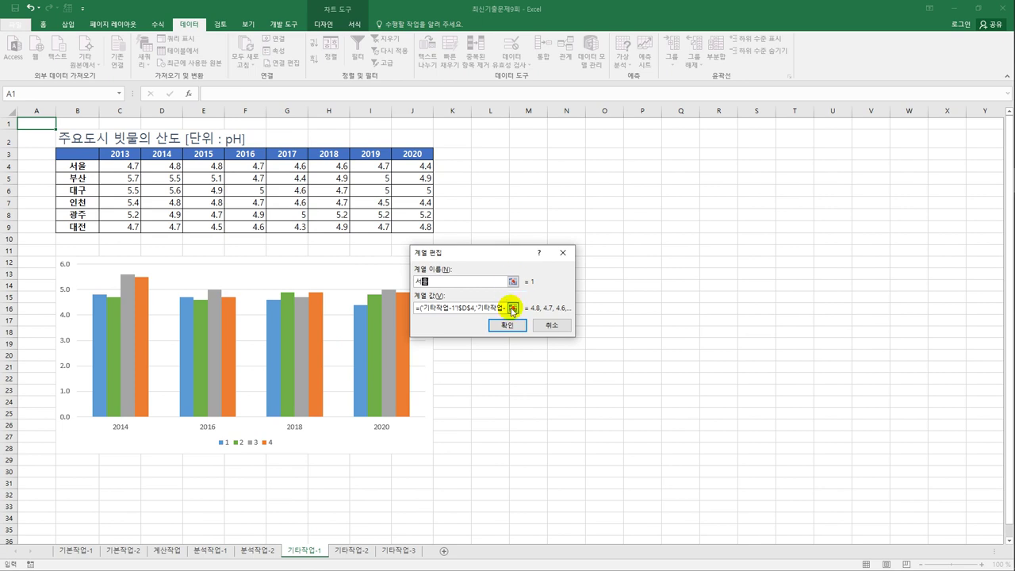
{"action": "left_click", "coordinate": [507, 325]}
Rename the chart's series 2 as 대전 and series 3 as 대구.
{"action": "left_click", "coordinate": [485, 300]}
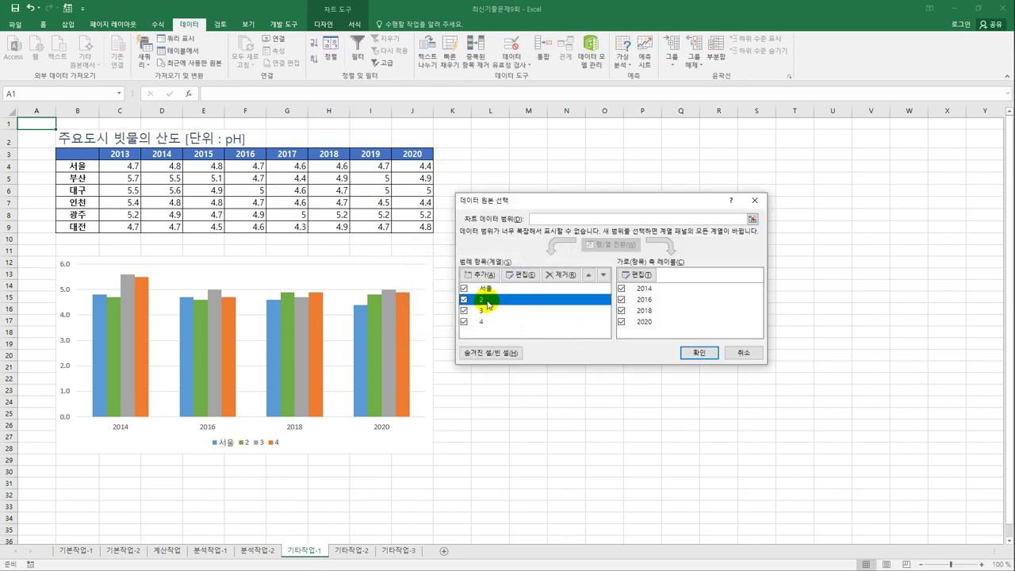
{"action": "left_click", "coordinate": [520, 275]}
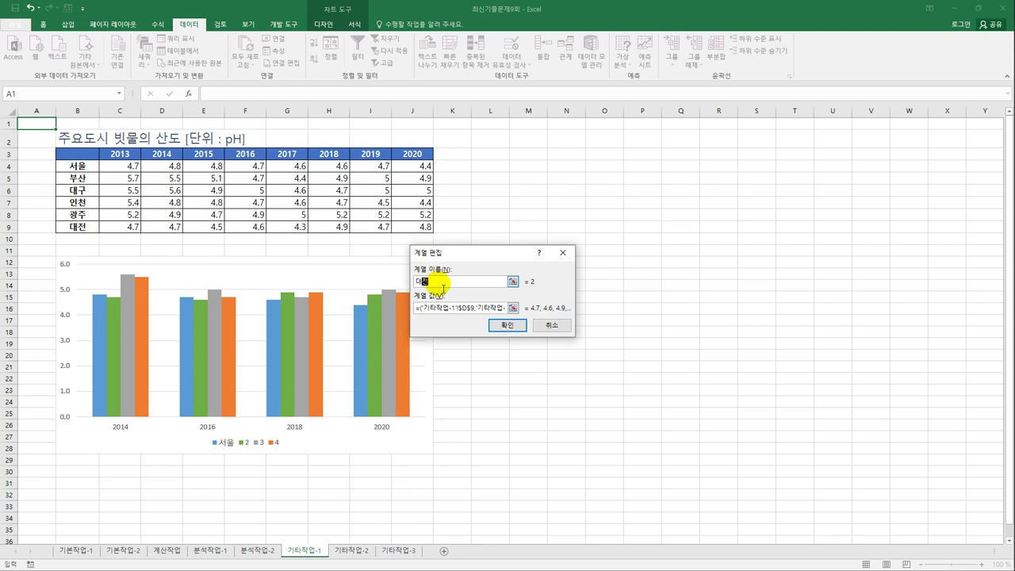
{"action": "left_click", "coordinate": [507, 326]}
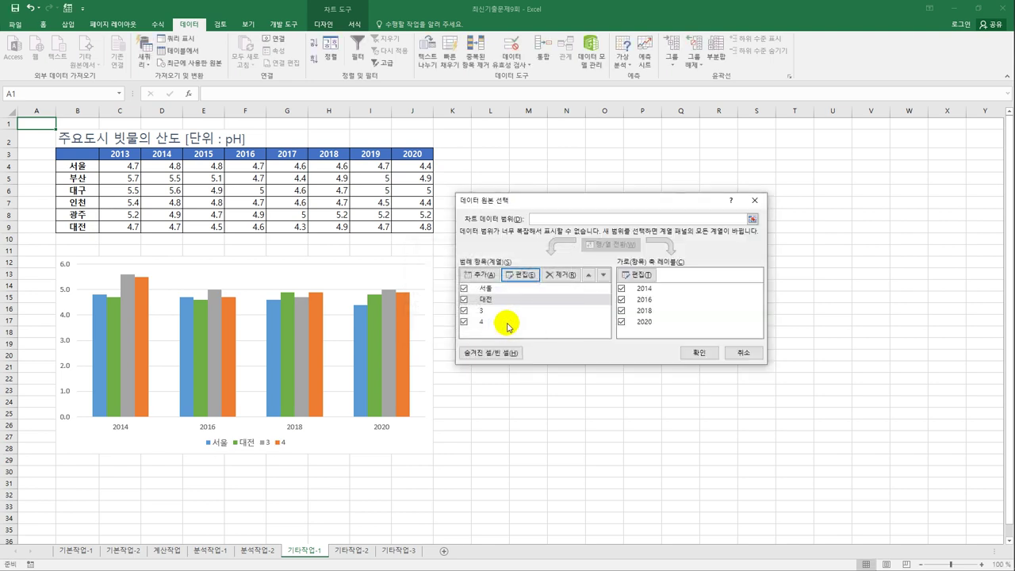
{"action": "left_click", "coordinate": [503, 310]}
{"action": "left_click", "coordinate": [520, 274]}
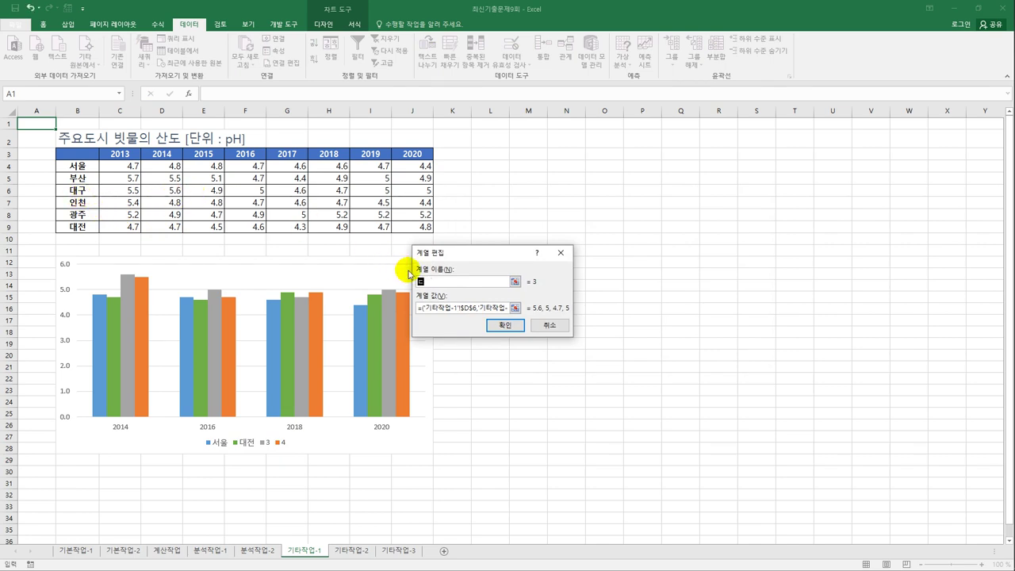
{"action": "type", "text": "대구"}
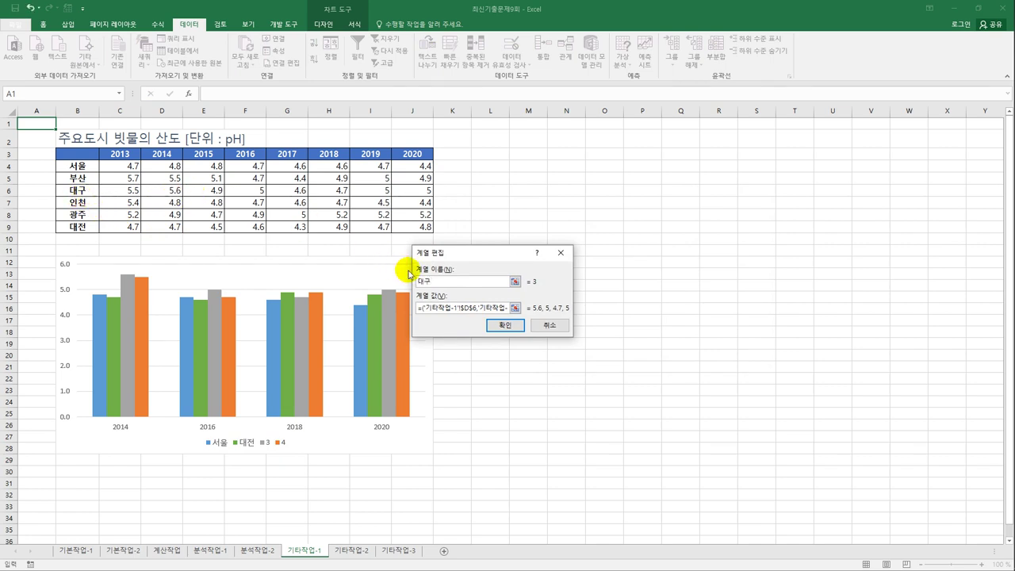
{"action": "left_click", "coordinate": [495, 327]}
Rename the chart's series 4 as 부산 and apply the data source changes.
{"action": "left_click", "coordinate": [481, 324]}
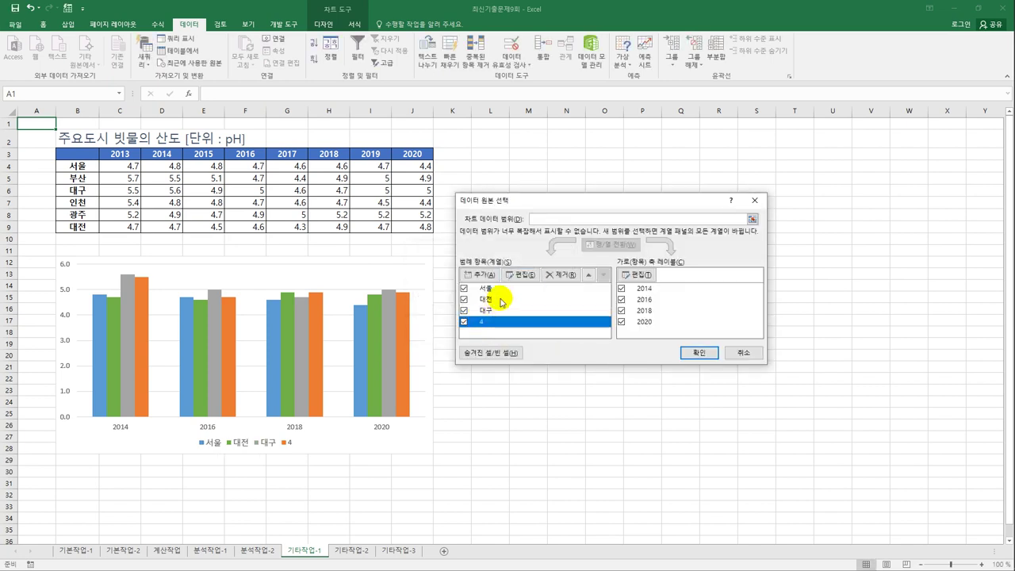
{"action": "left_click", "coordinate": [518, 274]}
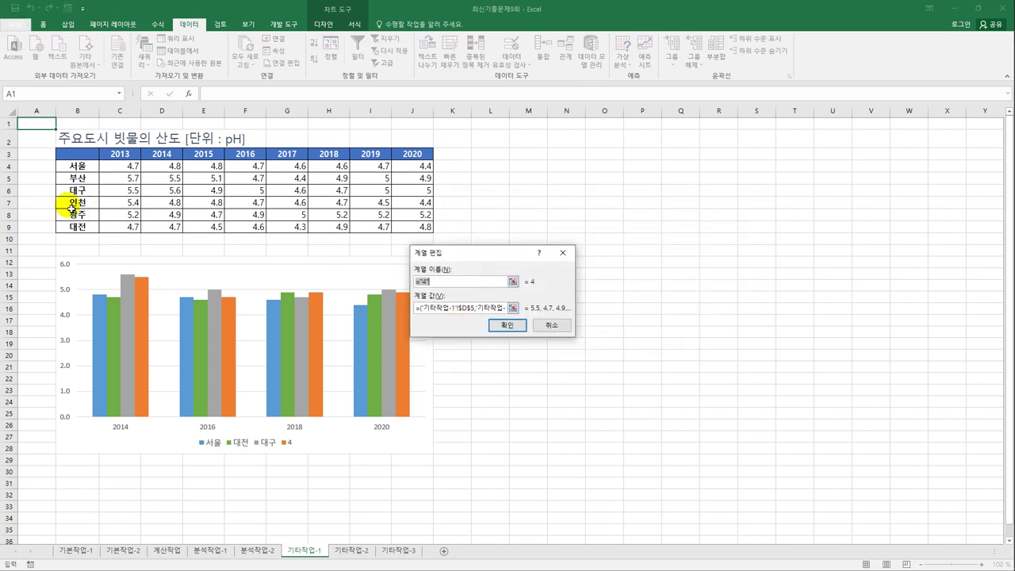
{"action": "type", "text": "광주"}
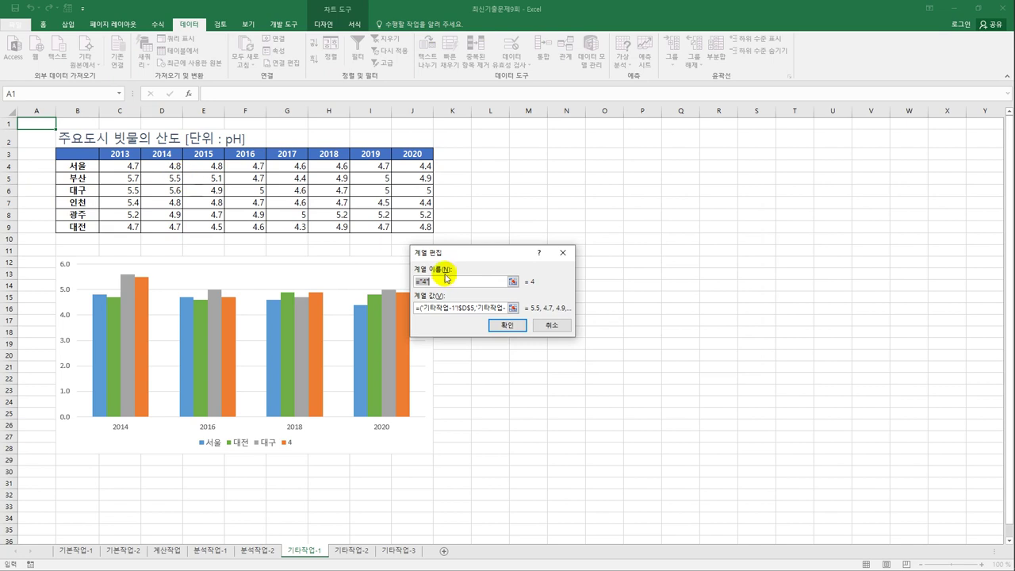
{"action": "type", "text": "산"}
{"action": "left_click", "coordinate": [504, 325]}
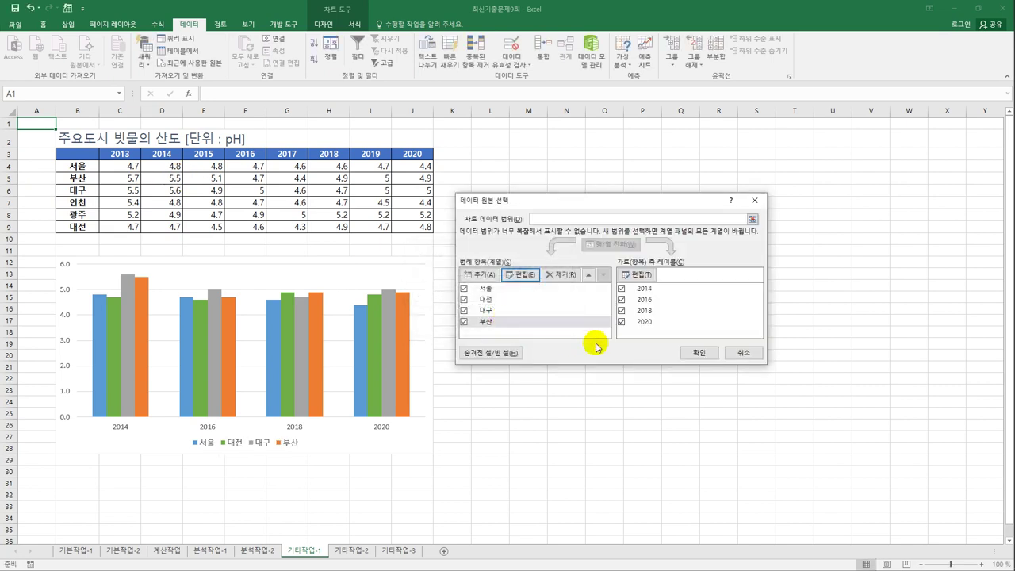
{"action": "left_click", "coordinate": [696, 353]}
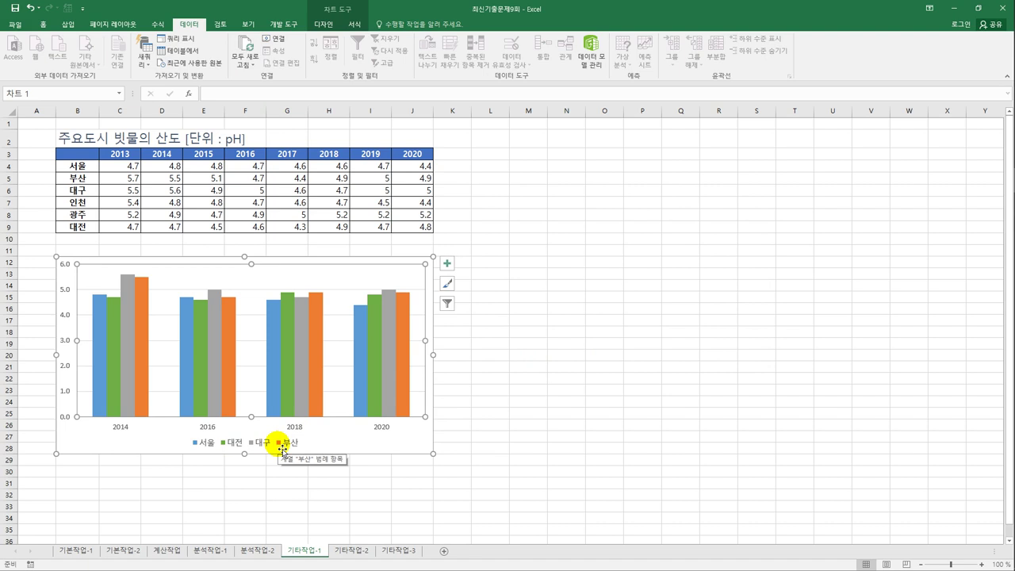
Change the chart type to a line chart with markers (표식이 있는 꺾은선형).
{"action": "right_click", "coordinate": [353, 278]}
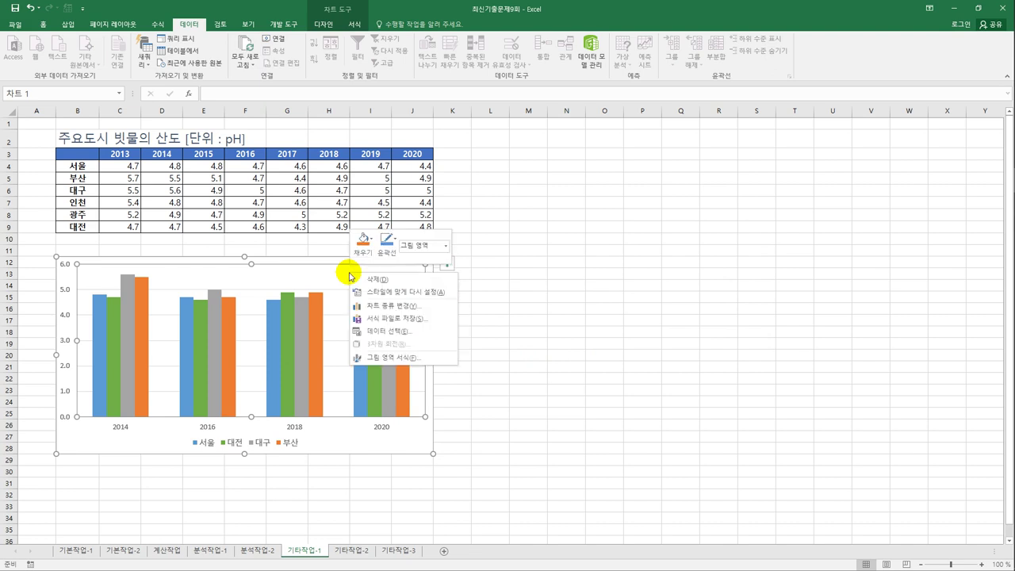
{"action": "left_click", "coordinate": [383, 307]}
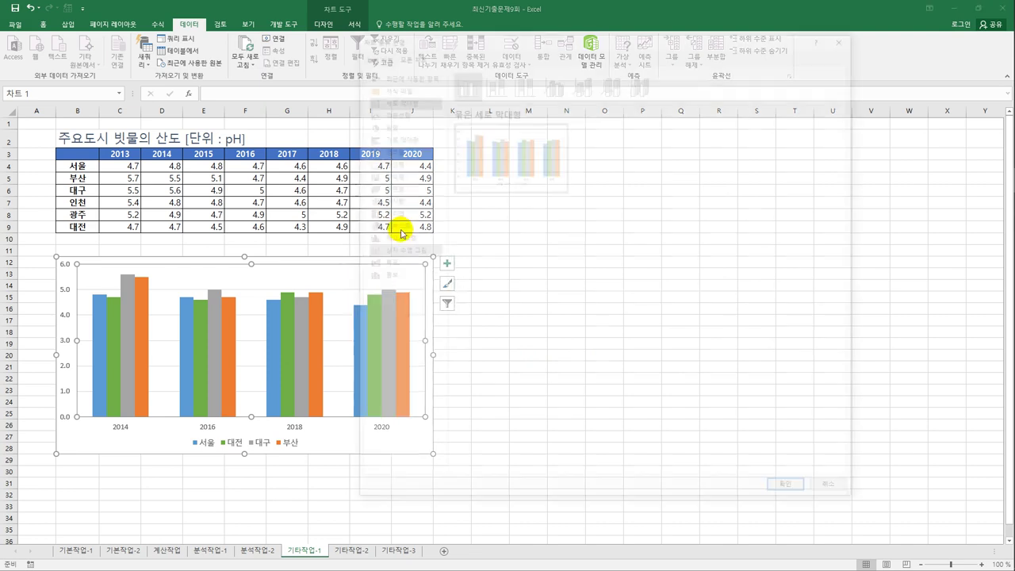
{"action": "left_click", "coordinate": [400, 112]}
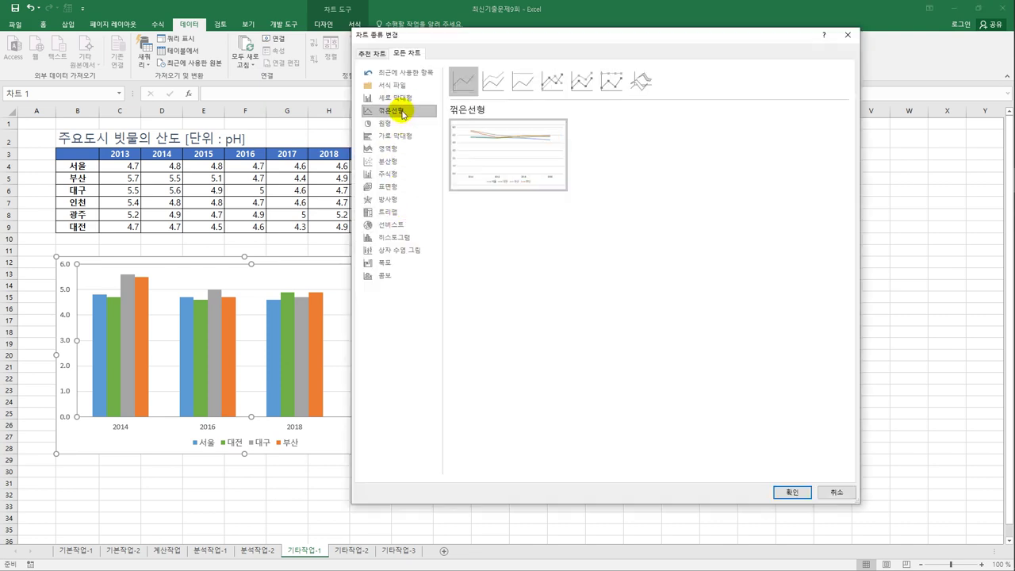
{"action": "left_click", "coordinate": [554, 84]}
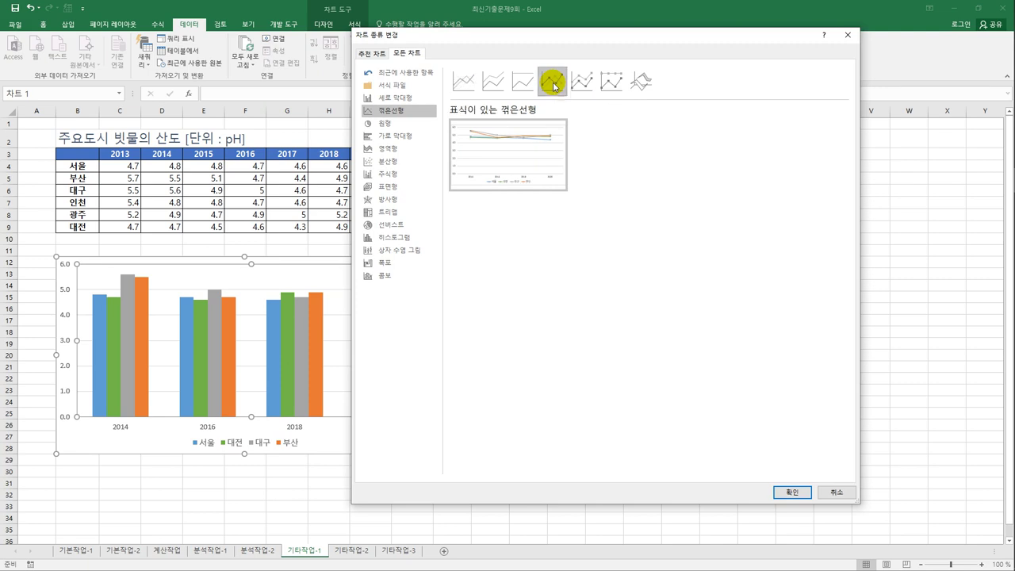
{"action": "left_click", "coordinate": [784, 493]}
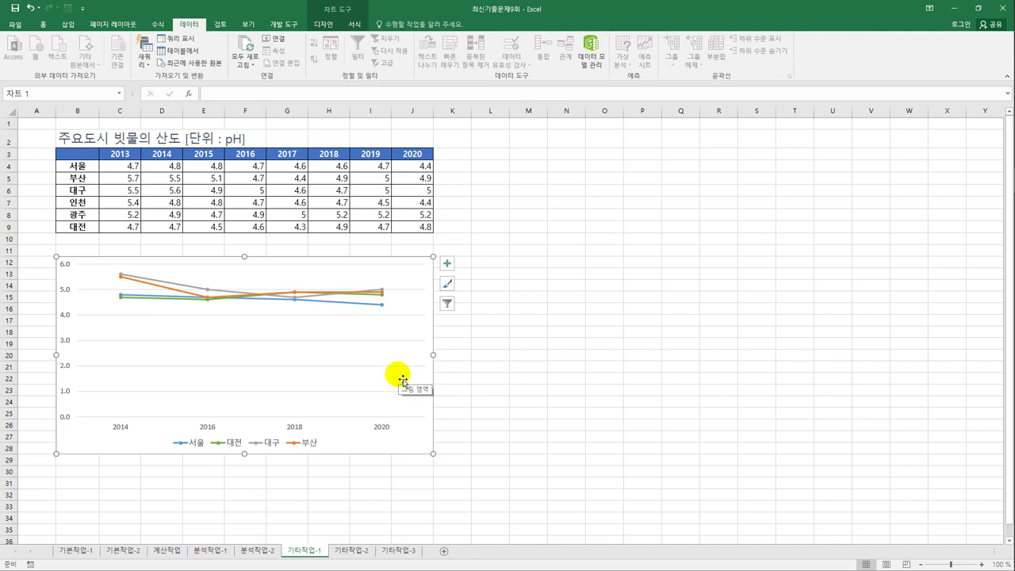
Apply the shape style 미세 효과 - 검정, 어둡게 1 to the chart's plot area.
{"action": "left_click", "coordinate": [374, 338]}
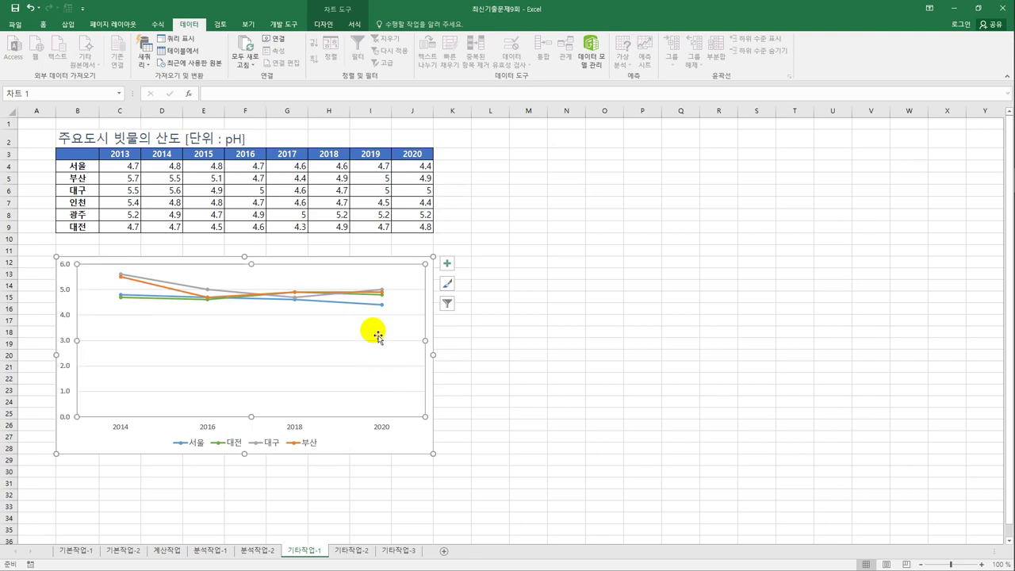
{"action": "left_click", "coordinate": [355, 25]}
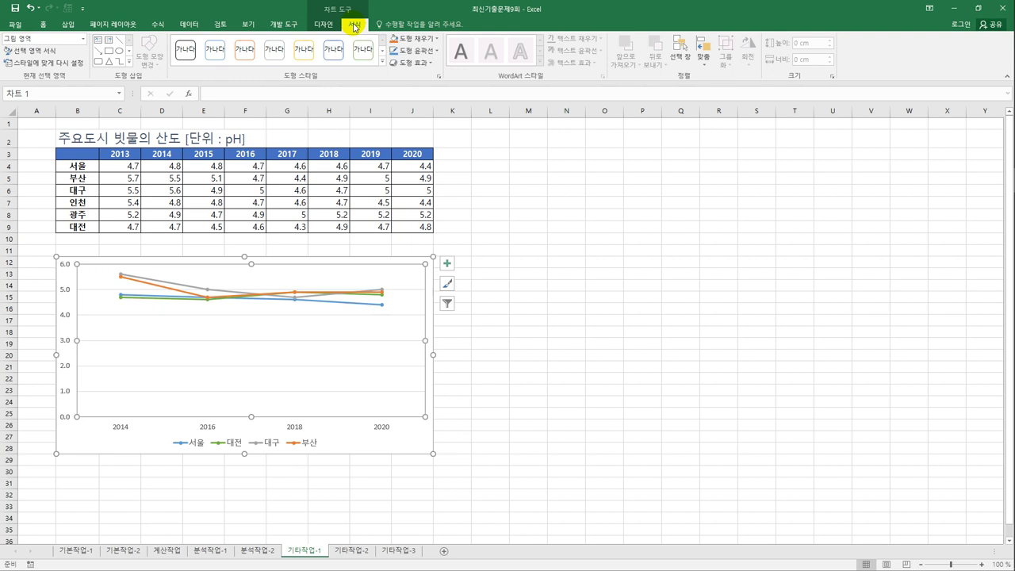
{"action": "left_click", "coordinate": [381, 60]}
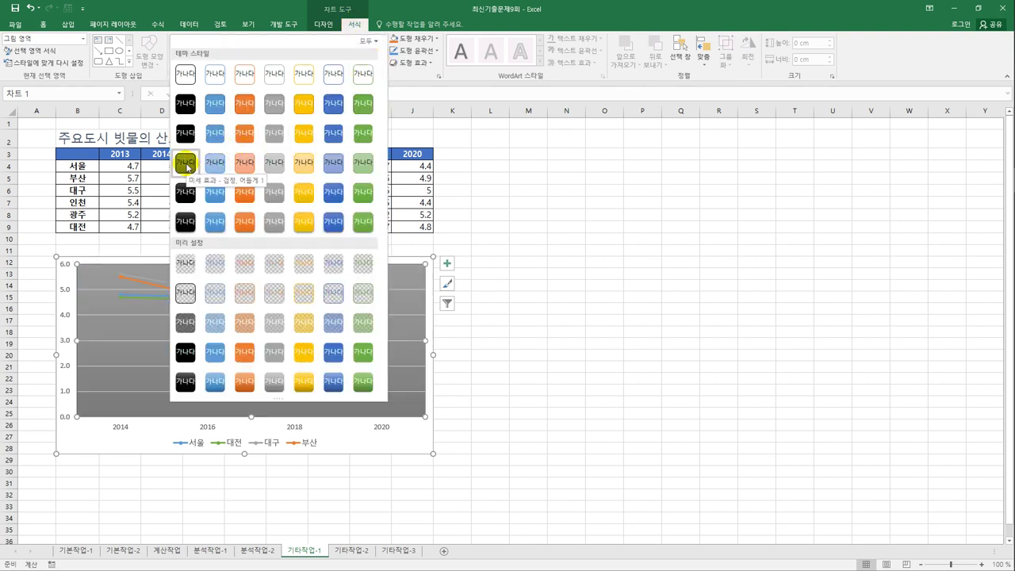
{"action": "left_click", "coordinate": [186, 165]}
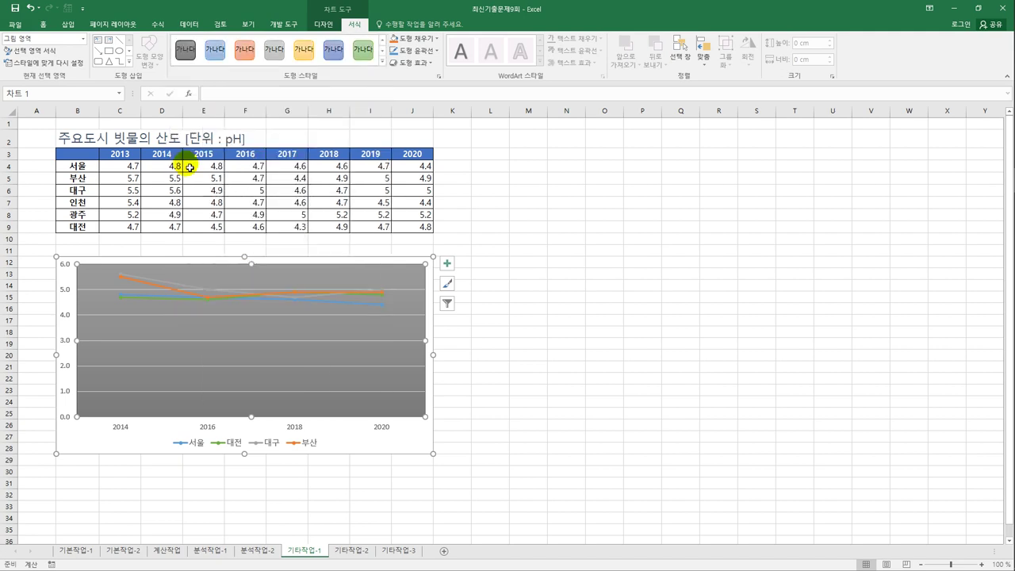
Add a chart title and link it to cell B2 of the 기타작업-1 sheet.
{"action": "left_click", "coordinate": [448, 264]}
{"action": "left_click", "coordinate": [473, 294]}
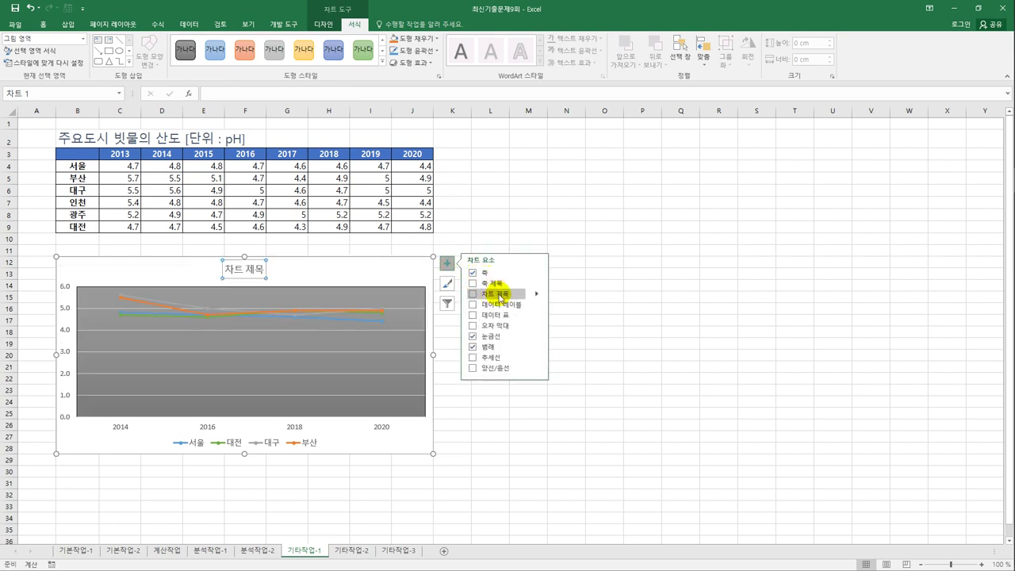
{"action": "left_click", "coordinate": [229, 93]}
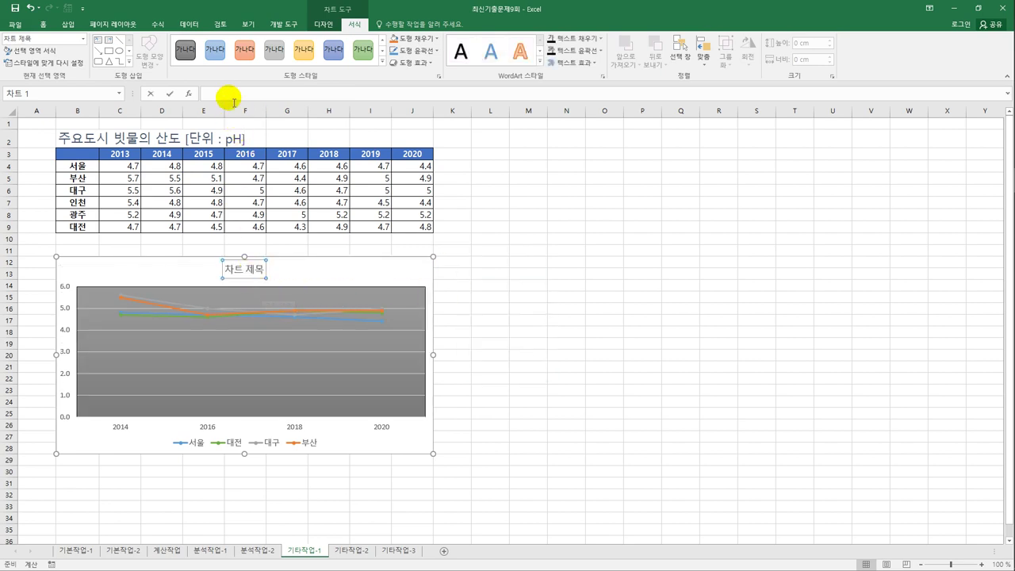
{"action": "type", "text": "="}
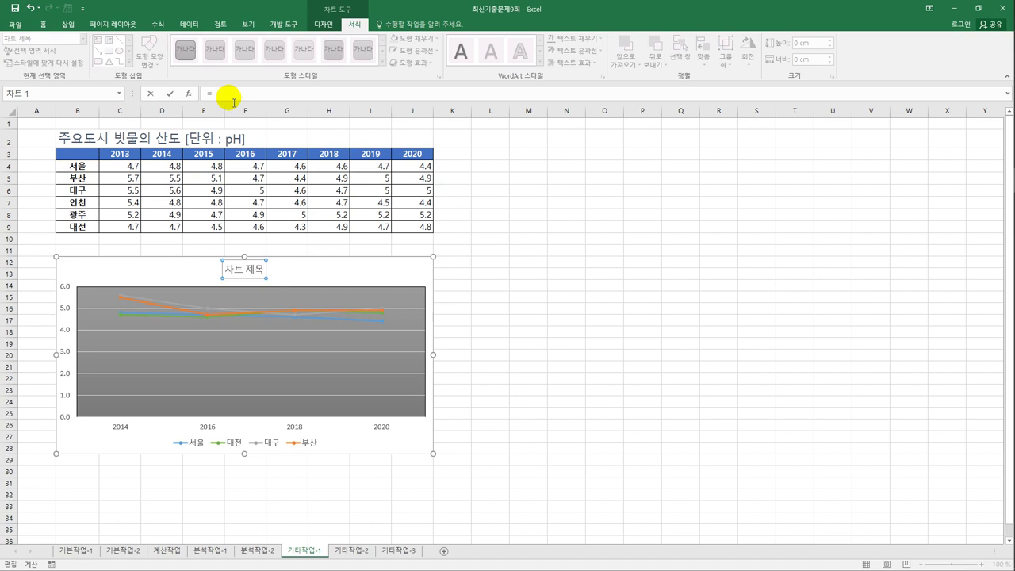
{"action": "left_click", "coordinate": [96, 141]}
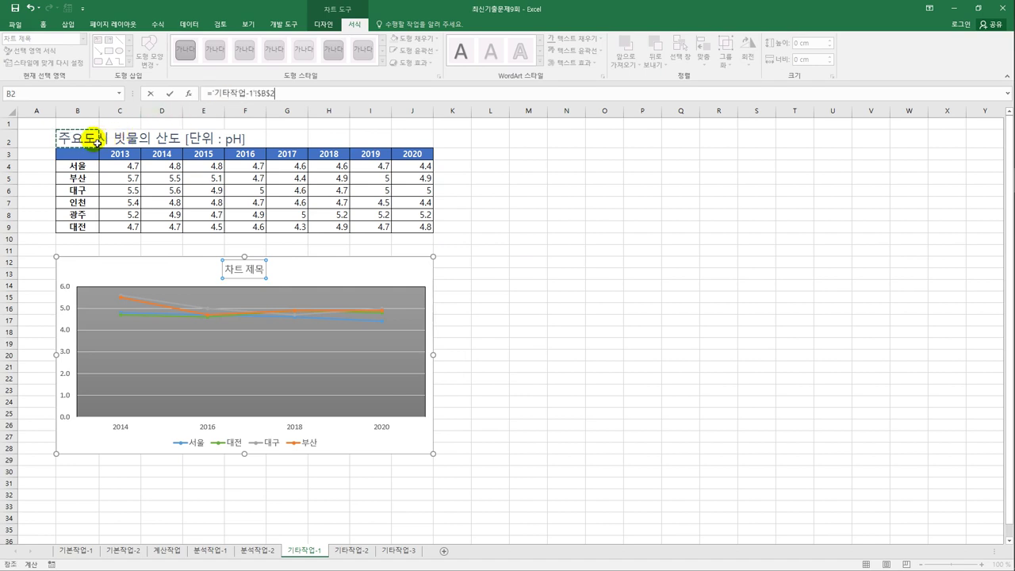
{"action": "key", "text": "Return"}
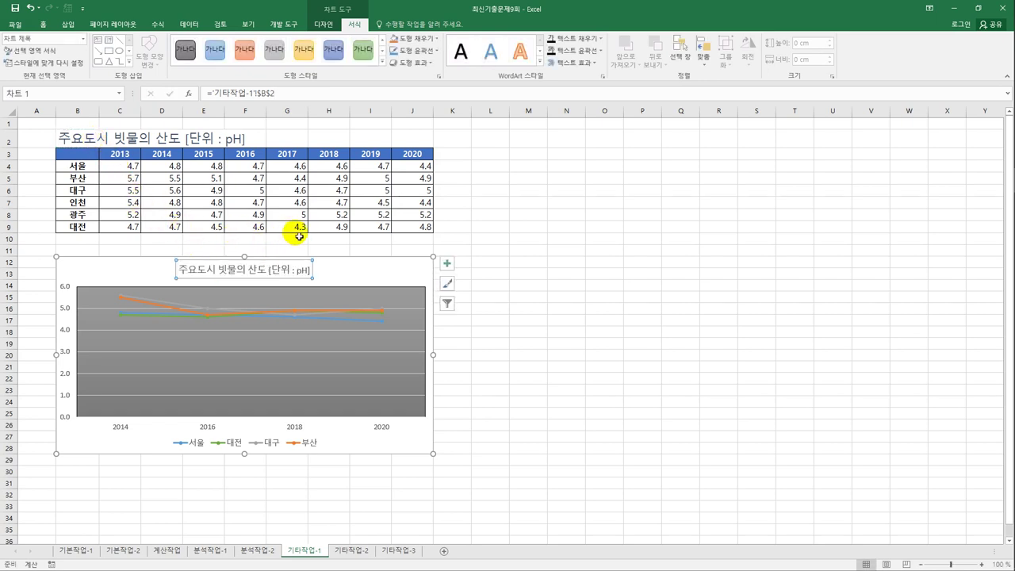
Set the font size of the whole chart area to 13.
{"action": "left_click", "coordinate": [378, 267]}
{"action": "left_click", "coordinate": [43, 24]}
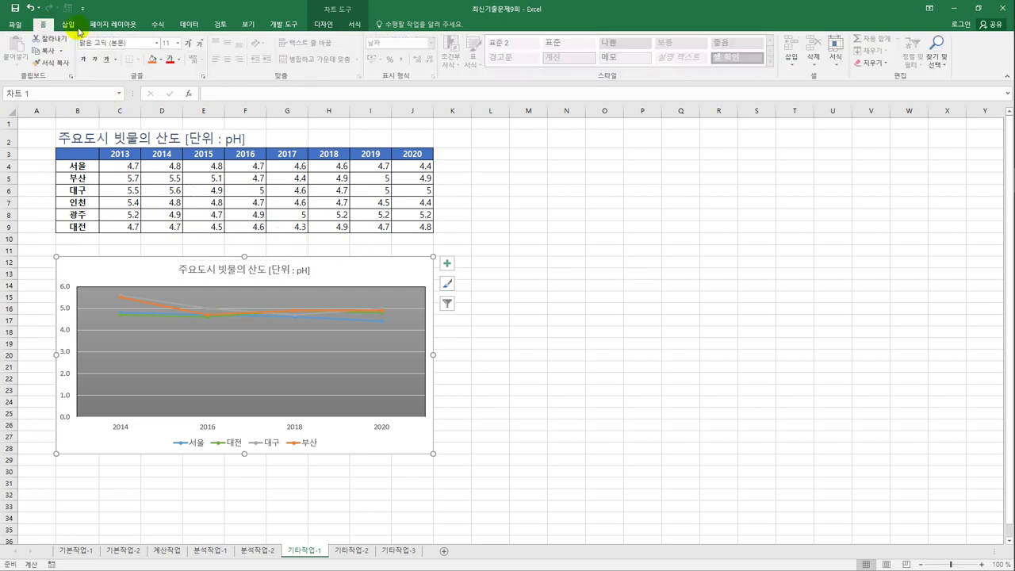
{"action": "left_click", "coordinate": [178, 43]}
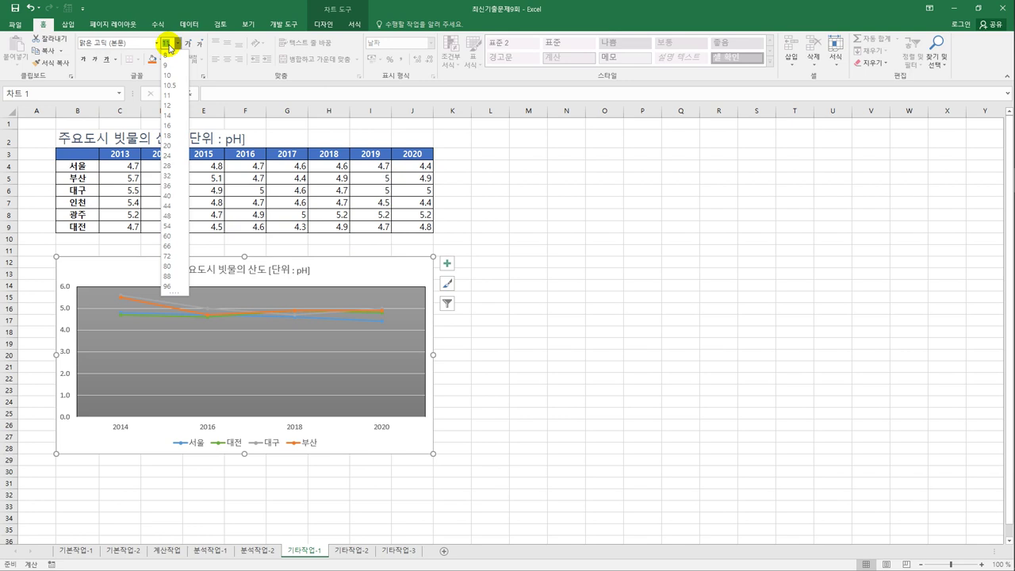
{"action": "type", "text": "13"}
{"action": "key", "text": "Return"}
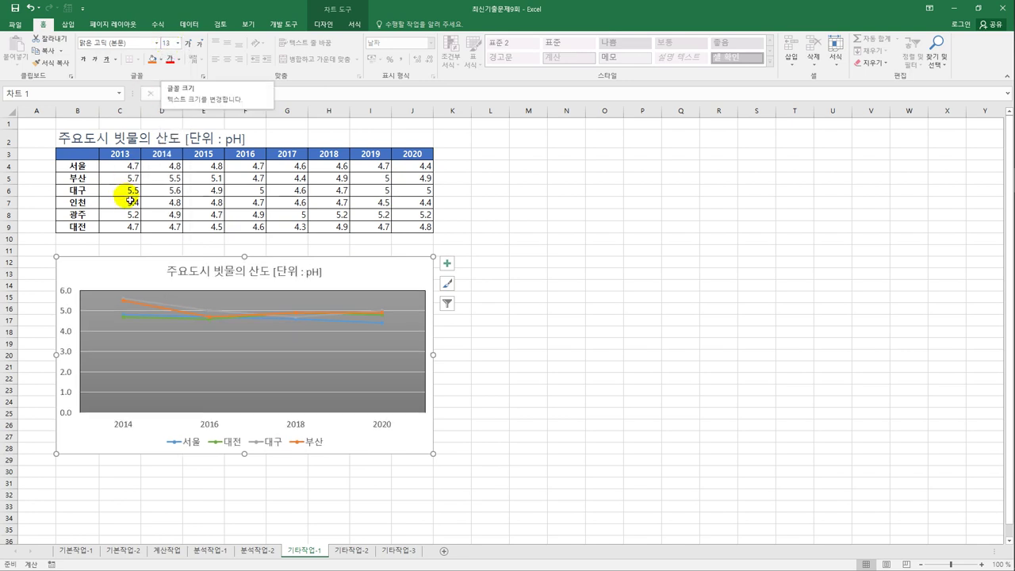
Set the chart's vertical value axis bounds to a minimum of 4 and a maximum of 6.
{"action": "left_click", "coordinate": [69, 296]}
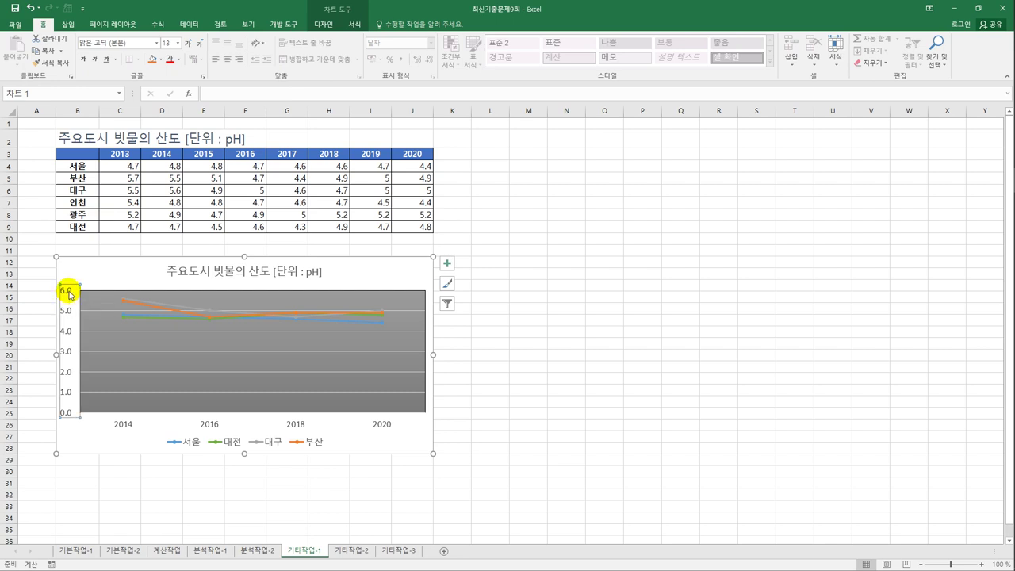
{"action": "right_click", "coordinate": [69, 297]}
{"action": "left_click", "coordinate": [102, 405]}
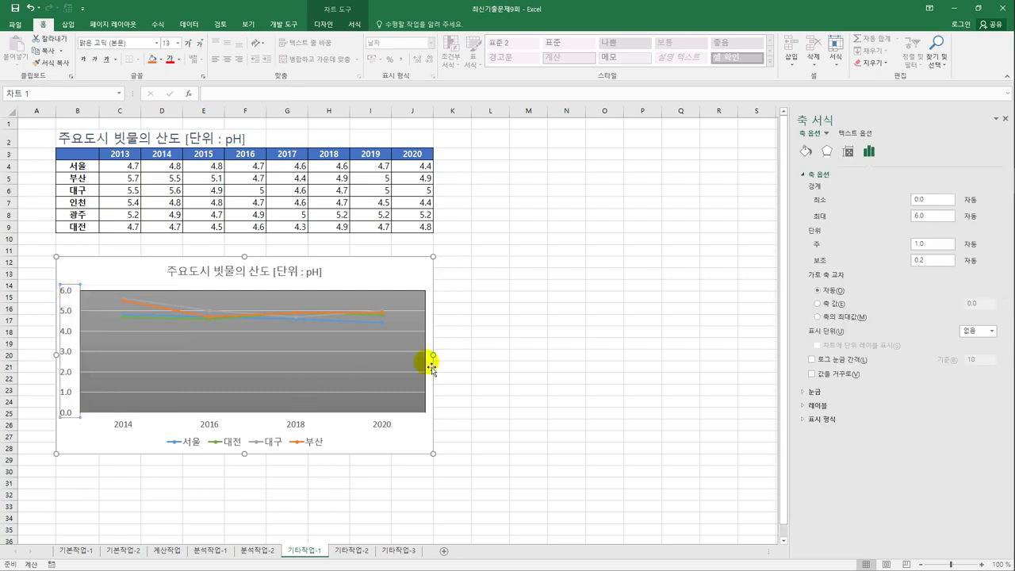
{"action": "double_click", "coordinate": [914, 200]}
{"action": "type", "text": "4"}
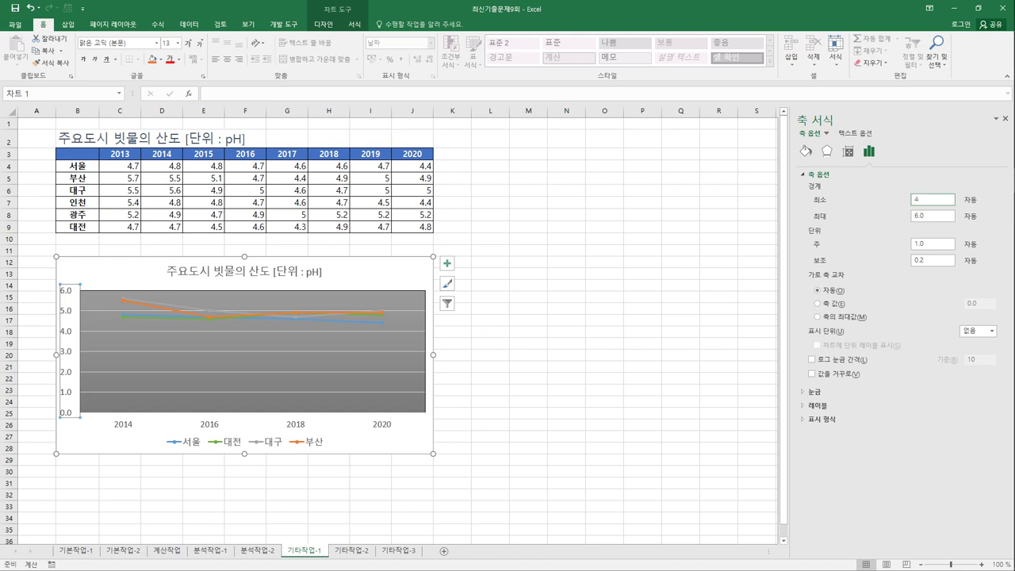
{"action": "double_click", "coordinate": [940, 216]}
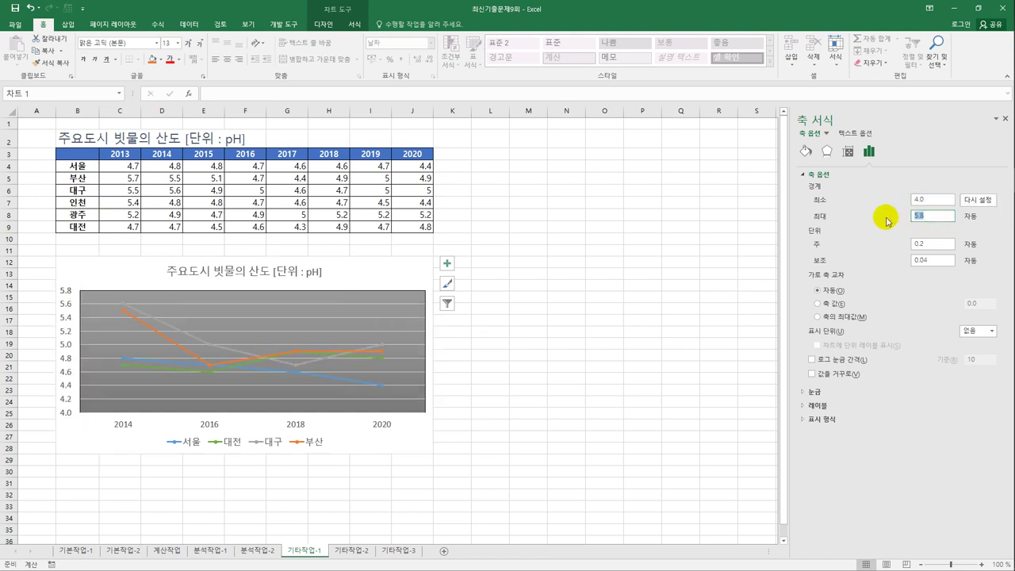
{"action": "type", "text": "6"}
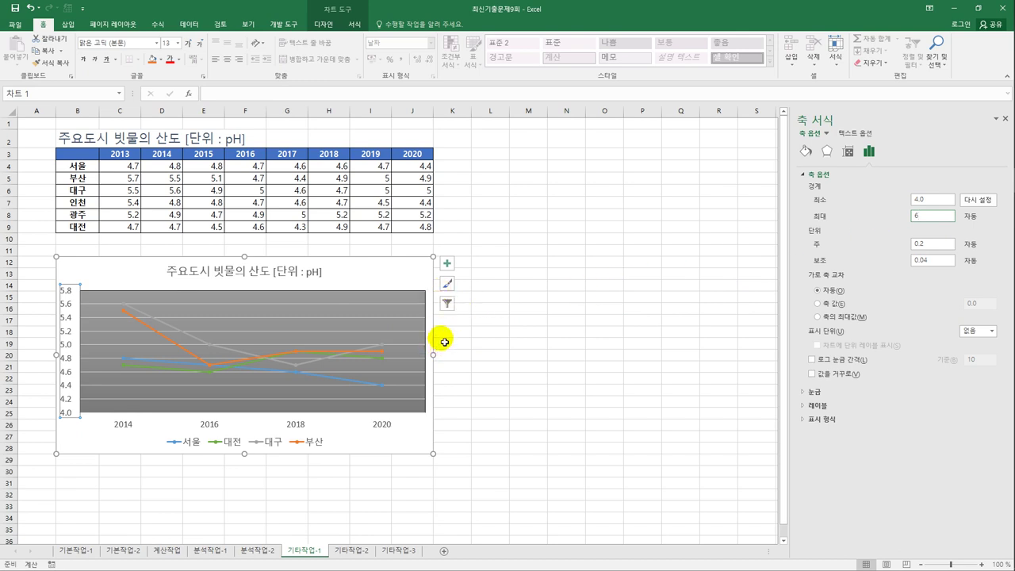
Add primary major vertical gridlines (기본 주 세로) to the chart and give the chart area's border rounded corners (둥근 모서리).
{"action": "left_click", "coordinate": [448, 265]}
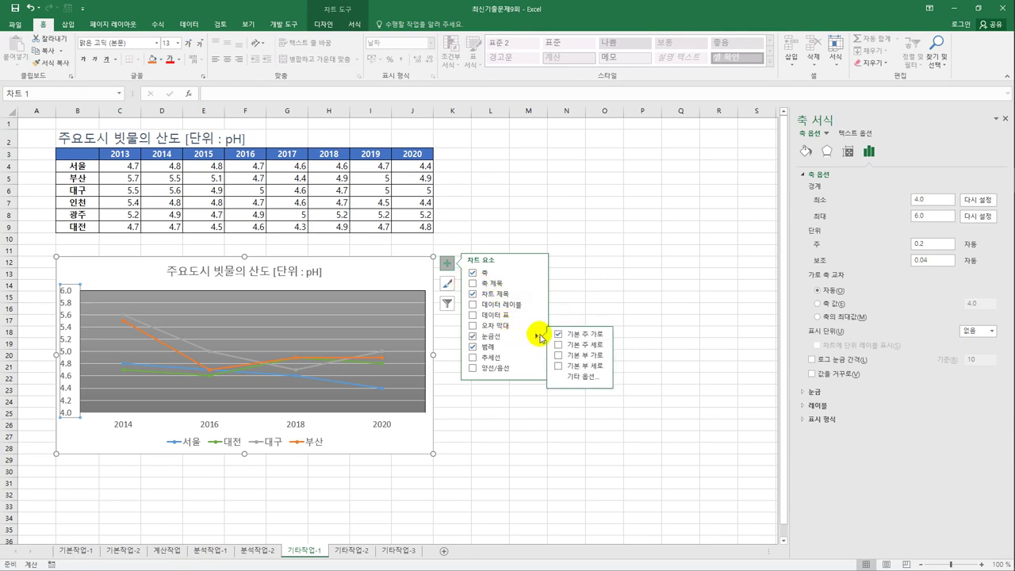
{"action": "left_click", "coordinate": [596, 350]}
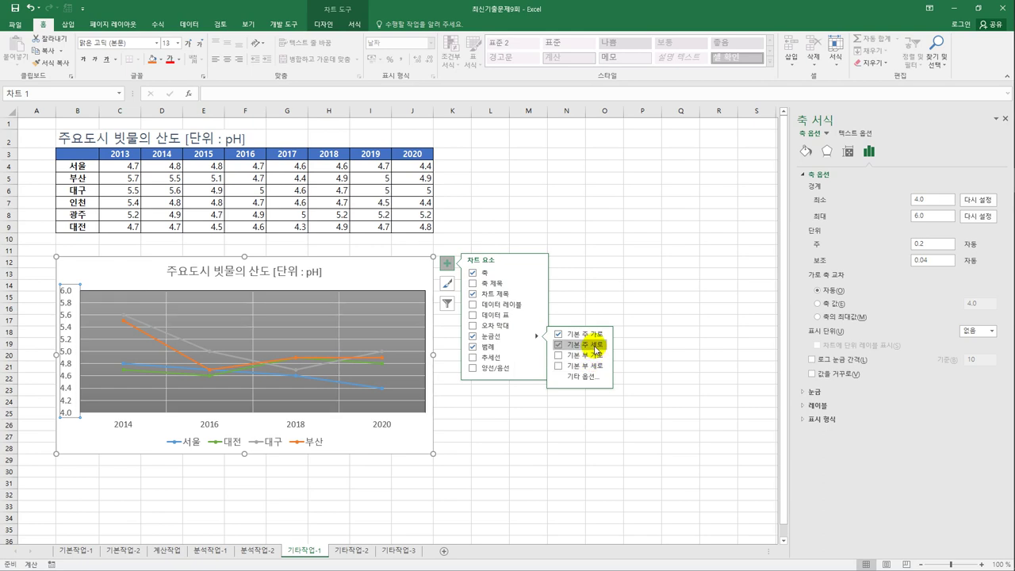
{"action": "left_click", "coordinate": [433, 268]}
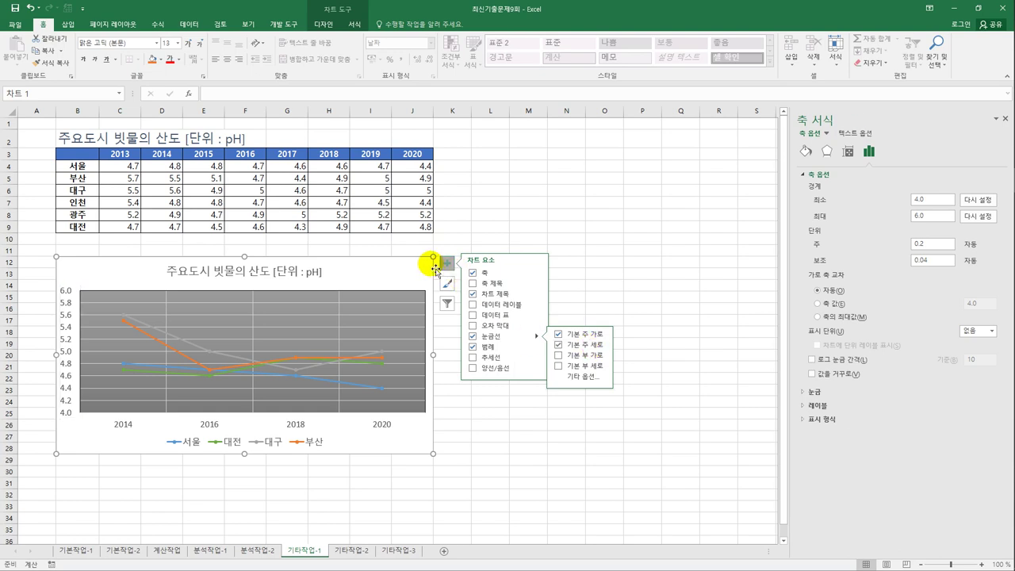
{"action": "left_click", "coordinate": [805, 152]}
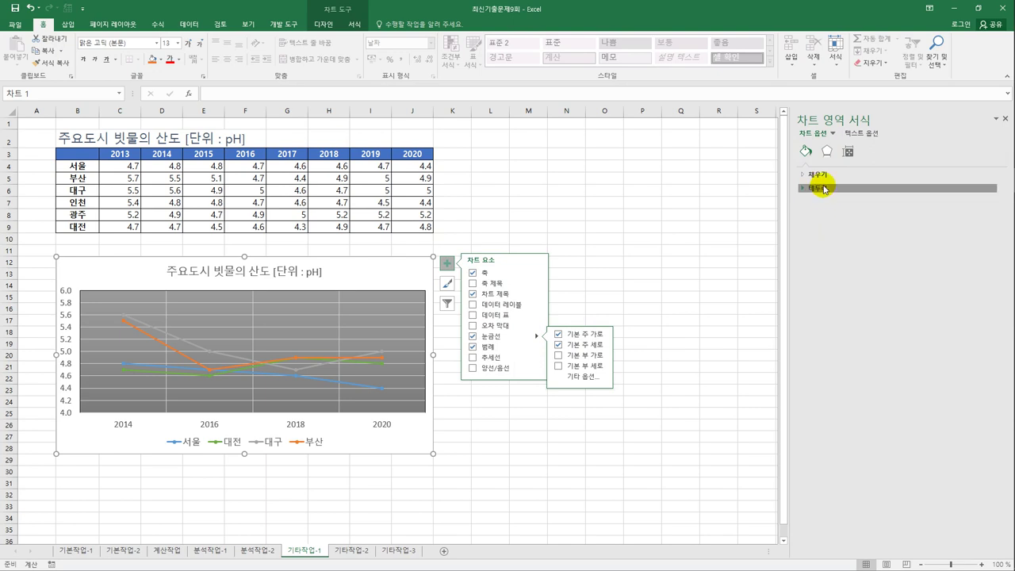
{"action": "left_click", "coordinate": [821, 188]}
{"action": "left_click", "coordinate": [840, 443]}
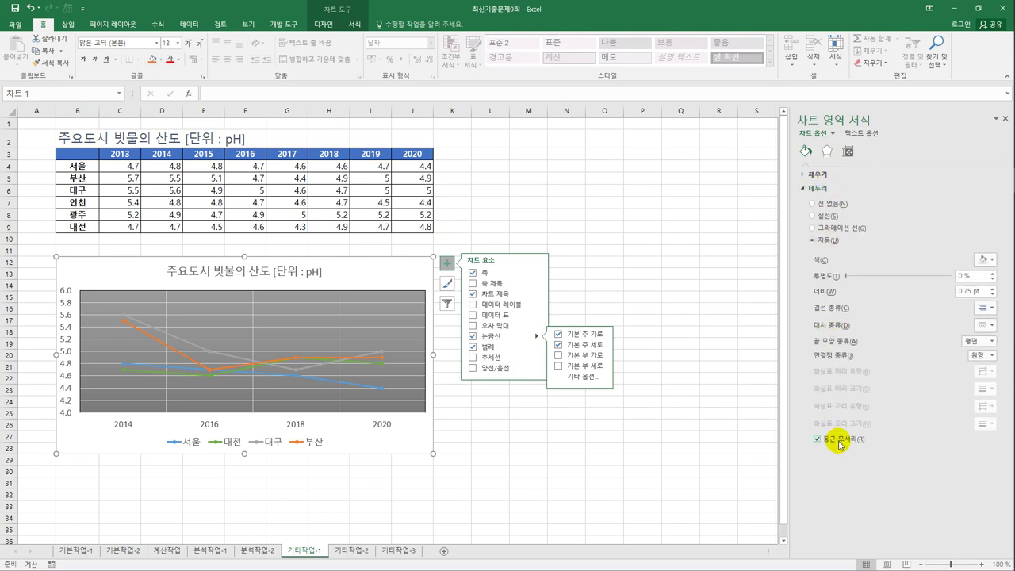
Apply the centered inner (안쪽) shadow preset to the chart area.
{"action": "left_click", "coordinate": [827, 151]}
{"action": "left_click", "coordinate": [831, 174]}
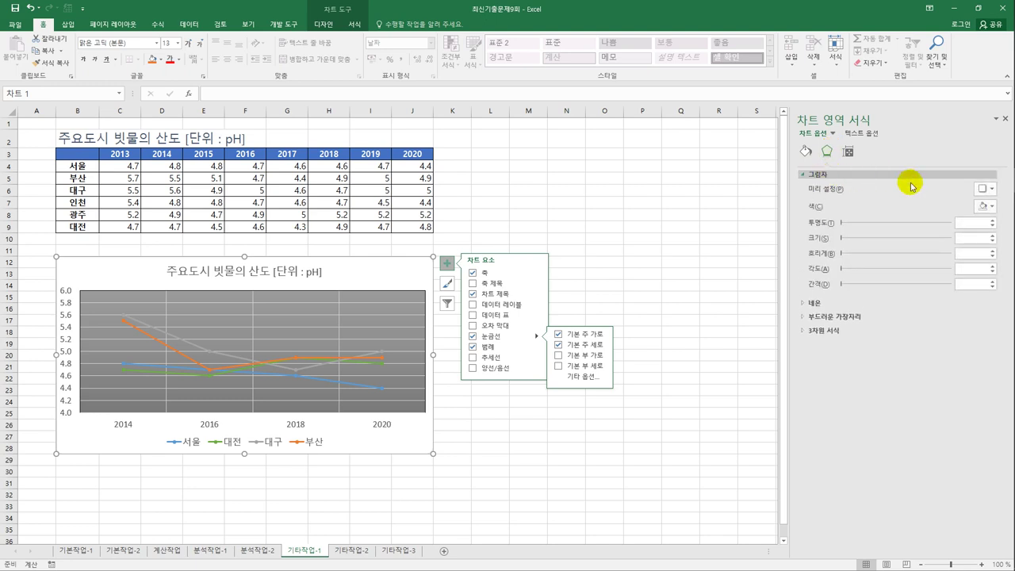
{"action": "left_click", "coordinate": [990, 189]}
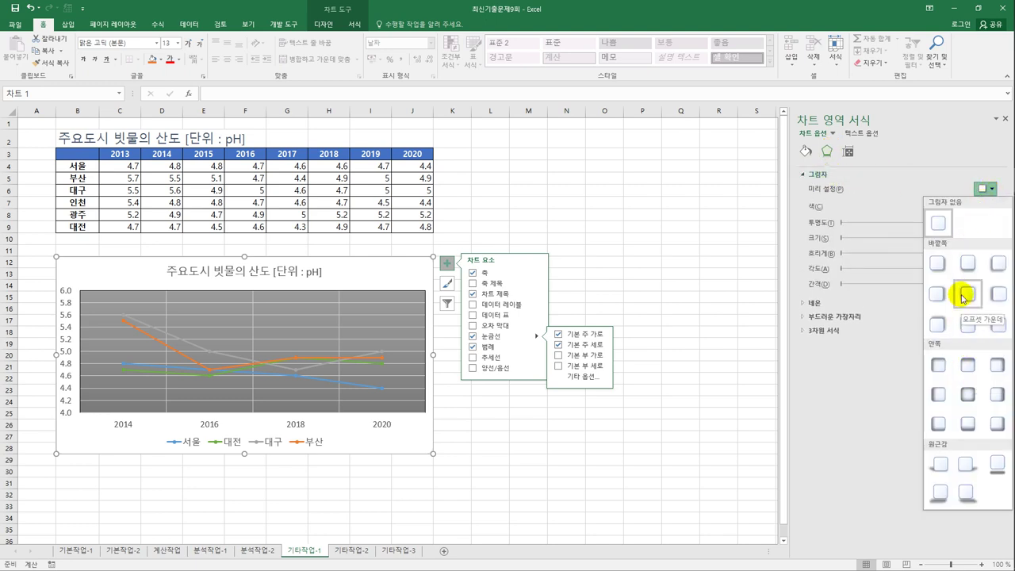
{"action": "left_click", "coordinate": [968, 394]}
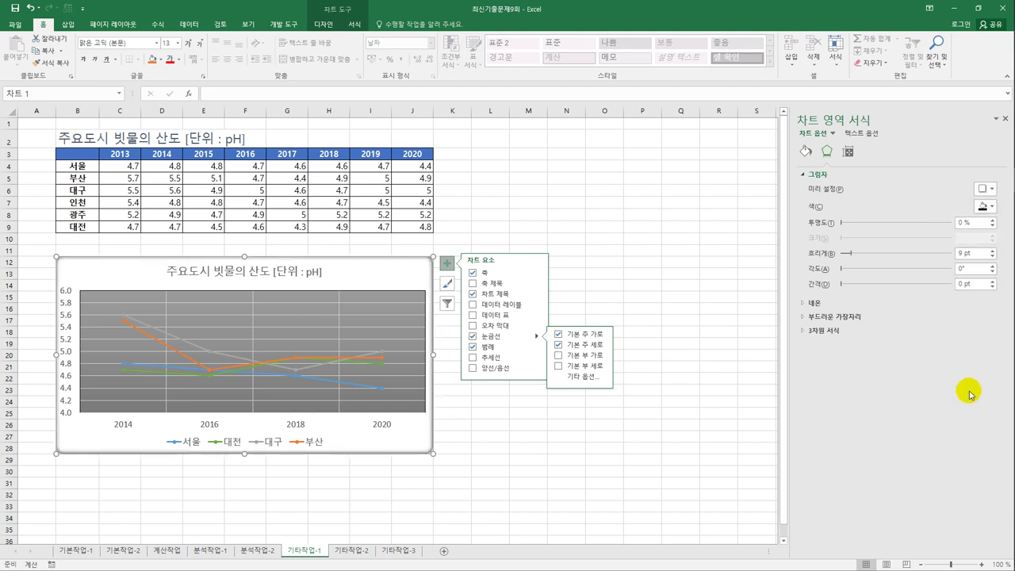
{"action": "left_click", "coordinate": [716, 439]}
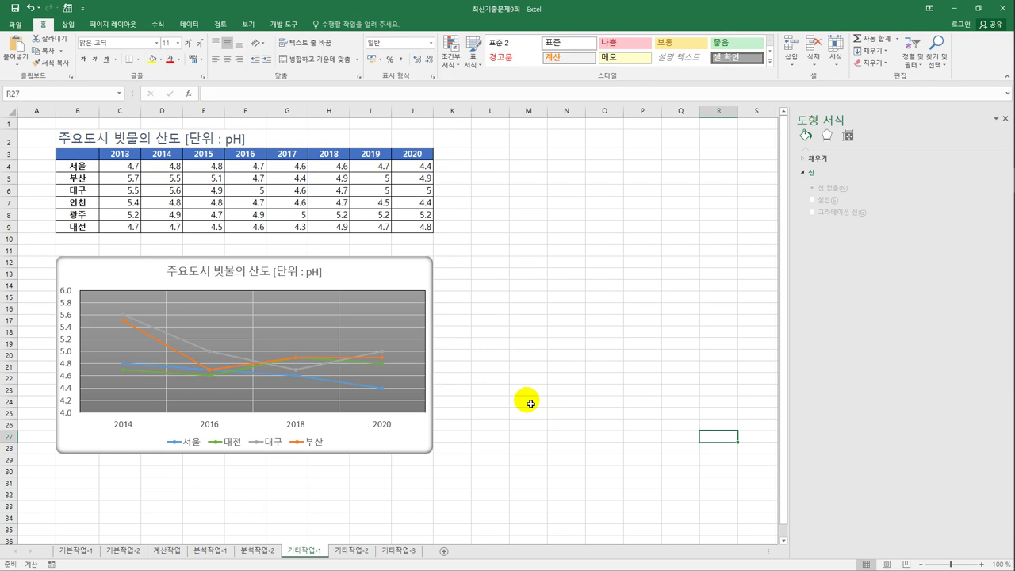
On the 기타작업-2 sheet, start recording a macro named 서식적용, stored in the current workbook (현재 통합 문서).
{"action": "left_click", "coordinate": [370, 549]}
{"action": "left_click", "coordinate": [488, 357]}
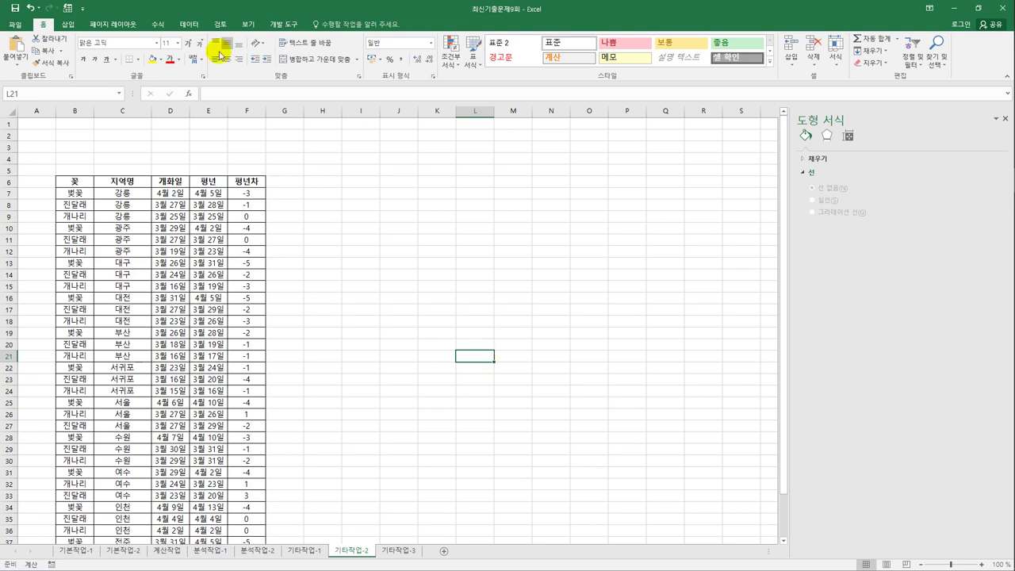
{"action": "left_click", "coordinate": [278, 24]}
{"action": "left_click", "coordinate": [82, 46]}
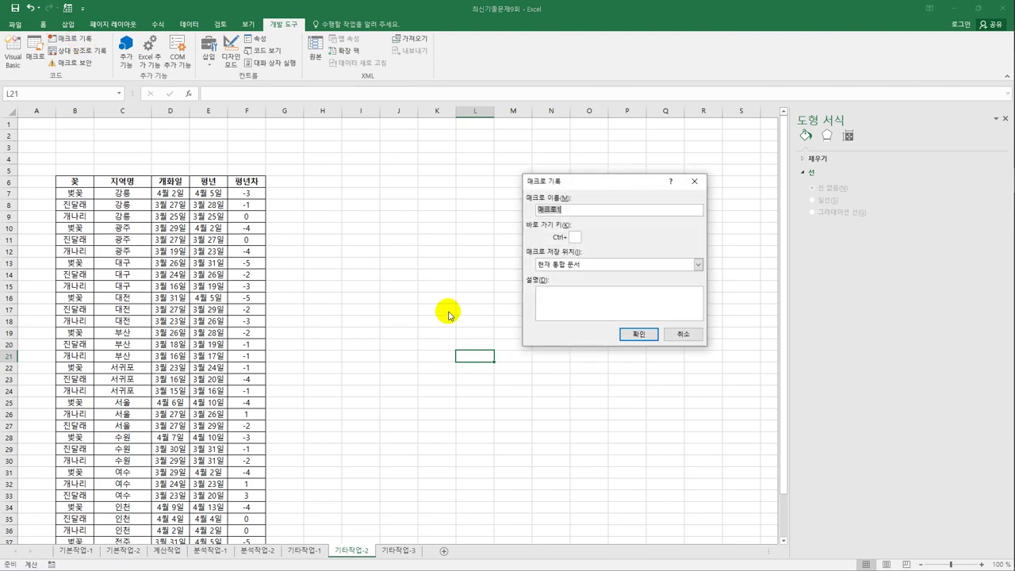
{"action": "type", "text": "서식적용"}
{"action": "left_click", "coordinate": [641, 334]}
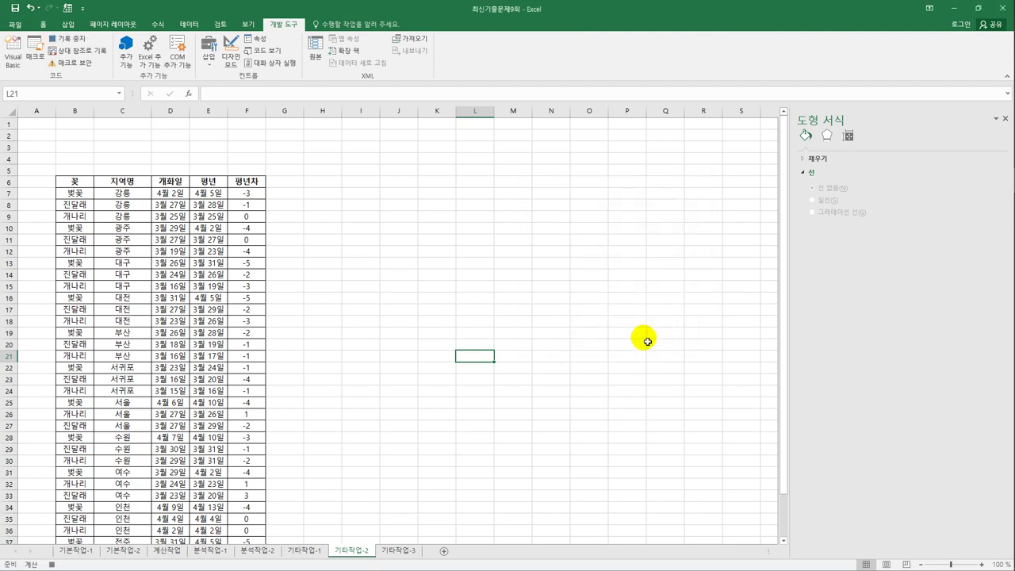
Apply the custom number format [파랑]0.0;[빨강]0.0;"●" to the 평년차 cells F7:F39.
{"action": "left_click", "coordinate": [250, 194]}
{"action": "left_click_drag", "start_coordinate": [251, 226], "coordinate": [255, 519]}
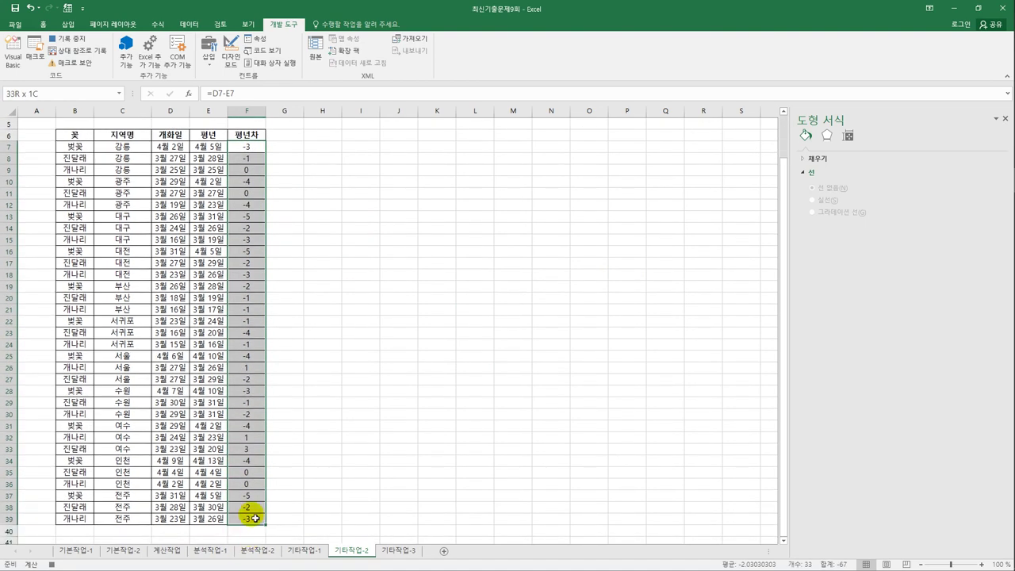
{"action": "right_click", "coordinate": [253, 239]}
{"action": "left_click", "coordinate": [301, 417]}
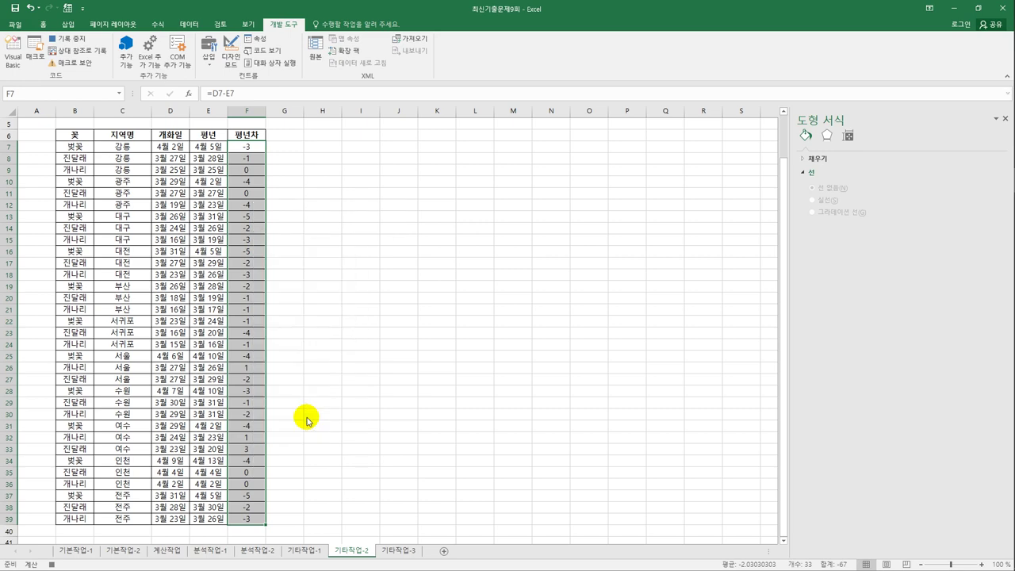
{"action": "left_click_drag", "start_coordinate": [325, 288], "coordinate": [477, 164]}
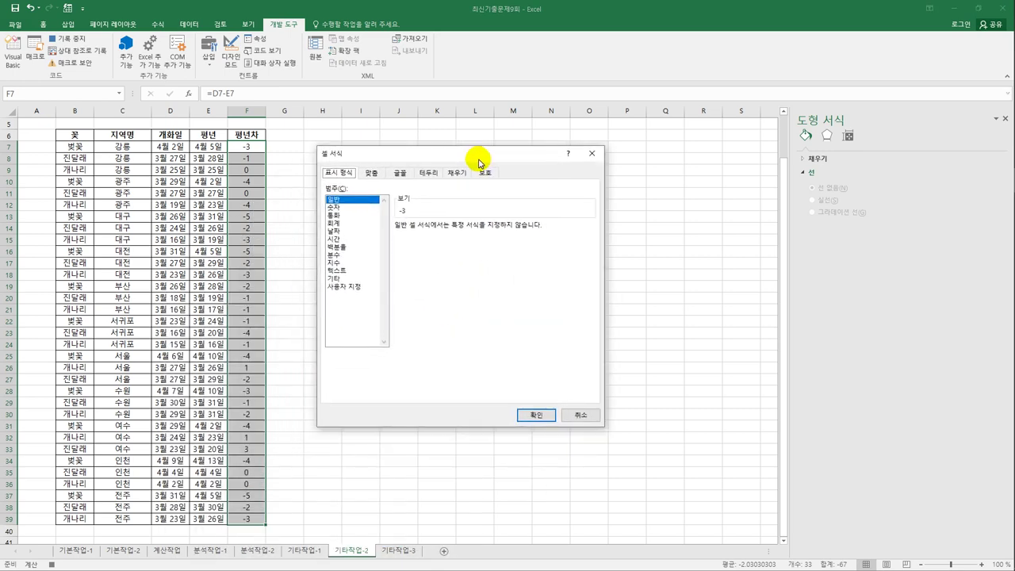
{"action": "left_click", "coordinate": [349, 287]}
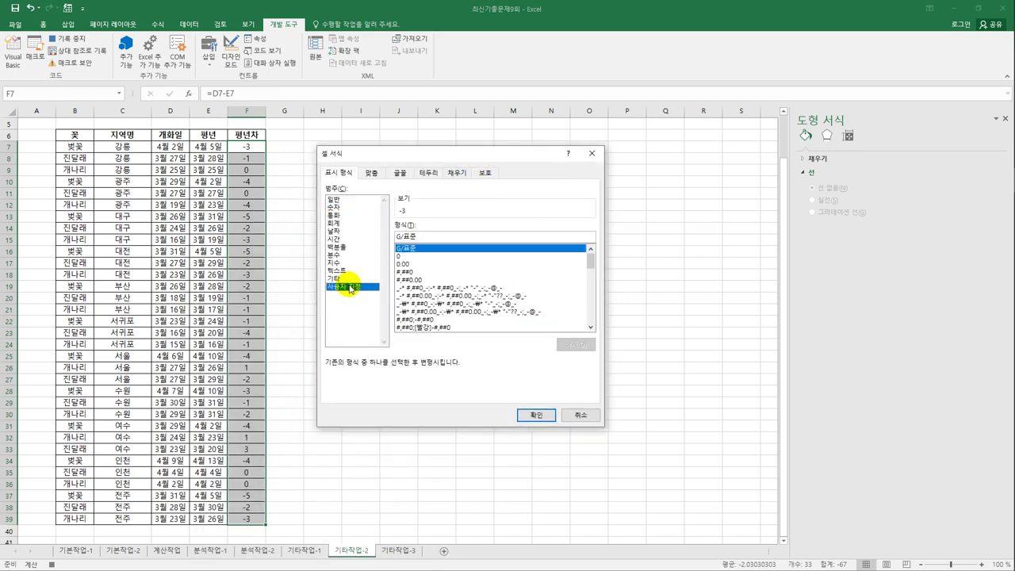
{"action": "left_click", "coordinate": [391, 238]}
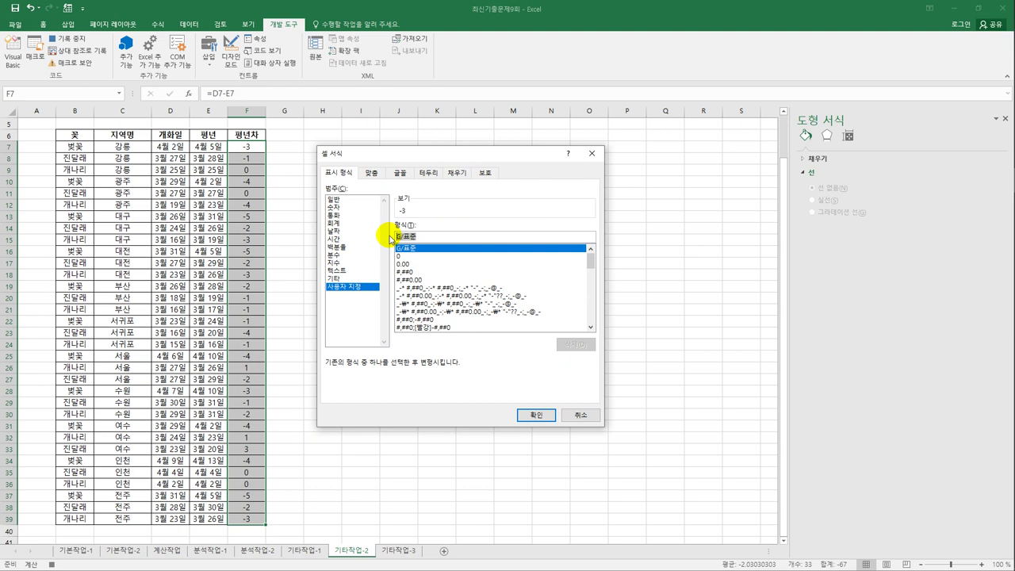
{"action": "key", "text": "Delete"}
{"action": "type", "text": "[파랑]"}
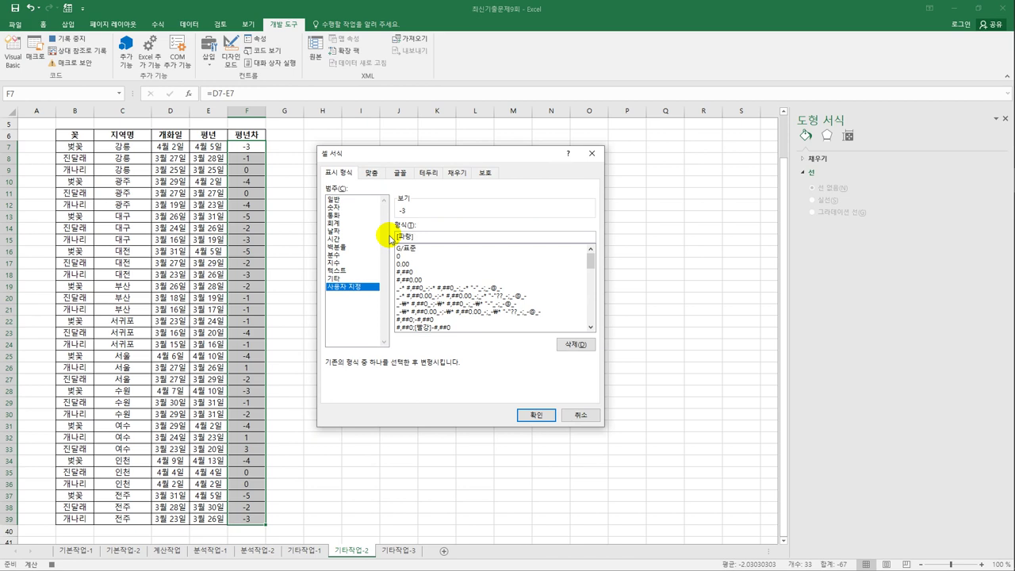
{"action": "type", "text": "0.0"}
{"action": "type", "text": ";"}
{"action": "type", "text": "[빠"}
{"action": "type", "text": "ㄹ강]"}
{"action": "type", "text": "0.0"}
{"action": "type", "text": ";\"ㅂ"}
{"action": "key", "text": "Hangul_Hanja"}
{"action": "left_click", "coordinate": [497, 370]}
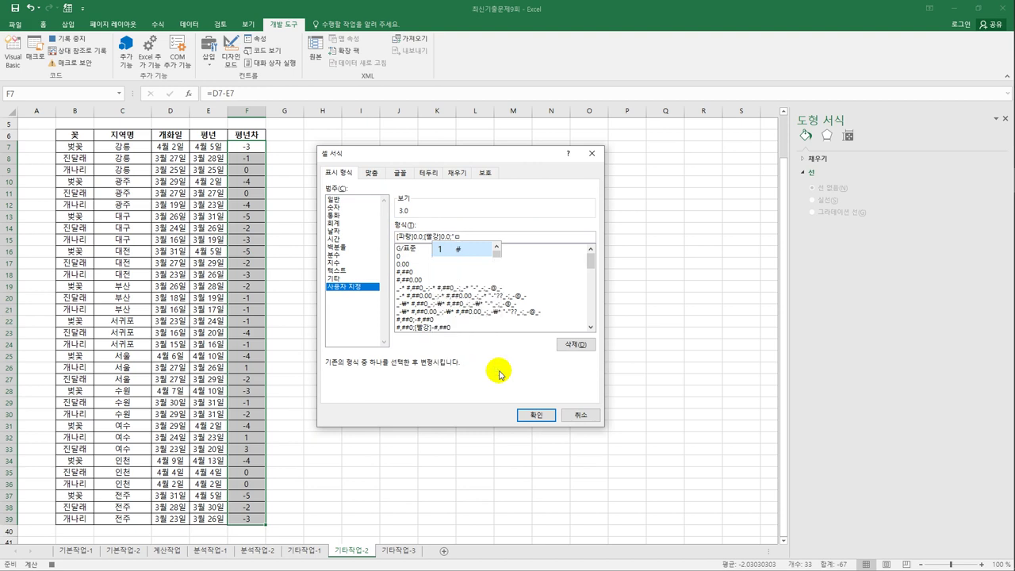
{"action": "left_click", "coordinate": [497, 250]}
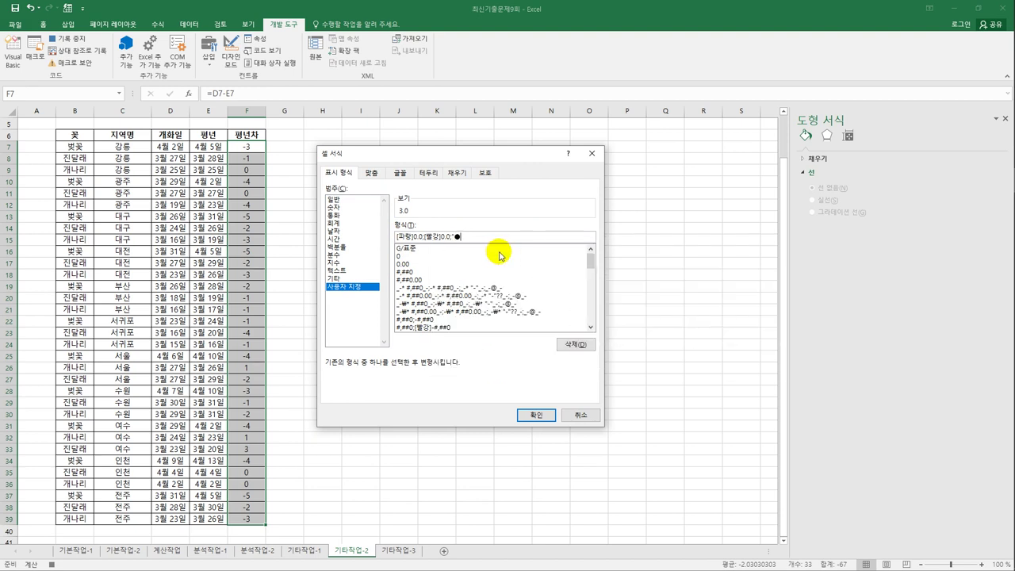
{"action": "type", "text": "\""}
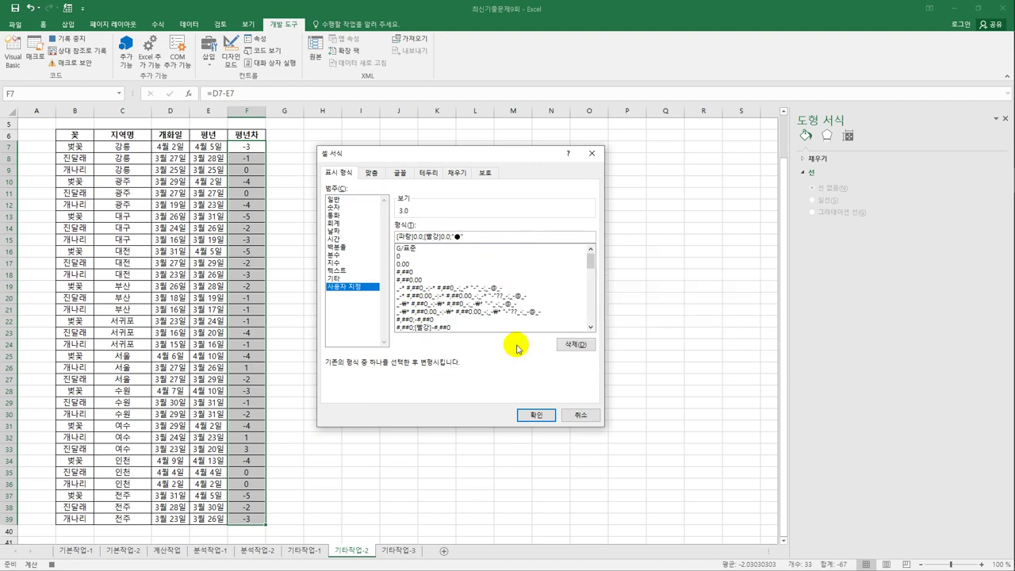
{"action": "left_click", "coordinate": [537, 416]}
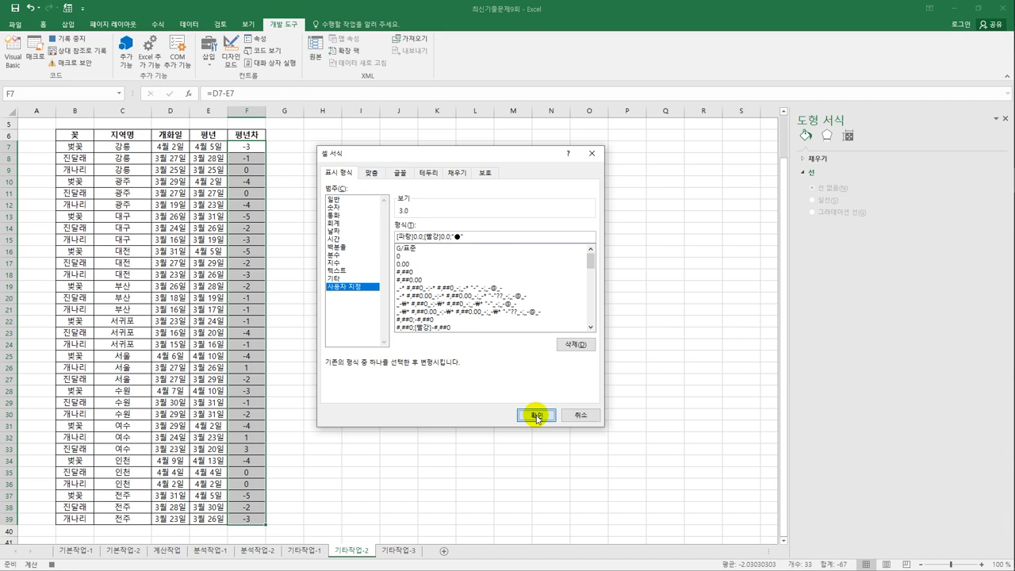
Select cell F7 and stop recording the macro.
{"action": "left_click", "coordinate": [247, 151]}
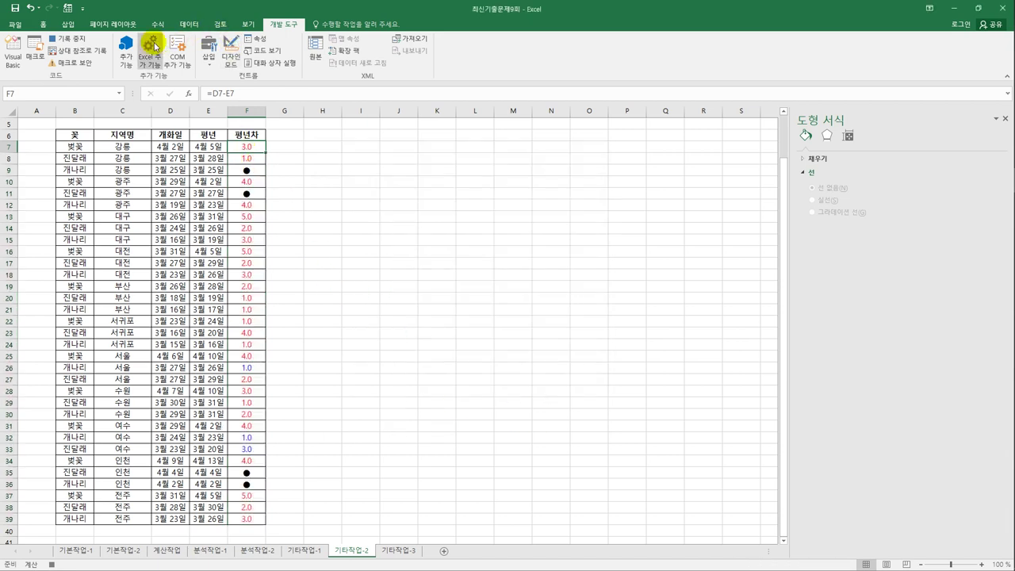
{"action": "left_click", "coordinate": [81, 40]}
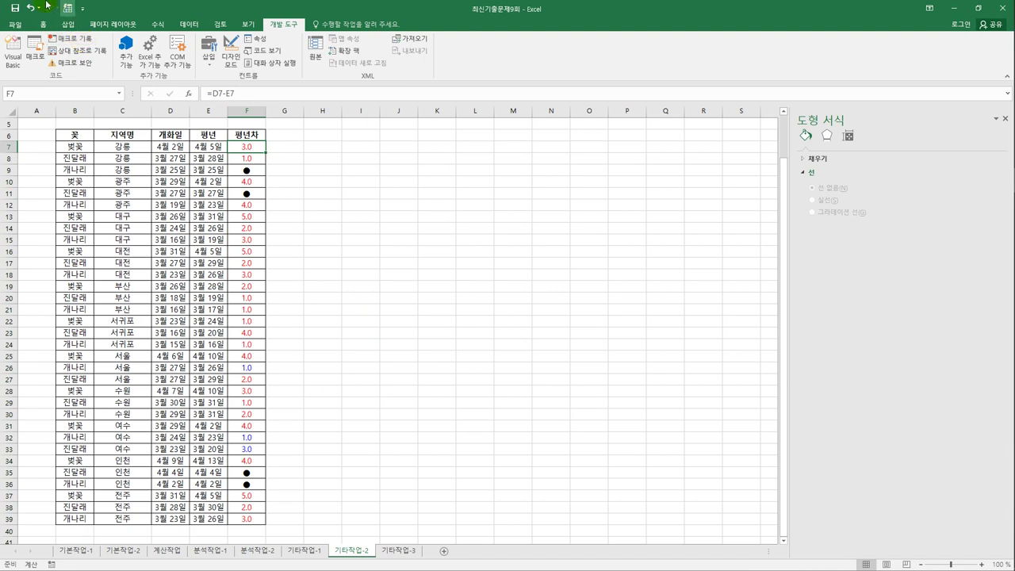
Insert a form-control button over cells B2:C3 and assign the 서식적용 macro to it.
{"action": "left_click", "coordinate": [210, 62]}
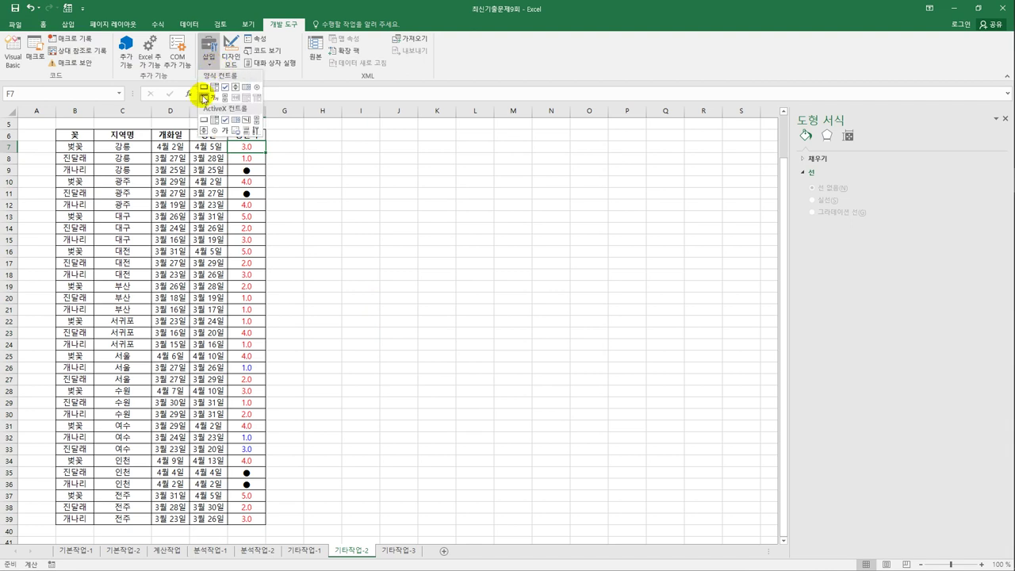
{"action": "left_click", "coordinate": [203, 84]}
{"action": "scroll", "coordinate": [356, 283], "scroll_direction": "up", "scroll_amount": 2}
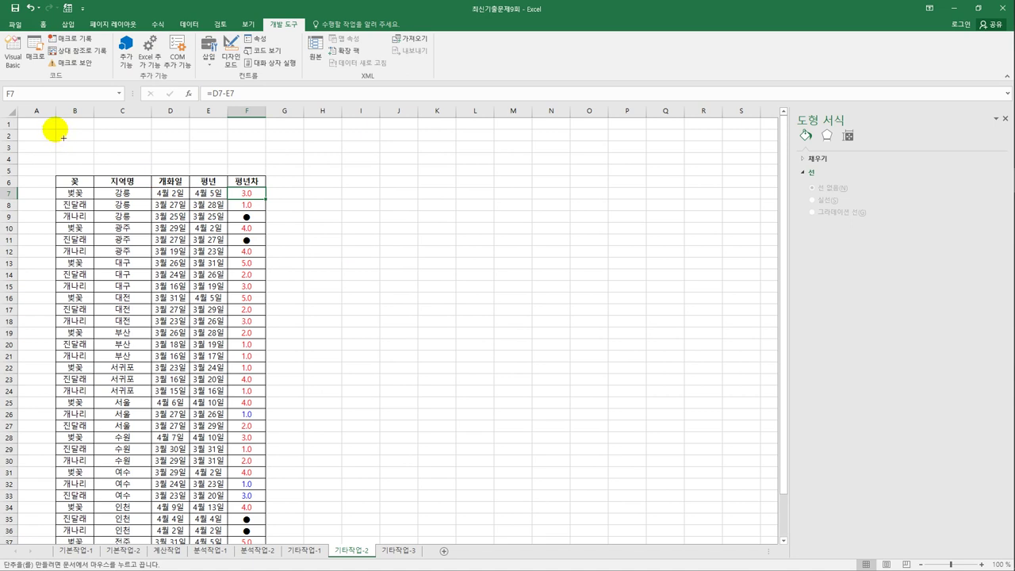
{"action": "left_click_drag", "start_coordinate": [56, 128], "coordinate": [153, 164]}
{"action": "left_click", "coordinate": [533, 198]}
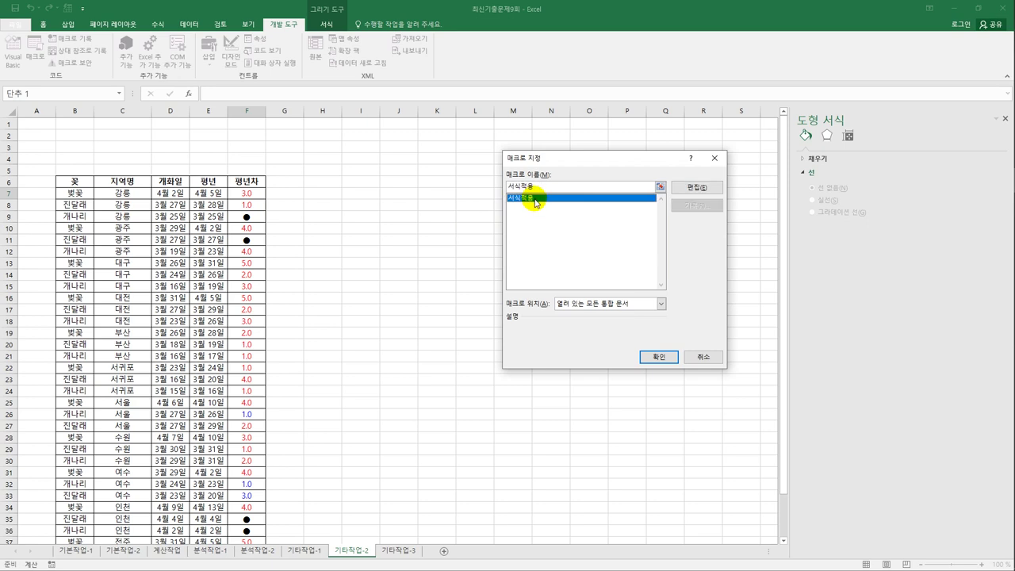
{"action": "left_click", "coordinate": [657, 357]}
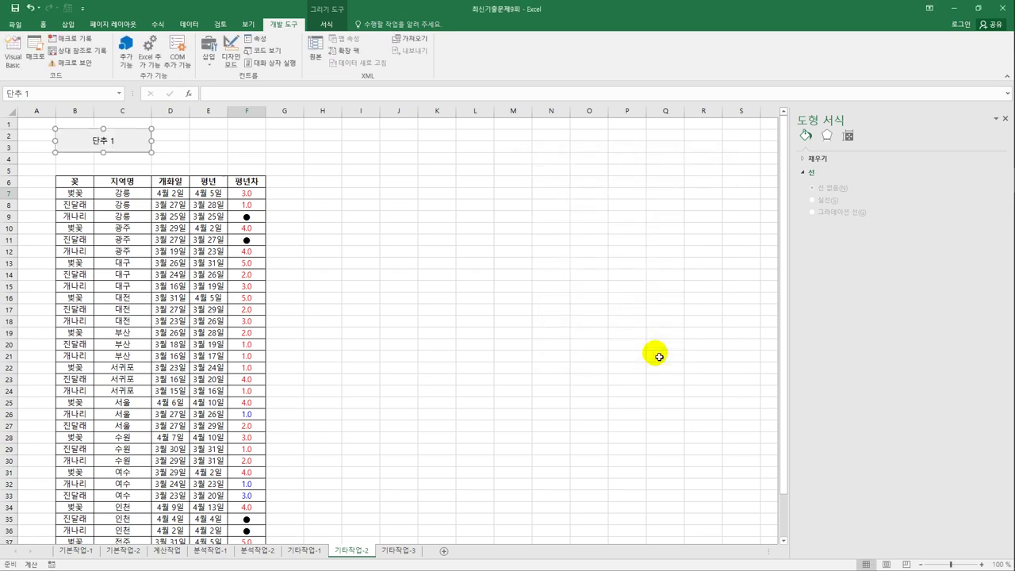
Change the new button's label to 서식적용.
{"action": "type", "text": "서식적용"}
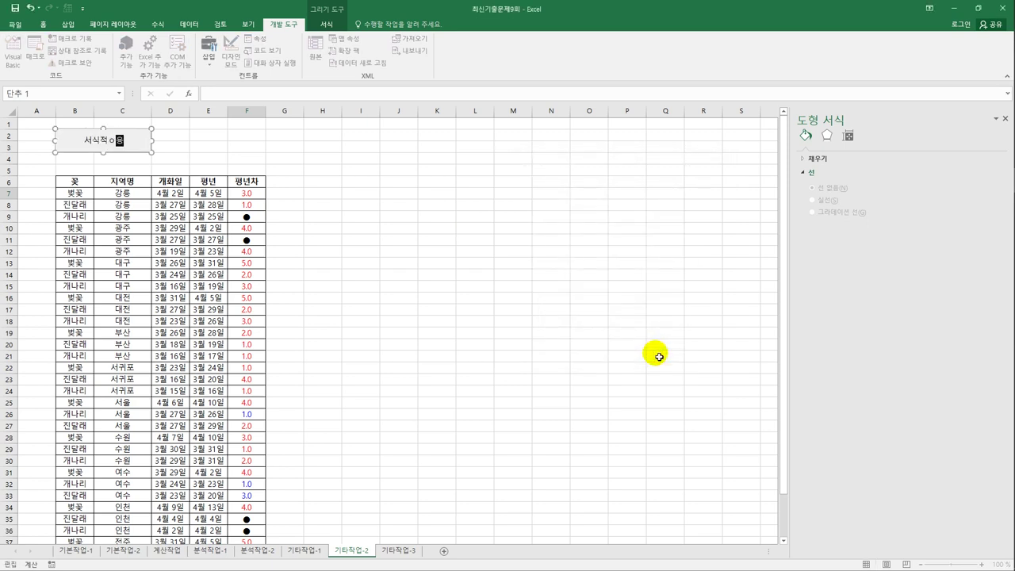
{"action": "key", "text": "BackSpace"}
{"action": "key", "text": "BackSpace"}
{"action": "key", "text": "BackSpace"}
{"action": "type", "text": "용"}
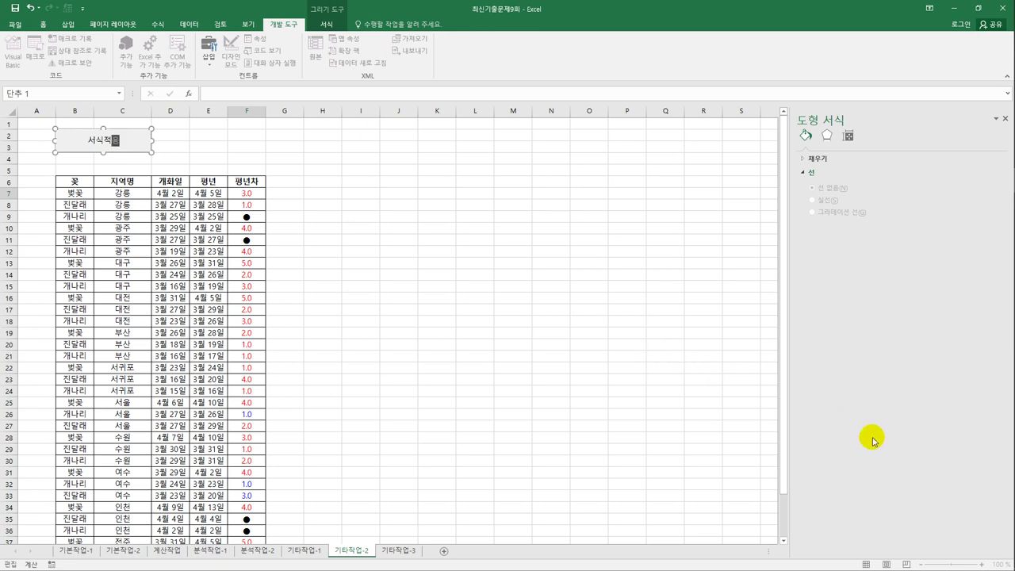
Start recording a new macro named 서식해제, stored in the current workbook.
{"action": "left_click", "coordinate": [407, 245]}
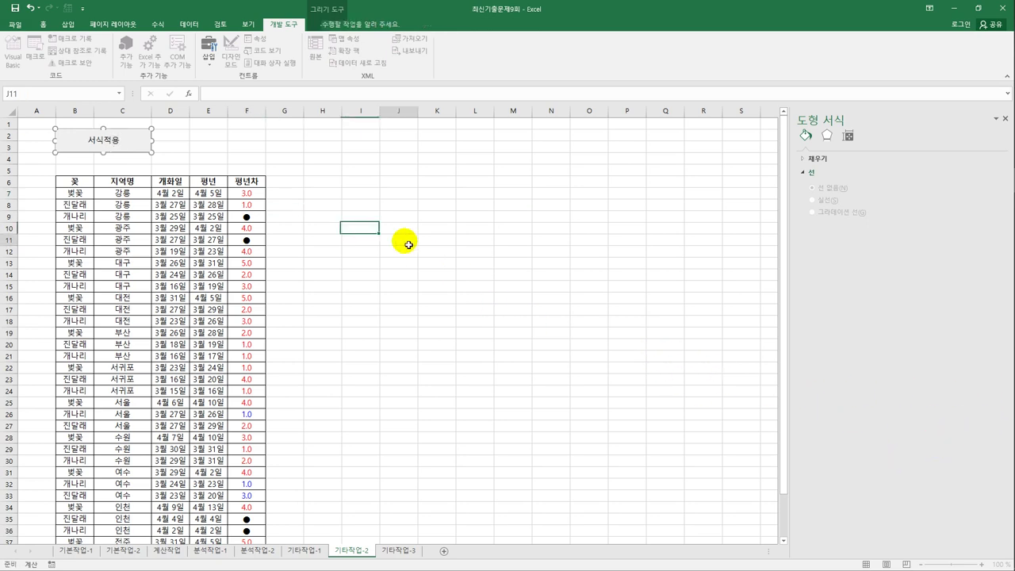
{"action": "left_click", "coordinate": [70, 38]}
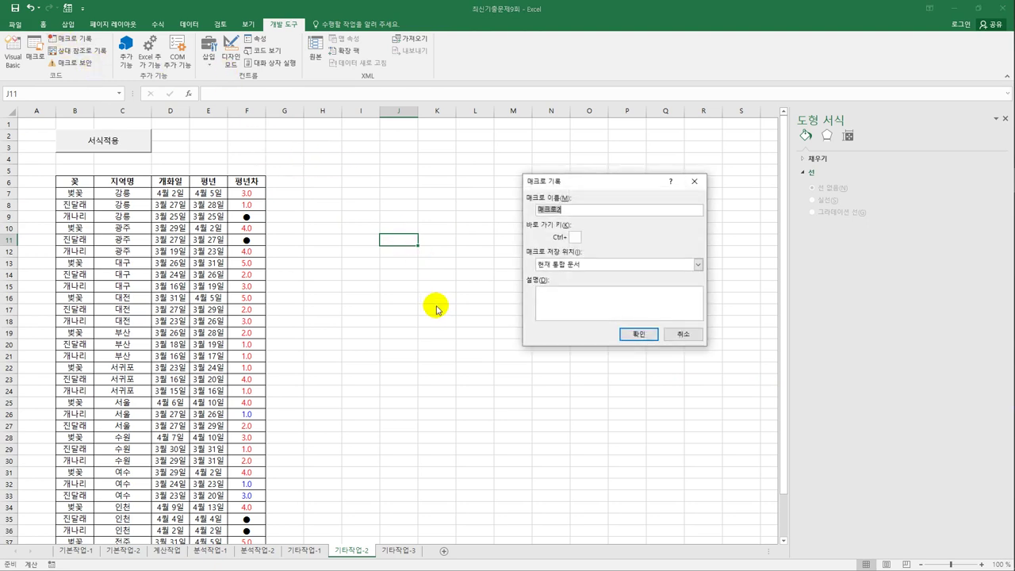
{"action": "type", "text": "서식해제"}
{"action": "left_click", "coordinate": [638, 335]}
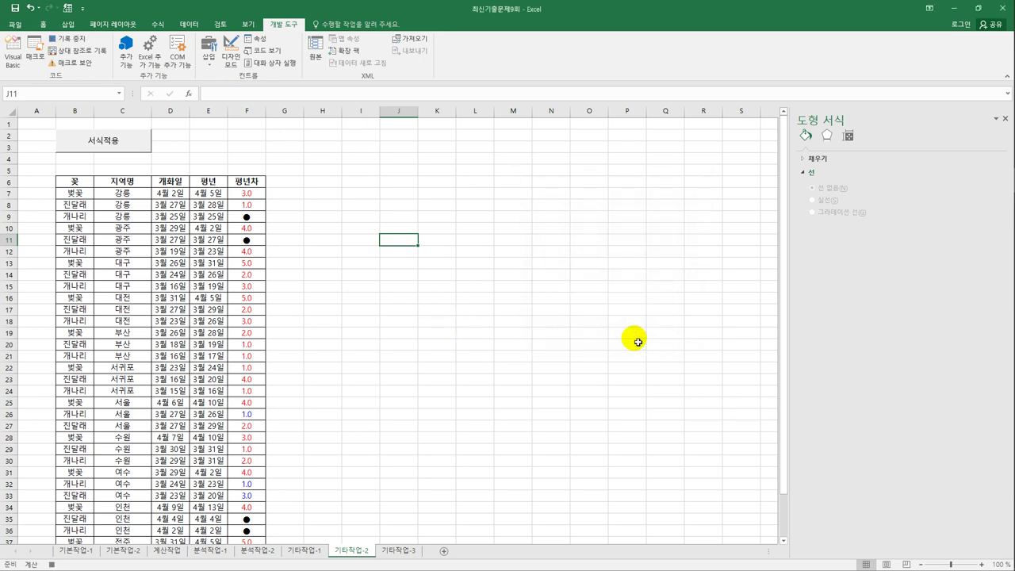
Apply the 일반 number format to the 평년차 cells F7:F39.
{"action": "left_click", "coordinate": [248, 193]}
{"action": "left_click_drag", "start_coordinate": [253, 230], "coordinate": [251, 524]}
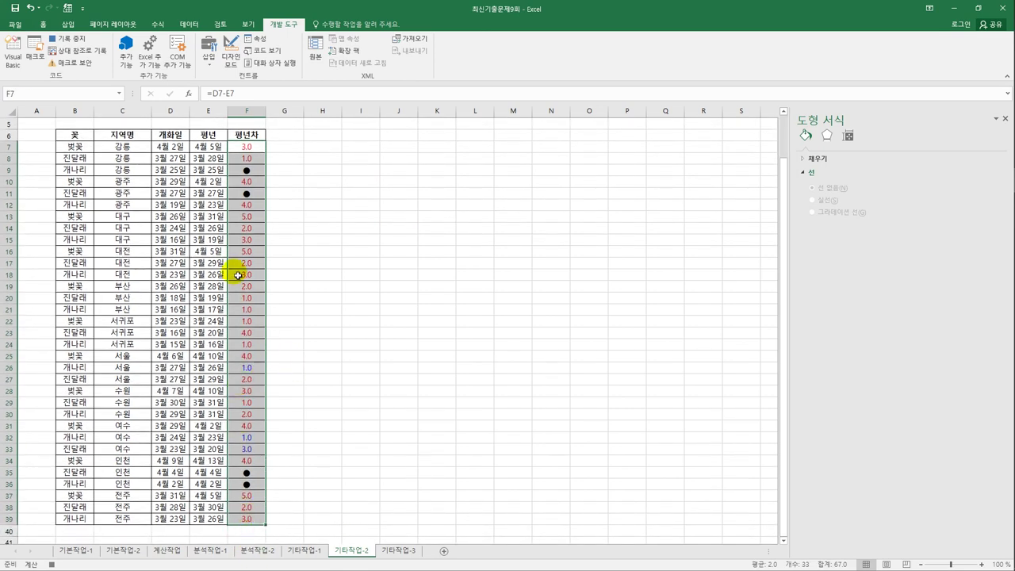
{"action": "right_click", "coordinate": [239, 227]}
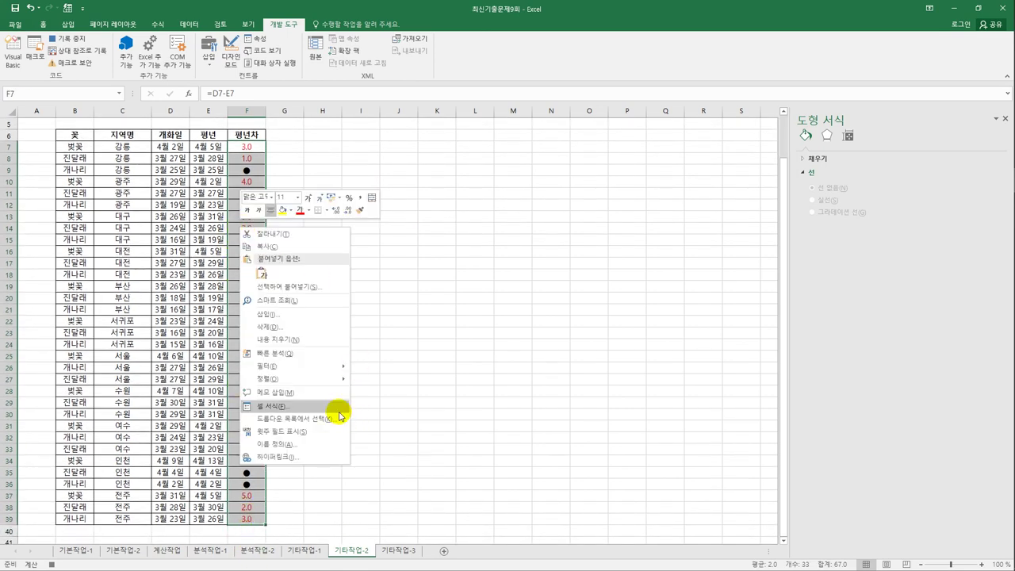
{"action": "left_click", "coordinate": [337, 406]}
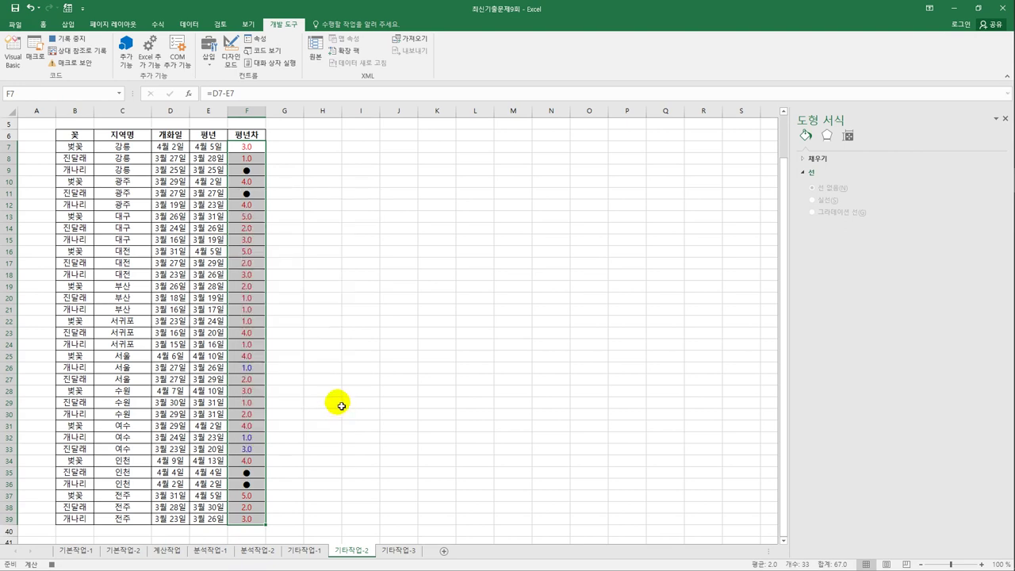
{"action": "left_click", "coordinate": [211, 312]}
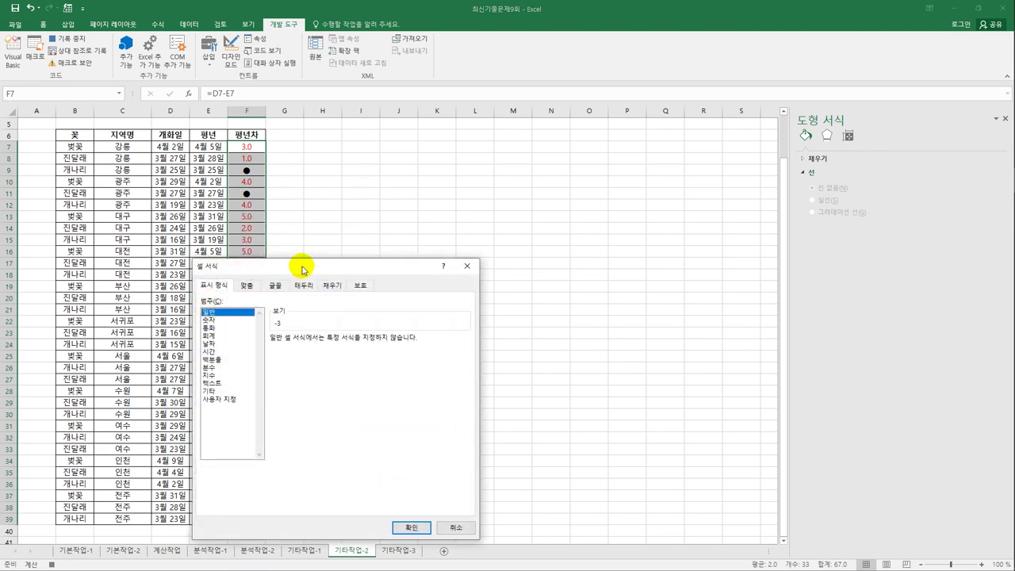
{"action": "left_click_drag", "start_coordinate": [303, 265], "coordinate": [454, 165]}
{"action": "left_click", "coordinate": [566, 427]}
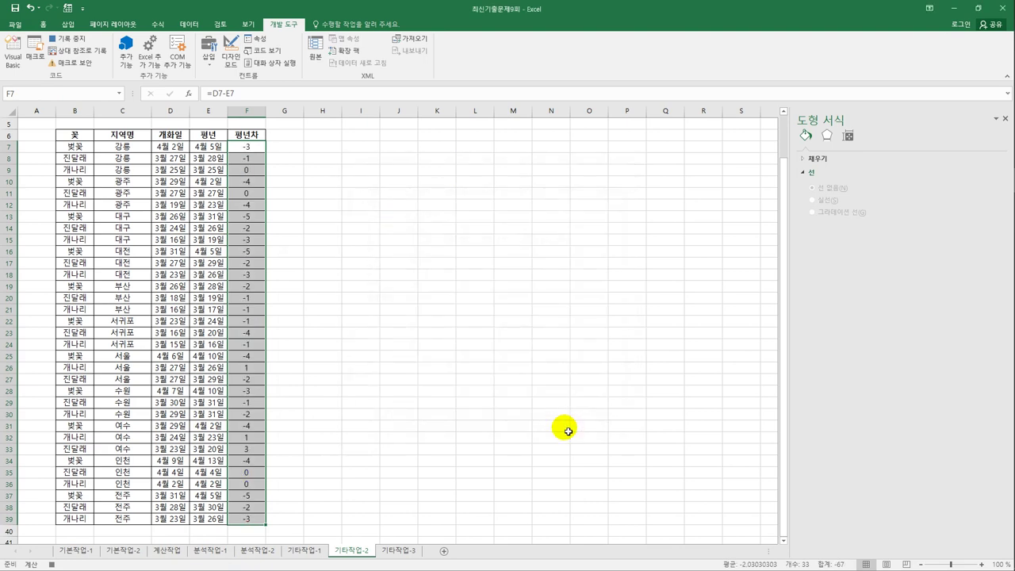
Select cell F39 and stop recording the 서식해제 macro.
{"action": "left_click", "coordinate": [253, 523]}
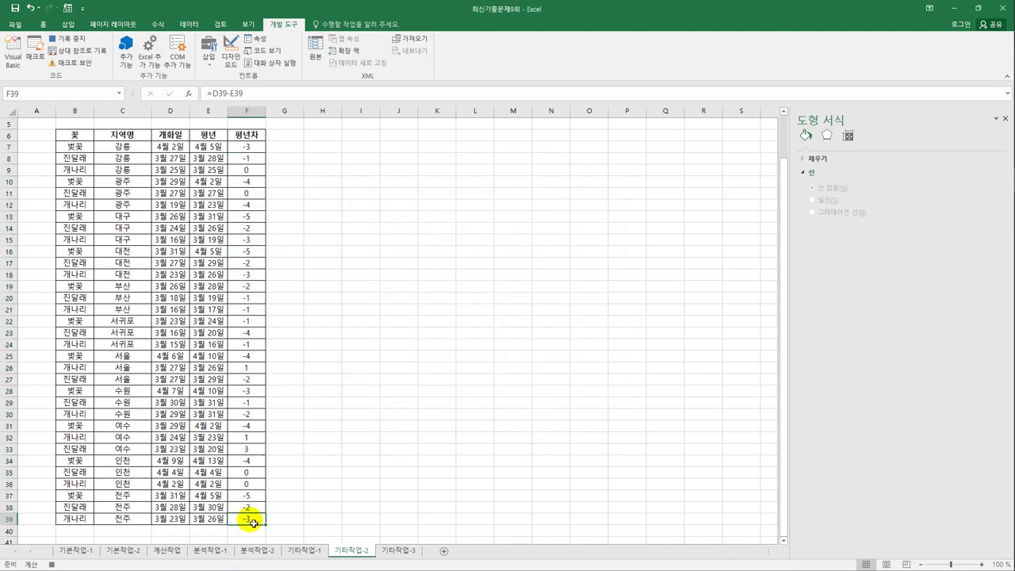
{"action": "left_click", "coordinate": [70, 39]}
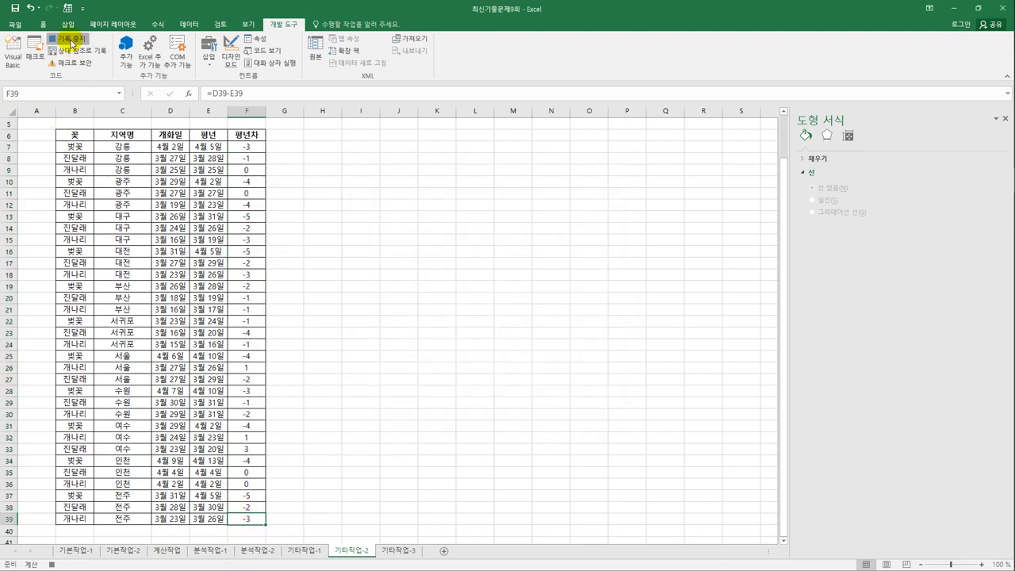
{"action": "scroll", "coordinate": [406, 333], "scroll_direction": "up", "scroll_amount": 2}
{"action": "left_click", "coordinate": [406, 335]}
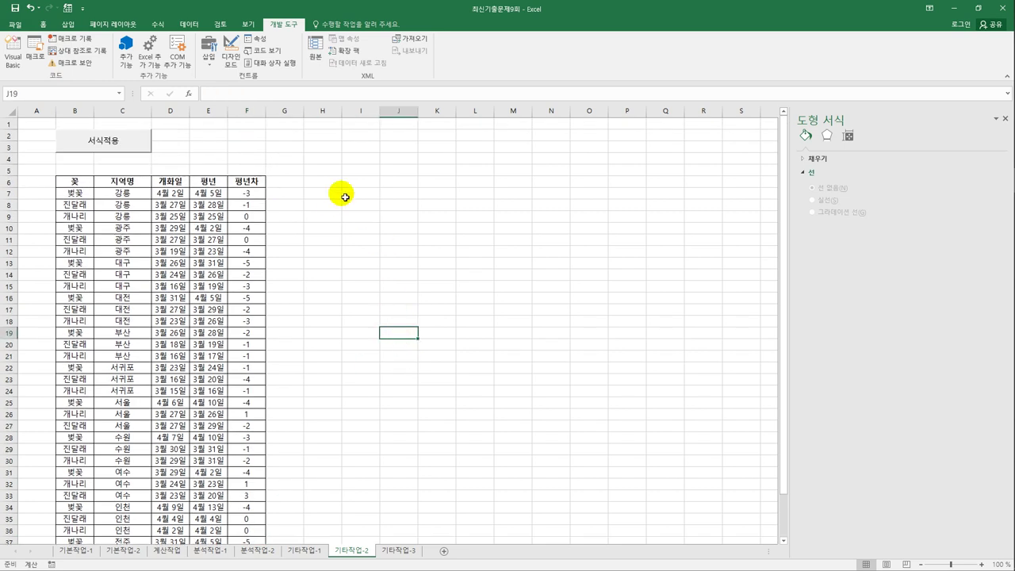
Insert a form-control button labelled 서식해제 over cells E2:F3, with the 서식해제 macro assigned to it.
{"action": "left_click", "coordinate": [208, 60]}
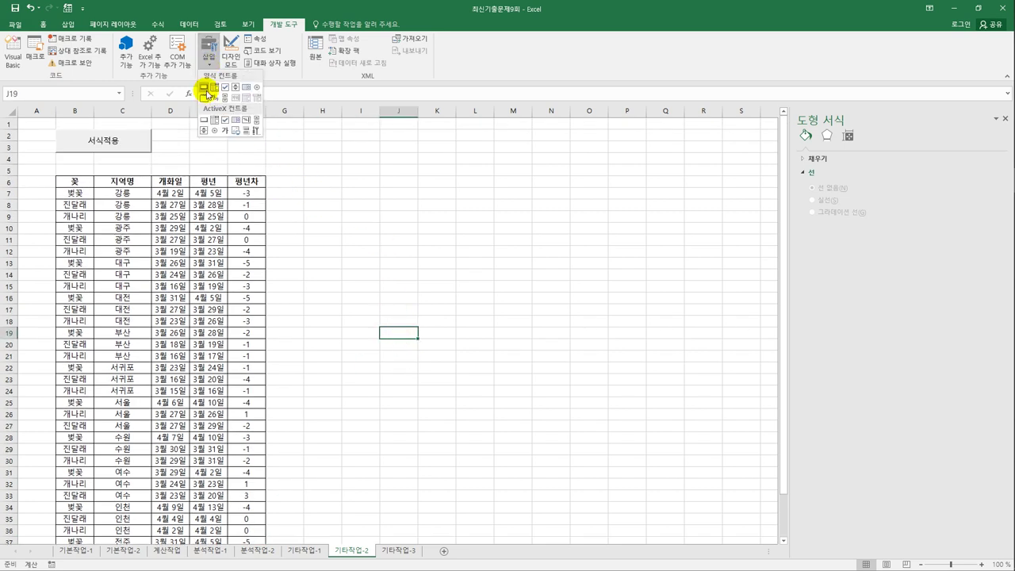
{"action": "left_click", "coordinate": [204, 87]}
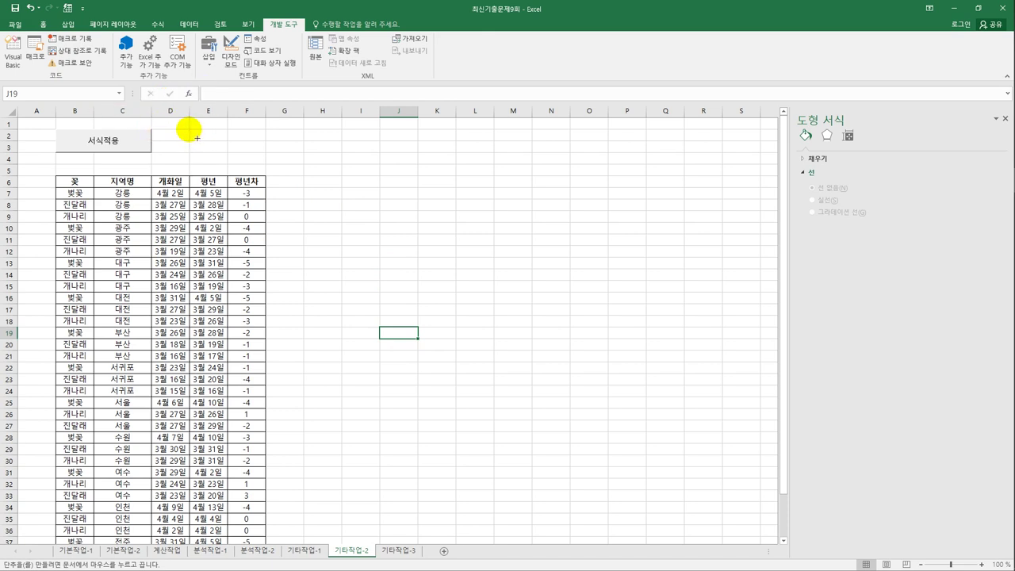
{"action": "left_click_drag", "start_coordinate": [189, 129], "coordinate": [254, 154]}
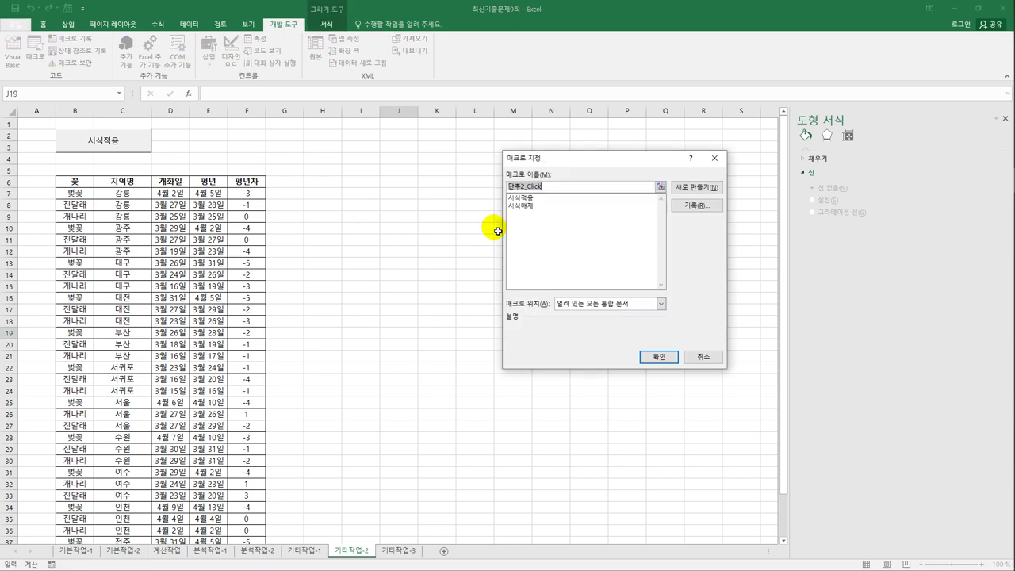
{"action": "left_click", "coordinate": [545, 205]}
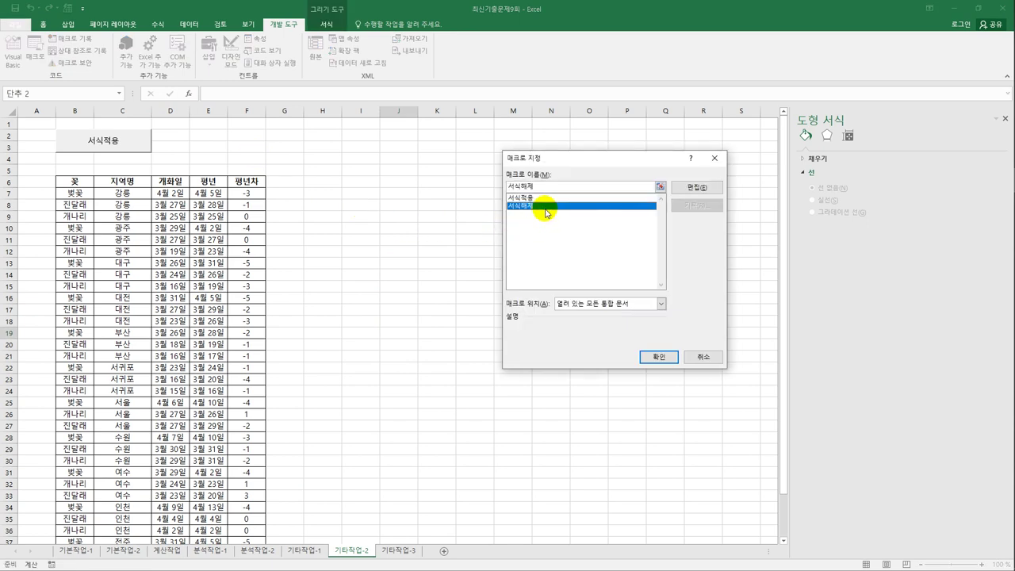
{"action": "left_click", "coordinate": [657, 357]}
{"action": "type", "text": "서식해제"}
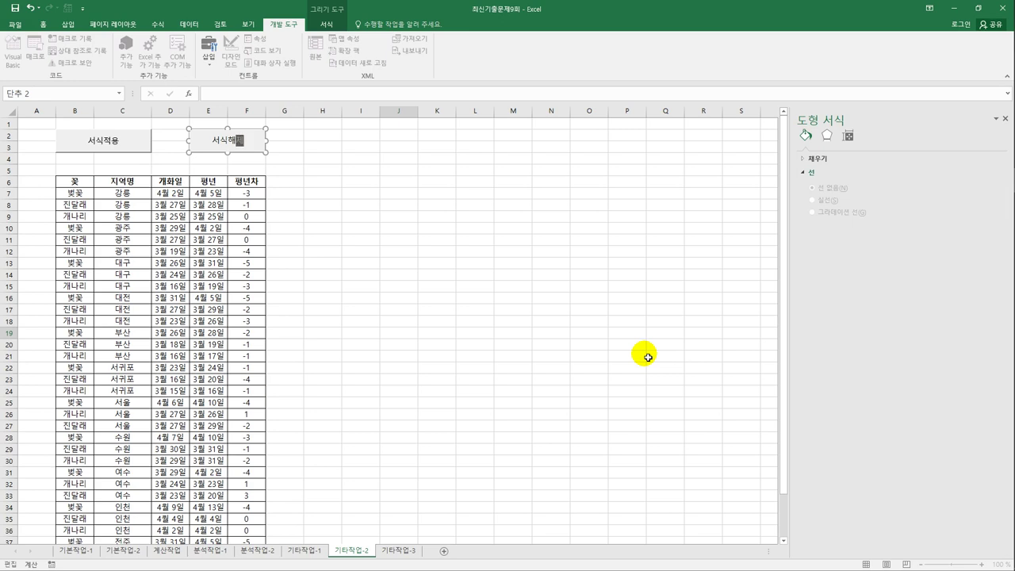
{"action": "left_click", "coordinate": [519, 317]}
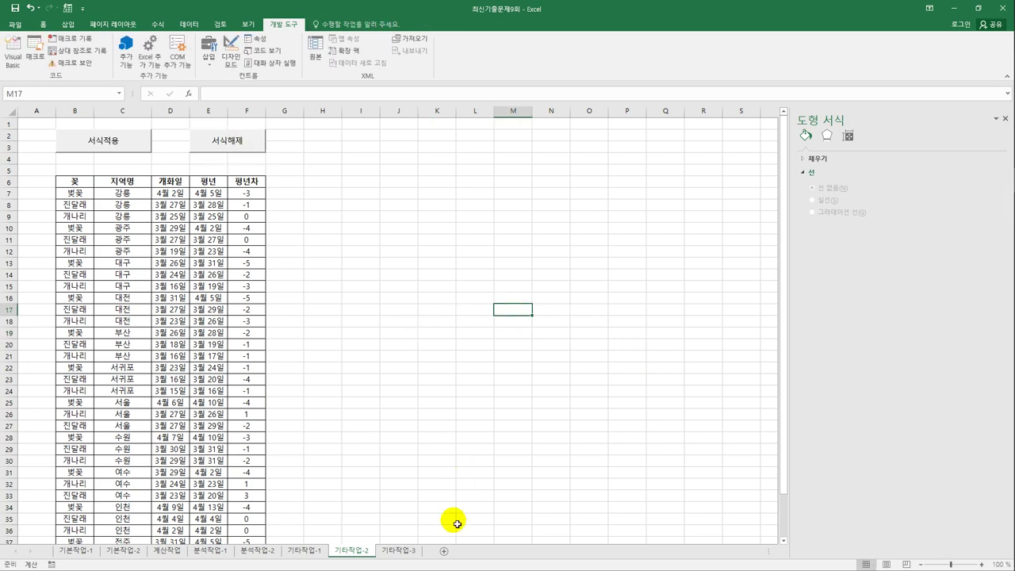
On the 기타작업-3 sheet, turn on design mode and open the click procedure of the 성적입력 button.
{"action": "left_click", "coordinate": [414, 551]}
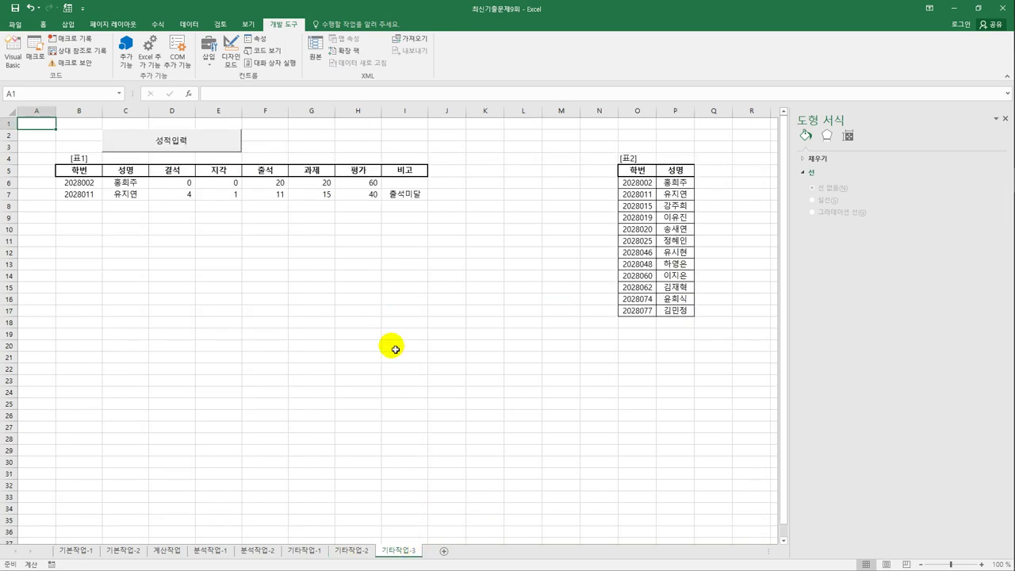
{"action": "left_click", "coordinate": [228, 59]}
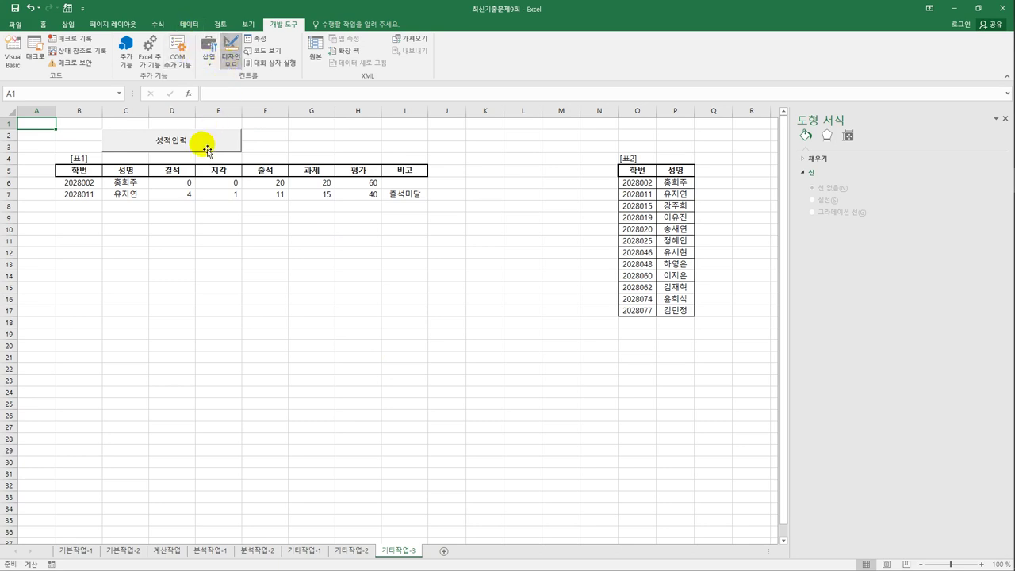
{"action": "left_click", "coordinate": [208, 149]}
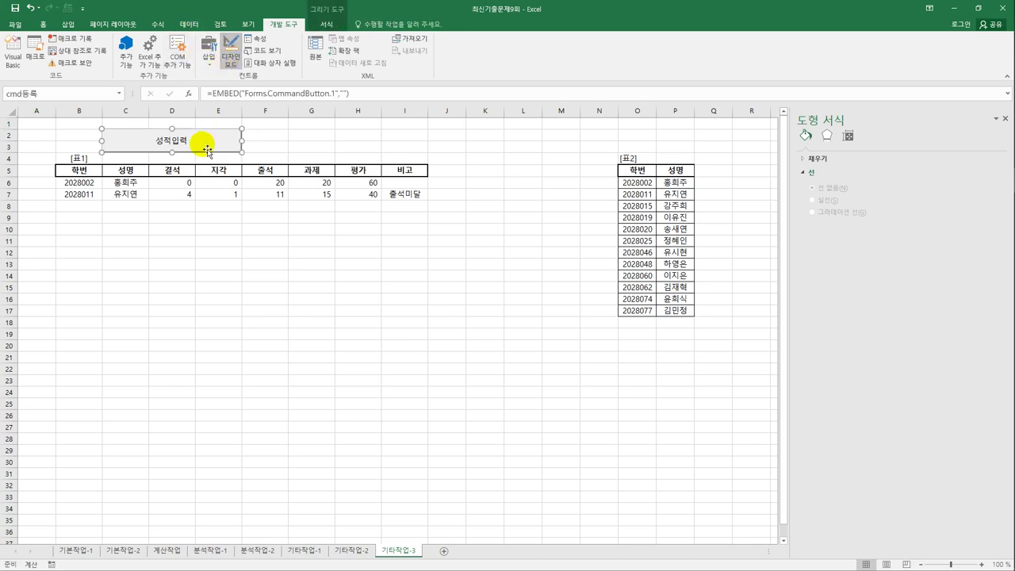
{"action": "double_click", "coordinate": [207, 150]}
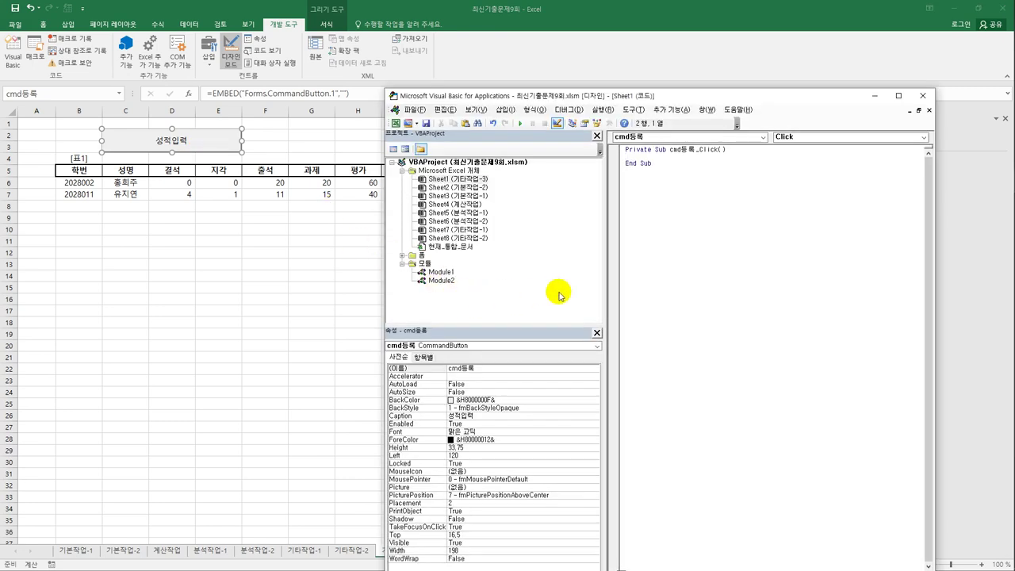
Add the statement 성적등록화면.Show to the cmd등록_Click procedure.
{"action": "key", "text": "Tab"}
{"action": "type", "text": "성"}
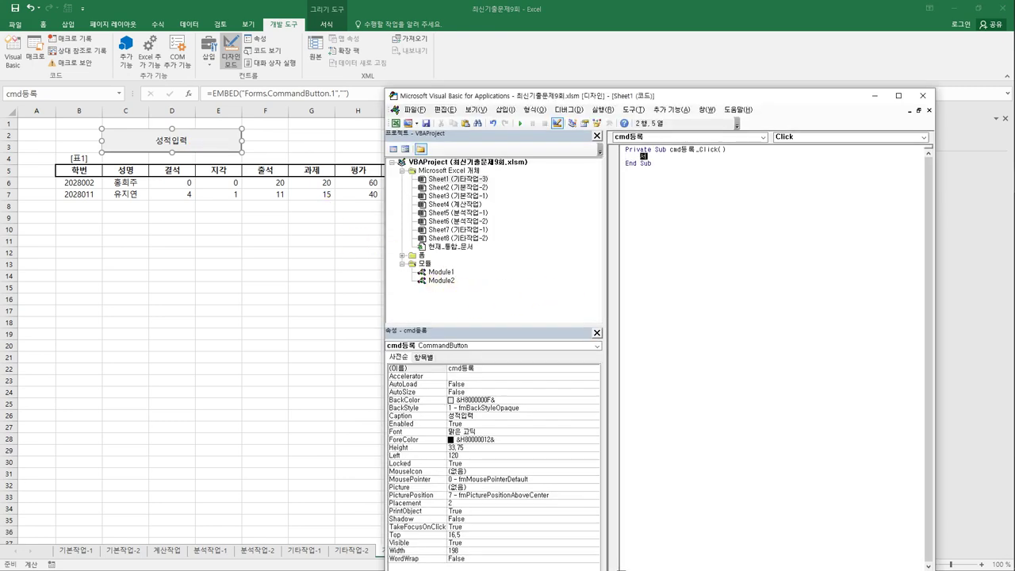
{"action": "type", "text": "적등록화면.sh"}
{"action": "key", "text": "Tab"}
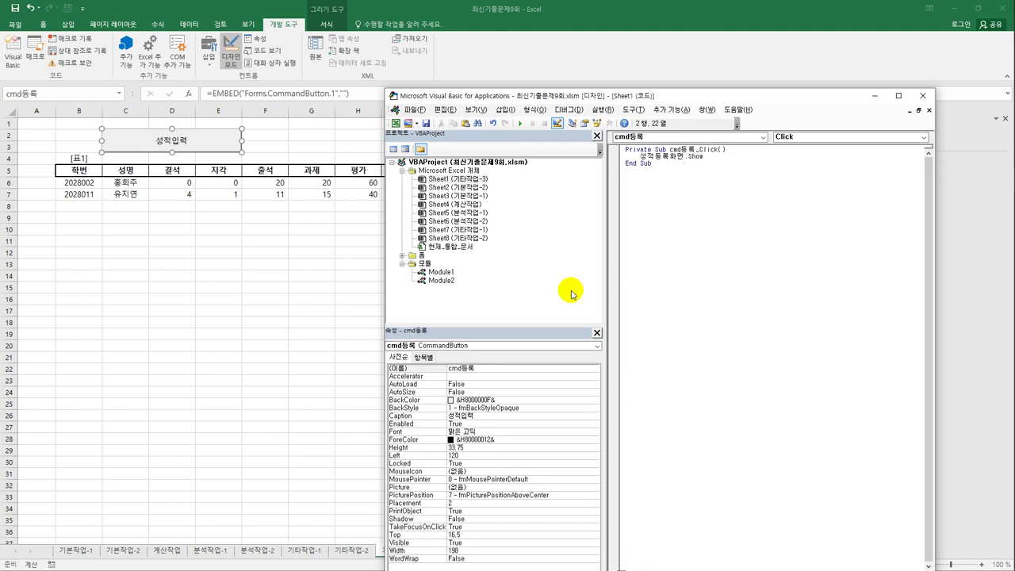
{"action": "left_click", "coordinate": [764, 310]}
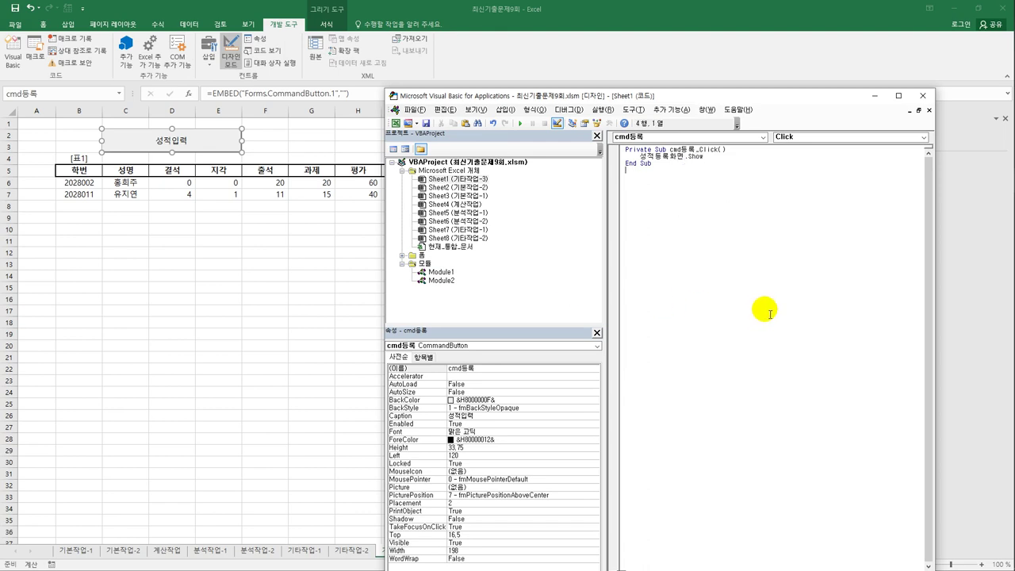
Open the 성적등록화면 form from the project's 폼 folder and show its code.
{"action": "left_click", "coordinate": [422, 255]}
{"action": "double_click", "coordinate": [422, 256]}
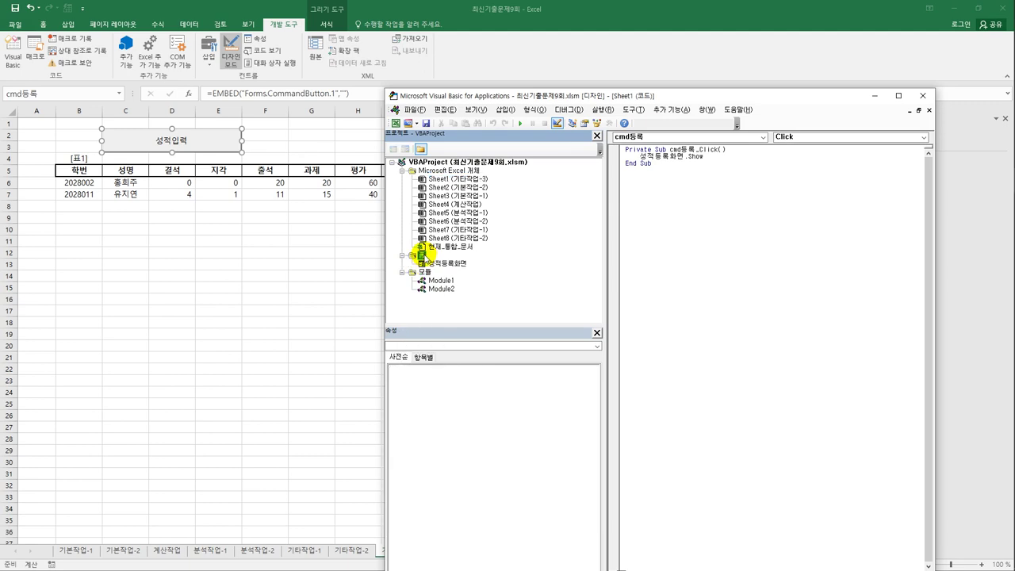
{"action": "left_click", "coordinate": [432, 263]}
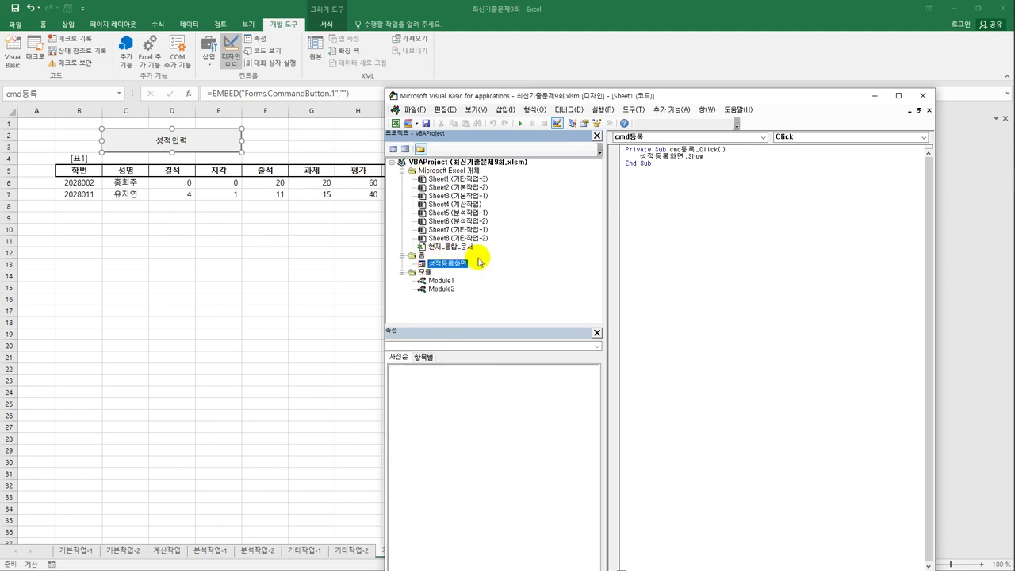
{"action": "double_click", "coordinate": [433, 265]}
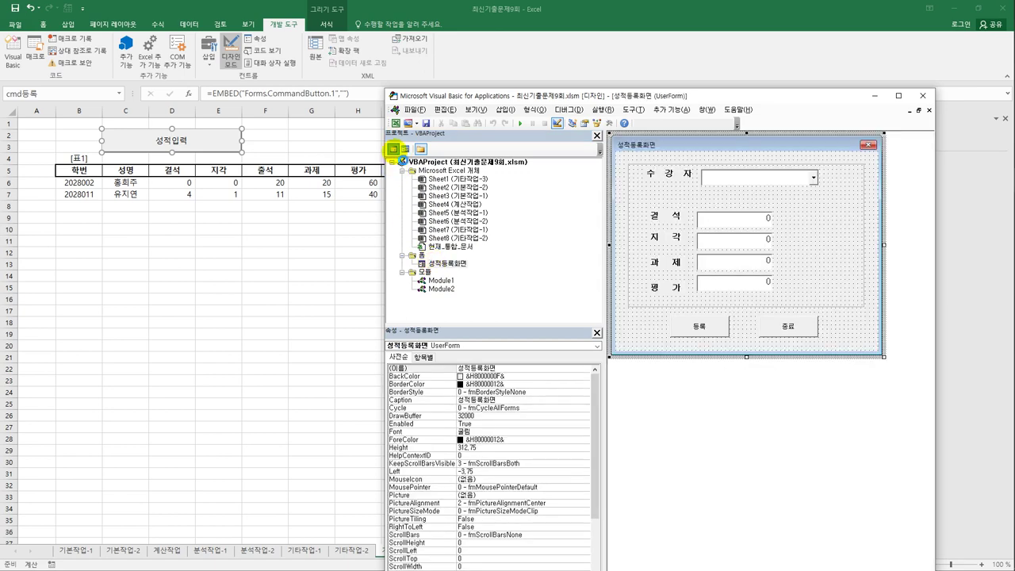
{"action": "left_click", "coordinate": [393, 149]}
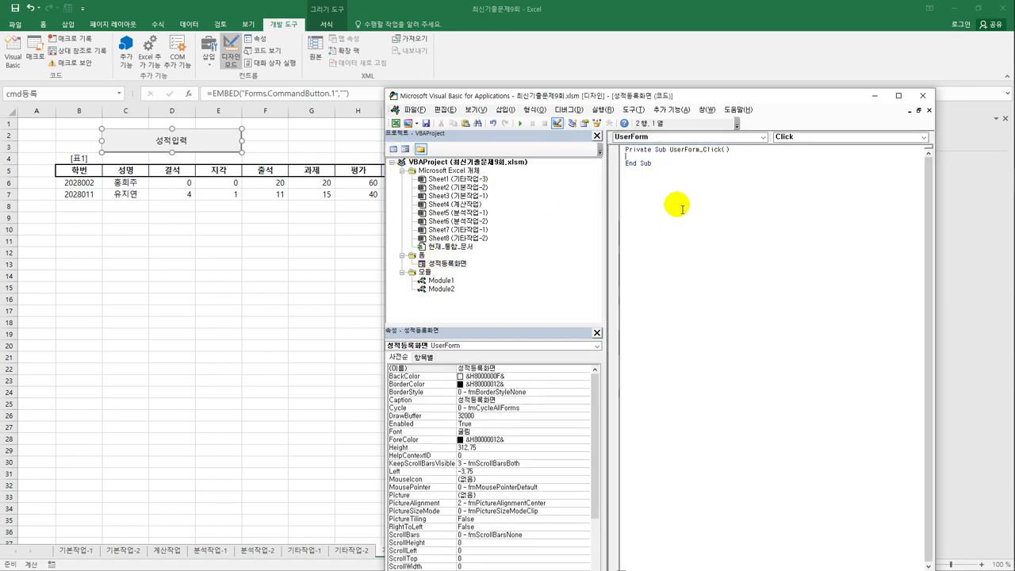
Create the form's UserForm_Initialize procedure with the statement cmb수강자.RowSource = "O6:P17".
{"action": "left_click", "coordinate": [789, 137]}
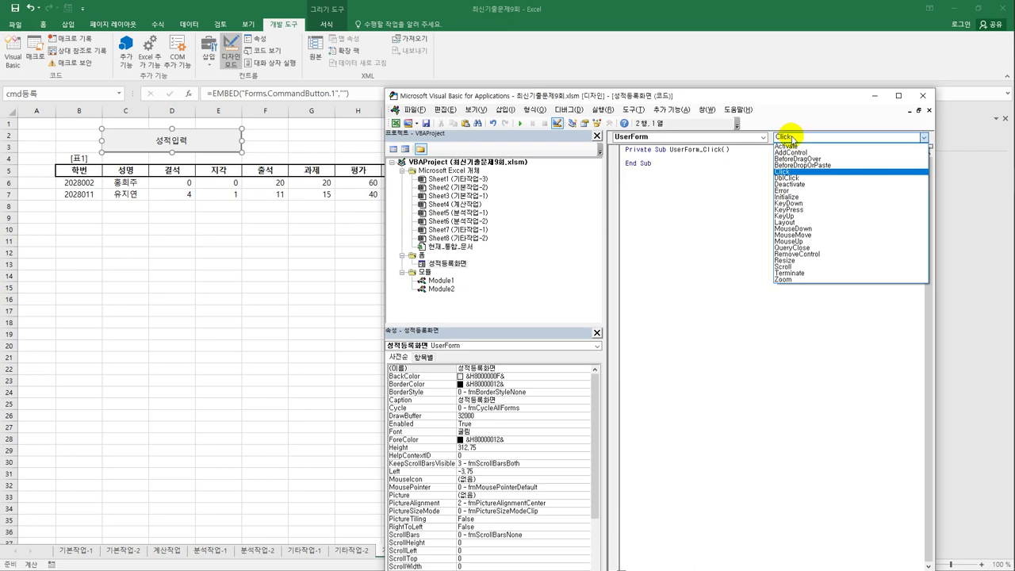
{"action": "left_click", "coordinate": [796, 197]}
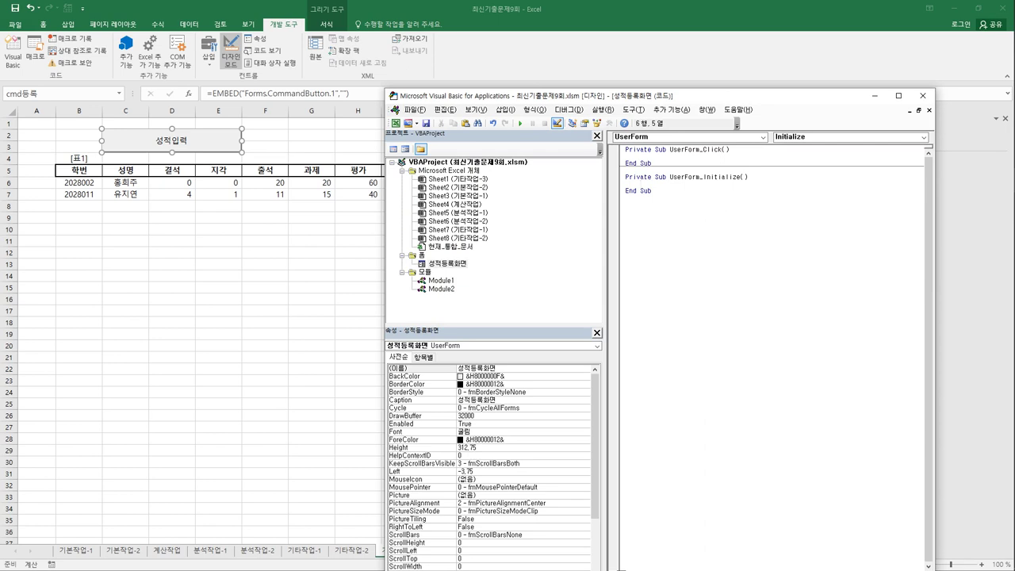
{"action": "type", "text": "cmb수강자.ro"}
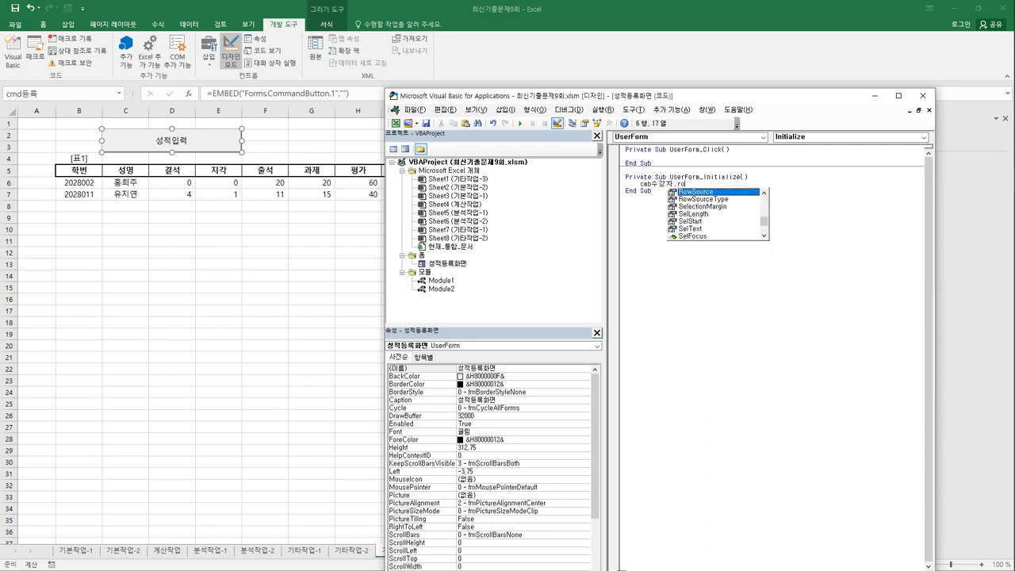
{"action": "type", "text": " = \""}
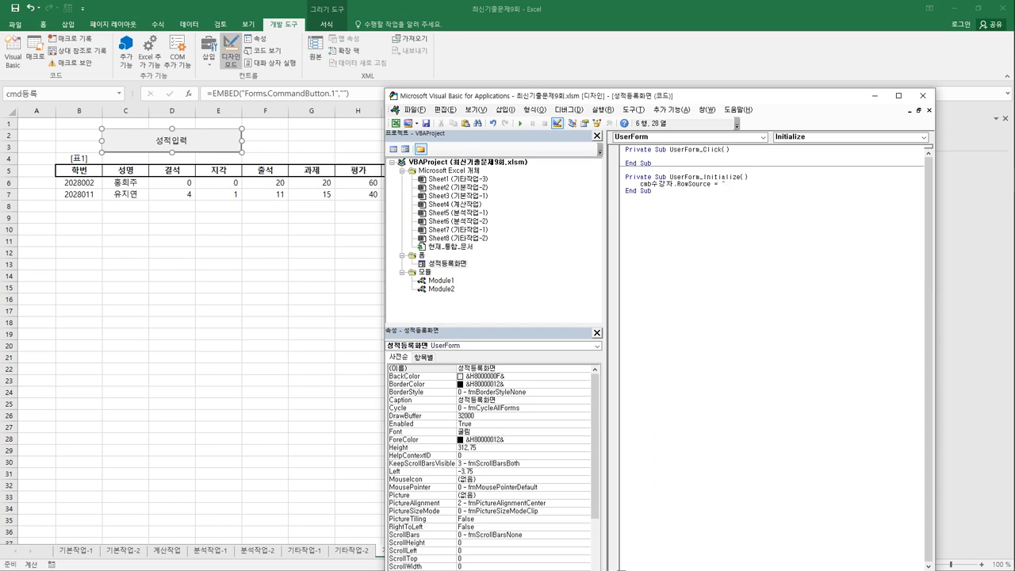
{"action": "type", "text": "O6:P17\""}
{"action": "key", "text": "Return"}
Create the form's cmd종료_Click procedure with the statement MsgBox Now(), , "등록화면을 종료합니다.".
{"action": "left_click", "coordinate": [679, 138]}
{"action": "left_click", "coordinate": [673, 165]}
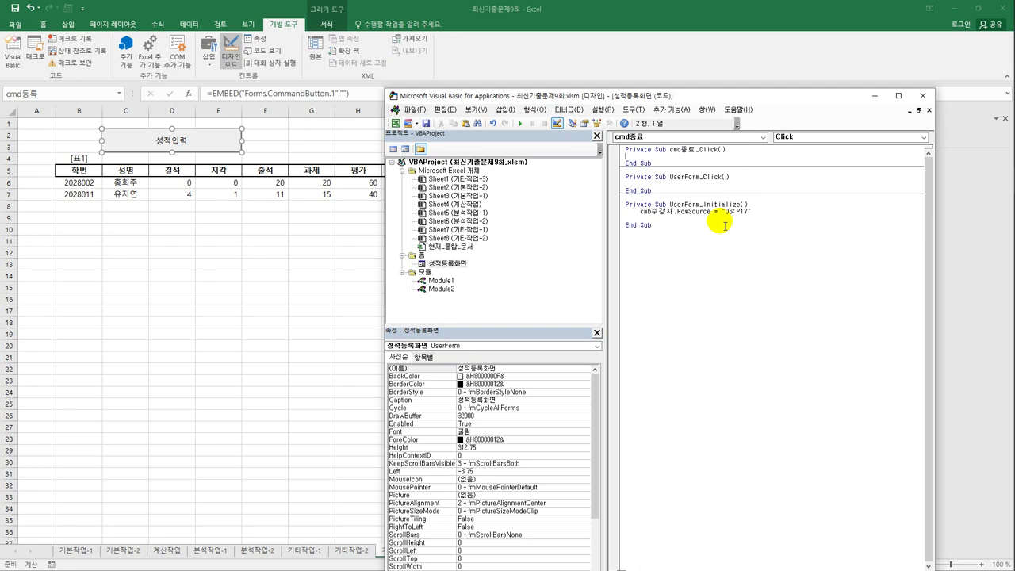
{"action": "key", "text": "Tab"}
{"action": "type", "text": "msb"}
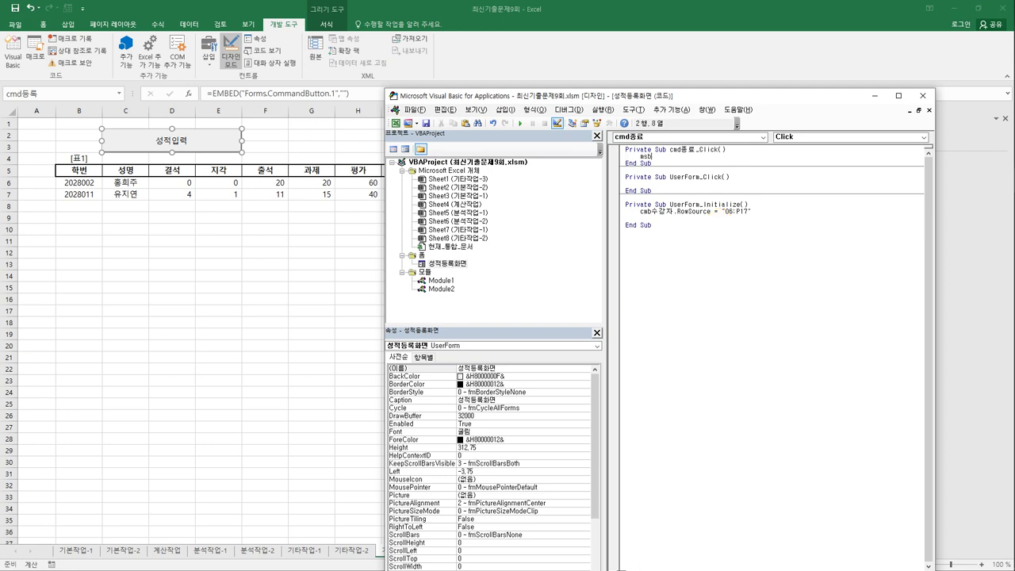
{"action": "key", "text": "BackSpace"}
{"action": "type", "text": "gbox "}
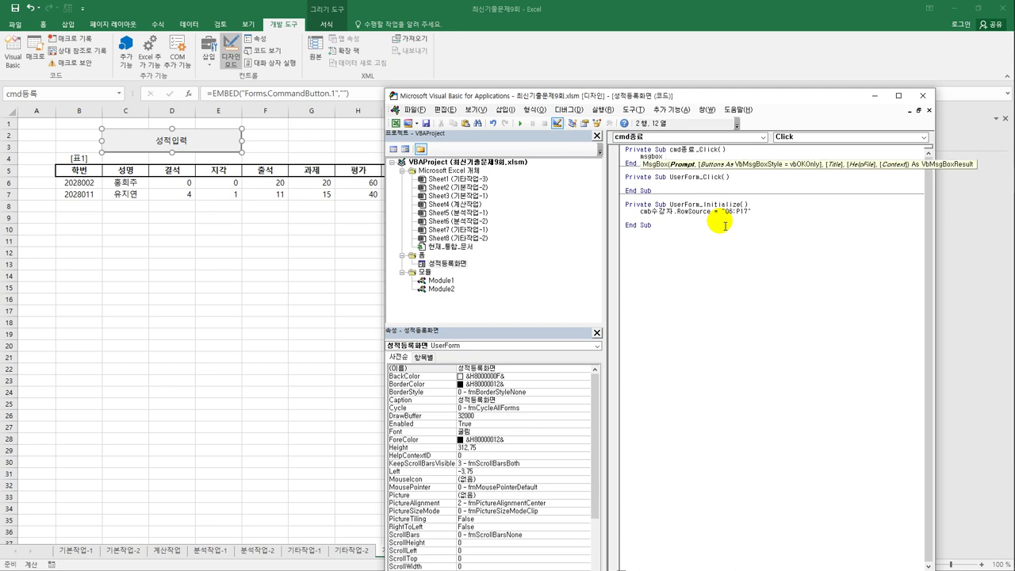
{"action": "type", "text": "now"}
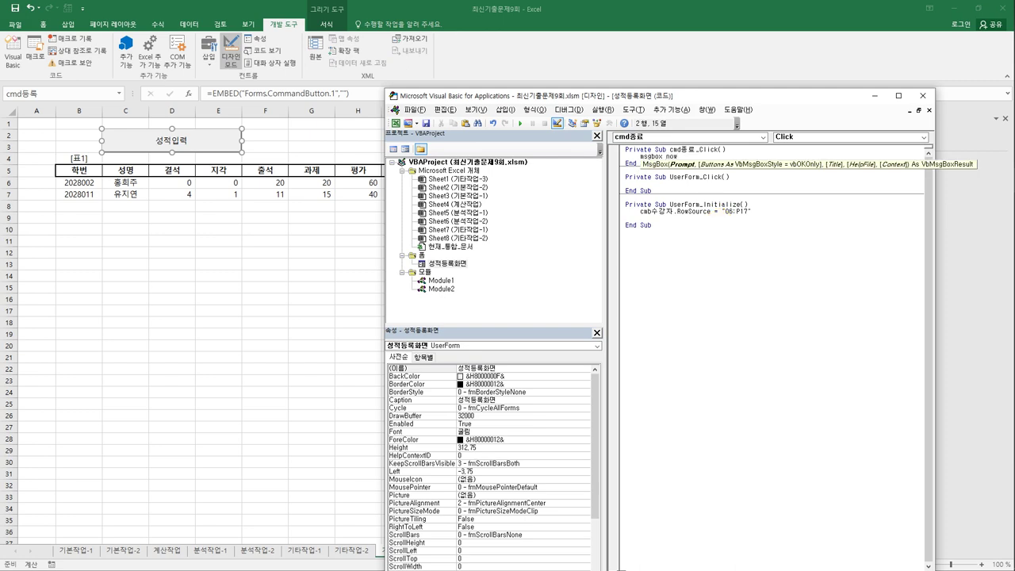
{"action": "type", "text": "(),"}
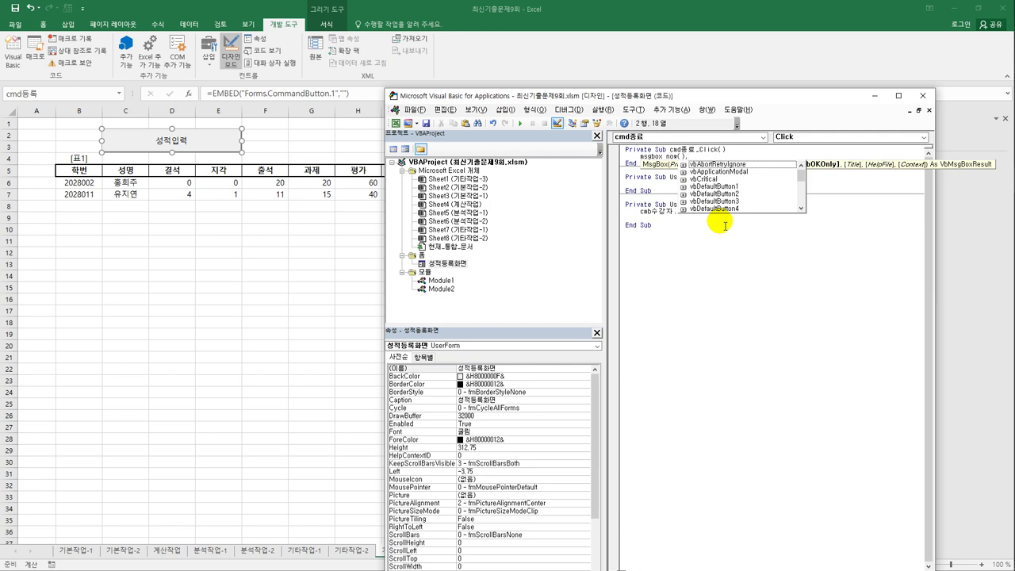
{"action": "type", "text": ",\""}
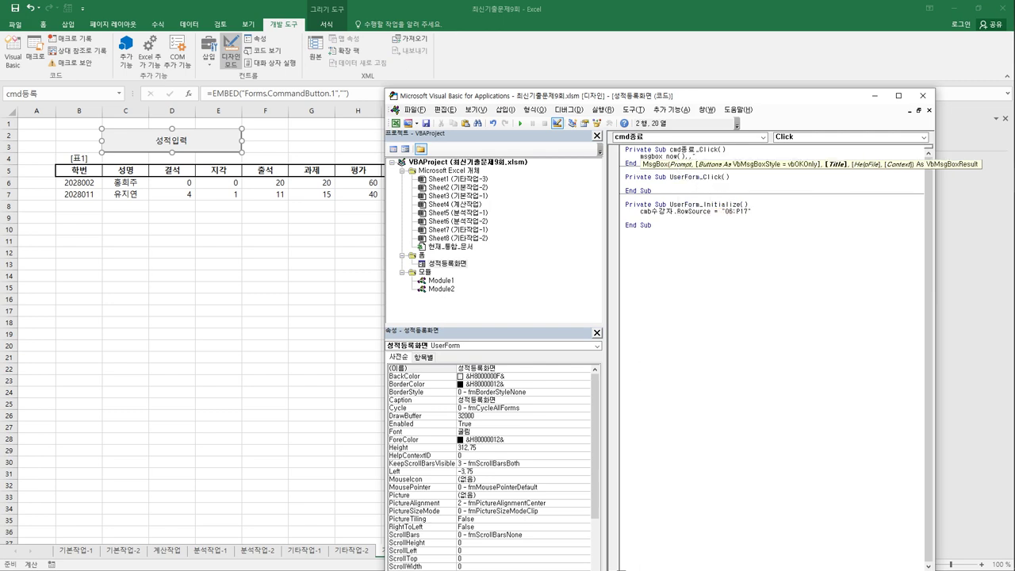
{"action": "type", "text": "ㄷ"}
{"action": "type", "text": "등록화면을 "}
{"action": "type", "text": "종료합ㄴ"}
{"action": "type", "text": "니다."}
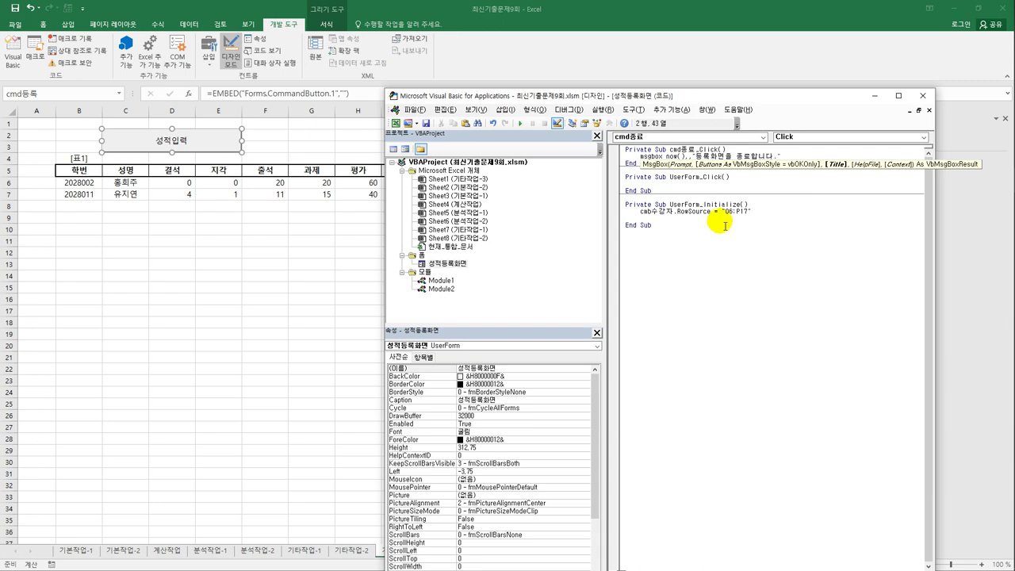
Add the statement Unload Me below the MsgBox line in cmd종료_Click.
{"action": "left_click", "coordinate": [723, 226]}
{"action": "key", "text": "Return"}
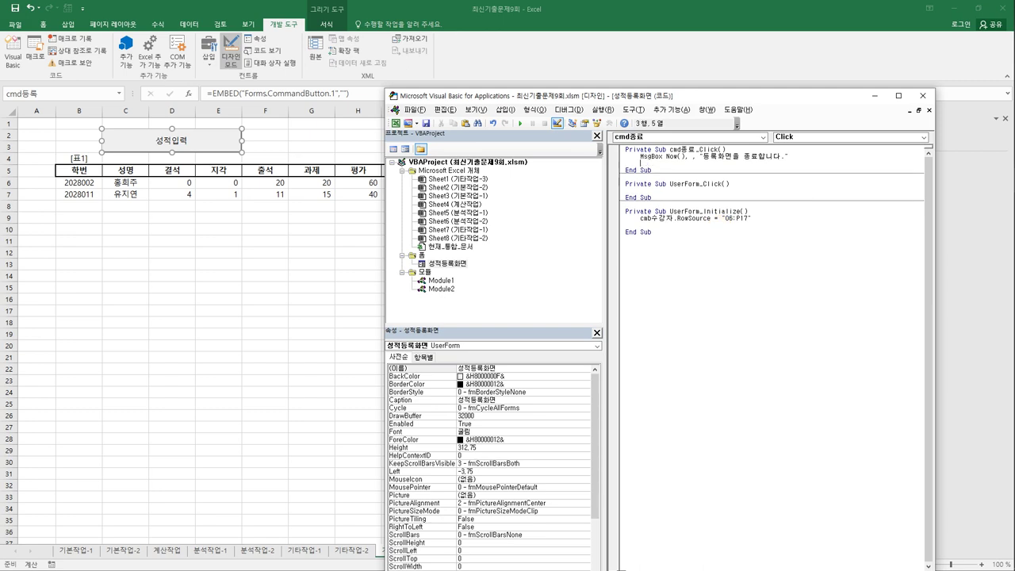
{"action": "type", "text": "unload Me"}
{"action": "key", "text": "Down"}
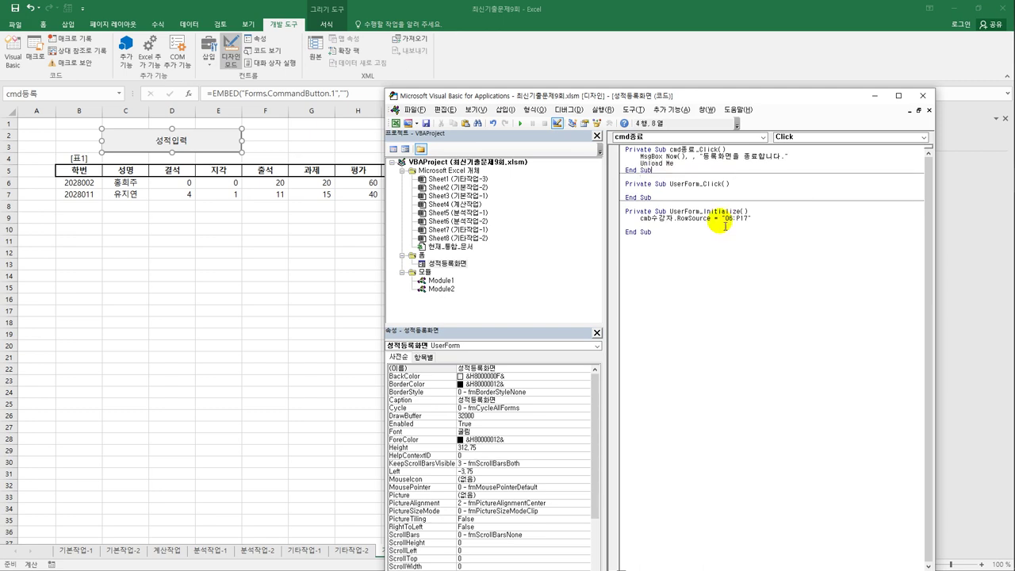
{"action": "left_click", "coordinate": [718, 275]}
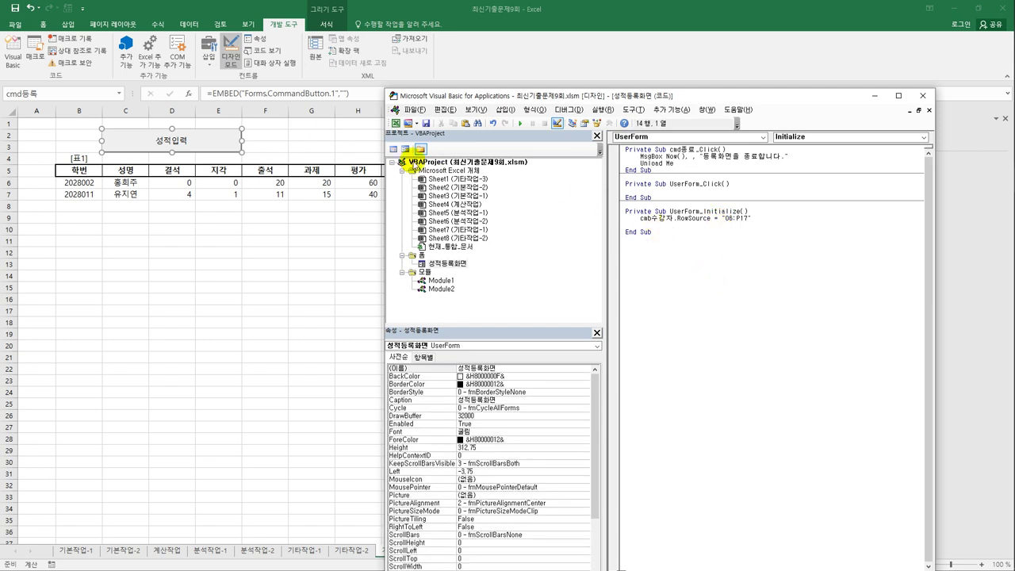
Create the 등록 button's click procedure with i = Range("B5").CurrentRegion.Rows.Count + 4 and start a Cells(i, 2) line below it.
{"action": "double_click", "coordinate": [444, 262]}
{"action": "double_click", "coordinate": [709, 324]}
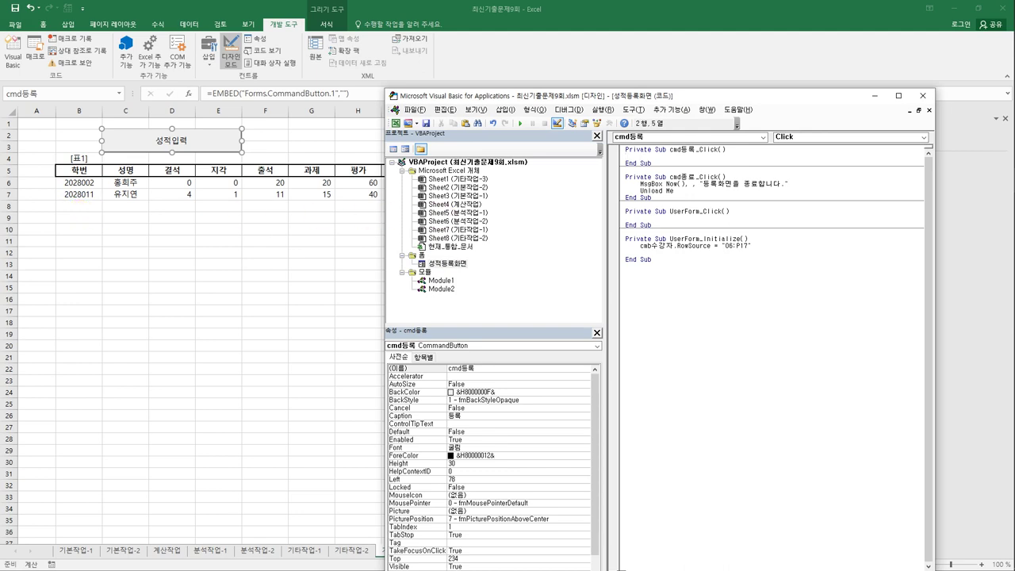
{"action": "type", "text": "= range("}
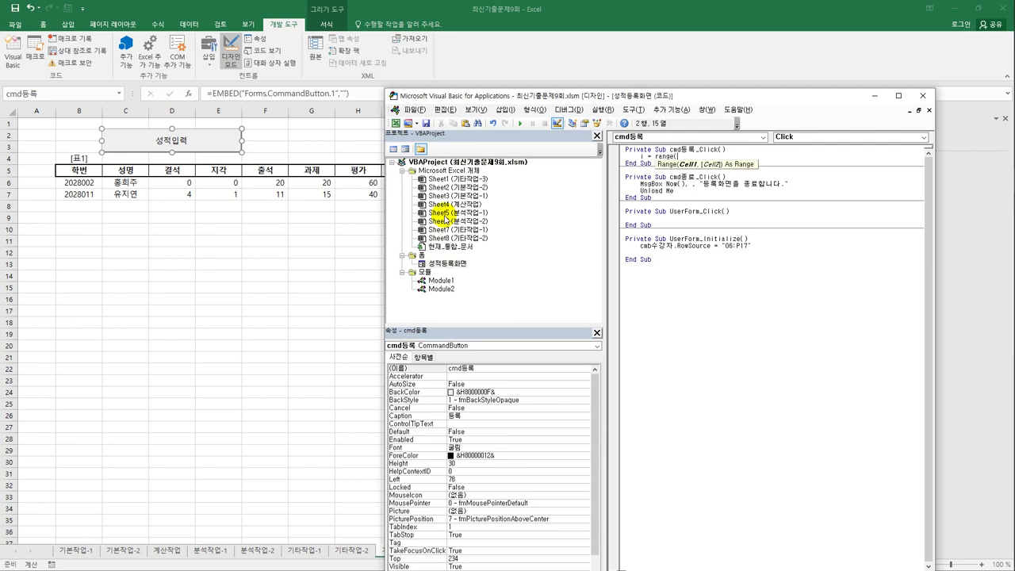
{"action": "type", "text": "\"B5\").cu"}
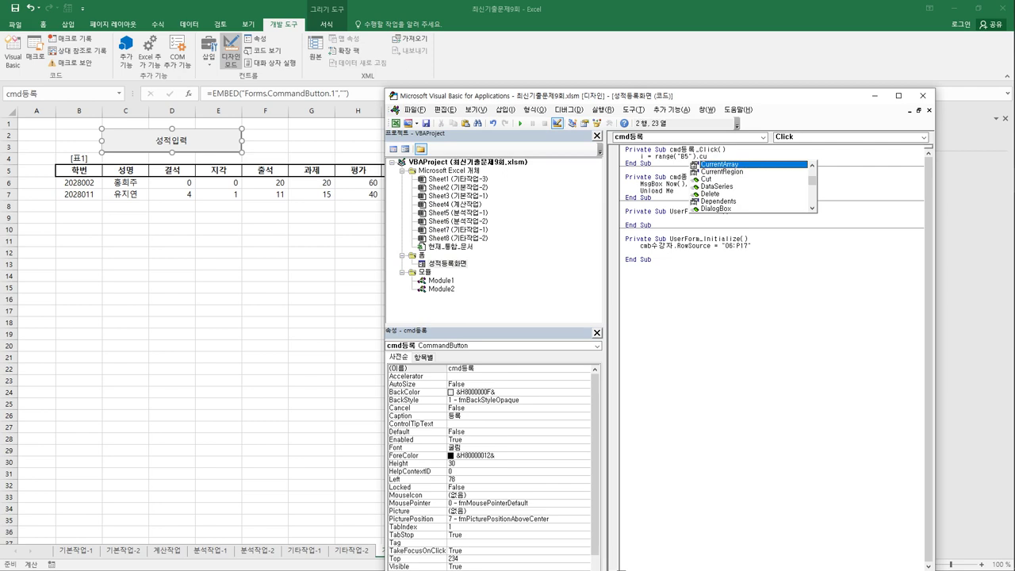
{"action": "key", "text": "Down"}
{"action": "key", "text": "Tab"}
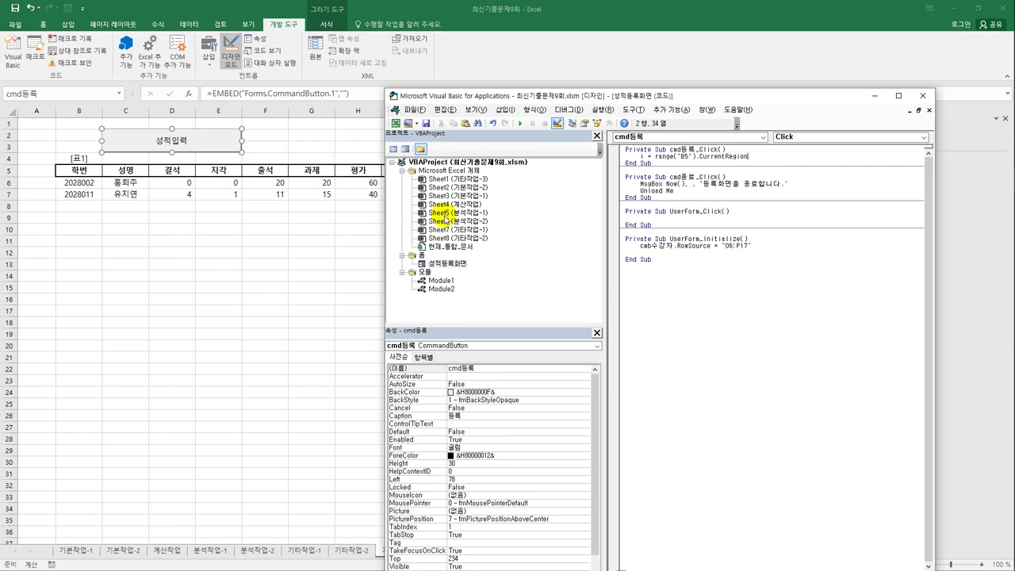
{"action": "type", "text": ".rows"}
{"action": "key", "text": "Tab"}
{"action": "type", "text": ".count "}
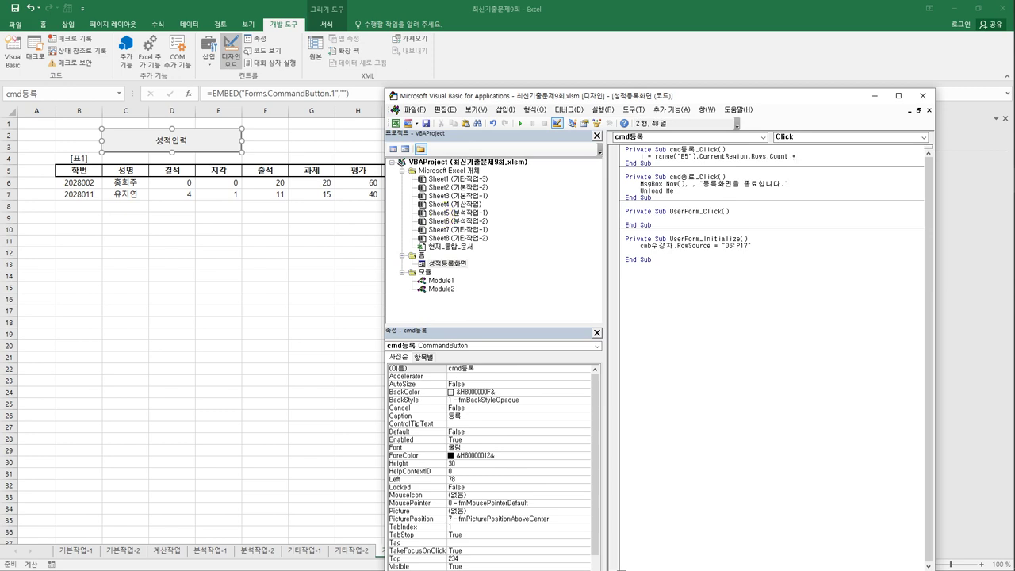
{"action": "type", "text": "* 4"}
{"action": "key", "text": "Return"}
{"action": "key", "text": "Return"}
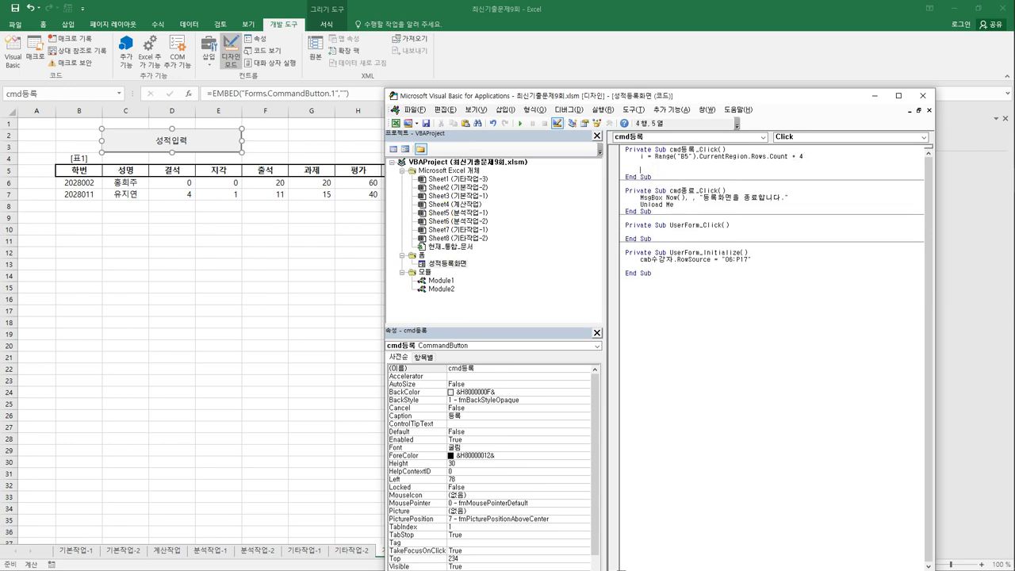
{"action": "type", "text": "cells(i,2"}
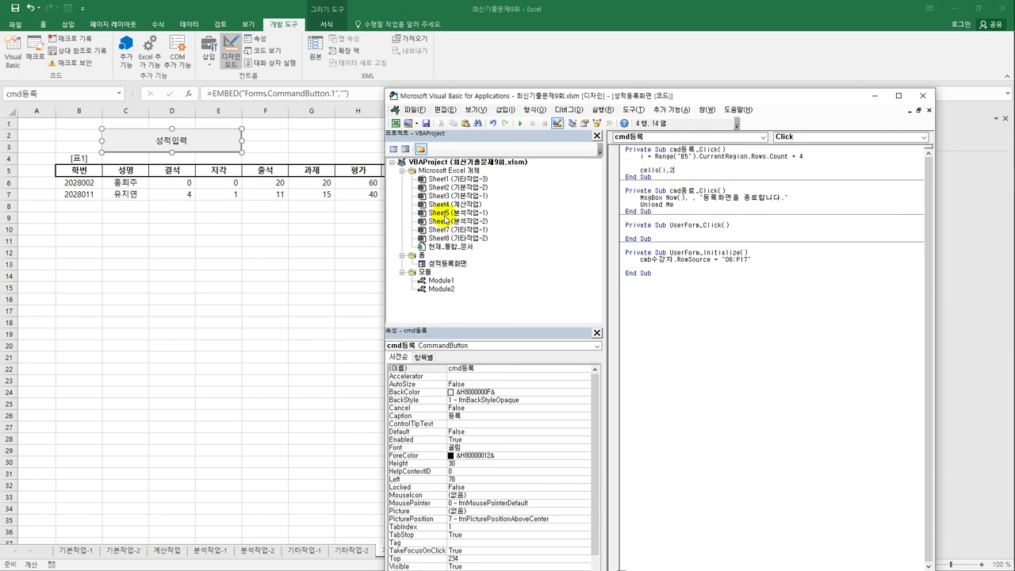
{"action": "type", "text": ")"}
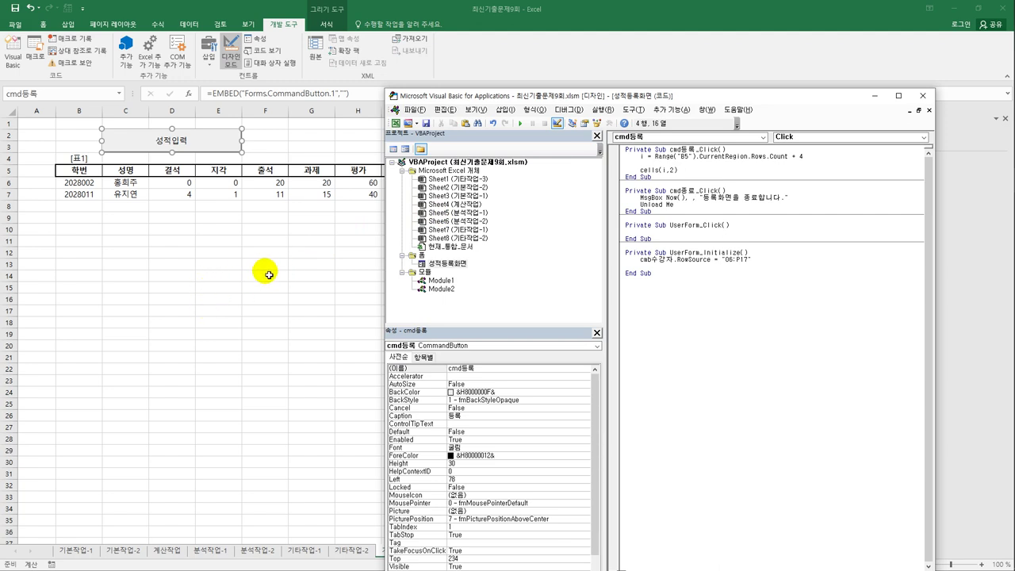
On the worksheet, turn off design mode, open the 성적등록화면 form to examine its 수강자 list against 표2, and close the form.
{"action": "left_click", "coordinate": [267, 333]}
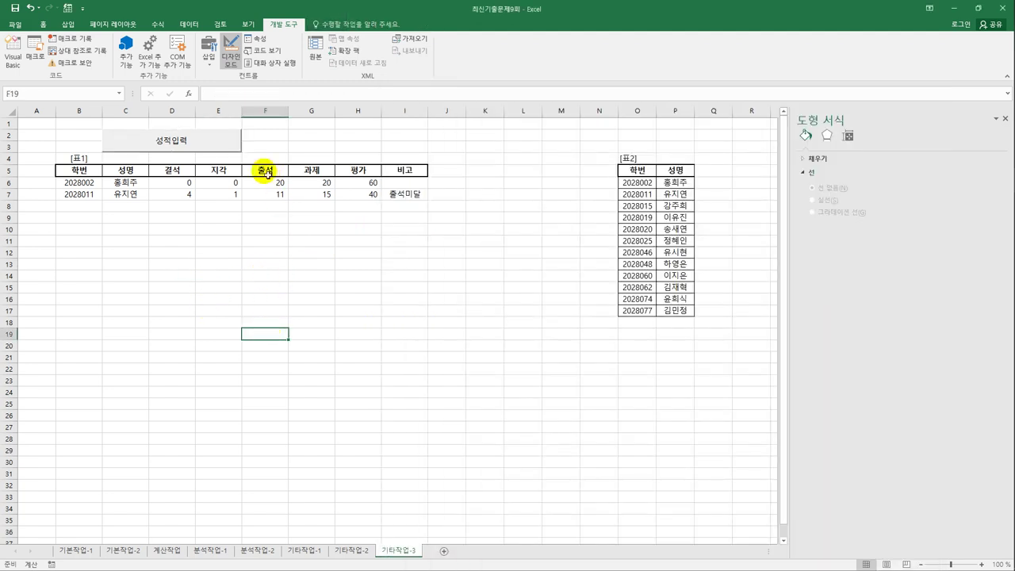
{"action": "left_click", "coordinate": [230, 54]}
{"action": "left_click", "coordinate": [220, 150]}
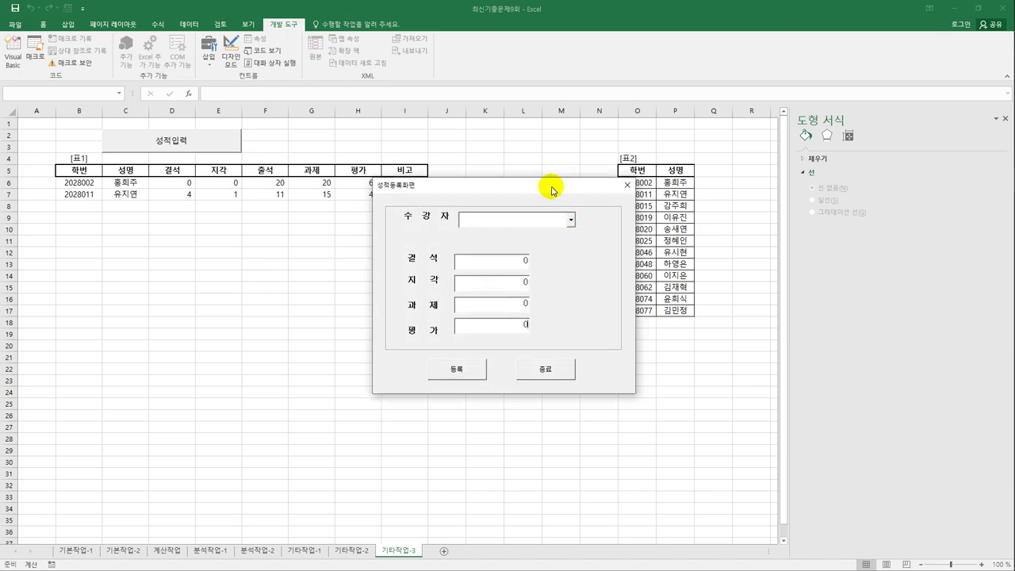
{"action": "left_click_drag", "start_coordinate": [553, 190], "coordinate": [450, 215]}
{"action": "left_click", "coordinate": [468, 245]}
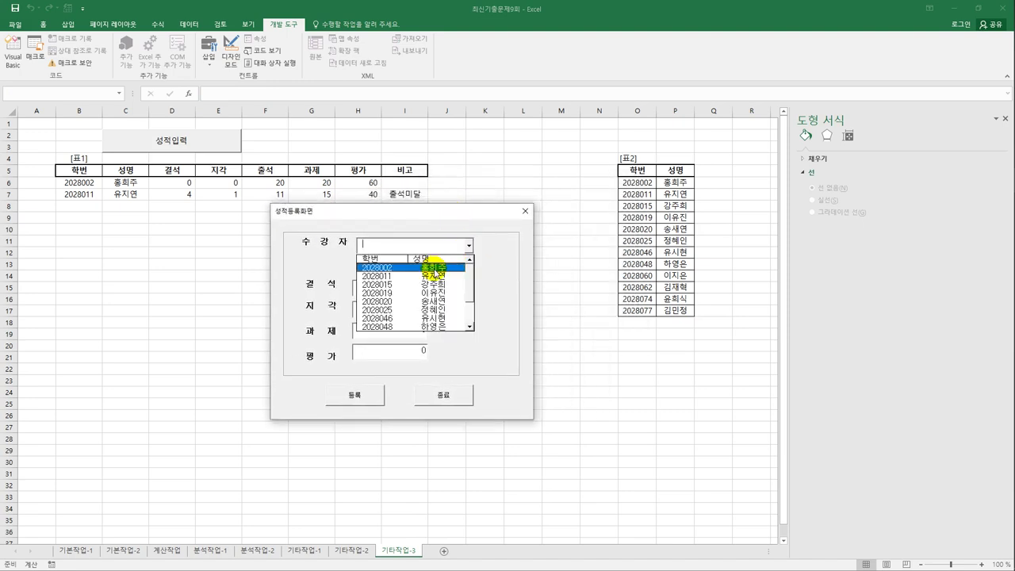
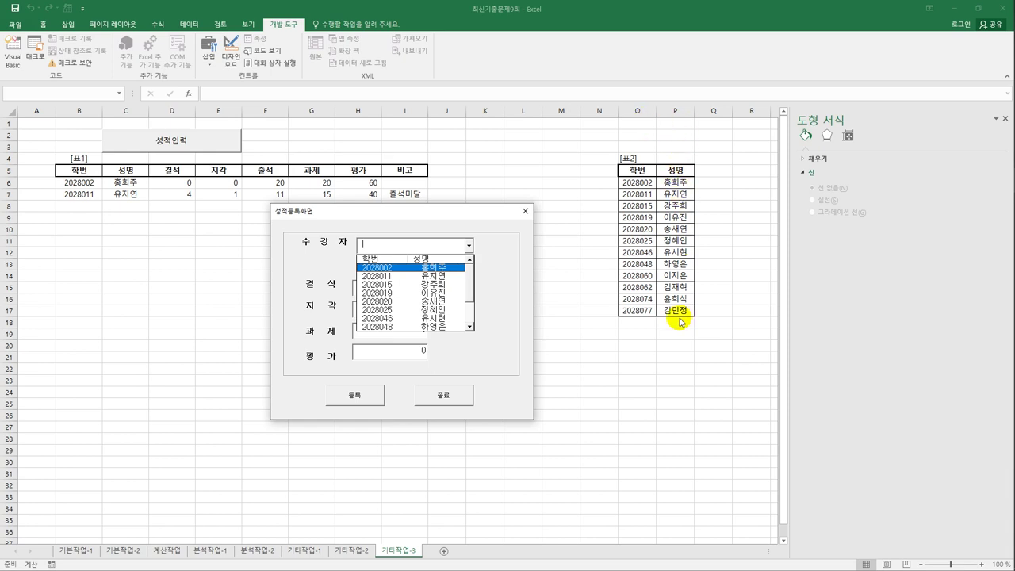
{"action": "left_click", "coordinate": [524, 213]}
{"action": "left_click", "coordinate": [525, 211]}
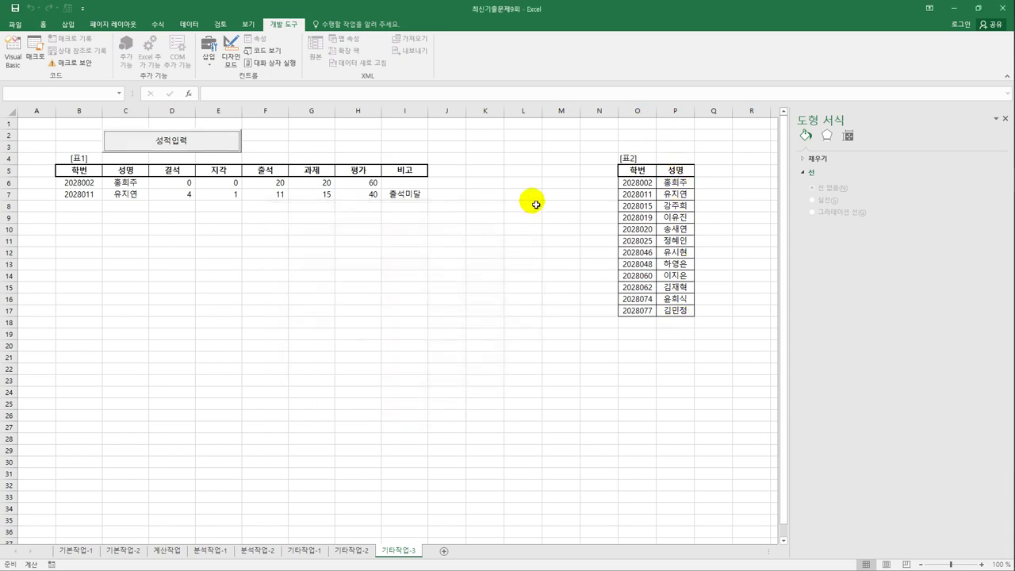
Back in cmd등록_Click in the VBA editor, complete the statement Cells(i, 2) = Cells(cmb수강자.ListIndex + 6, 15).
{"action": "left_click", "coordinate": [12, 54]}
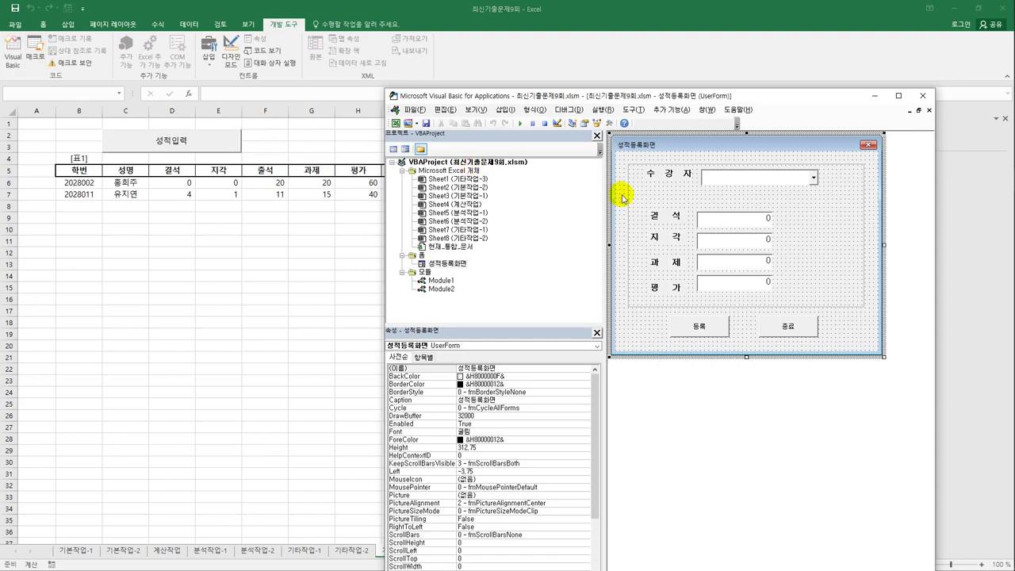
{"action": "double_click", "coordinate": [698, 326]}
{"action": "left_click", "coordinate": [708, 172]}
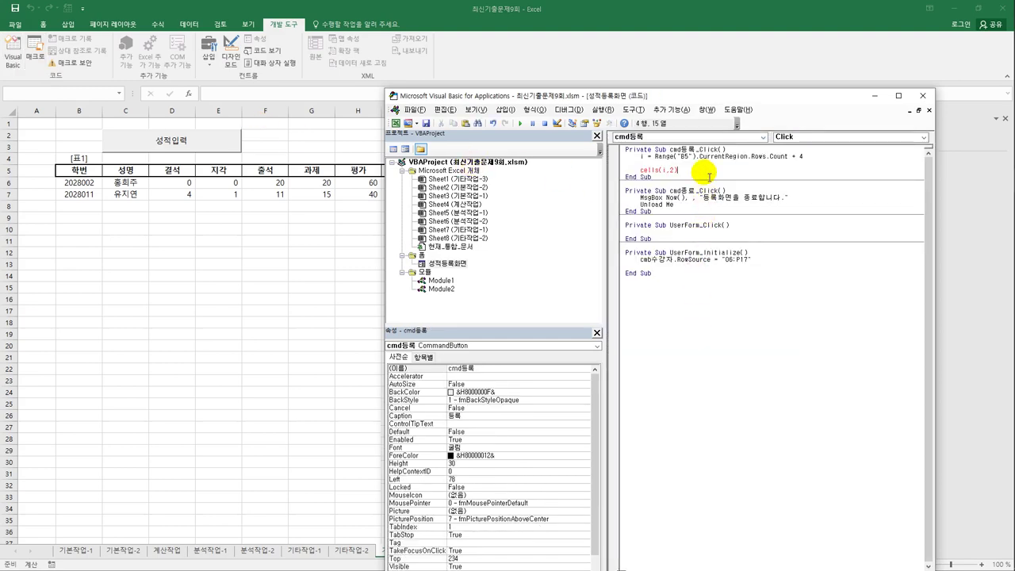
{"action": "type", "text": "= cells("}
{"action": "type", "text": "i"}
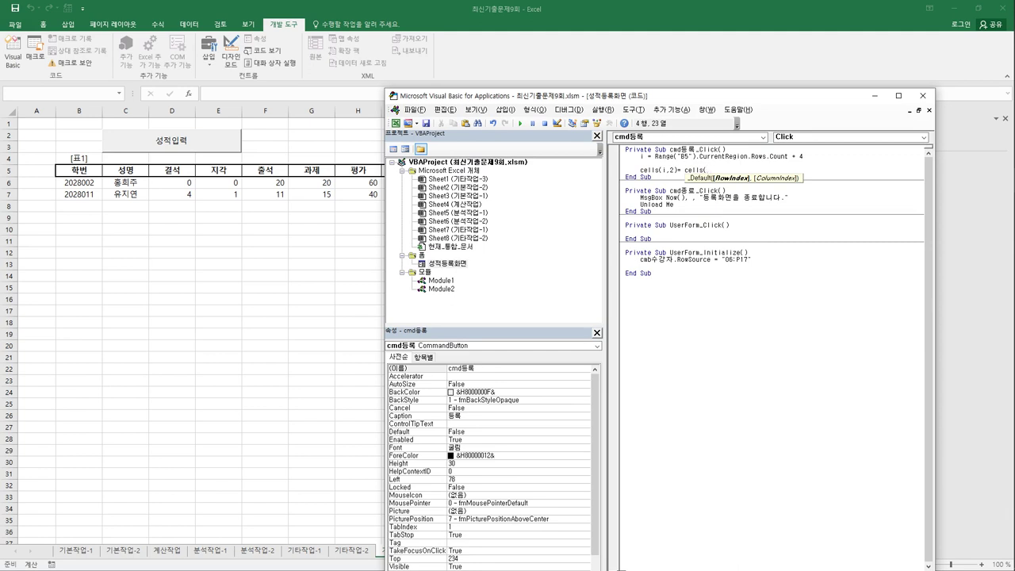
{"action": "type", "text": "cmb수강자."}
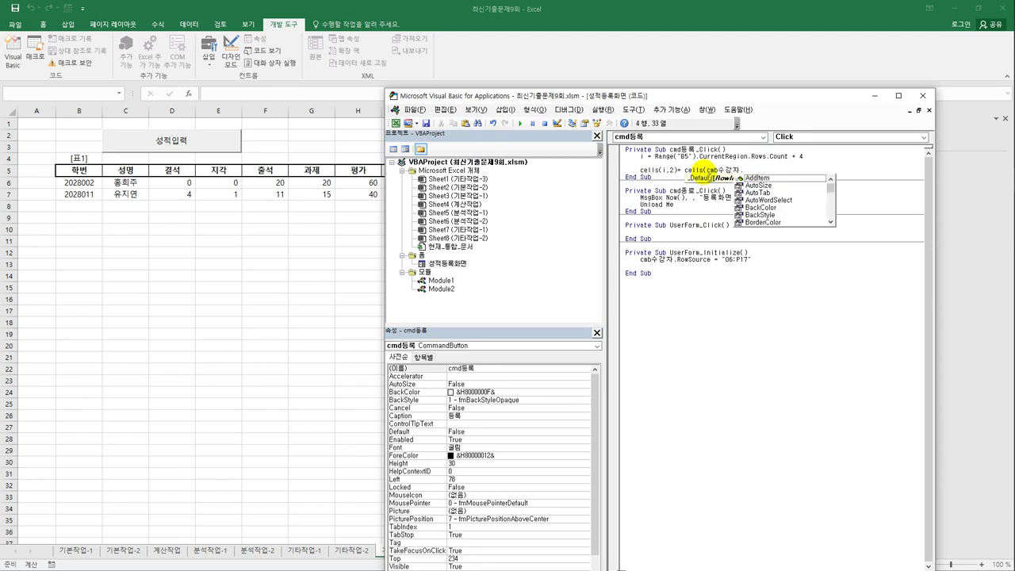
{"action": "type", "text": "listin"}
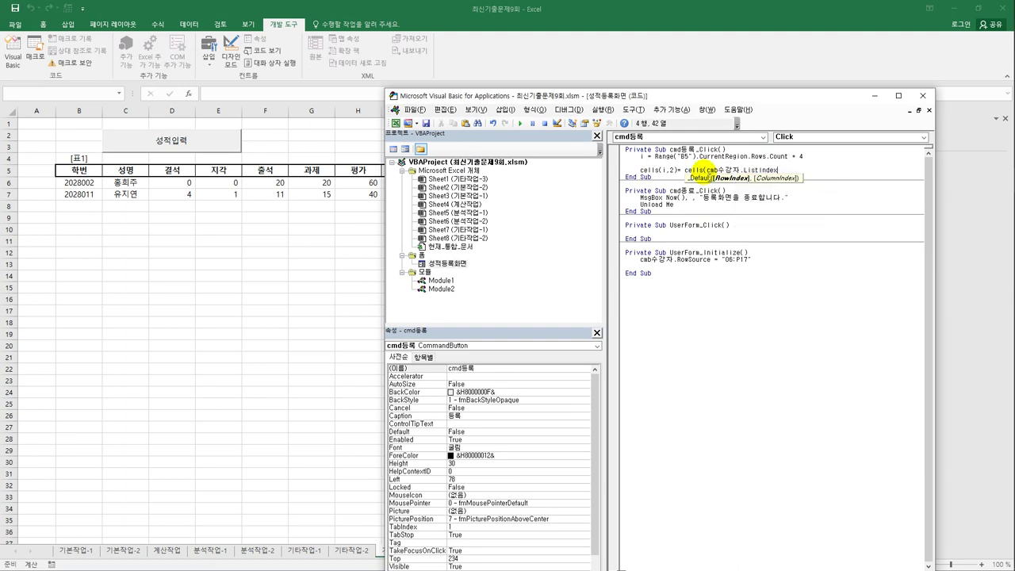
{"action": "type", "text": " + 6,"}
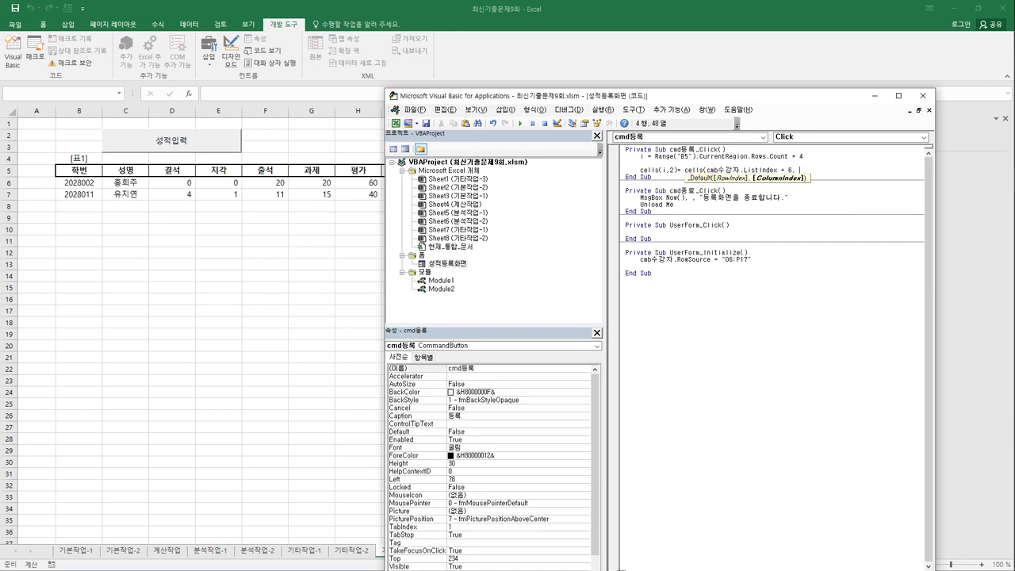
{"action": "type", "text": " 15)"}
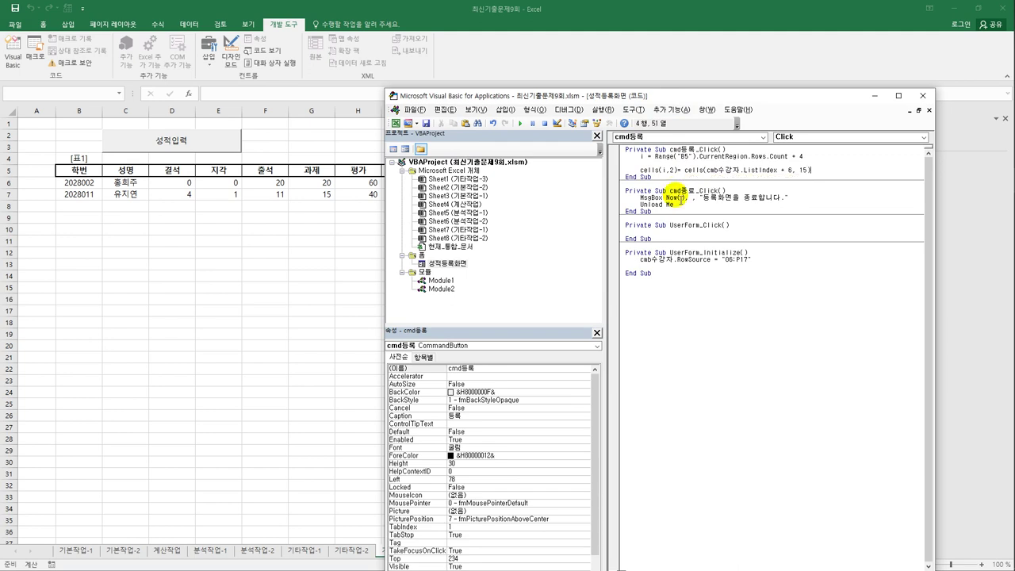
{"action": "key", "text": "Return"}
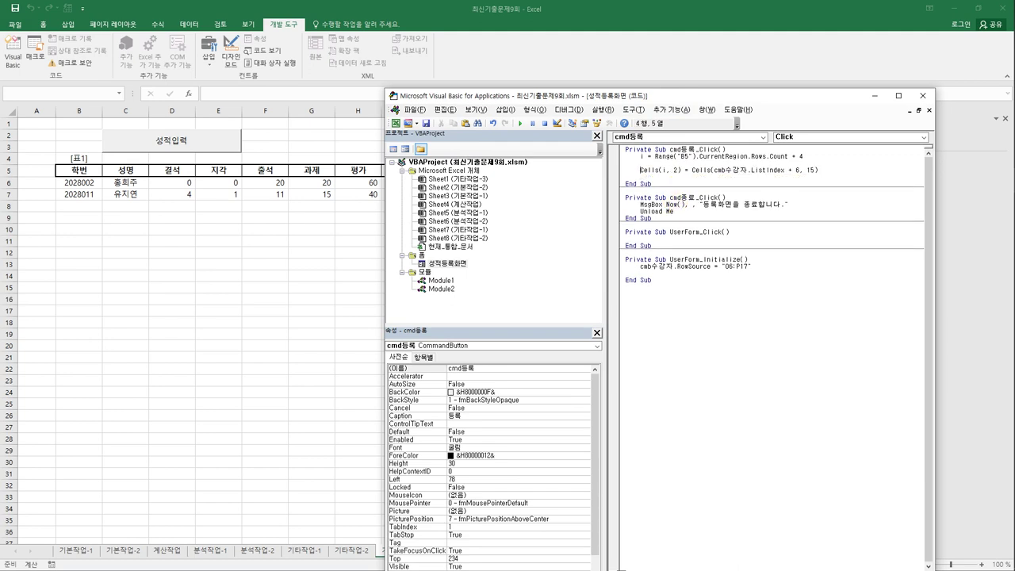
Duplicate the Cells(i, 2) statement on the line below and change the copy to Cells(i, 3) = Cells(cmb수강자.ListIndex + 6, 16).
{"action": "key", "text": "shift+End"}
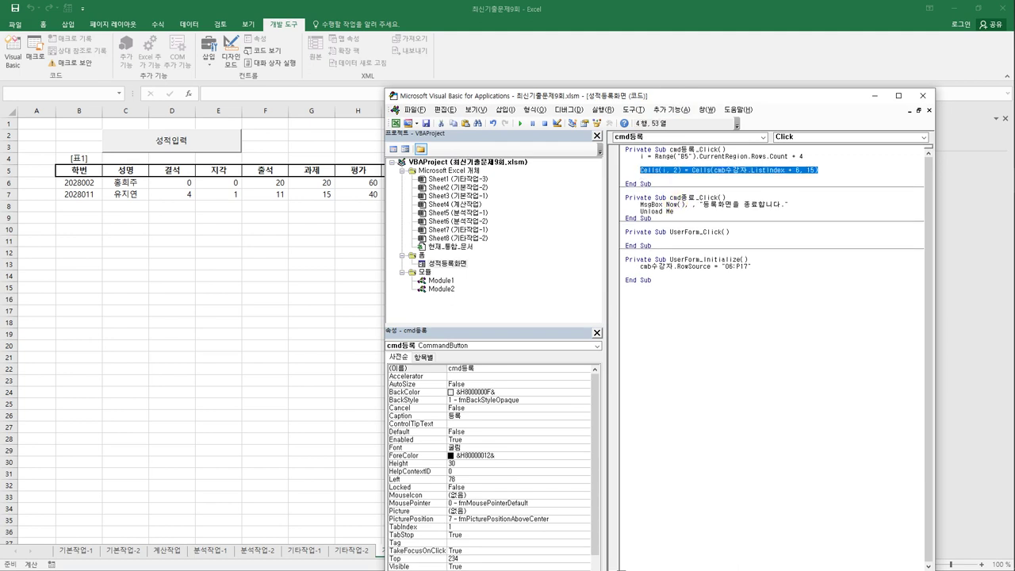
{"action": "key", "text": "ctrl+c"}
{"action": "key", "text": "End"}
{"action": "key", "text": "Return"}
{"action": "key", "text": "ctrl+v"}
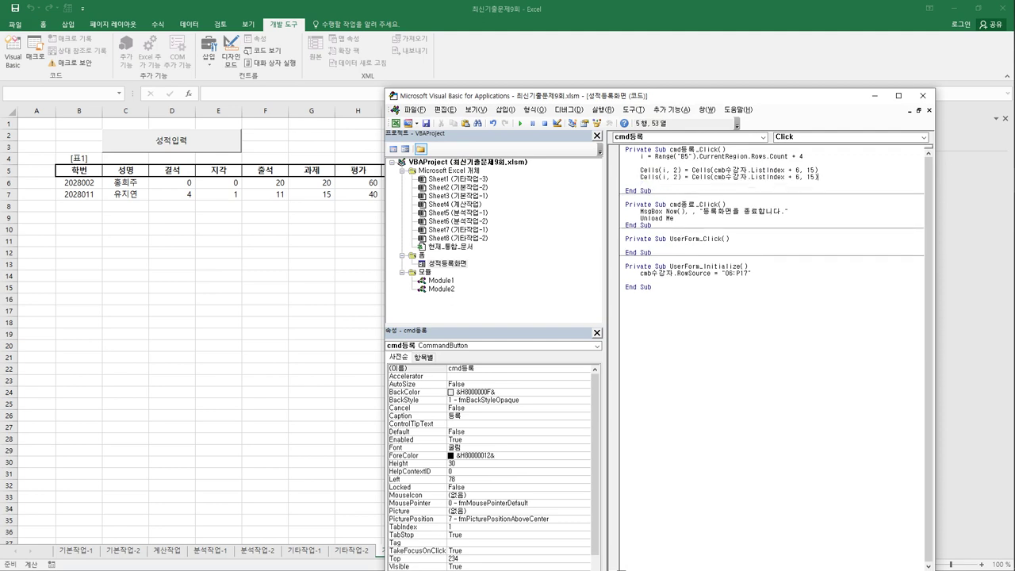
{"action": "left_click", "coordinate": [763, 177]}
{"action": "left_click", "coordinate": [714, 177]}
{"action": "left_click", "coordinate": [692, 177]}
{"action": "key", "text": "Delete"}
{"action": "type", "text": "3"}
{"action": "left_click", "coordinate": [810, 177]}
{"action": "key", "text": "Delete"}
{"action": "type", "text": "6"}
Add the statement Cells(i, 4) = txt결석.Value below the Cells(i, 3) line in cmd등록_Click.
{"action": "key", "text": "End"}
{"action": "key", "text": "Return"}
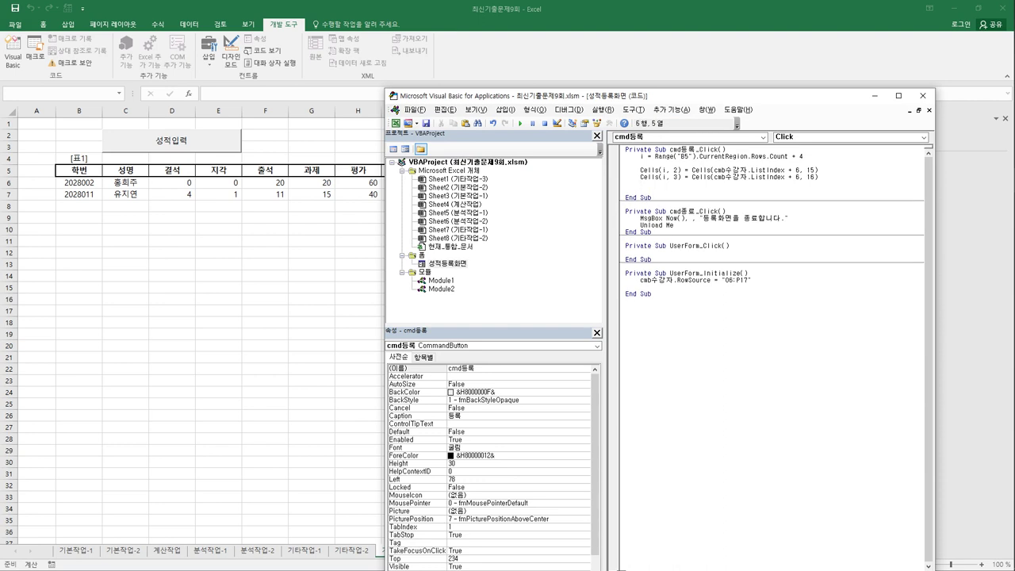
{"action": "key", "text": "ctrl+v"}
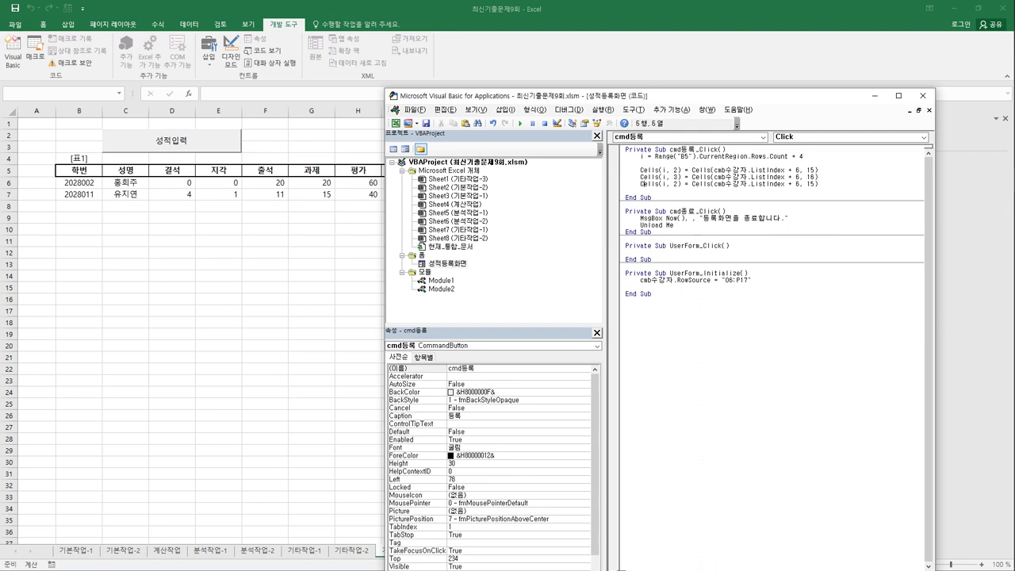
{"action": "left_click", "coordinate": [655, 183]}
{"action": "key", "text": "shift+Right"}
{"action": "type", "text": "4"}
{"action": "key", "text": "shift+End"}
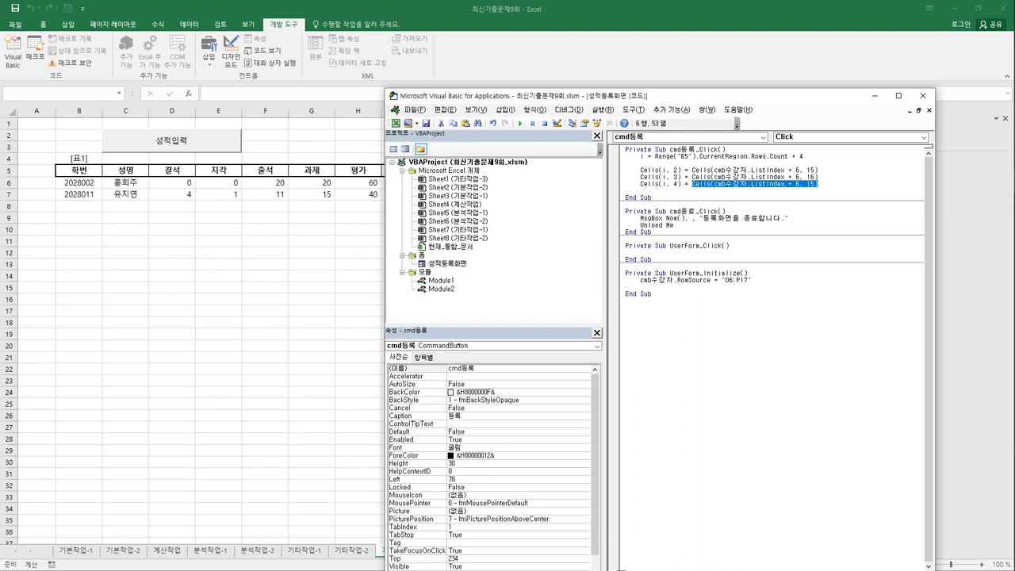
{"action": "type", "text": "tx"}
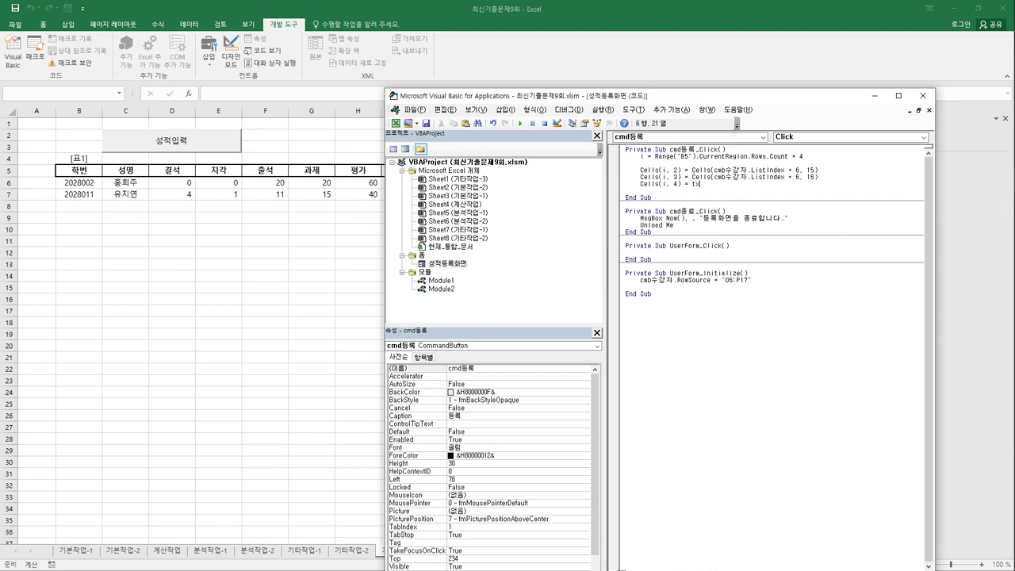
{"action": "type", "text": "t결석.val"}
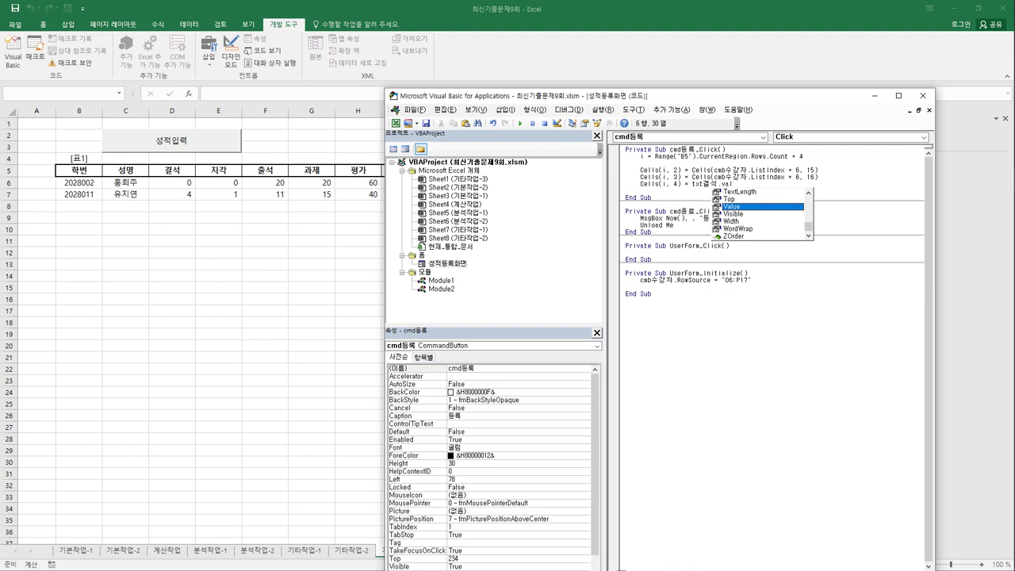
{"action": "key", "text": "Tab"}
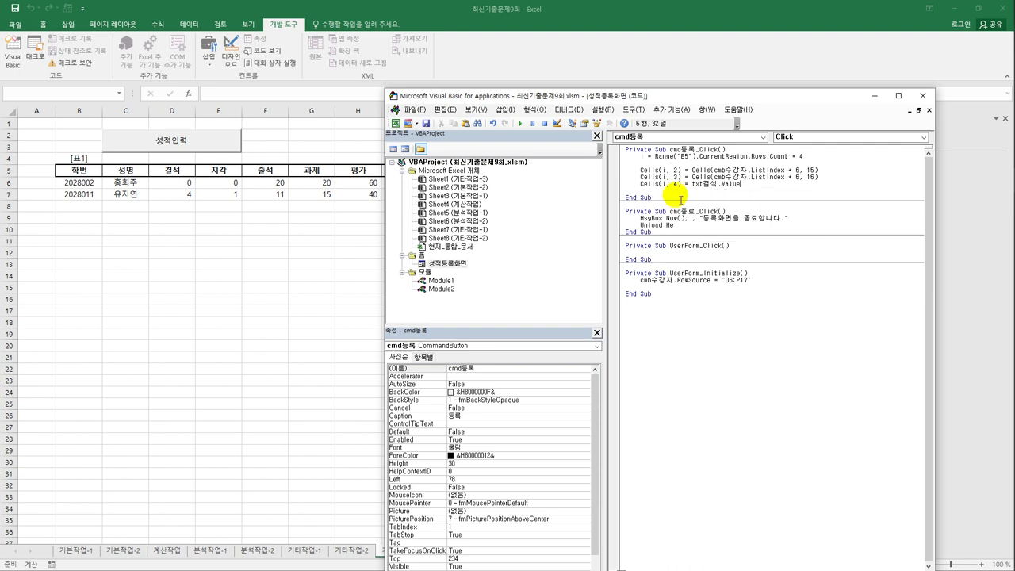
Duplicate the Cells(i, 4) statement on the line below and change the copy to Cells(i, 5) = txt지각.Value.
{"action": "key", "text": "shift+Home"}
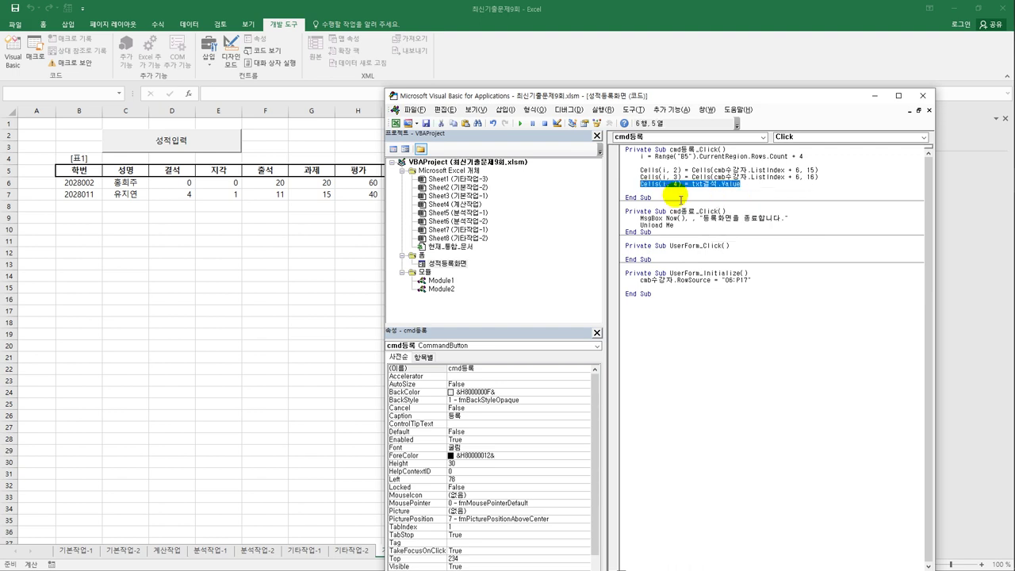
{"action": "key", "text": "ctrl+c"}
{"action": "key", "text": "End"}
{"action": "key", "text": "Return"}
{"action": "key", "text": "ctrl+v"}
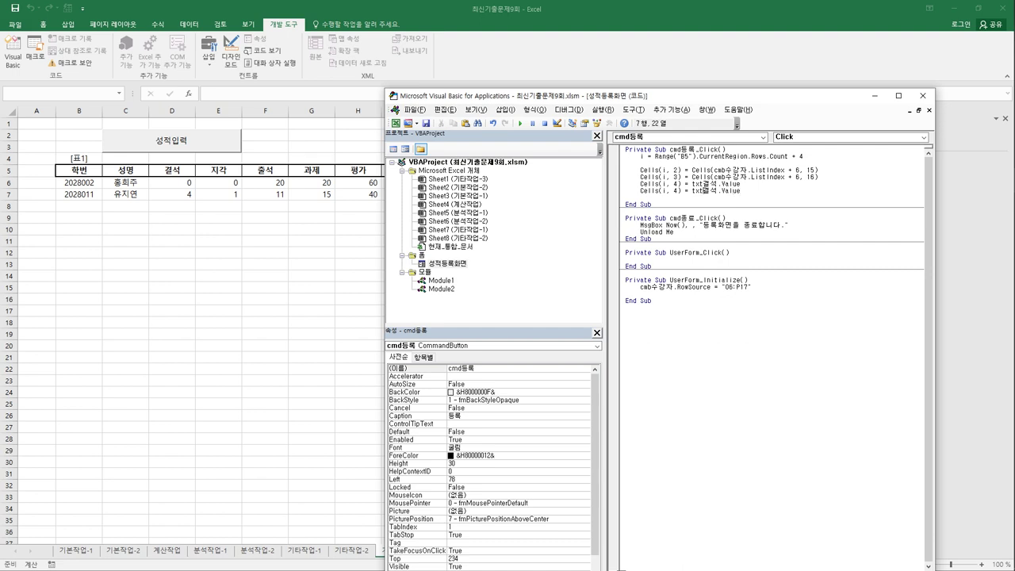
{"action": "left_click", "coordinate": [675, 190]}
{"action": "key", "text": "shift+Right"}
{"action": "key", "text": "shift+Right"}
{"action": "type", "text": "지각"}
{"action": "key", "text": "Return"}
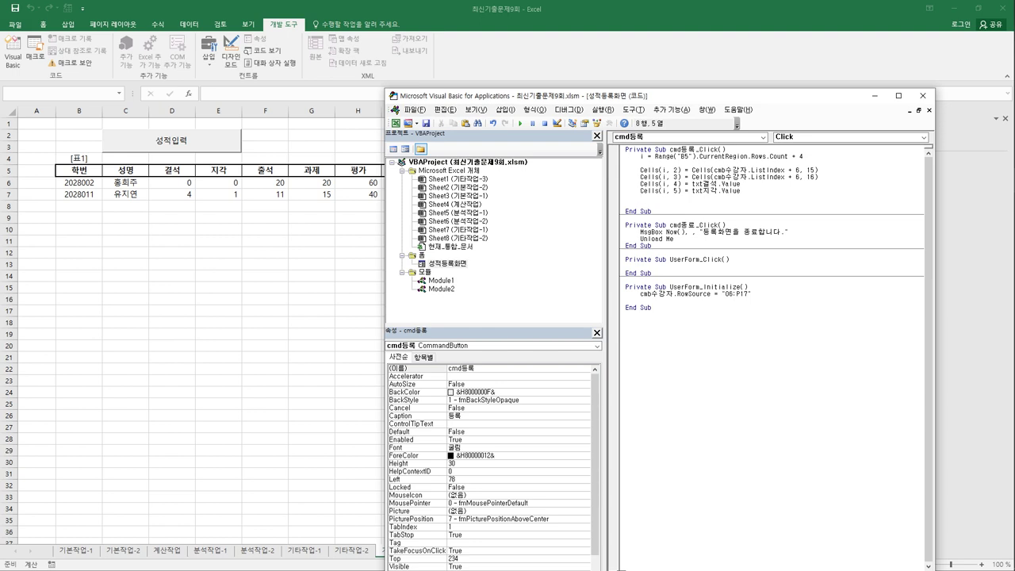
Add the attendance score statement Cells(i, 6) = 20 - (Cells(i, 4) * 2 + Cells(i, 5) * 1) below the txt지각 line.
{"action": "key", "text": "ctrl+v"}
{"action": "left_click", "coordinate": [688, 198]}
{"action": "type", "text": "6"}
{"action": "key", "text": "Delete"}
{"action": "key", "text": "shift+End"}
{"action": "key", "text": "Delete"}
{"action": "type", "text": "20-"}
{"action": "type", "text": "("}
{"action": "type", "text": "cells"}
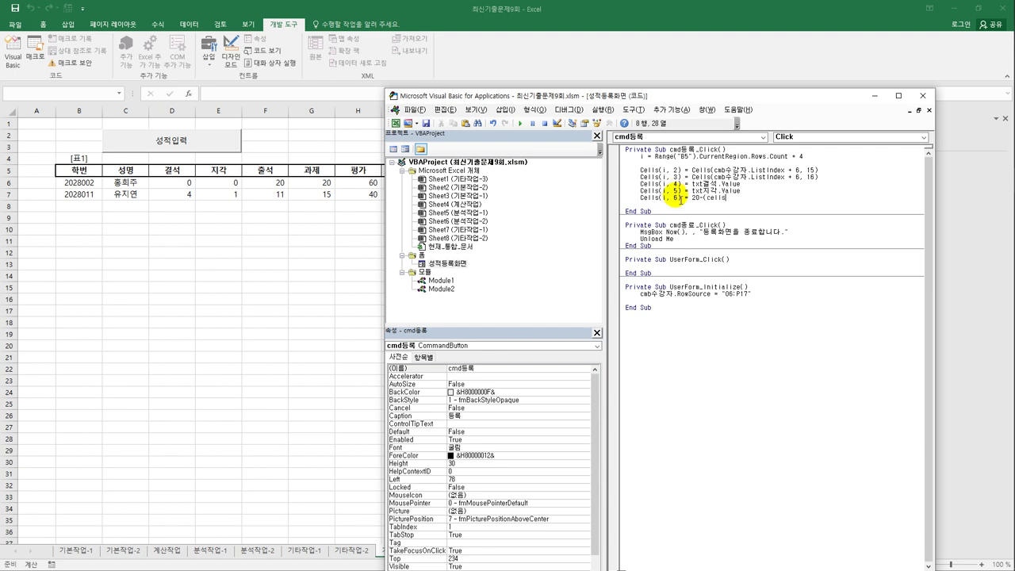
{"action": "type", "text": "(i,4"}
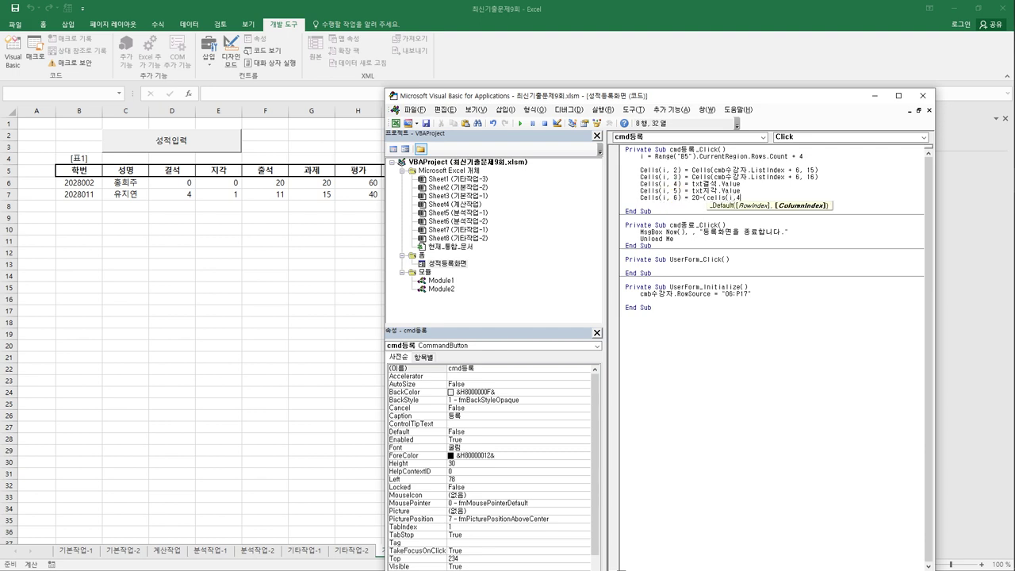
{"action": "type", "text": ")"}
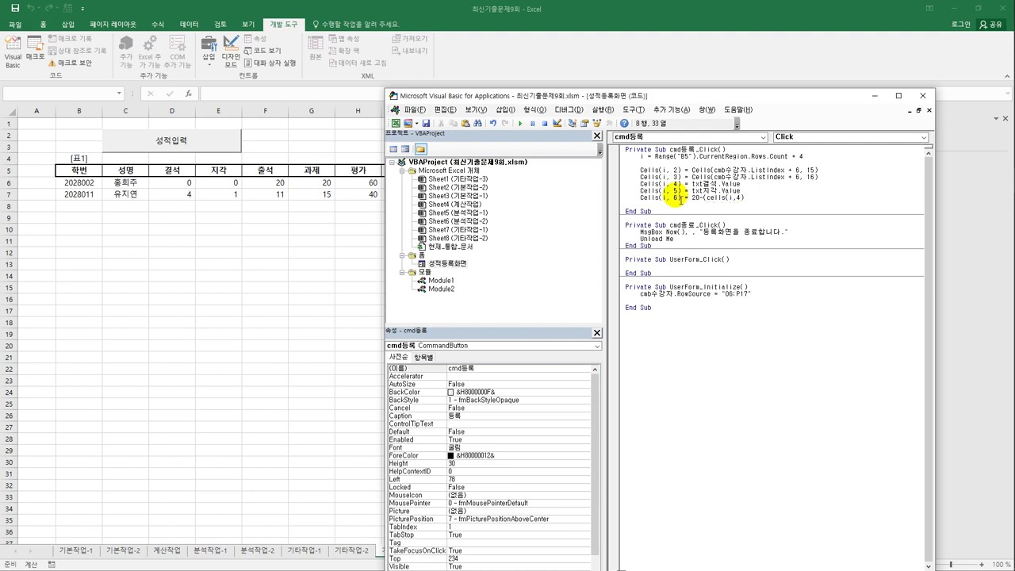
{"action": "type", "text": " * 2 + cells(i,5"}
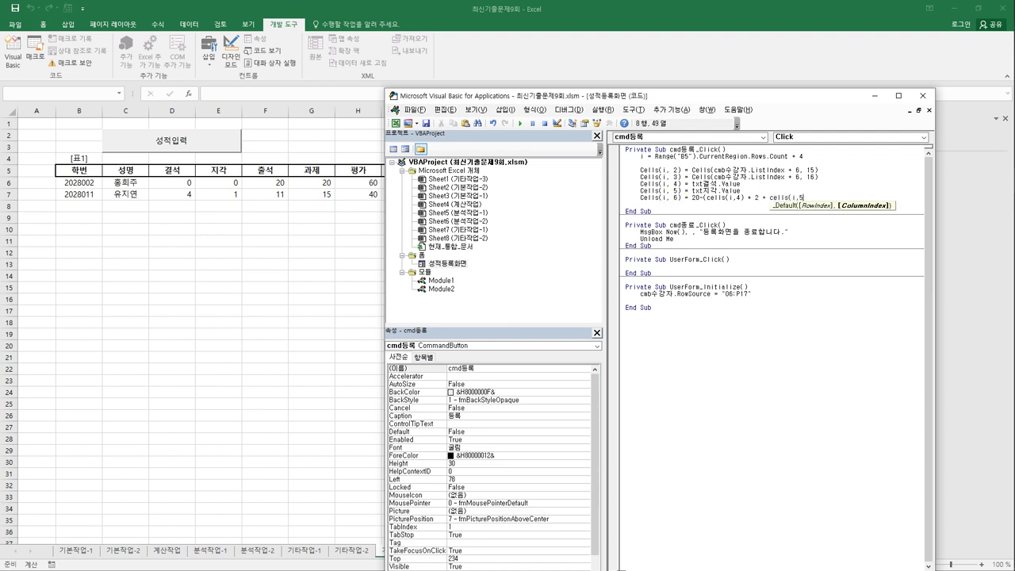
{"action": "type", "text": "))"}
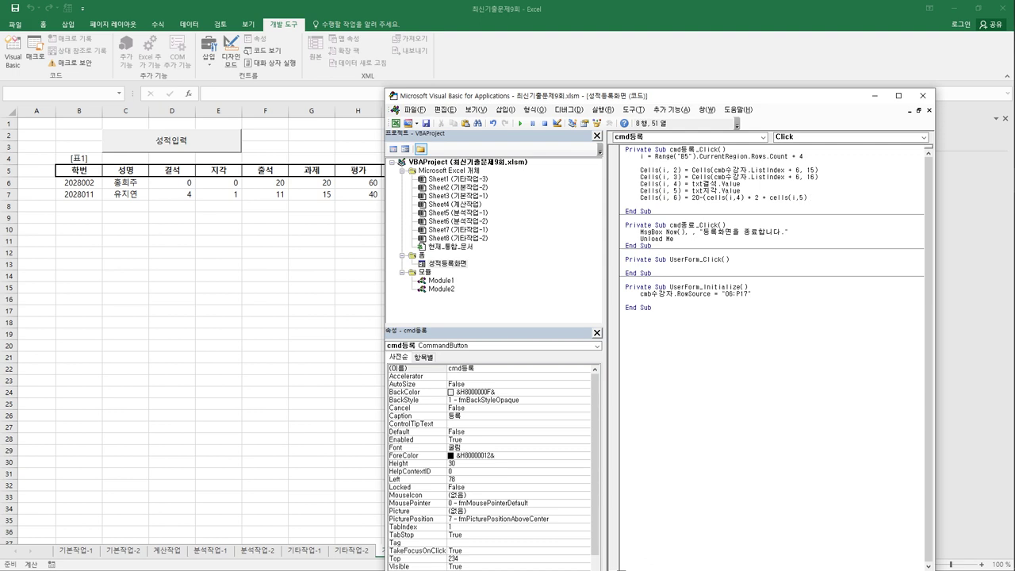
{"action": "type", "text": "*1)"}
{"action": "key", "text": "Return"}
Copy the txt지각 statement below the Cells(i, 6) line and change the copy to Cells(i, 7) = txt과제.Value.
{"action": "left_click", "coordinate": [741, 191]}
{"action": "key", "text": "shift+Home"}
{"action": "key", "text": "ctrl+c"}
{"action": "key", "text": "Down"}
{"action": "key", "text": "Down"}
{"action": "key", "text": "ctrl+v"}
{"action": "left_click", "coordinate": [687, 205]}
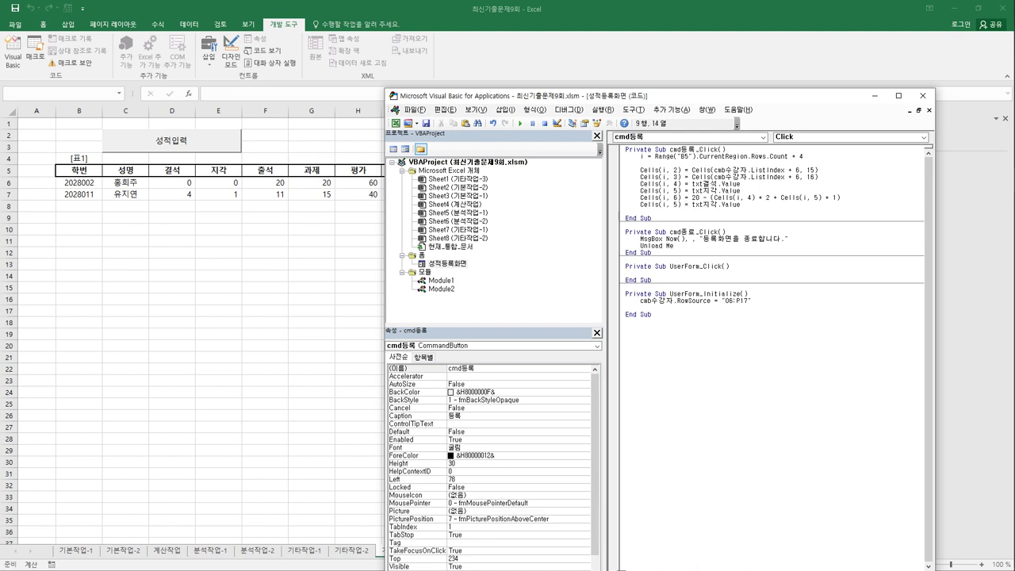
{"action": "key", "text": "Delete"}
{"action": "type", "text": "7"}
{"action": "left_click", "coordinate": [698, 205]}
{"action": "key", "text": "Delete"}
{"action": "key", "text": "Delete"}
{"action": "type", "text": "과제"}
{"action": "key", "text": "End"}
Add another copy of the statement below and change it to Cells(i, 8) = txt평가.Value.
{"action": "key", "text": "Return"}
{"action": "key", "text": "ctrl+v"}
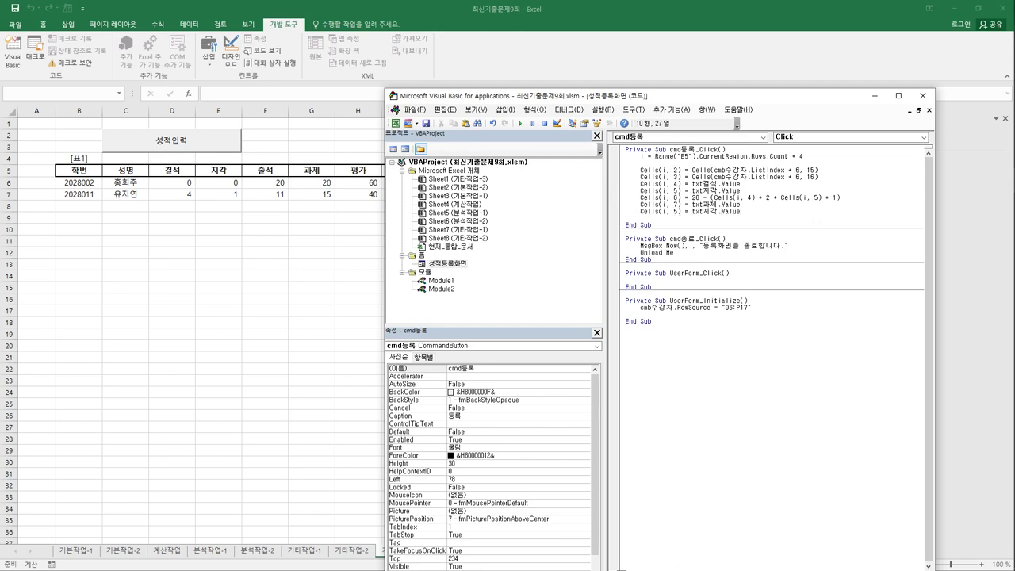
{"action": "type", "text": "8"}
{"action": "key", "text": "Delete"}
{"action": "key", "text": "Delete"}
{"action": "type", "text": "평가"}
{"action": "key", "text": "End"}
{"action": "key", "text": "Return"}
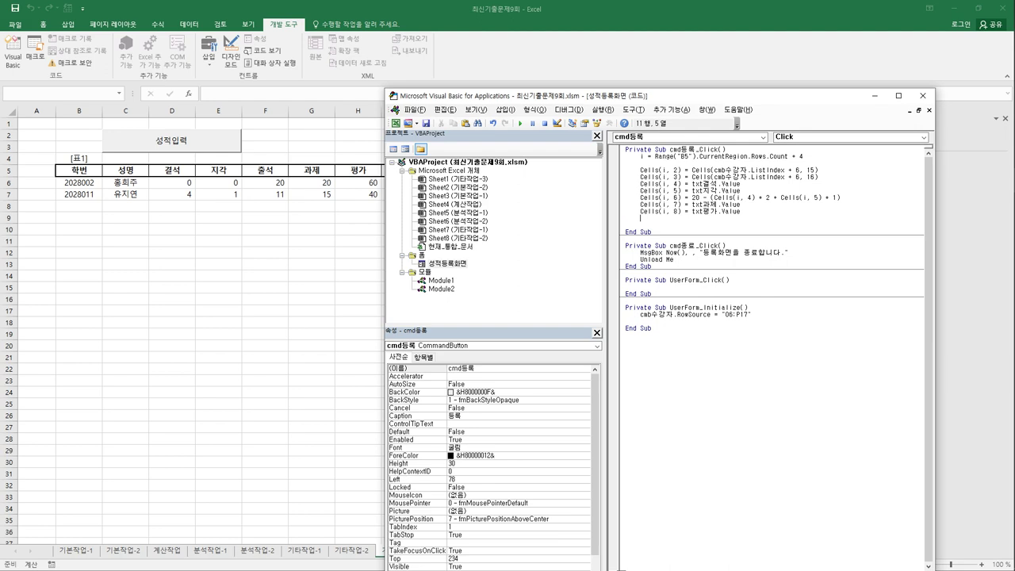
Leave a blank line and begin a condition with If Cells(i, 6) < 12 Then.
{"action": "key", "text": "Return"}
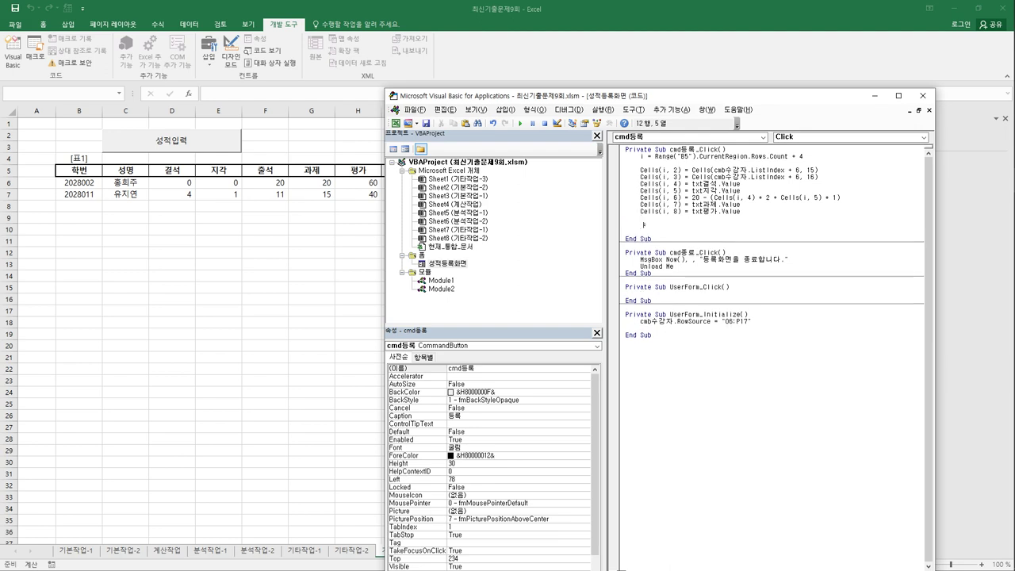
{"action": "type", "text": "if"}
{"action": "type", "text": "cells("}
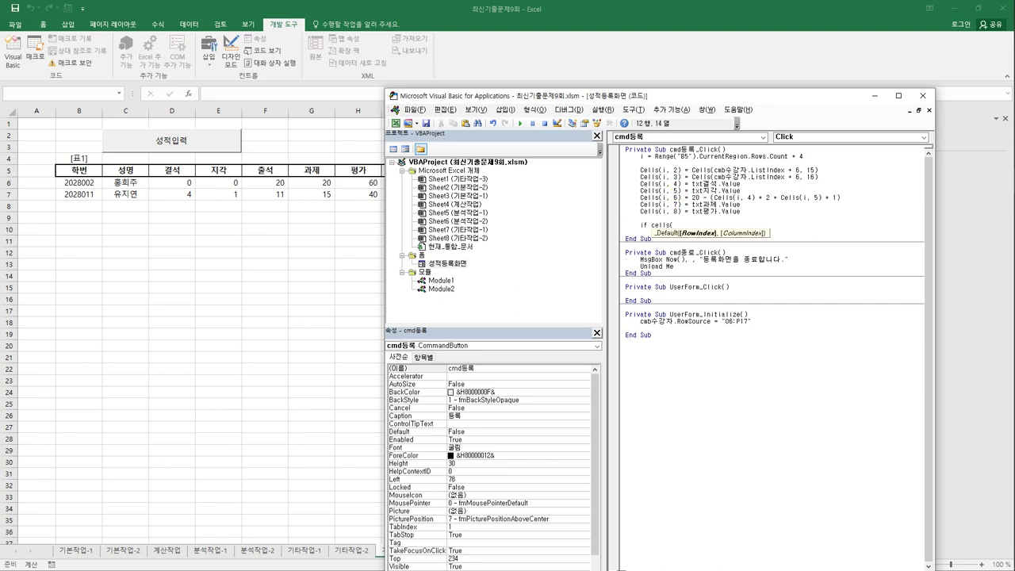
{"action": "type", "text": "i,6)"}
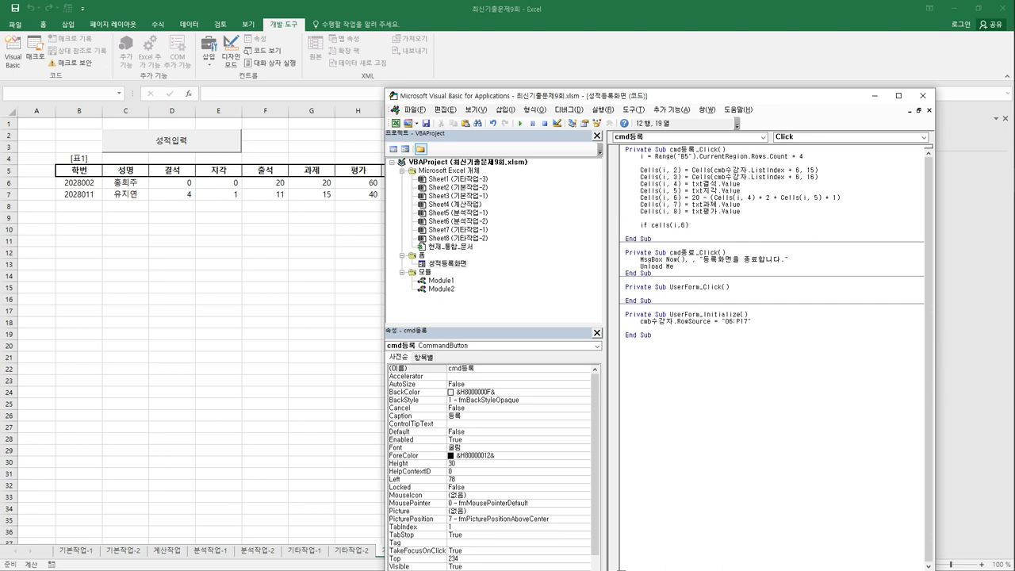
{"action": "type", "text": " < 12 Then"}
{"action": "key", "text": "Return"}
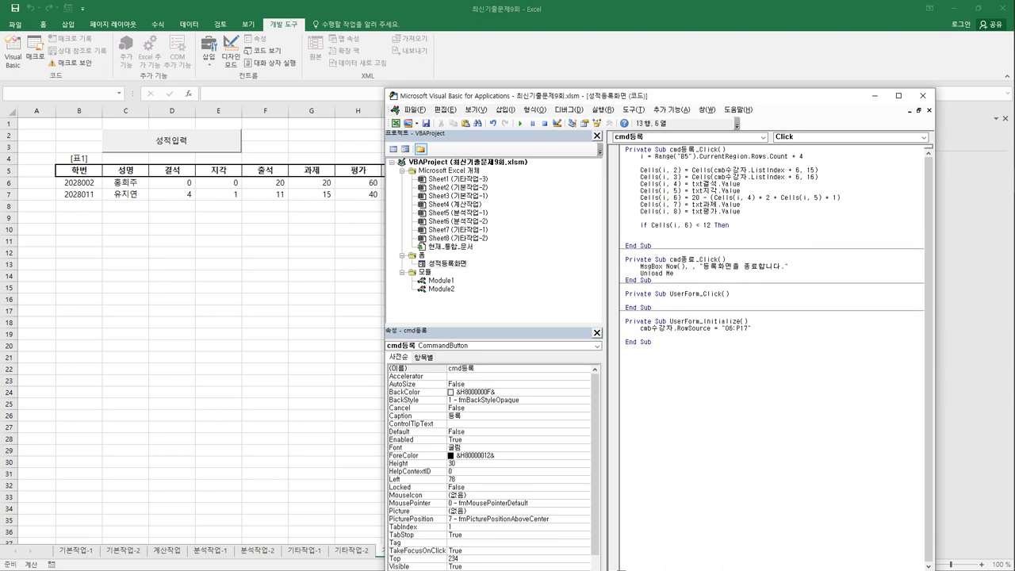
Inside the If block, enter the statement Cells(i, 9) = "출석미달", correcting its missing closing parenthesis.
{"action": "key", "text": "ctrl+v"}
{"action": "left_click", "coordinate": [644, 232]}
{"action": "left_click", "coordinate": [657, 233]}
{"action": "left_click_drag", "start_coordinate": [671, 232], "coordinate": [741, 232]}
{"action": "type", "text": "9)"}
{"action": "type", "text": "\"ㅊ"}
{"action": "type", "text": "출석미달"}
{"action": "type", "text": "\""}
{"action": "key", "text": "Return"}
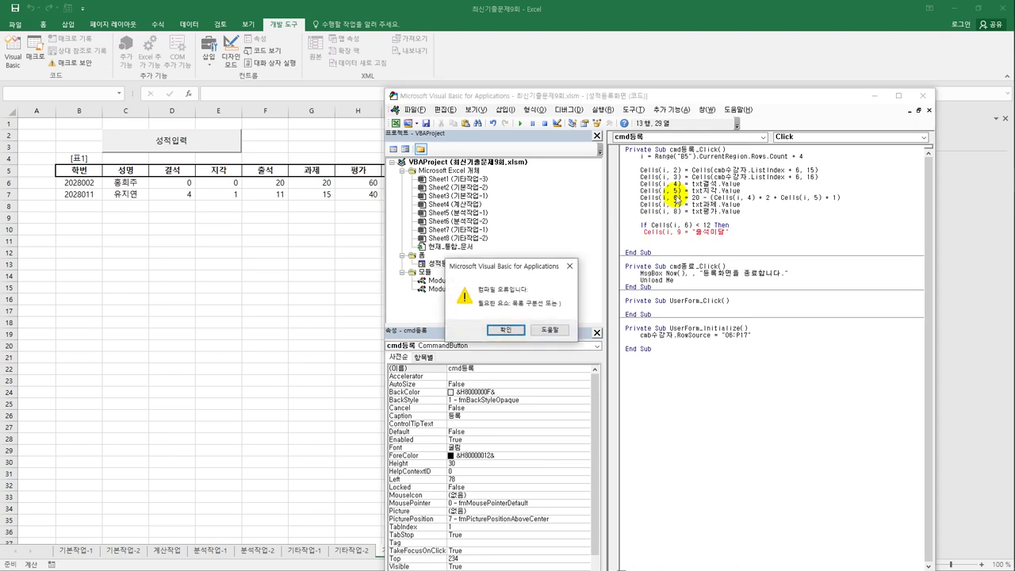
{"action": "key", "text": "Return"}
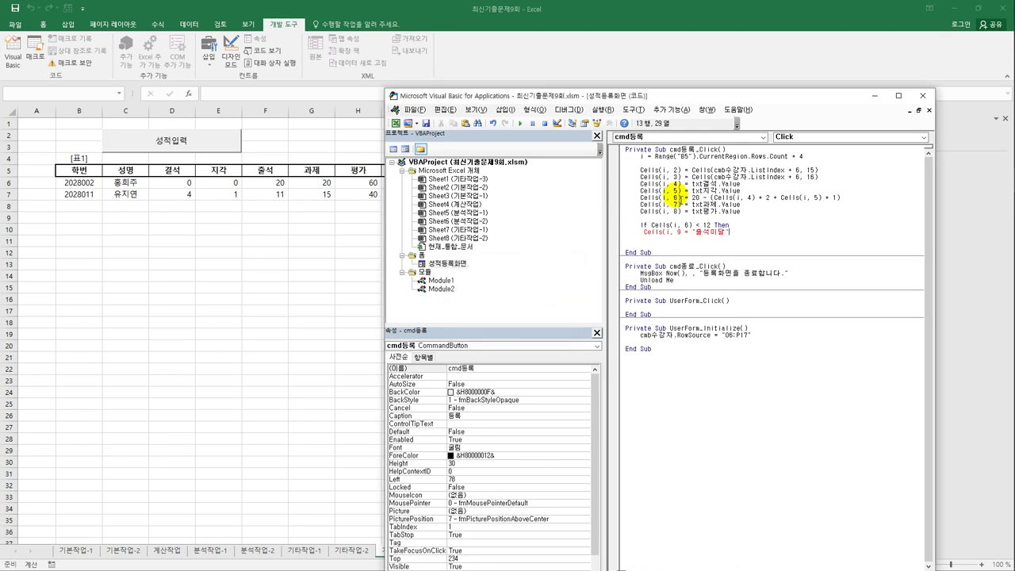
{"action": "key", "text": "Left"}
{"action": "key", "text": "Left"}
{"action": "type", "text": ")"}
{"action": "key", "text": "End"}
{"action": "key", "text": "Return"}
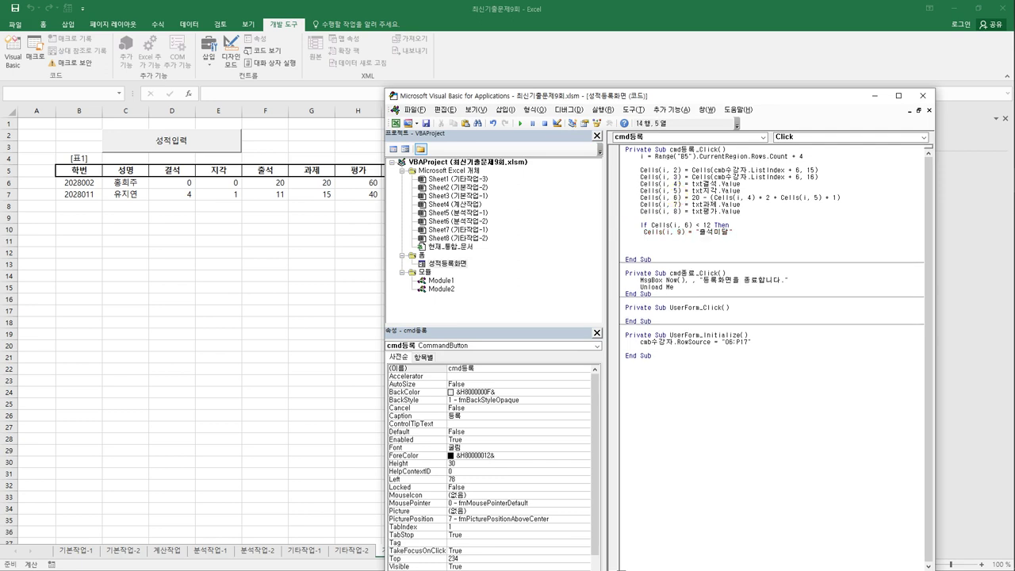
{"action": "type", "text": "els"}
{"action": "key", "text": "Return"}
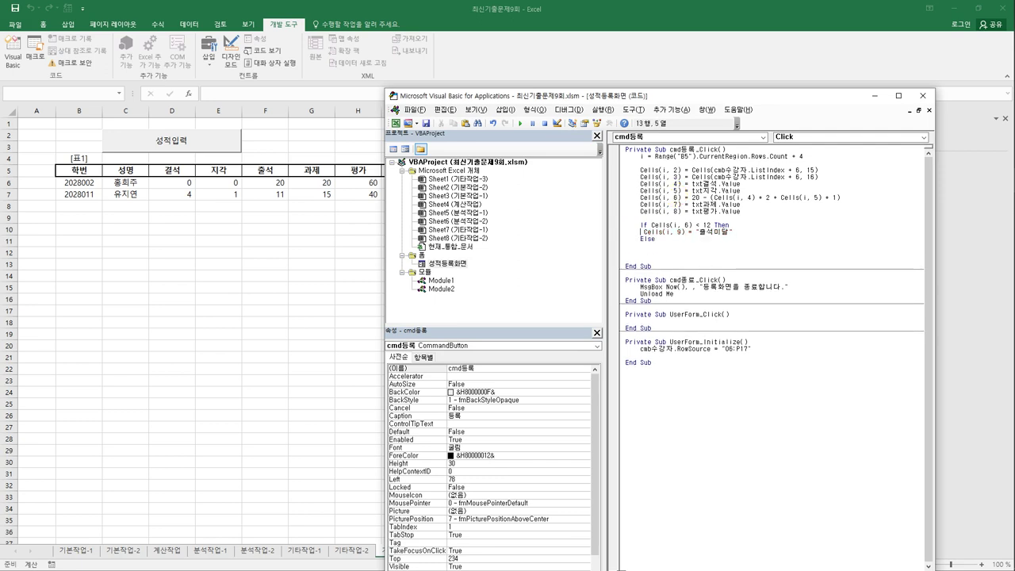
{"action": "key", "text": "shift+End"}
{"action": "key", "text": "Down"}
{"action": "key", "text": "ctrl+v"}
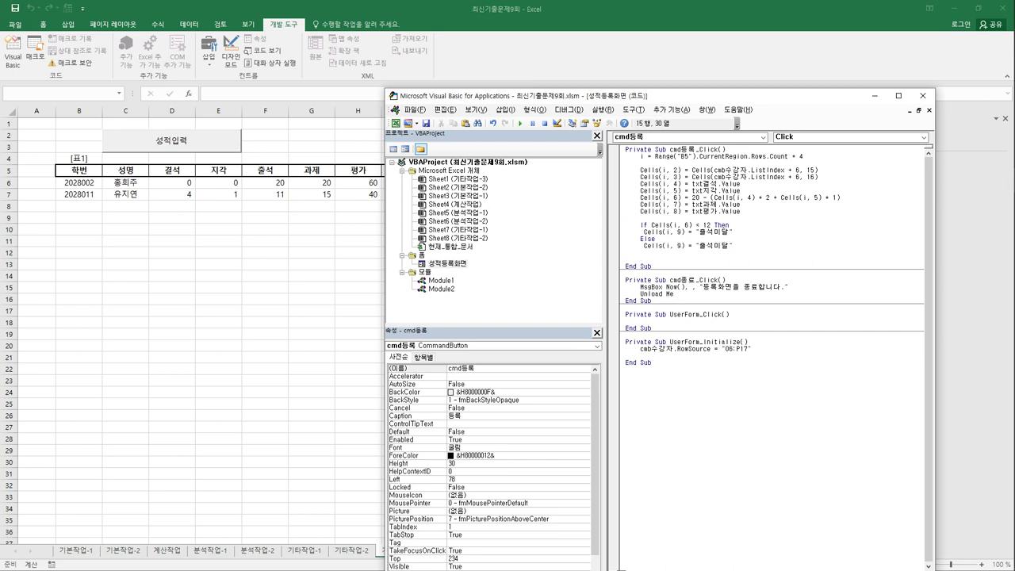
Replace the Else branch with End If to close the condition.
{"action": "key", "text": "shift+Up"}
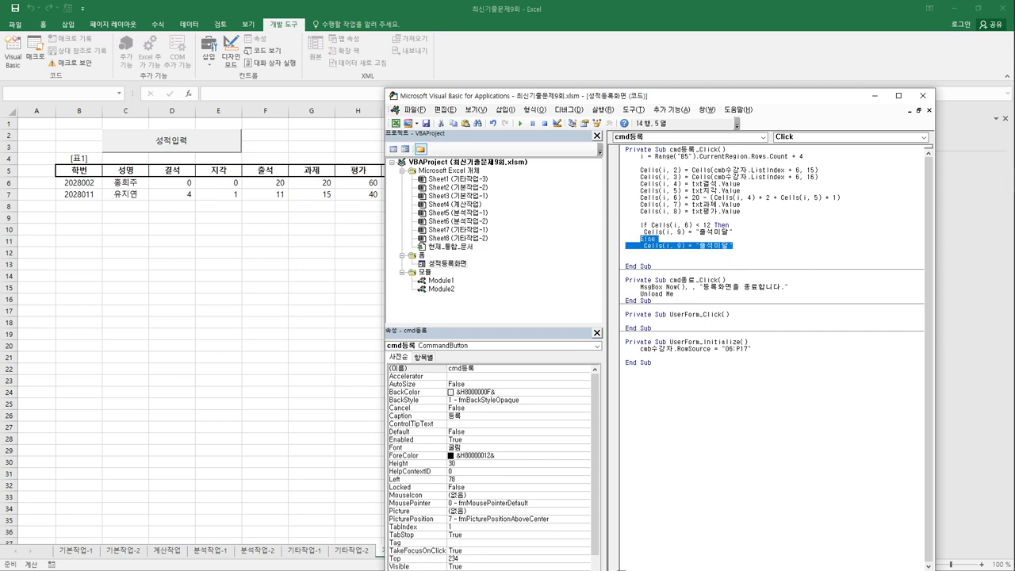
{"action": "type", "text": "en"}
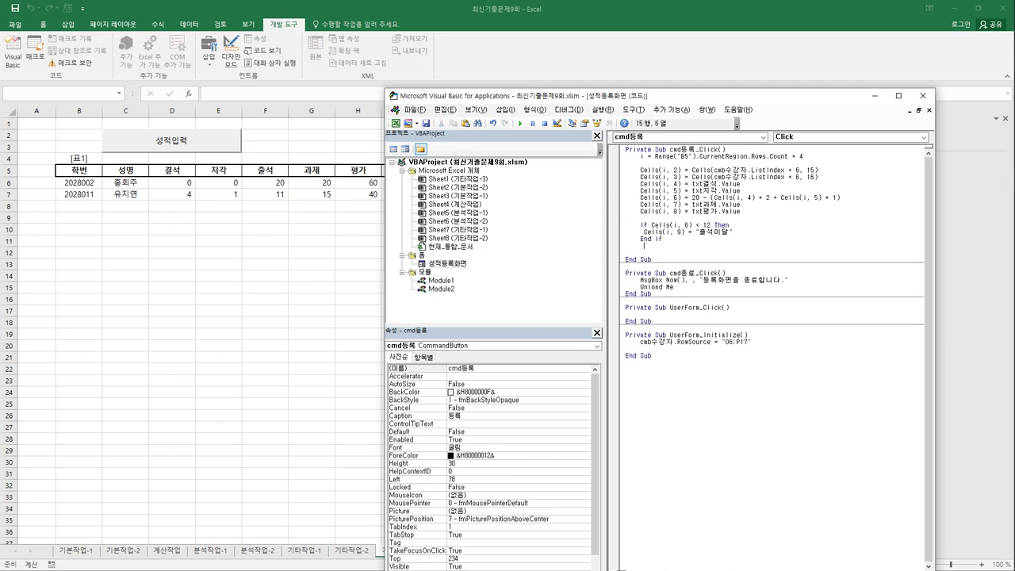
{"action": "key", "text": "Delete"}
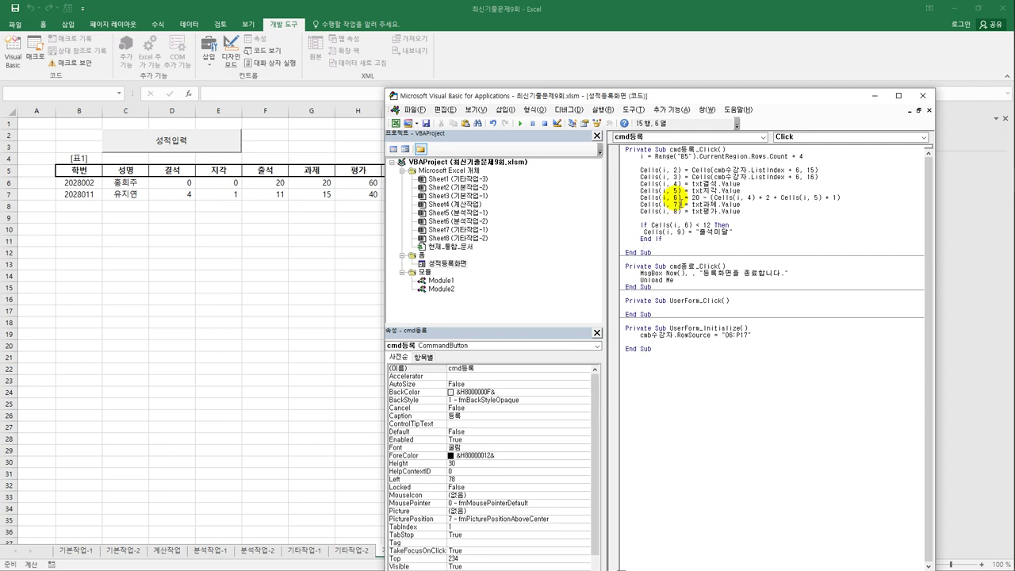
Return to the worksheet, open the 성적등록화면 form with 성적입력, and choose the third student in the 수강자 list.
{"action": "left_click", "coordinate": [922, 96]}
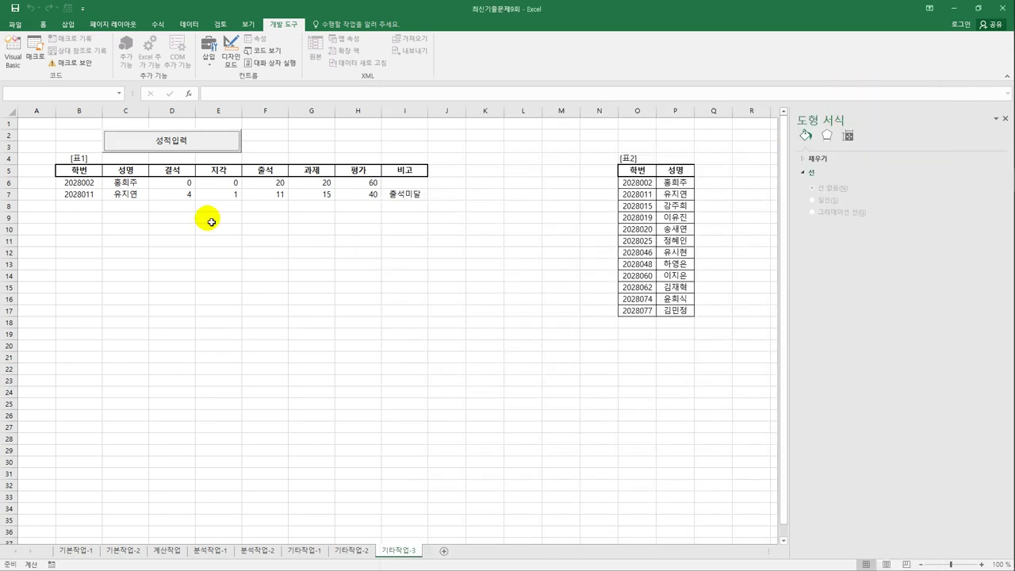
{"action": "left_click", "coordinate": [179, 141]}
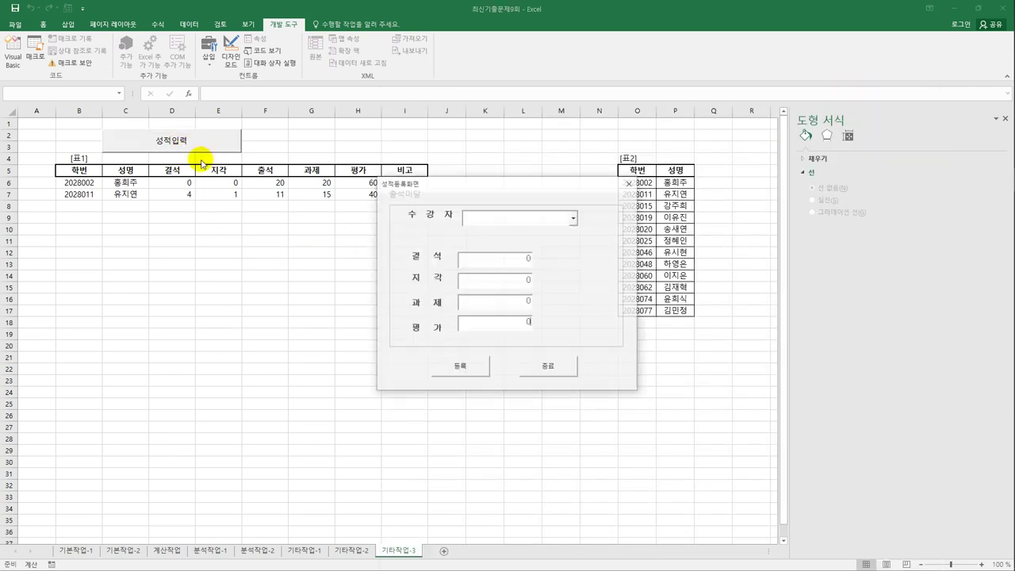
{"action": "left_click", "coordinate": [575, 219]}
{"action": "left_click", "coordinate": [520, 242]}
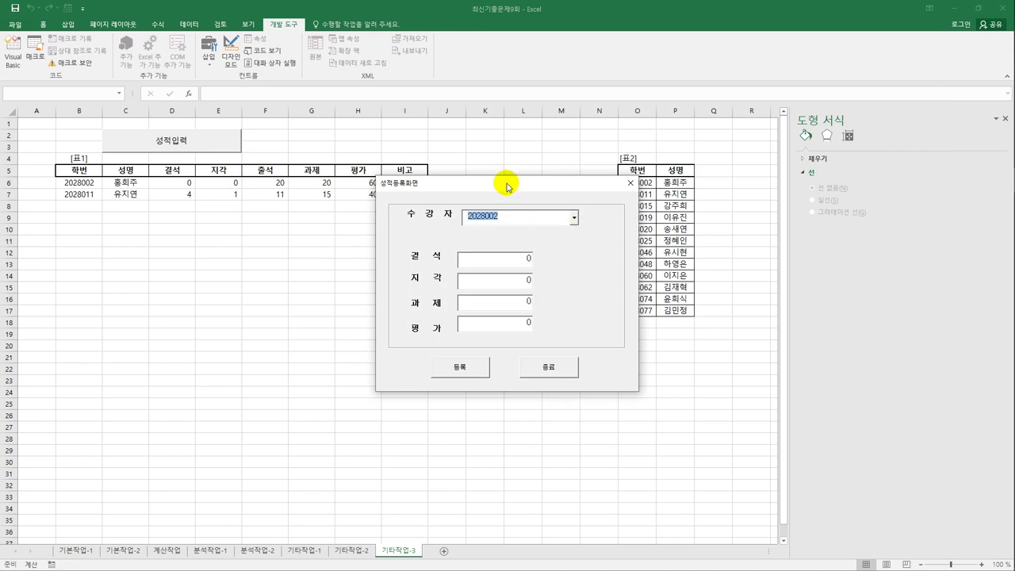
{"action": "left_click_drag", "start_coordinate": [503, 183], "coordinate": [385, 225]}
{"action": "left_click", "coordinate": [453, 257]}
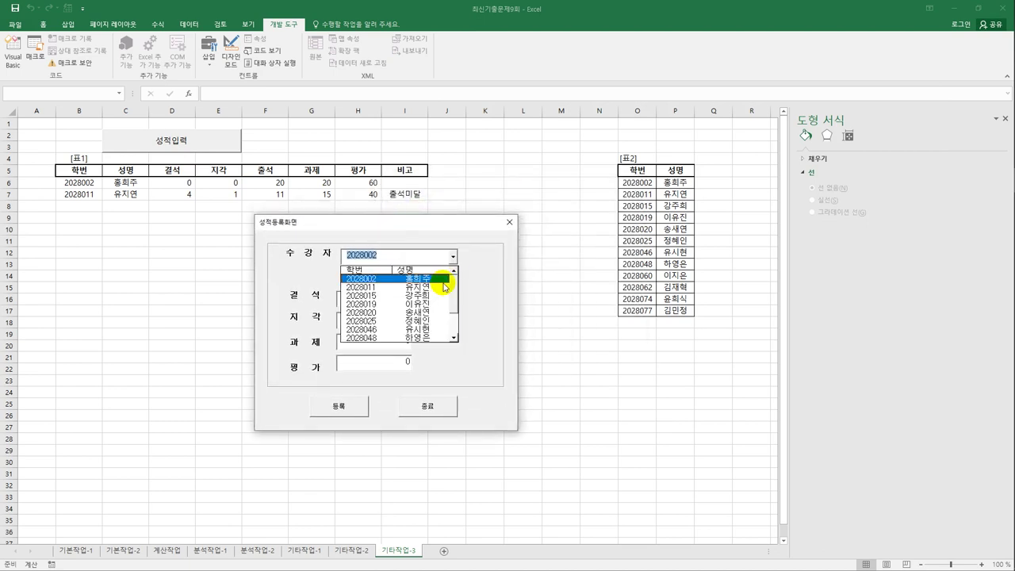
{"action": "left_click", "coordinate": [439, 296]}
Select the third student as 수강자, enter 결석 1, 지각 1, 과제 15 and 평가 60, and register the record.
{"action": "left_click", "coordinate": [396, 295]}
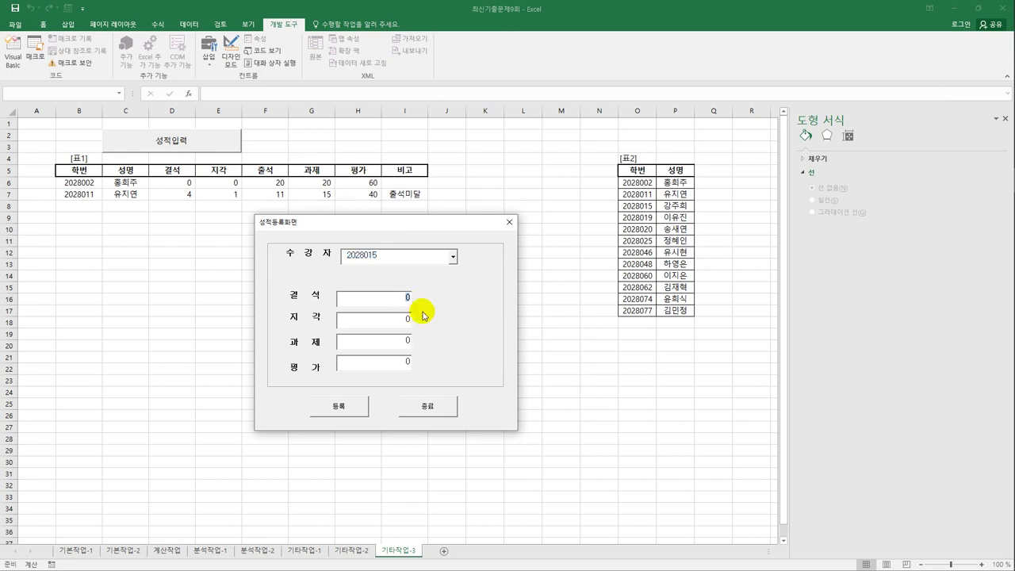
{"action": "type", "text": "1"}
{"action": "left_click", "coordinate": [408, 318]}
{"action": "type", "text": "1"}
{"action": "left_click", "coordinate": [407, 341]}
{"action": "type", "text": "15"}
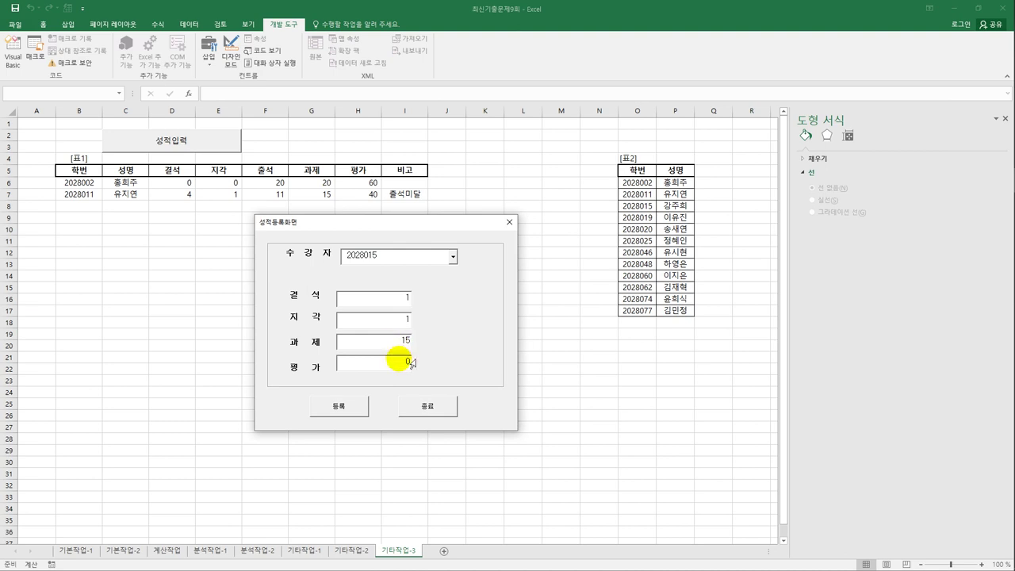
{"action": "left_click", "coordinate": [410, 362]}
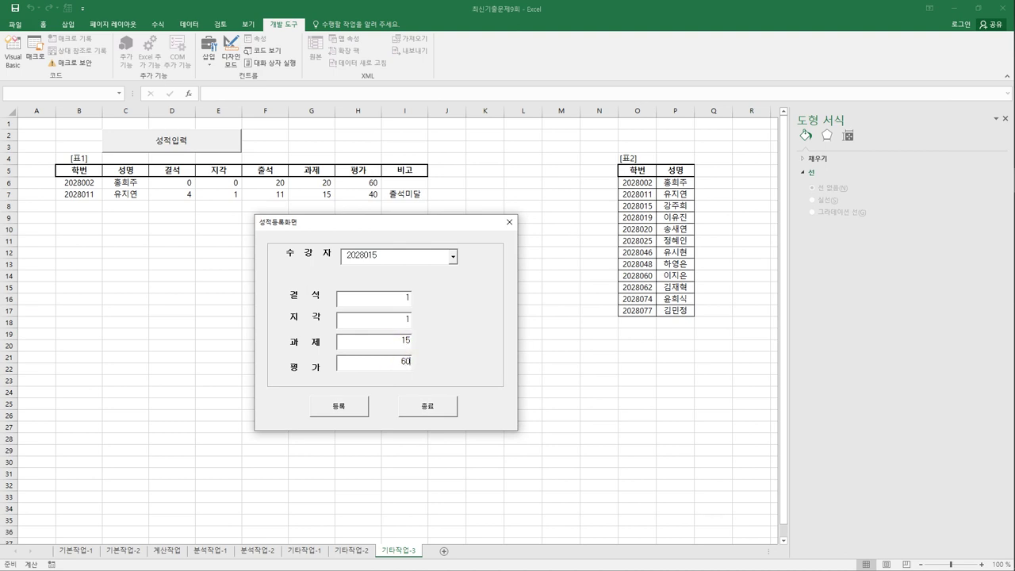
{"action": "left_click", "coordinate": [353, 411]}
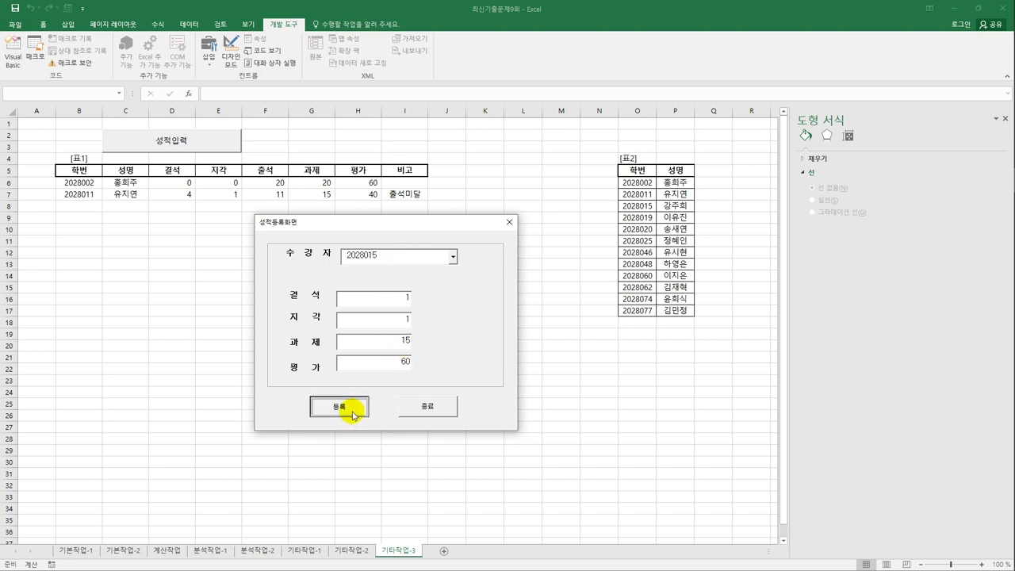
Move the 성적등록화면 form clear of the new row in 표1, exit the form and dismiss its closing message.
{"action": "left_click_drag", "start_coordinate": [398, 225], "coordinate": [351, 245]}
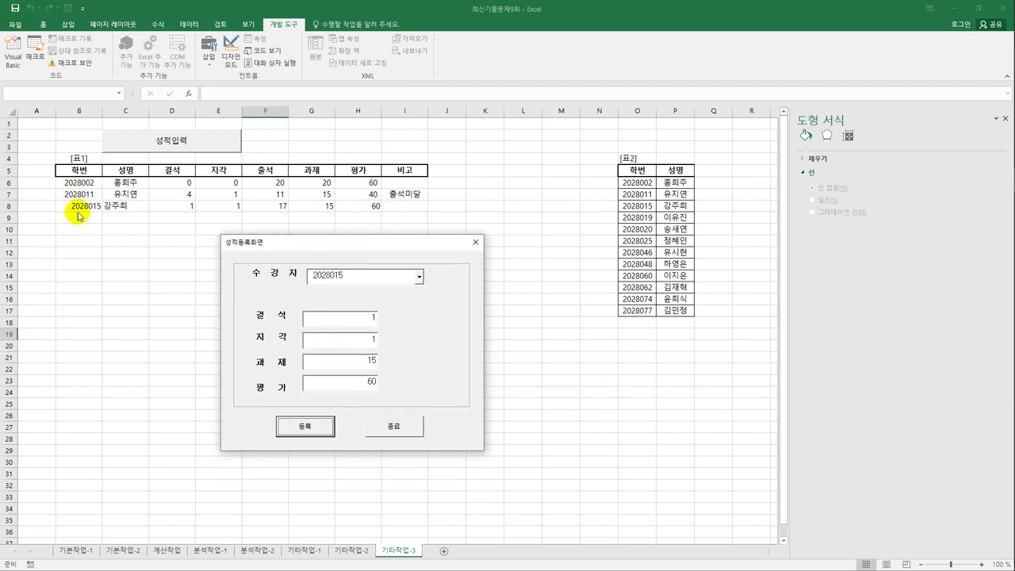
{"action": "left_click", "coordinate": [386, 428]}
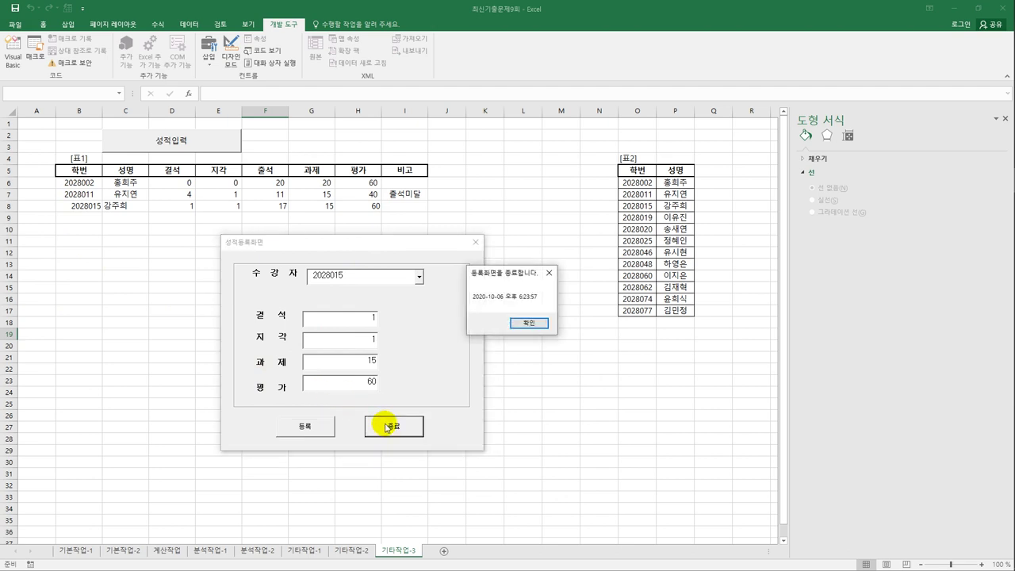
{"action": "left_click", "coordinate": [527, 323]}
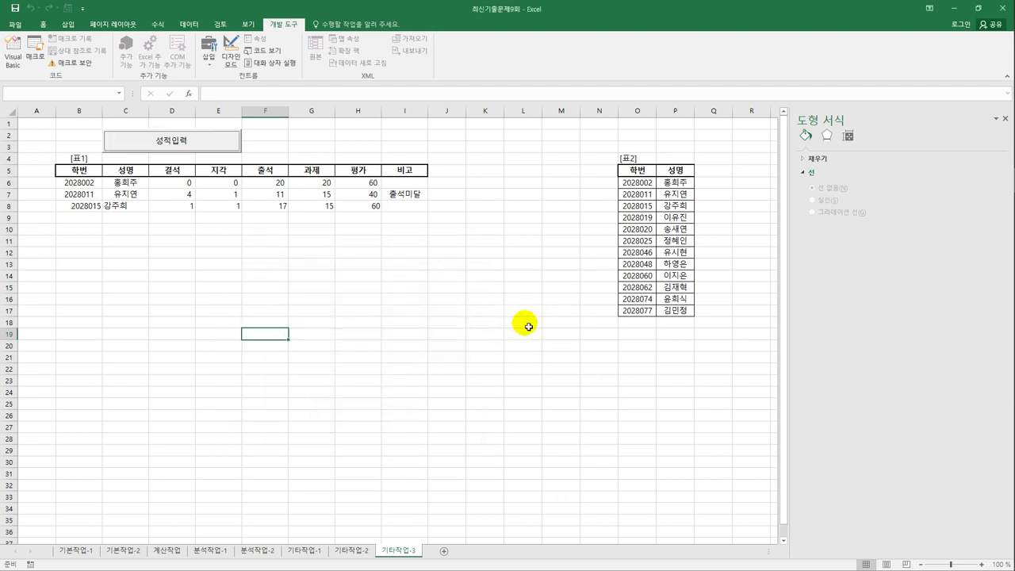
{"action": "left_click", "coordinate": [264, 277]}
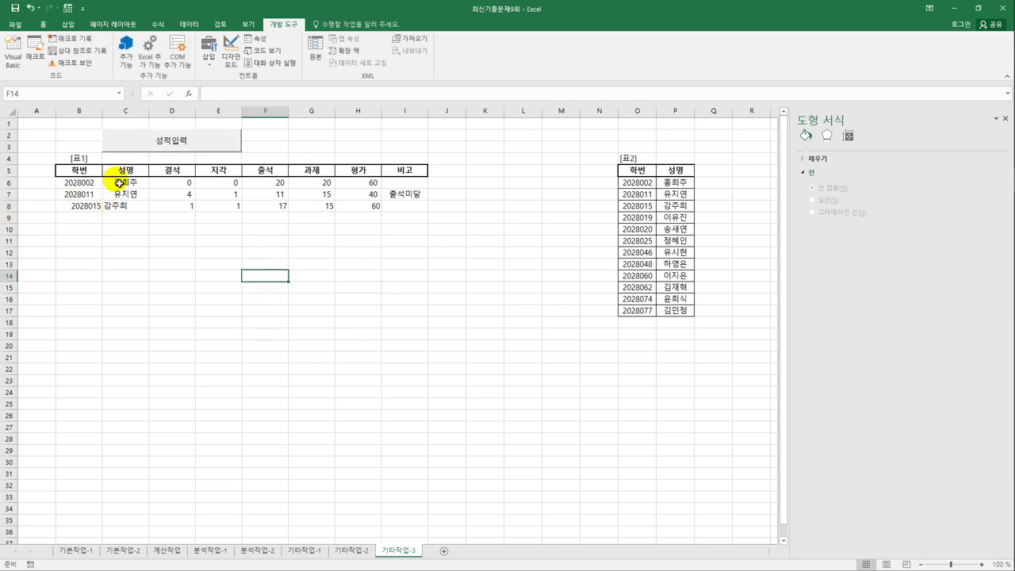
{"action": "left_click_drag", "start_coordinate": [79, 182], "coordinate": [411, 199]}
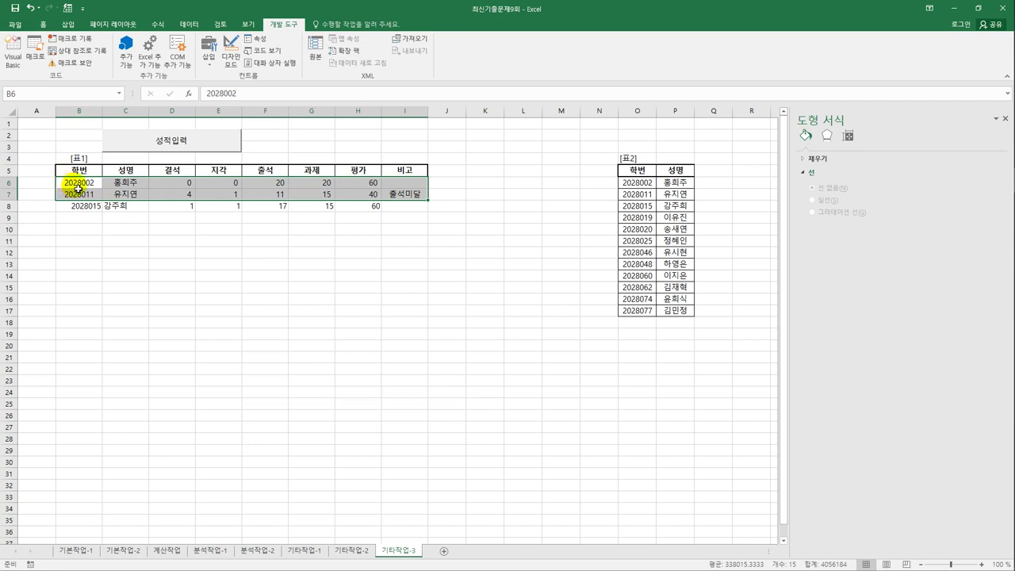
{"action": "left_click", "coordinate": [406, 262]}
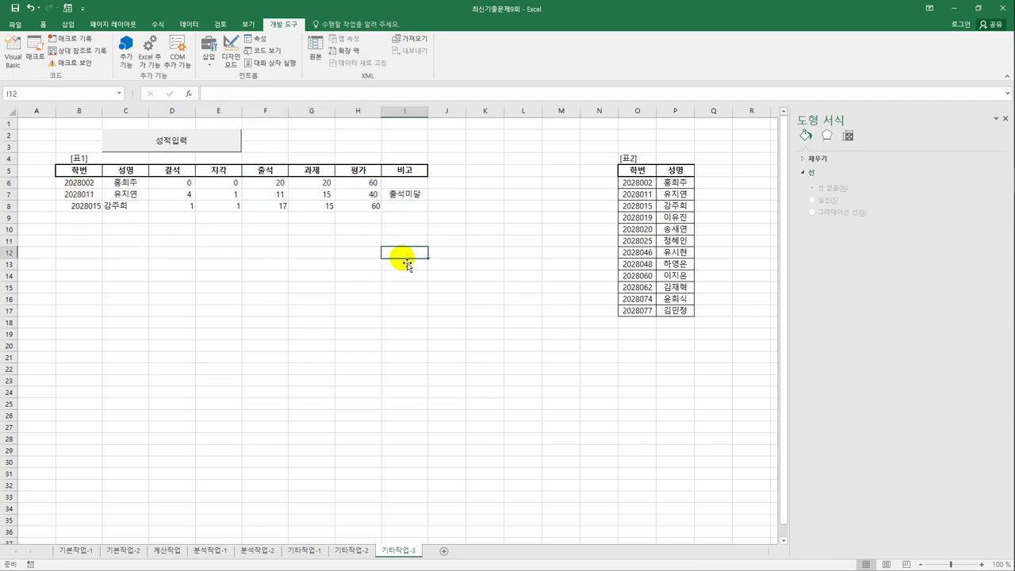